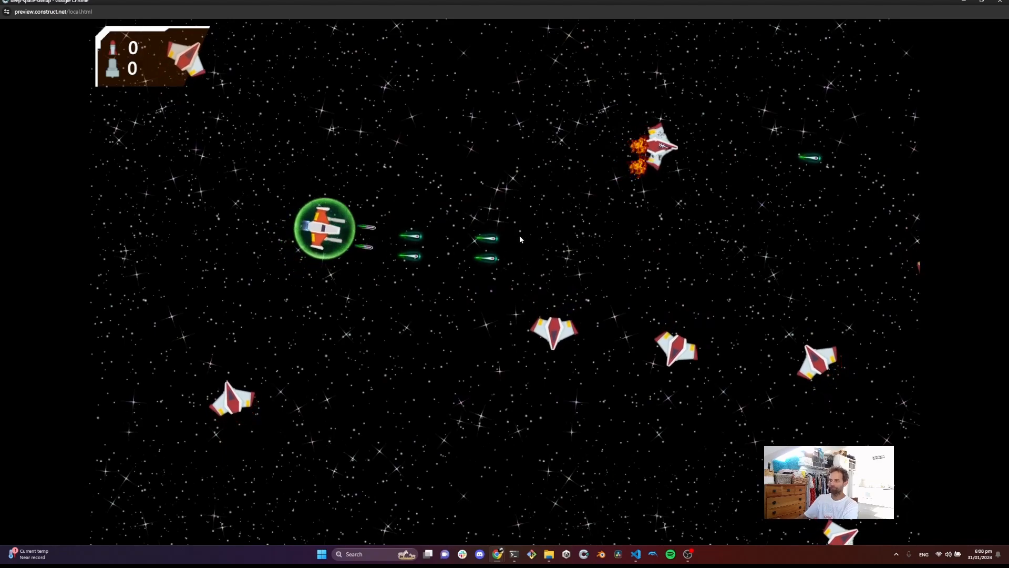
Return to the Construct editor and add a layout with its own event sheet, naming the layout TitleScreen
{"action": "left_click", "coordinate": [999, 5]}
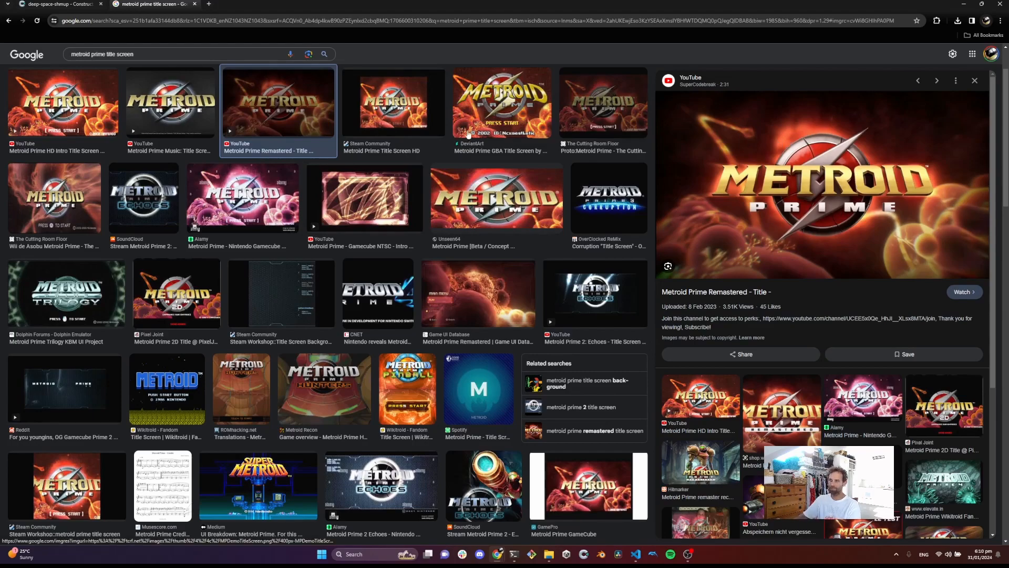
{"action": "left_click", "coordinate": [78, 8]}
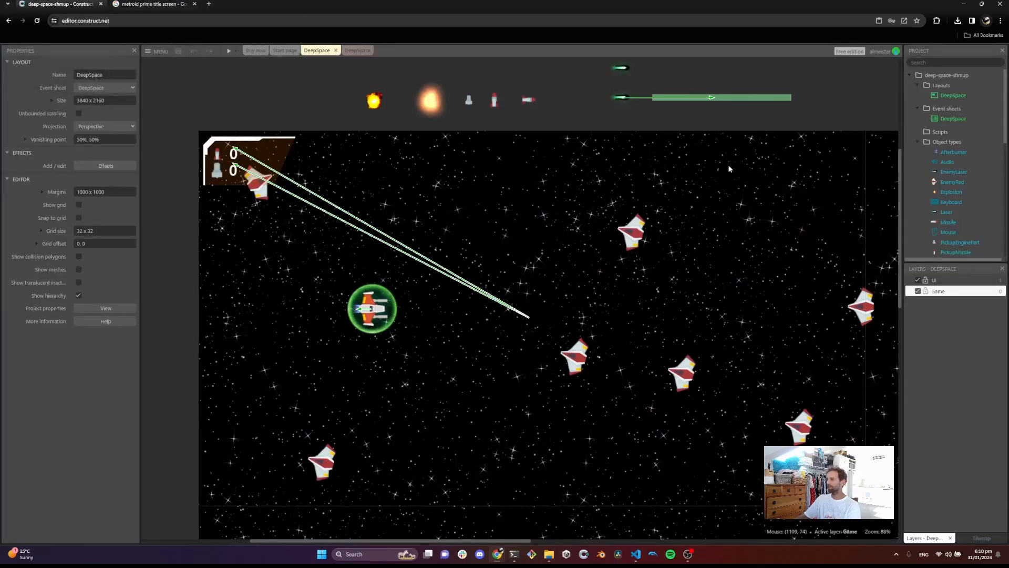
{"action": "right_click", "coordinate": [941, 85]}
{"action": "left_click", "coordinate": [916, 92]}
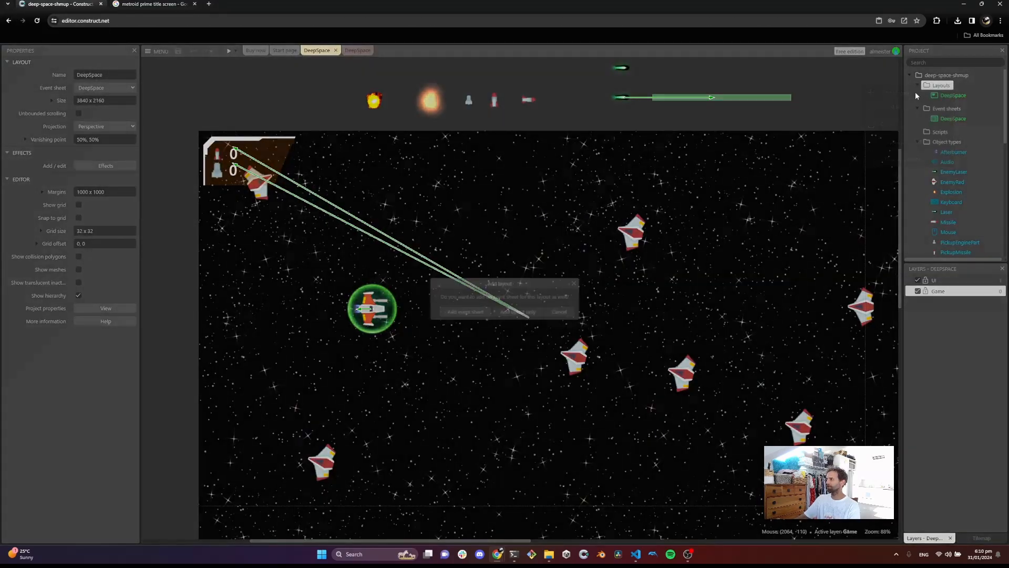
{"action": "left_click", "coordinate": [477, 314]}
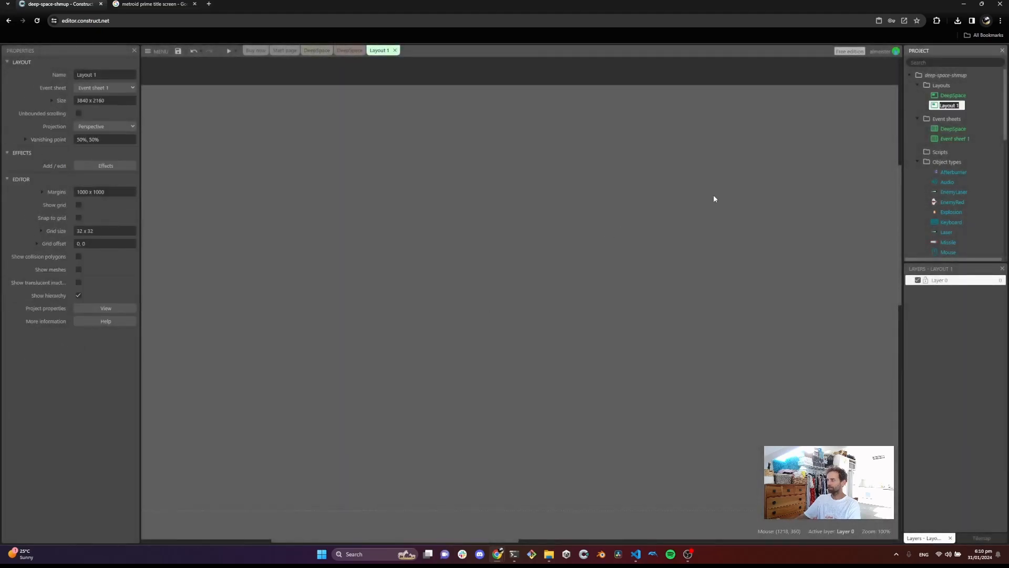
{"action": "type", "text": "TitleScreen"}
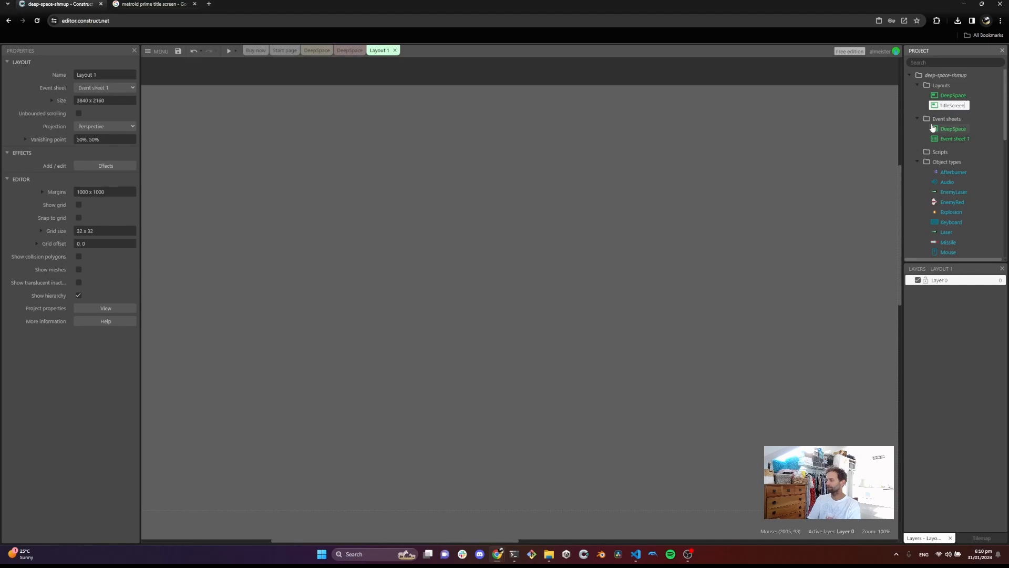
{"action": "key", "text": "Return"}
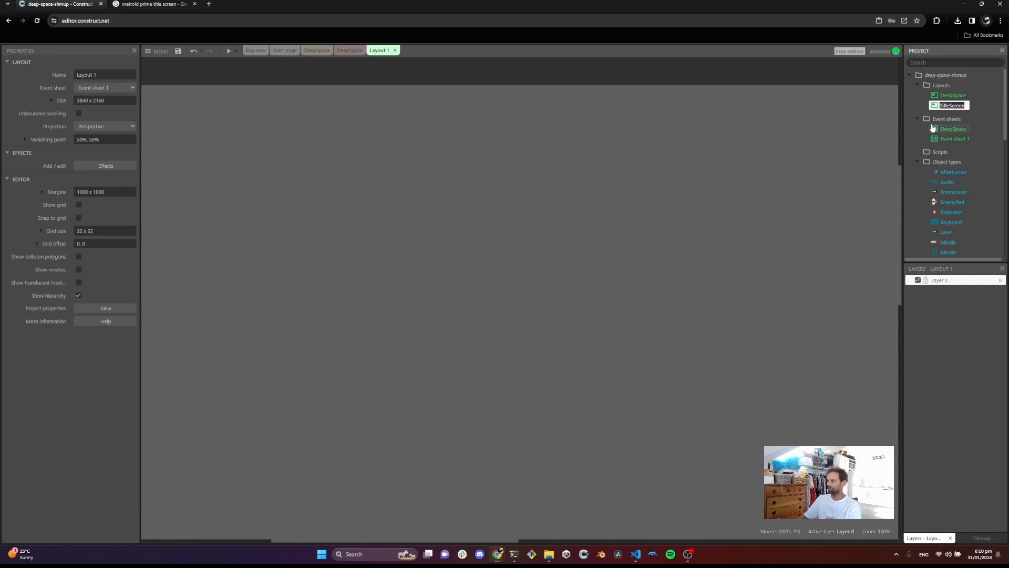
Rename the new event sheet as TitleScreen
{"action": "left_click", "coordinate": [952, 140]}
{"action": "left_click", "coordinate": [952, 140]}
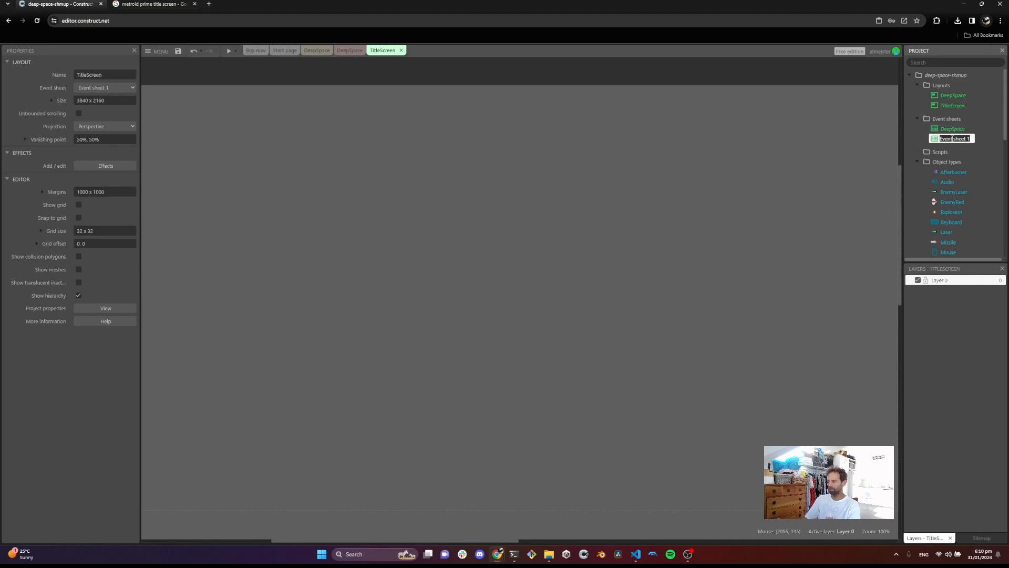
{"action": "type", "text": "TitleScreen"}
{"action": "key", "text": "Return"}
Place the TiledBackground starfield on the TitleScreen layout so that it covers the layout area
{"action": "left_click_drag", "start_coordinate": [327, 220], "coordinate": [363, 232]}
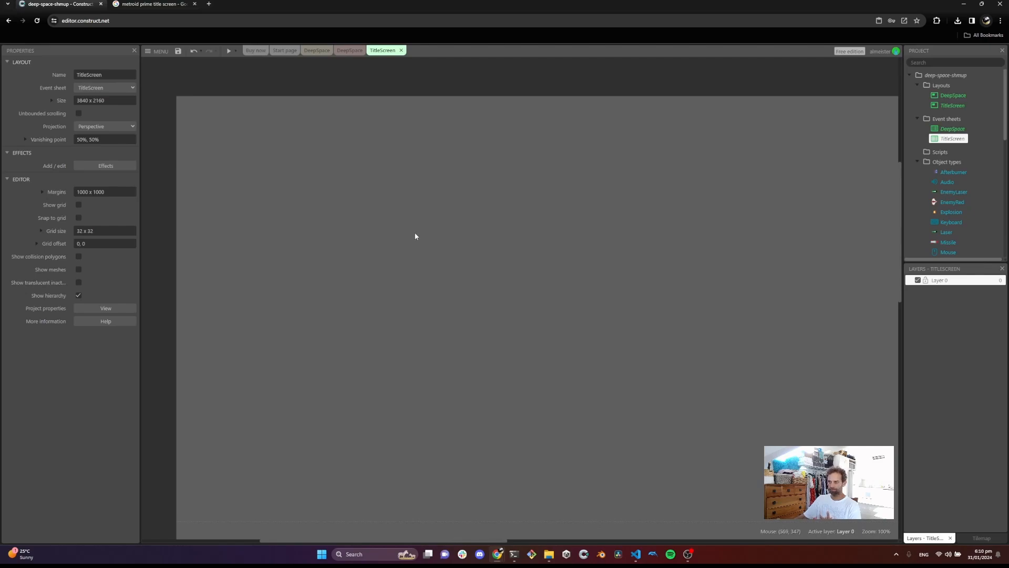
{"action": "scroll", "coordinate": [427, 237], "scroll_direction": "down", "scroll_amount": 2}
{"action": "left_click_drag", "start_coordinate": [583, 314], "coordinate": [541, 290]}
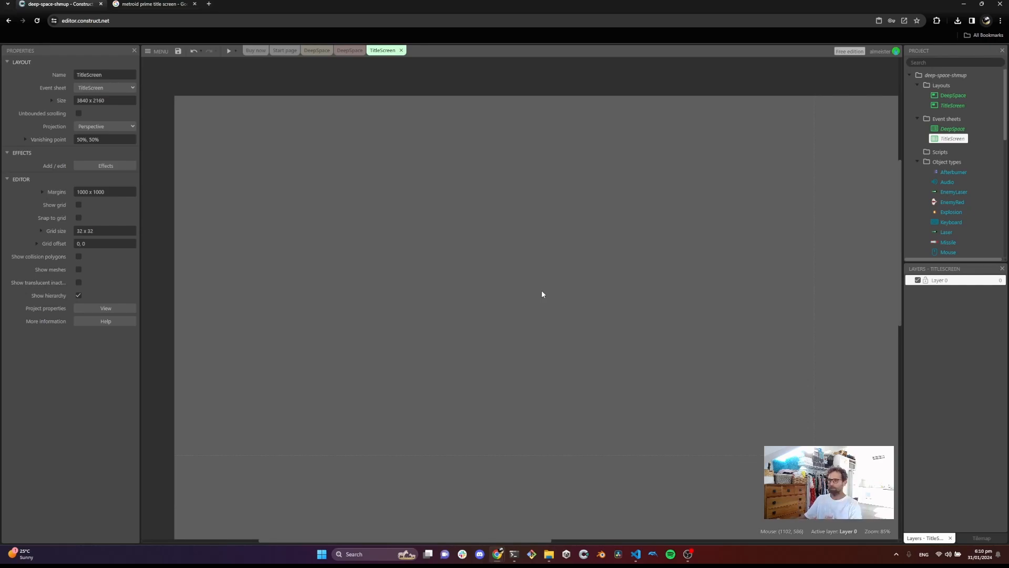
{"action": "scroll", "coordinate": [978, 189], "scroll_direction": "down", "scroll_amount": 3}
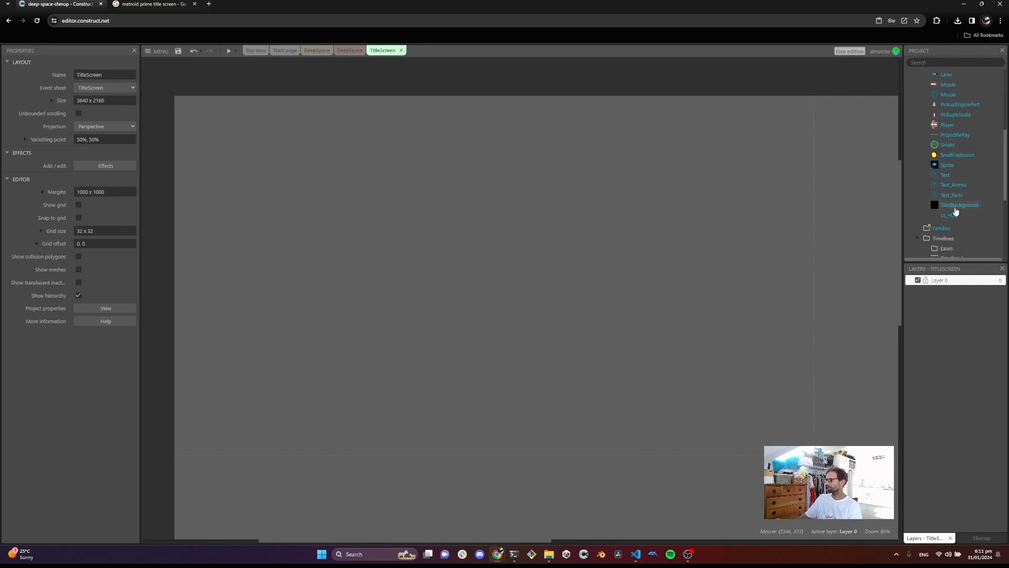
{"action": "left_click_drag", "start_coordinate": [961, 206], "coordinate": [403, 264]}
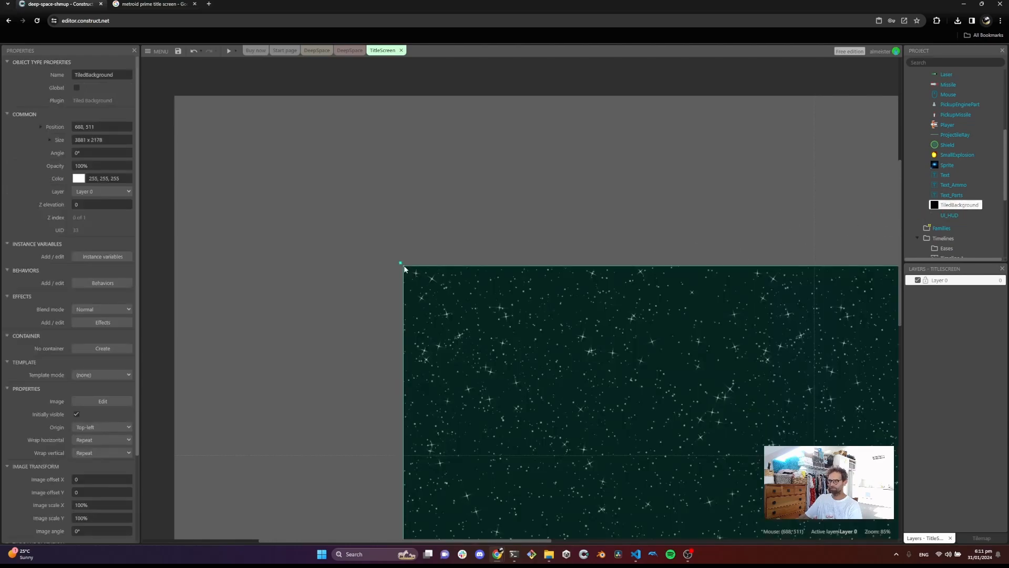
{"action": "left_click_drag", "start_coordinate": [502, 308], "coordinate": [290, 150]}
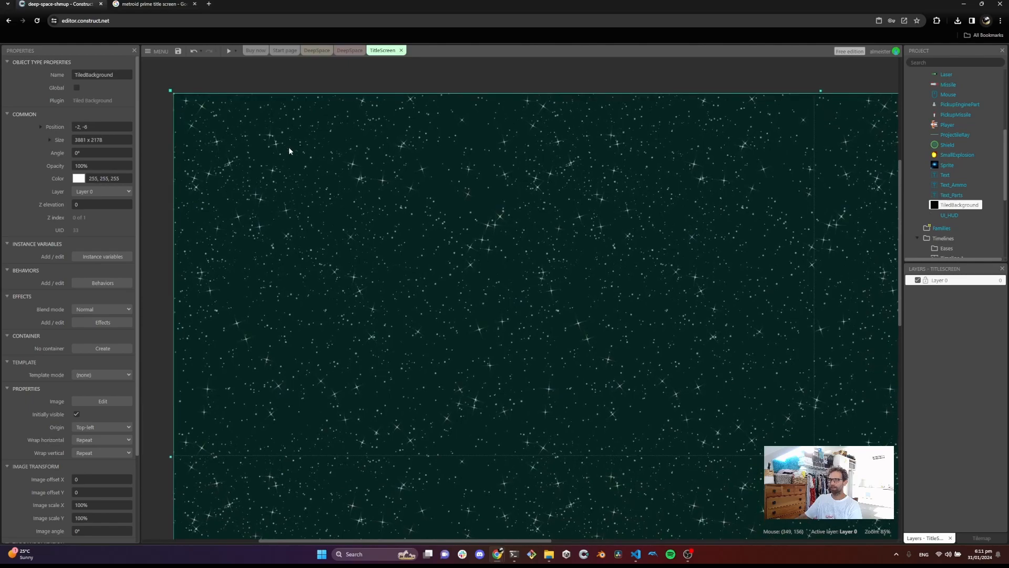
Set the TiledBackground's position to X 0 and Y 0
{"action": "left_click", "coordinate": [40, 127]}
{"action": "left_click", "coordinate": [89, 139]}
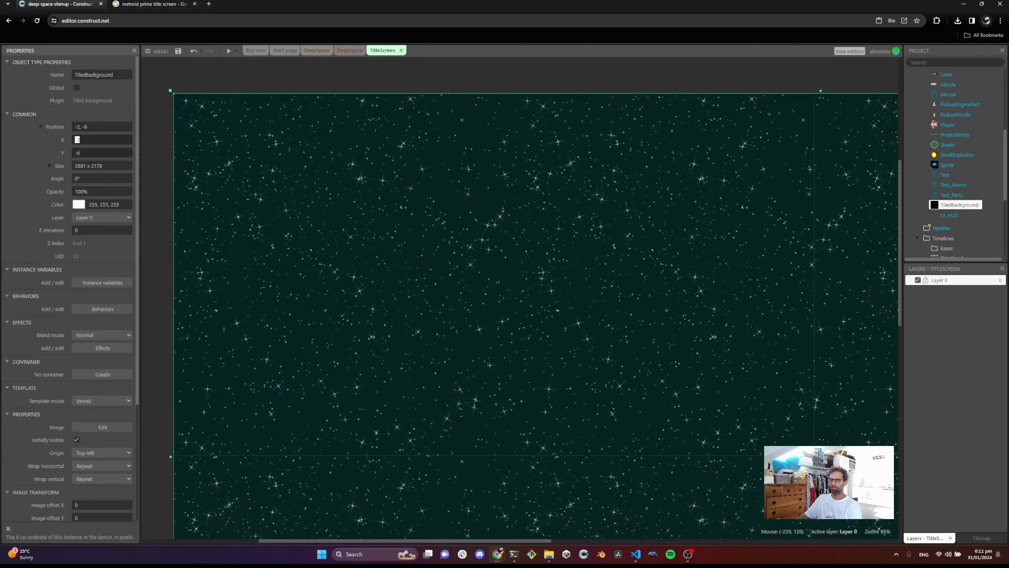
{"action": "type", "text": "0"}
{"action": "key", "text": "Tab"}
{"action": "type", "text": "0"}
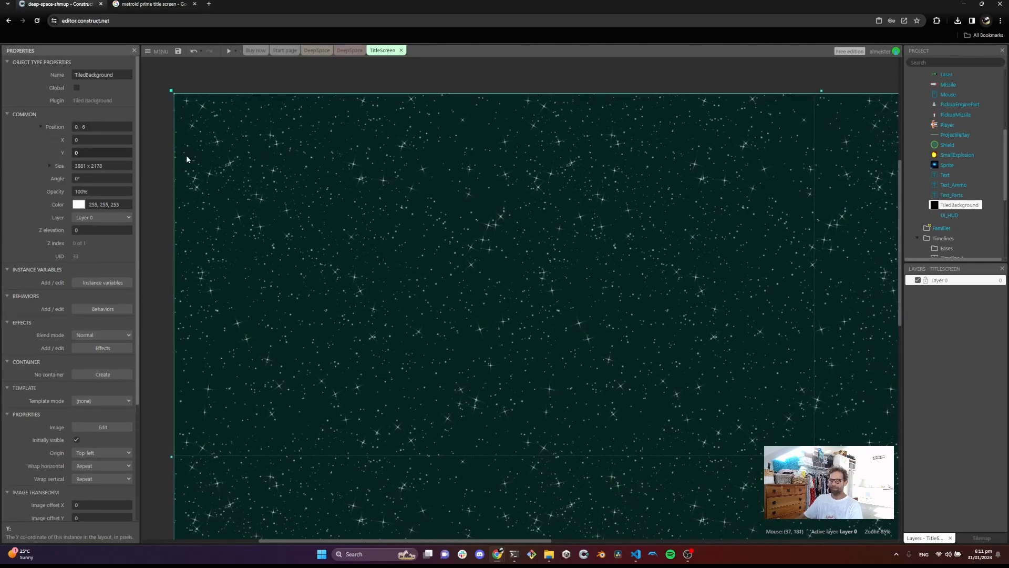
{"action": "left_click", "coordinate": [267, 84]}
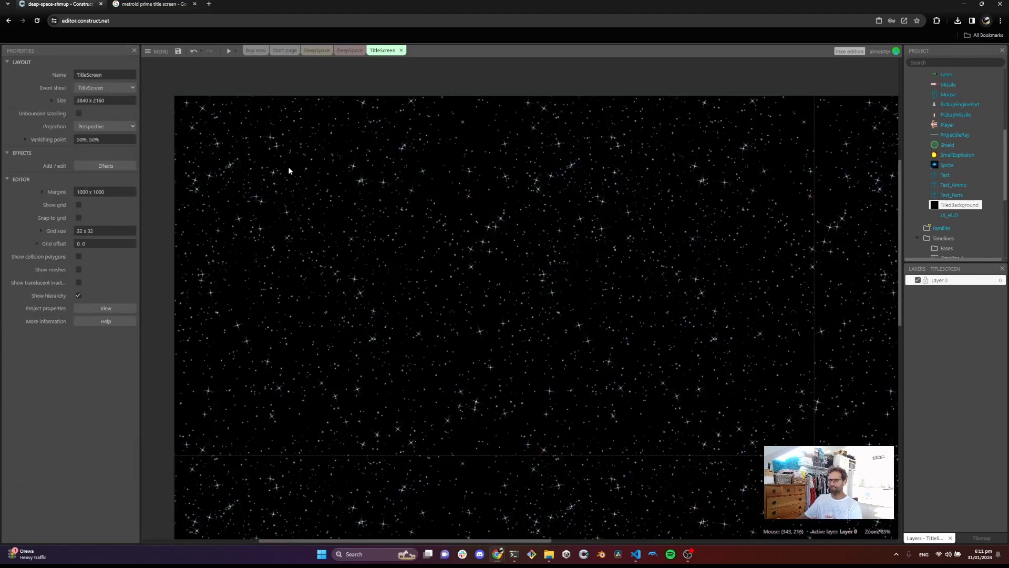
Lock the TiledBackground so it cannot be selected in the layout
{"action": "left_click", "coordinate": [435, 198]}
{"action": "right_click", "coordinate": [435, 198]}
{"action": "mouse_move", "coordinate": [478, 275]}
{"action": "left_click", "coordinate": [550, 274]}
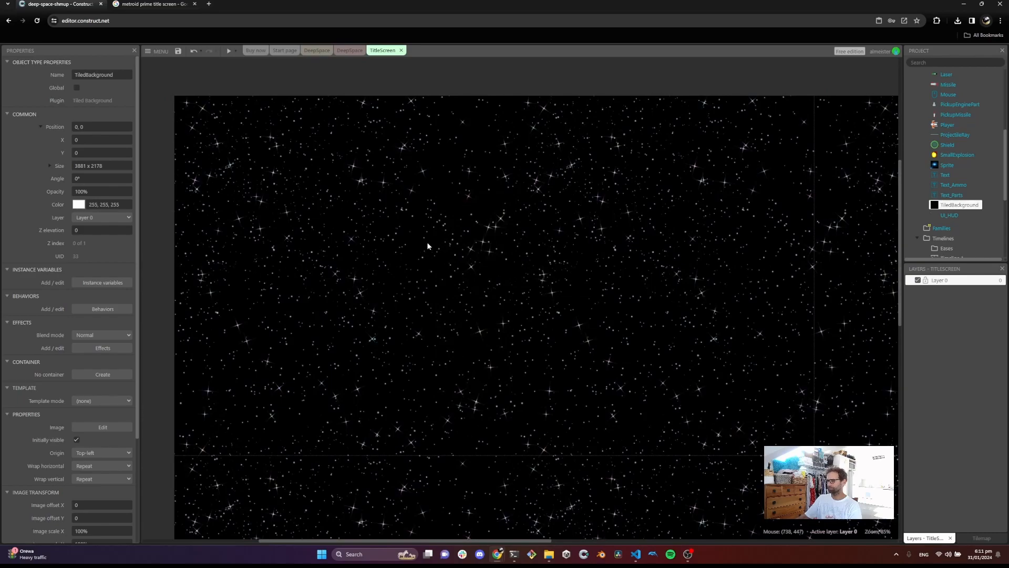
Place three EnemyRed ships near the layout's upper edge and the Player ship below and to their left
{"action": "scroll", "coordinate": [396, 278], "scroll_direction": "up", "scroll_amount": 1}
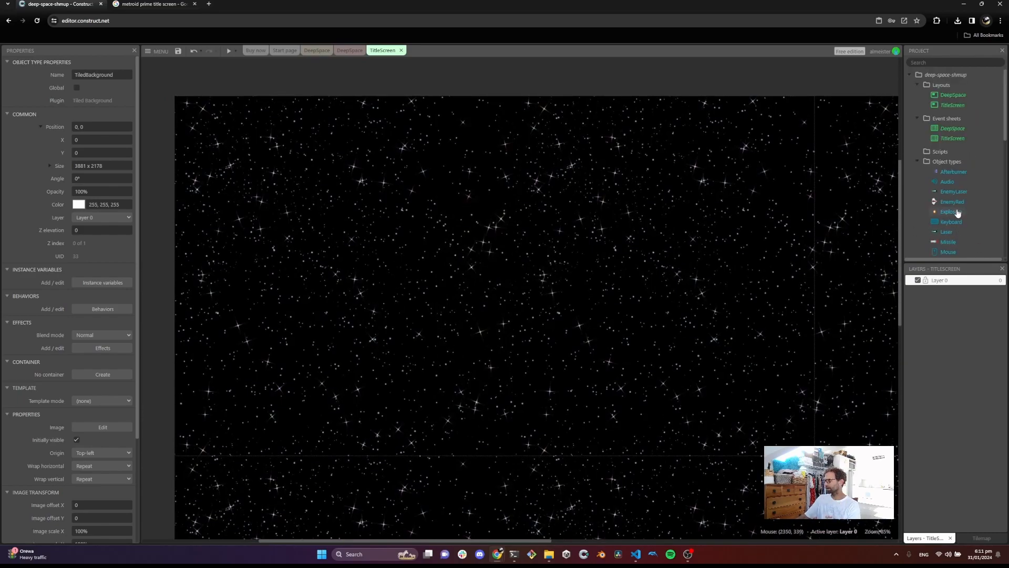
{"action": "scroll", "coordinate": [957, 214], "scroll_direction": "down", "scroll_amount": 3}
{"action": "left_click_drag", "start_coordinate": [951, 123], "coordinate": [735, 123]}
{"action": "left_click_drag", "start_coordinate": [952, 123], "coordinate": [760, 181]}
{"action": "left_click_drag", "start_coordinate": [962, 126], "coordinate": [651, 118]}
{"action": "scroll", "coordinate": [952, 176], "scroll_direction": "down", "scroll_amount": 1}
{"action": "left_click_drag", "start_coordinate": [948, 152], "coordinate": [487, 405]}
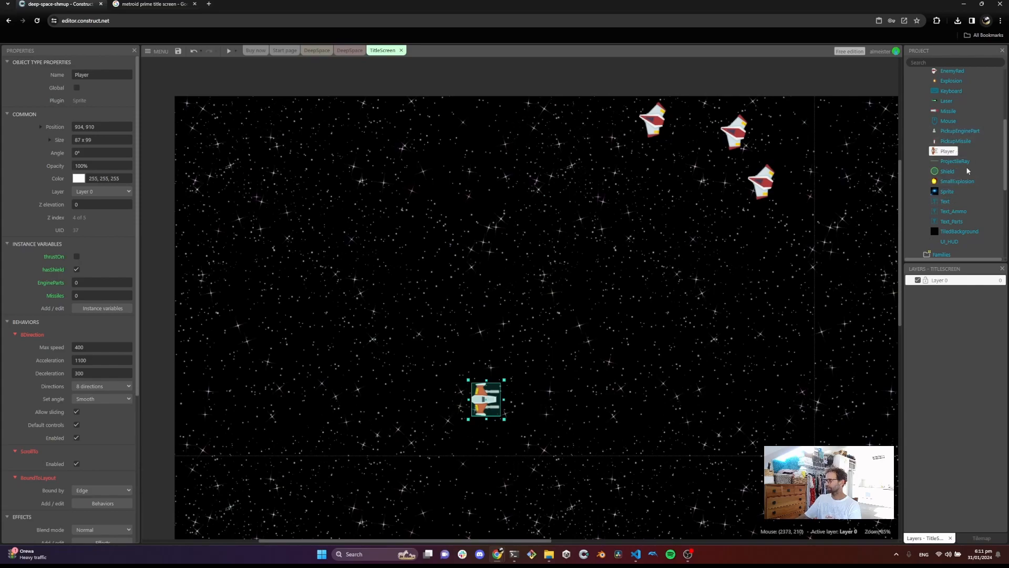
Add the Afterburner sprite to the layout and align it with the rear of the Player ship
{"action": "scroll", "coordinate": [965, 150], "scroll_direction": "up", "scroll_amount": 5}
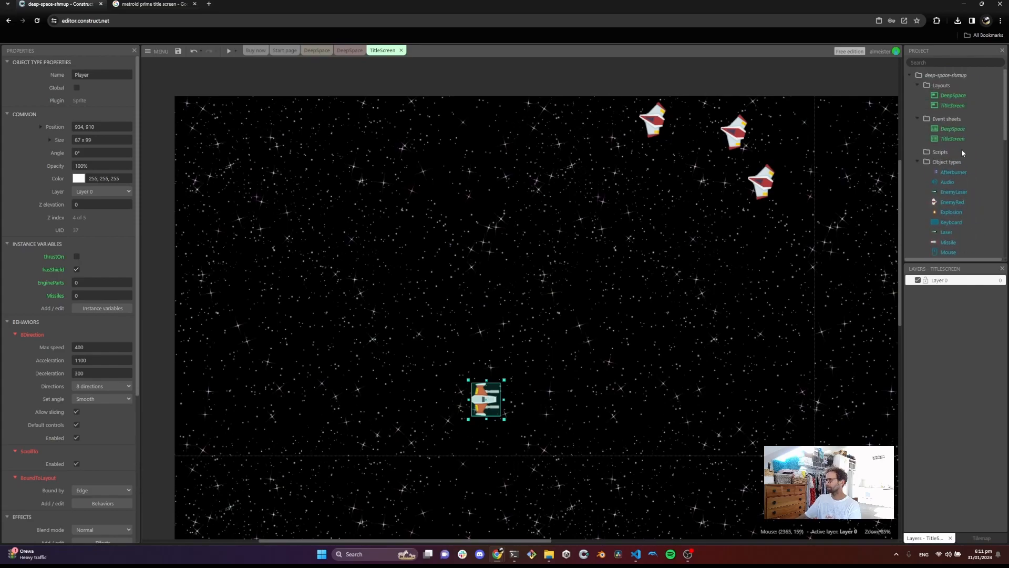
{"action": "left_click_drag", "start_coordinate": [951, 179], "coordinate": [455, 395]}
{"action": "scroll", "coordinate": [481, 402], "scroll_direction": "up", "scroll_amount": 5}
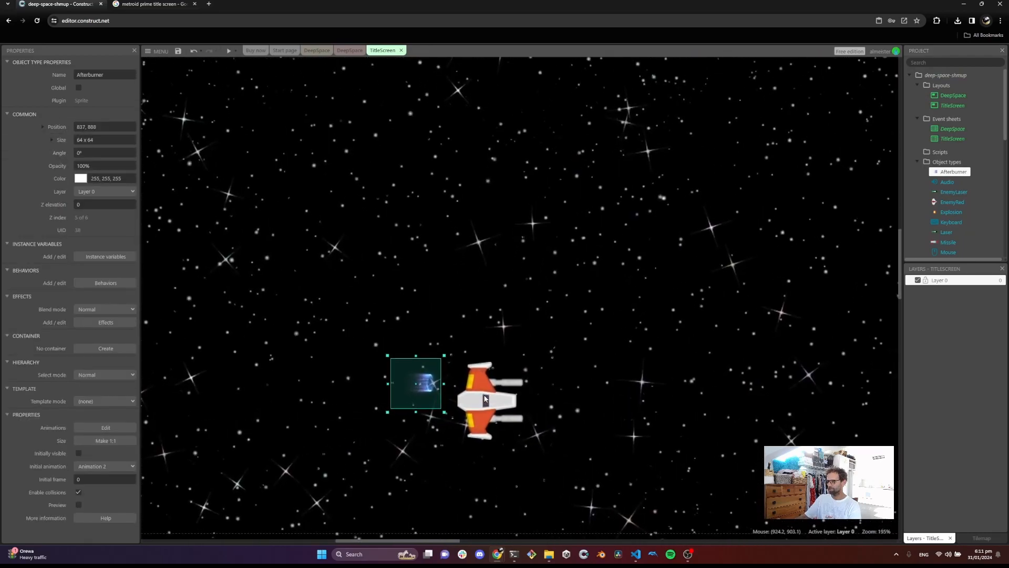
{"action": "left_click", "coordinate": [480, 400]}
{"action": "left_click", "coordinate": [547, 387]}
{"action": "left_click_drag", "start_coordinate": [425, 388], "coordinate": [437, 390]}
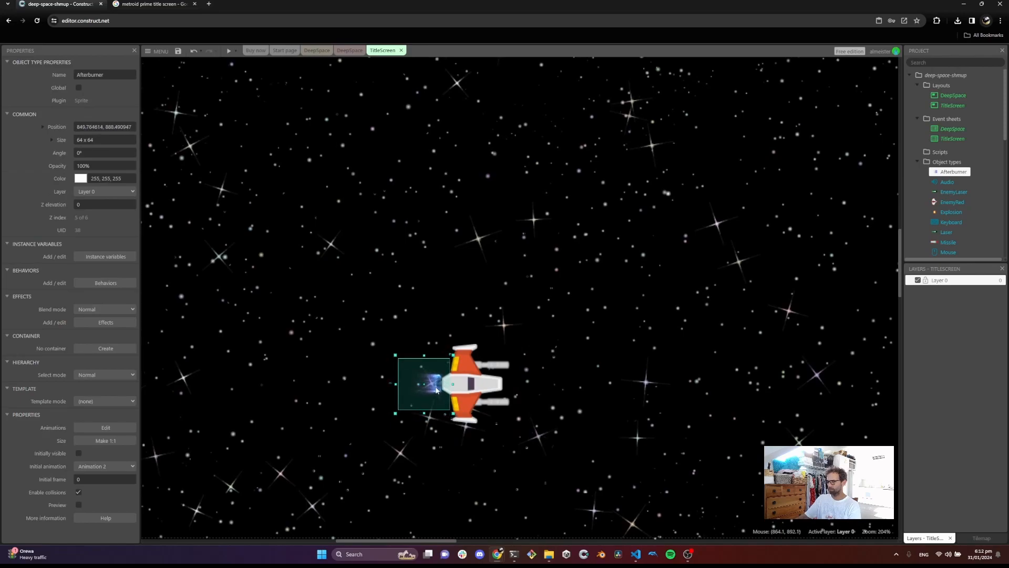
Shrink the Afterburner to about 50 x 50 and nudge it against the Player ship's engine
{"action": "left_click", "coordinate": [604, 359]}
{"action": "left_click", "coordinate": [432, 385]}
{"action": "left_click_drag", "start_coordinate": [395, 355], "coordinate": [410, 390]}
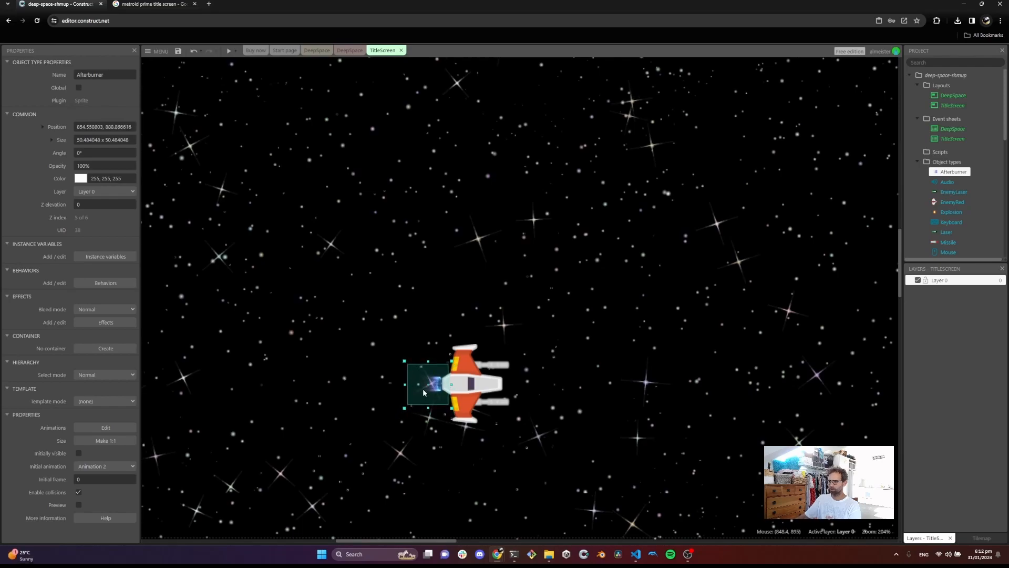
{"action": "left_click_drag", "start_coordinate": [438, 386], "coordinate": [438, 385]}
Send the Player ship to the top of its layer so it sits over the Afterburner
{"action": "right_click", "coordinate": [492, 393]}
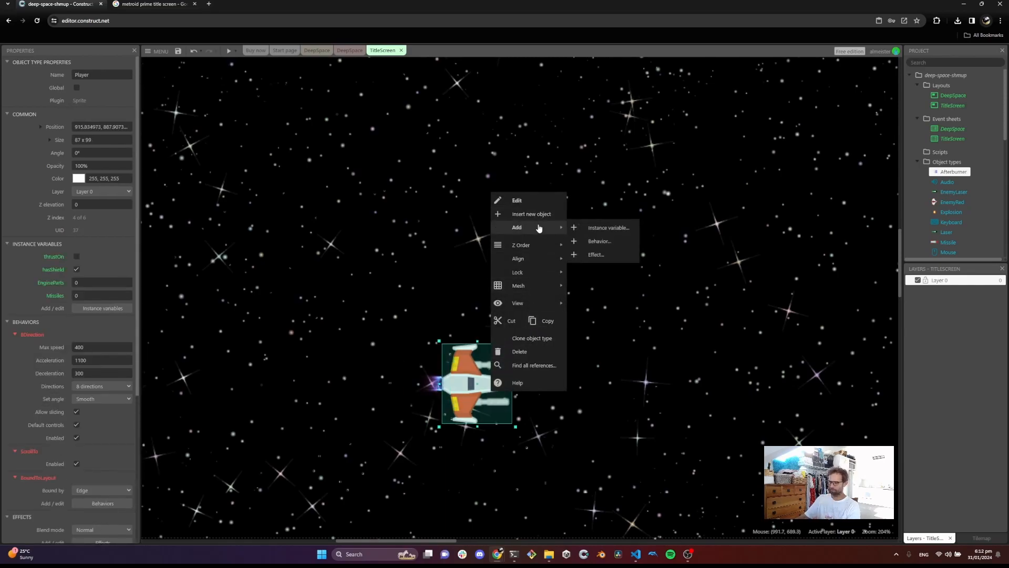
{"action": "mouse_move", "coordinate": [526, 245]}
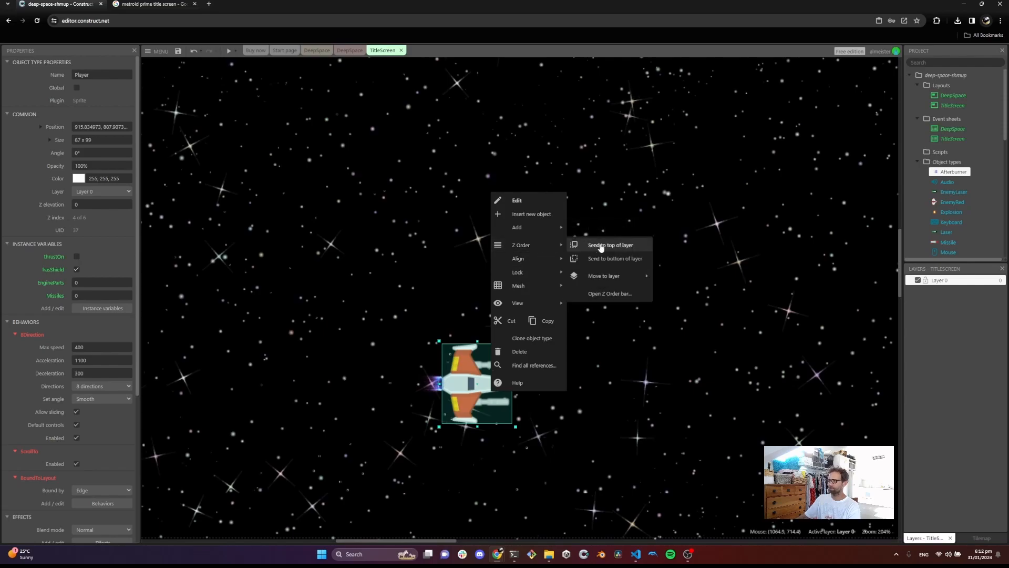
{"action": "left_click", "coordinate": [630, 250]}
{"action": "left_click", "coordinate": [591, 315]}
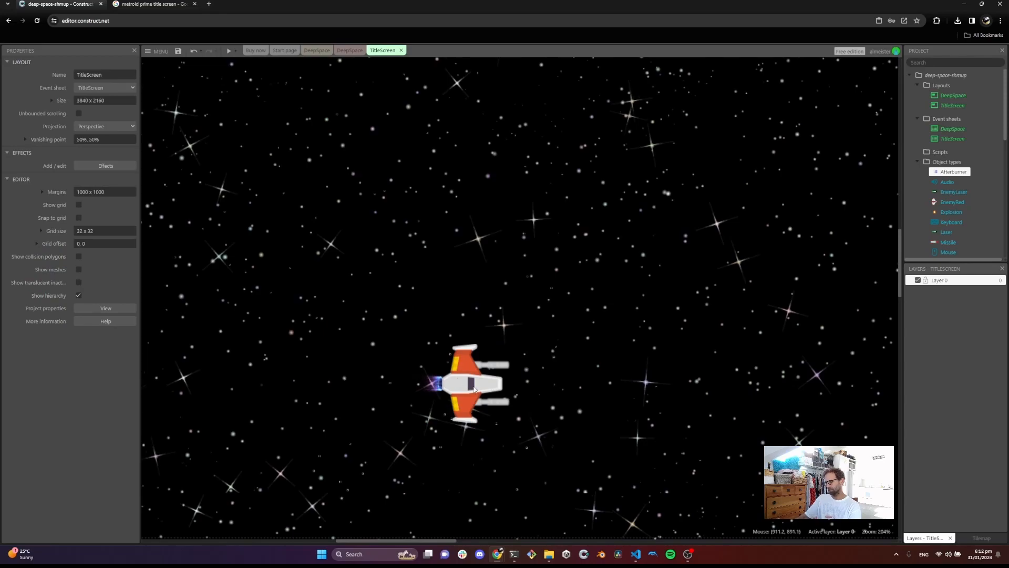
Select the Afterburner together with the Player ship and add the selection to the Player instance's hierarchy
{"action": "left_click", "coordinate": [434, 390]}
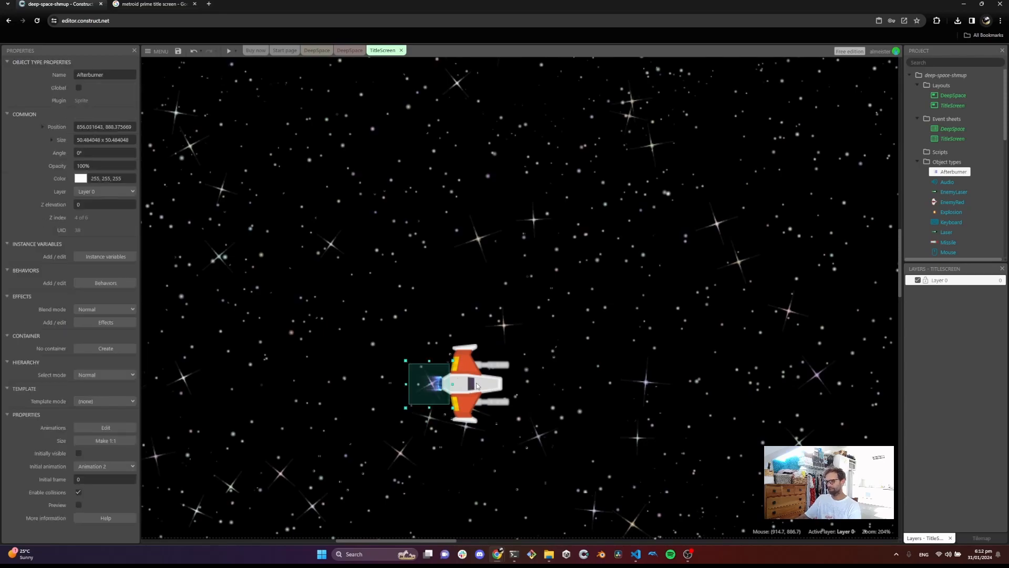
{"action": "left_click", "coordinate": [477, 386], "text": "ctrl"}
{"action": "right_click", "coordinate": [488, 381]}
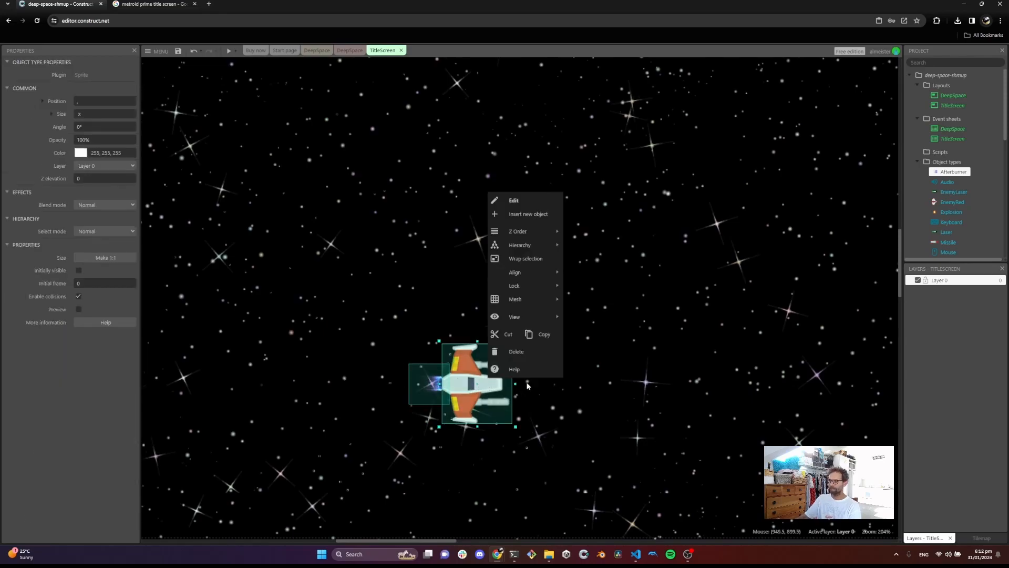
{"action": "mouse_move", "coordinate": [531, 247]}
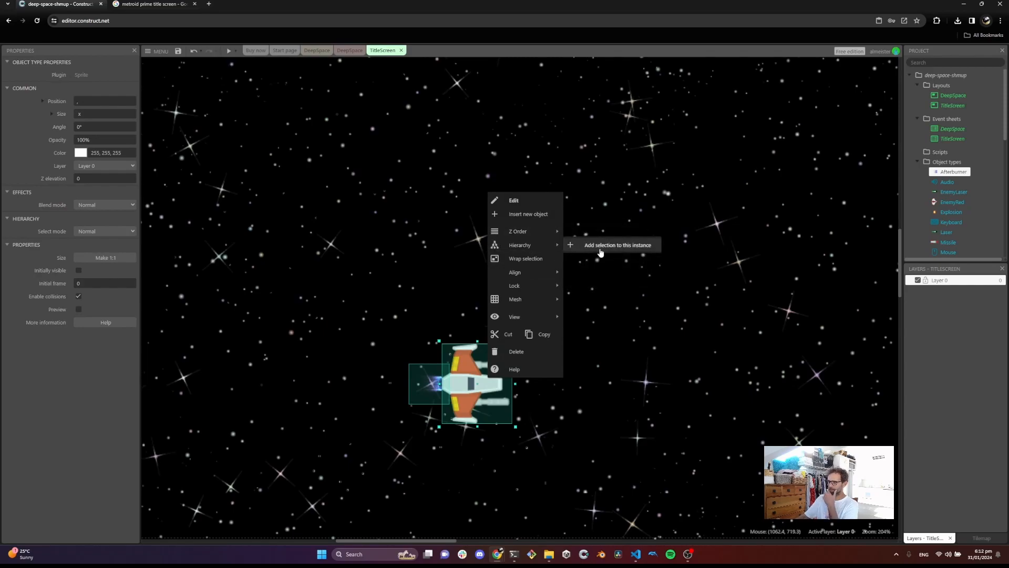
{"action": "left_click", "coordinate": [602, 251]}
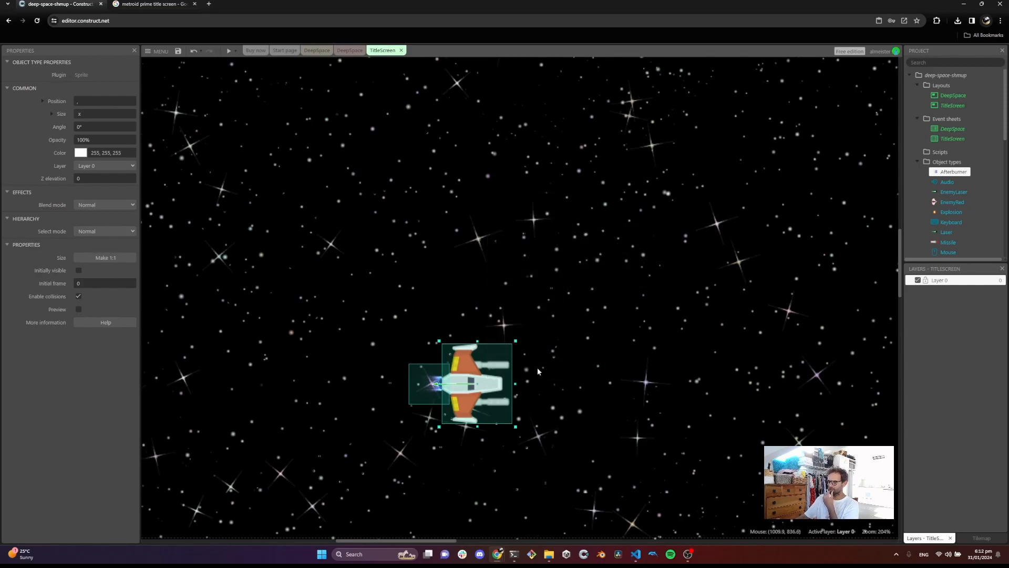
Set the ship hierarchy's select mode to Wrap and reselect the Player and Afterburner as one group
{"action": "left_click", "coordinate": [103, 232]}
{"action": "left_click", "coordinate": [103, 255]}
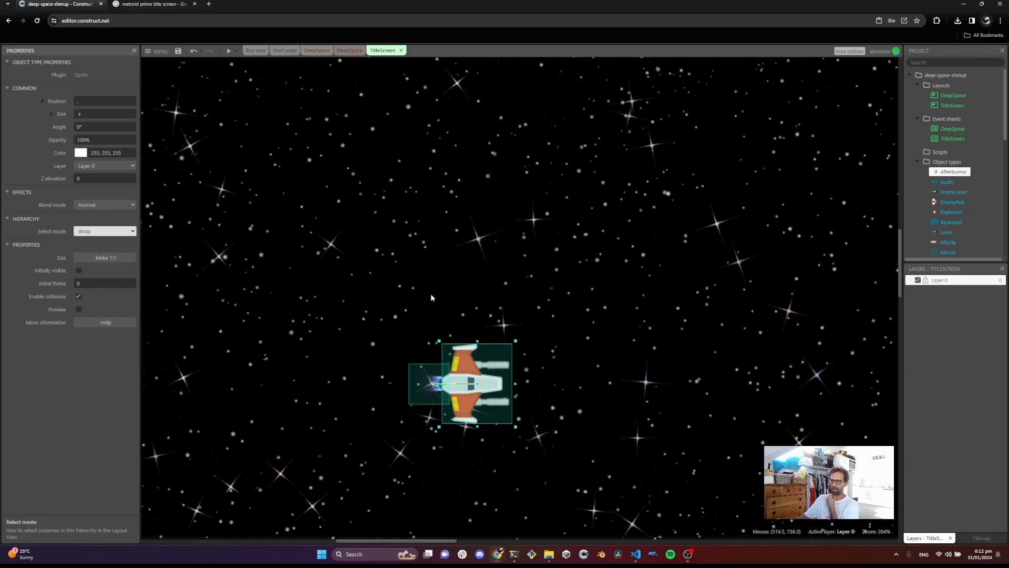
{"action": "left_click", "coordinate": [431, 293]}
{"action": "left_click_drag", "start_coordinate": [450, 390], "coordinate": [466, 366]}
{"action": "left_click", "coordinate": [458, 352]}
Enlarge the wrapped Player and Afterburner group and rotate it so the ship points down and to the left
{"action": "scroll", "coordinate": [467, 366], "scroll_direction": "down", "scroll_amount": 6}
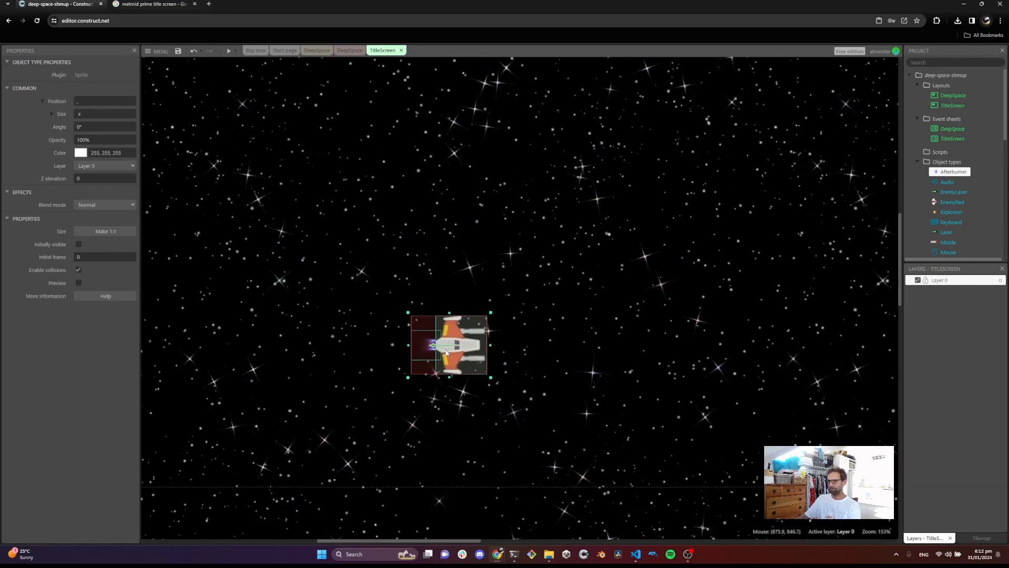
{"action": "scroll", "coordinate": [493, 346], "scroll_direction": "down", "scroll_amount": 4}
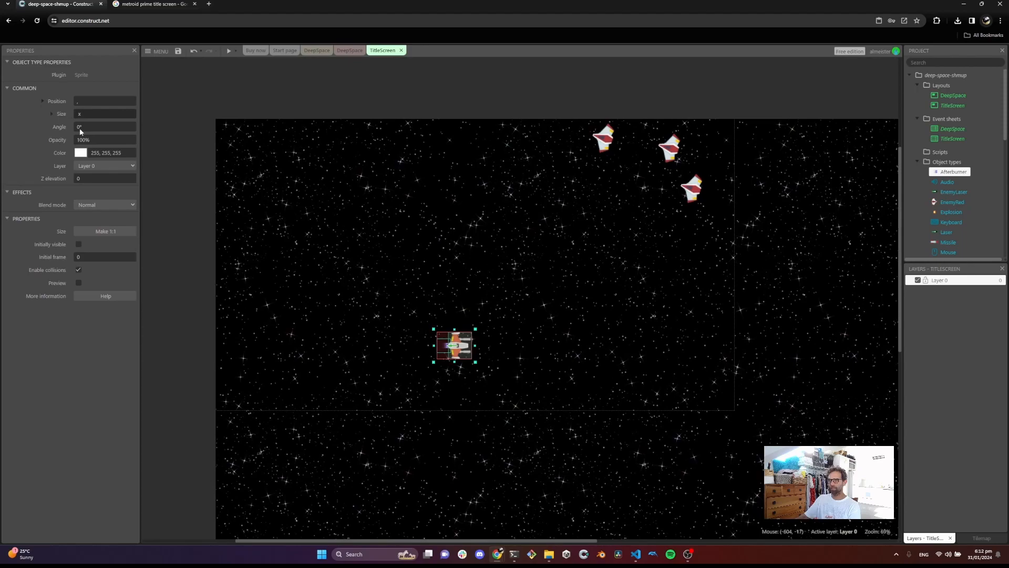
{"action": "left_click_drag", "start_coordinate": [476, 329], "coordinate": [524, 307]}
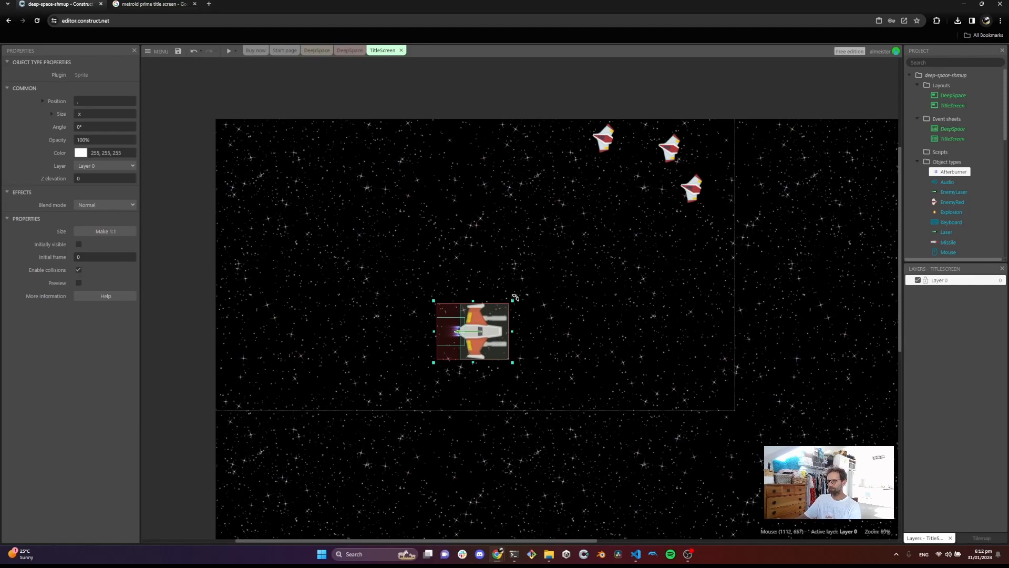
{"action": "left_click_drag", "start_coordinate": [515, 298], "coordinate": [501, 363]}
{"action": "left_click_drag", "start_coordinate": [491, 378], "coordinate": [495, 370]}
{"action": "left_click", "coordinate": [545, 358]}
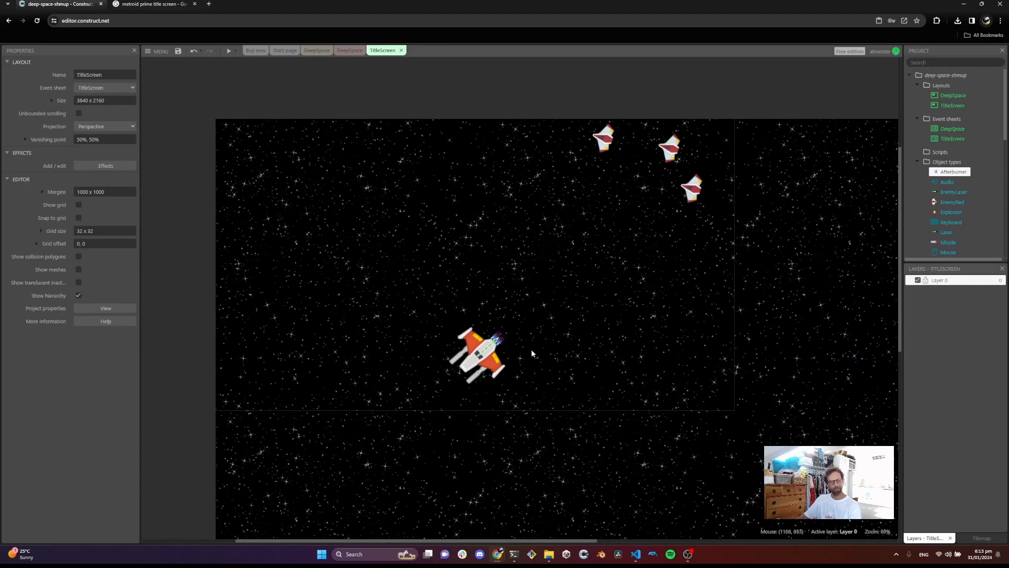
Select all three enemy ships and rotate them together so they face down and to the left toward the player's ship
{"action": "left_click", "coordinate": [605, 147]}
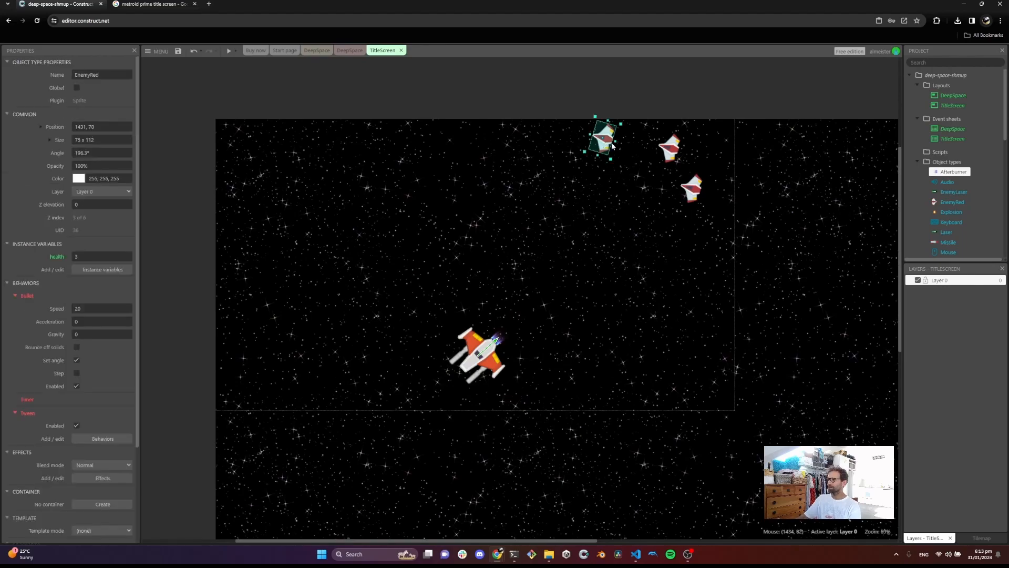
{"action": "left_click", "coordinate": [669, 153], "text": "shift"}
{"action": "left_click", "coordinate": [692, 190], "text": "shift"}
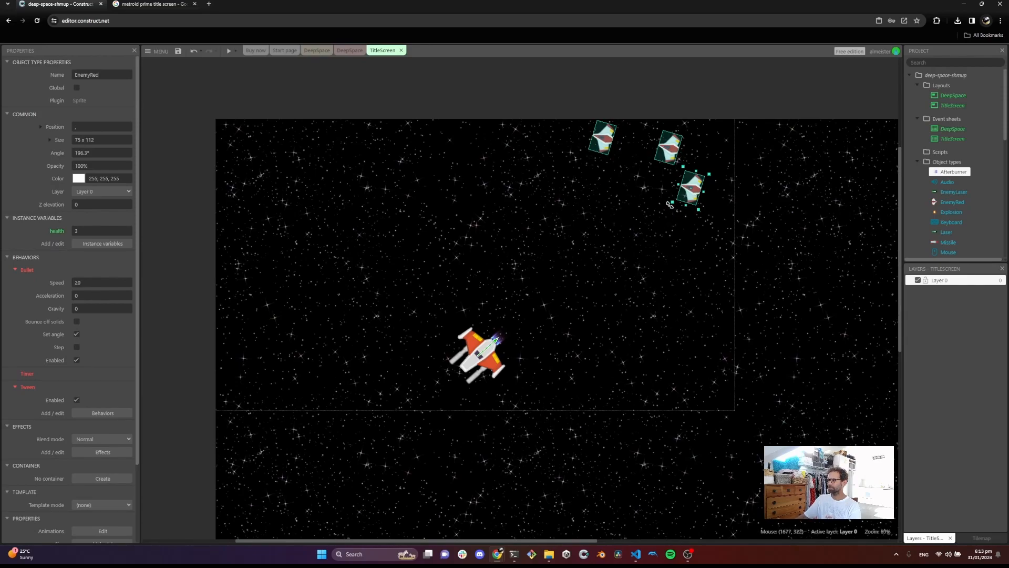
{"action": "left_click", "coordinate": [581, 195]}
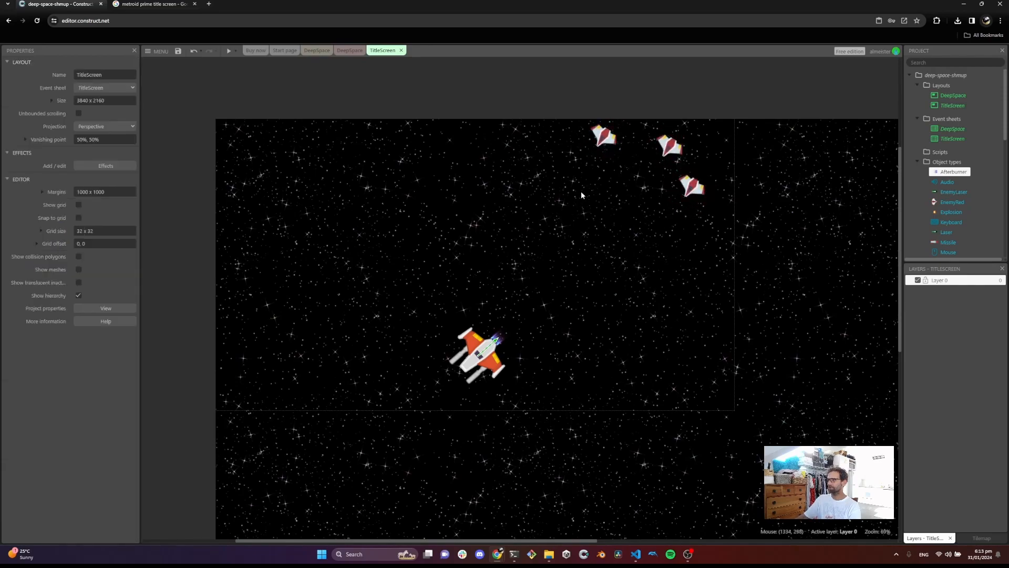
Fine-tune the enemy ships' angles individually to about 120°, 140° and 131°, and move the lowest one to about 1784, 300
{"action": "left_click", "coordinate": [605, 136]}
{"action": "left_click_drag", "start_coordinate": [611, 159], "coordinate": [613, 163]}
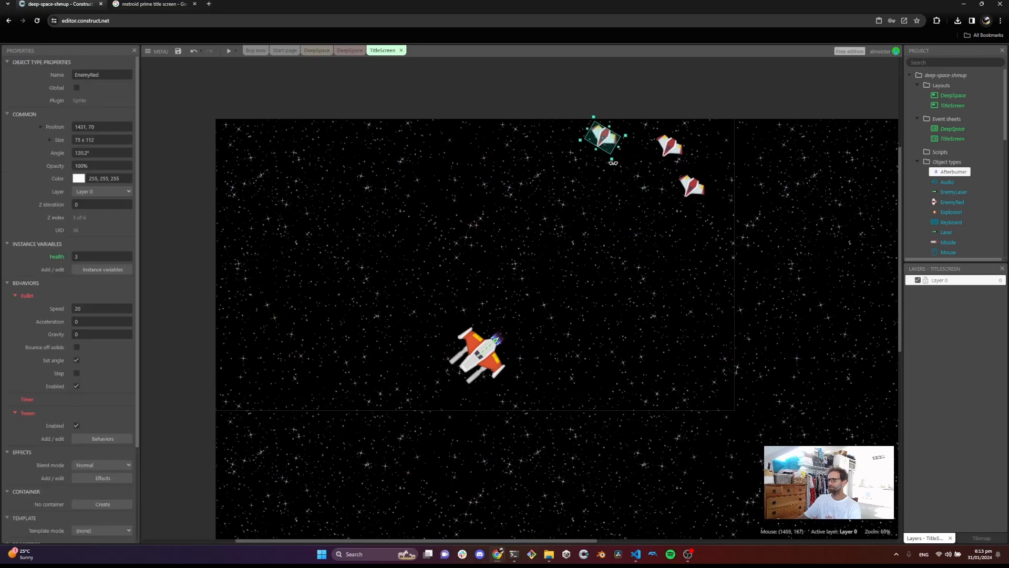
{"action": "left_click", "coordinate": [673, 153]}
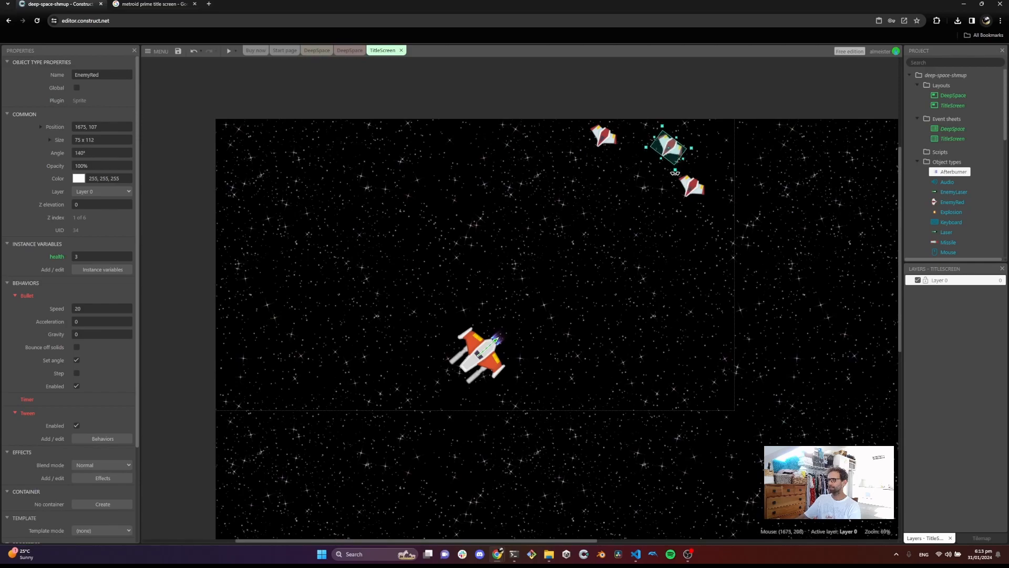
{"action": "left_click", "coordinate": [690, 191]}
{"action": "left_click_drag", "start_coordinate": [700, 211], "coordinate": [692, 205]}
{"action": "left_click", "coordinate": [686, 207]}
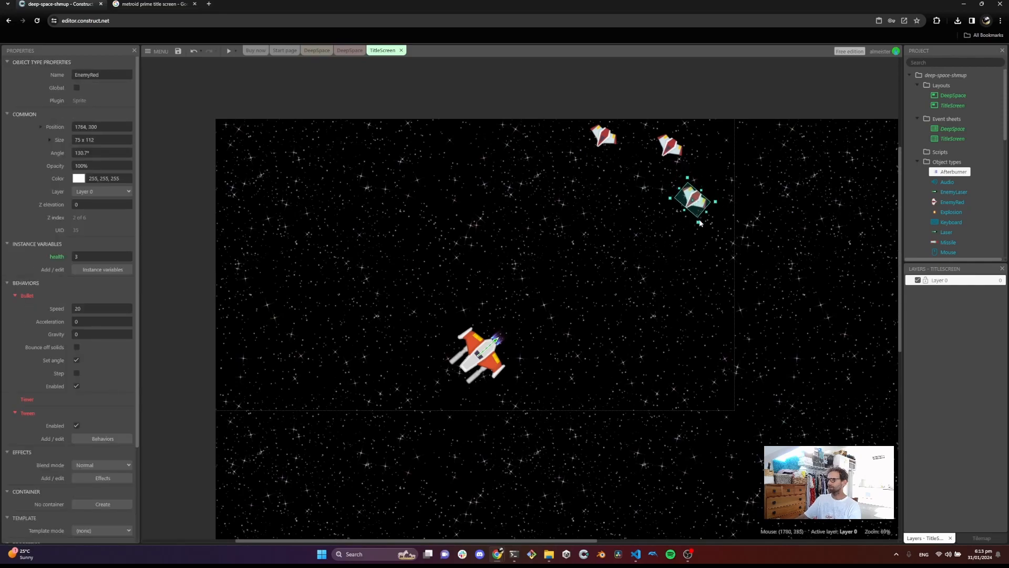
{"action": "left_click", "coordinate": [633, 187]}
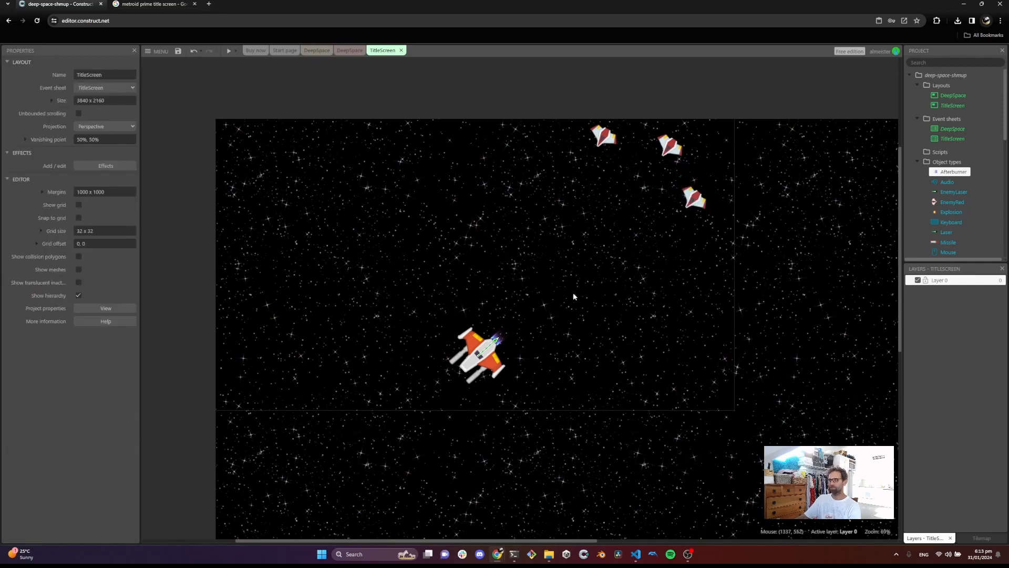
Move the grouped Player ship and Afterburner slightly down and to the left within the layout
{"action": "left_click_drag", "start_coordinate": [489, 353], "coordinate": [481, 344]}
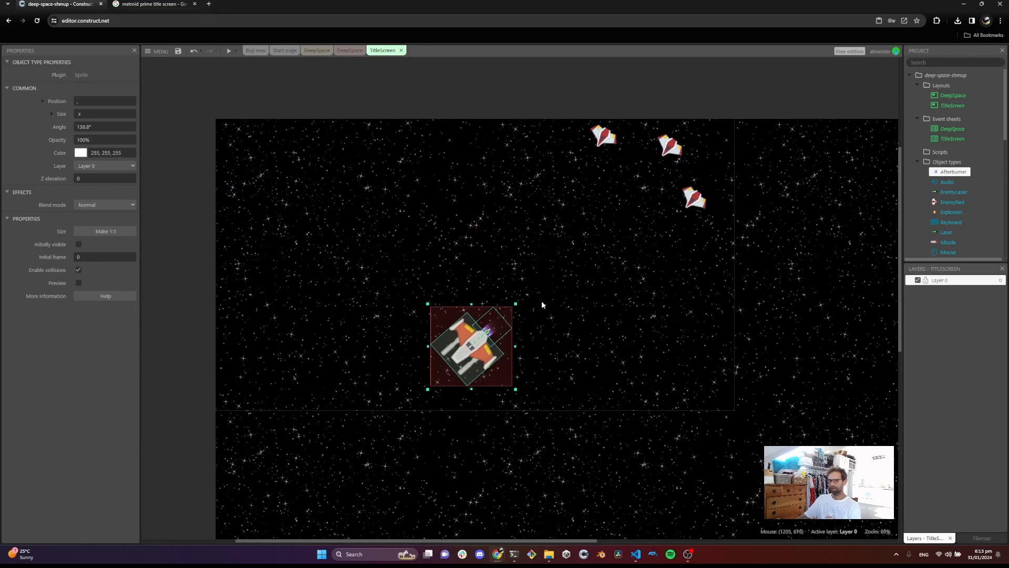
{"action": "left_click", "coordinate": [537, 348]}
{"action": "left_click_drag", "start_coordinate": [490, 362], "coordinate": [490, 381]}
{"action": "left_click", "coordinate": [550, 349]}
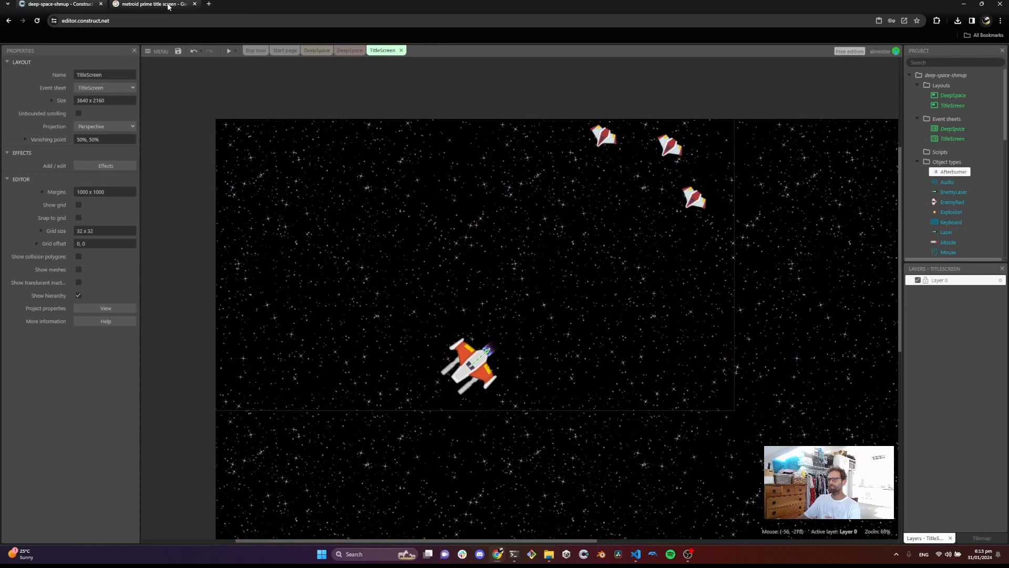
Open opengameart.org in a new browser tab and search for space with only the Music art type enabled
{"action": "left_click", "coordinate": [209, 3]}
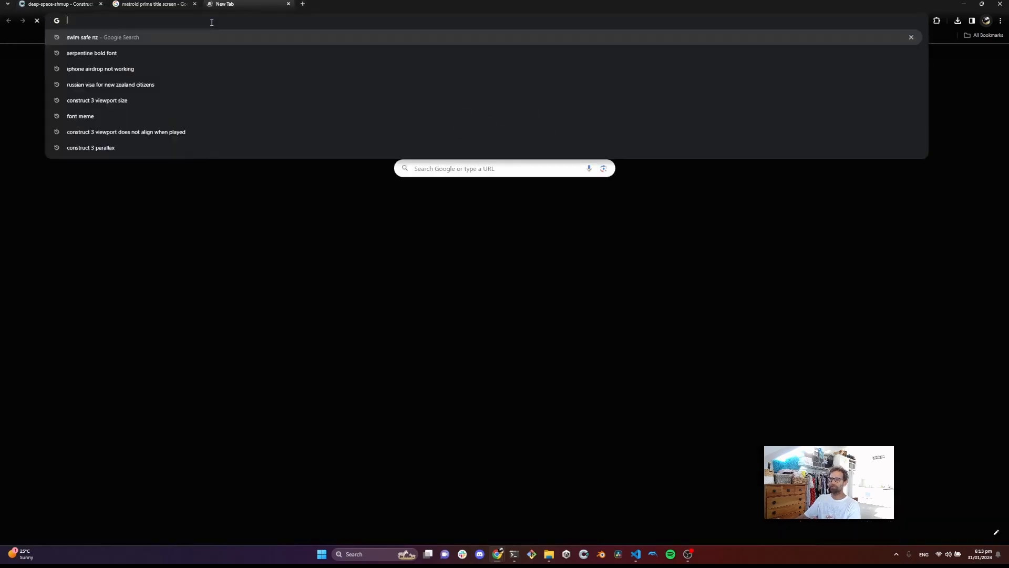
{"action": "type", "text": "open"}
{"action": "key", "text": "Return"}
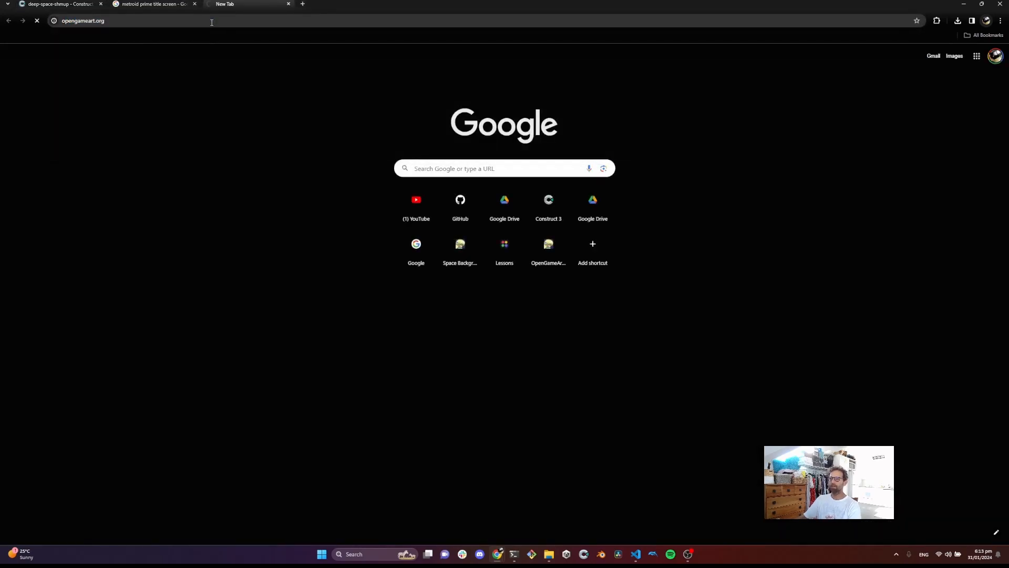
{"action": "mouse_move", "coordinate": [223, 91]}
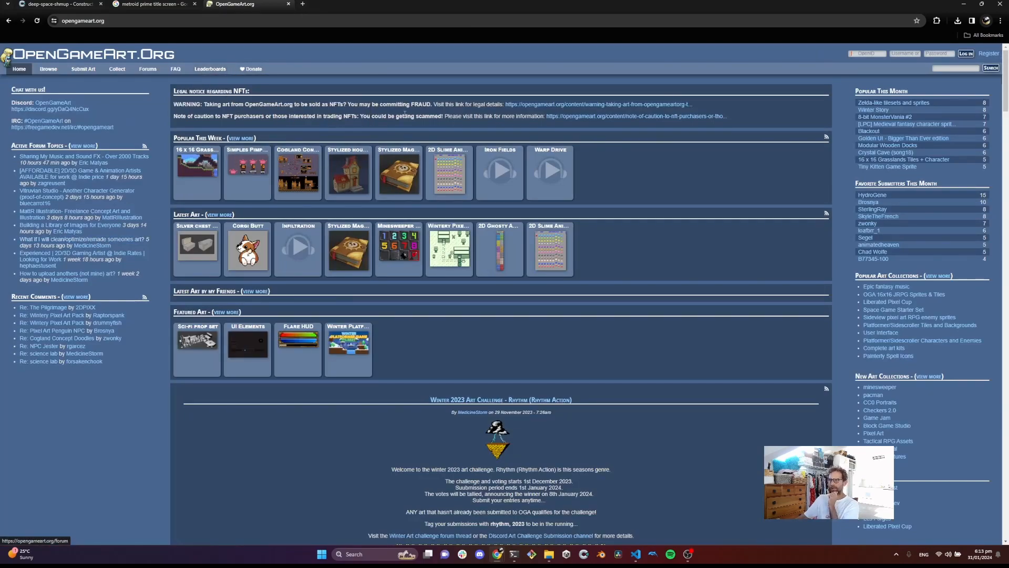
{"action": "left_click", "coordinate": [946, 68]}
{"action": "type", "text": "space"}
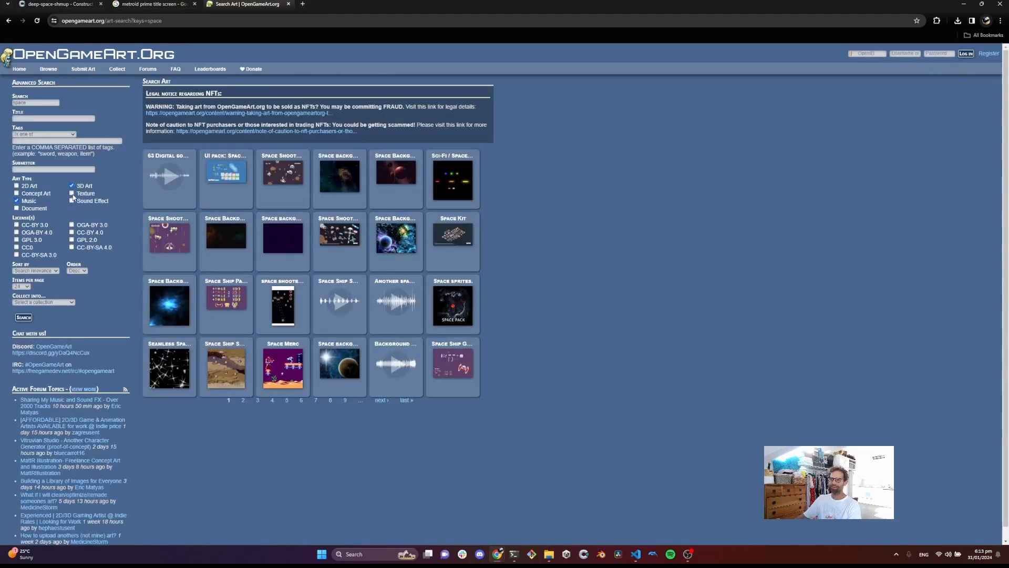
{"action": "left_click", "coordinate": [24, 318]}
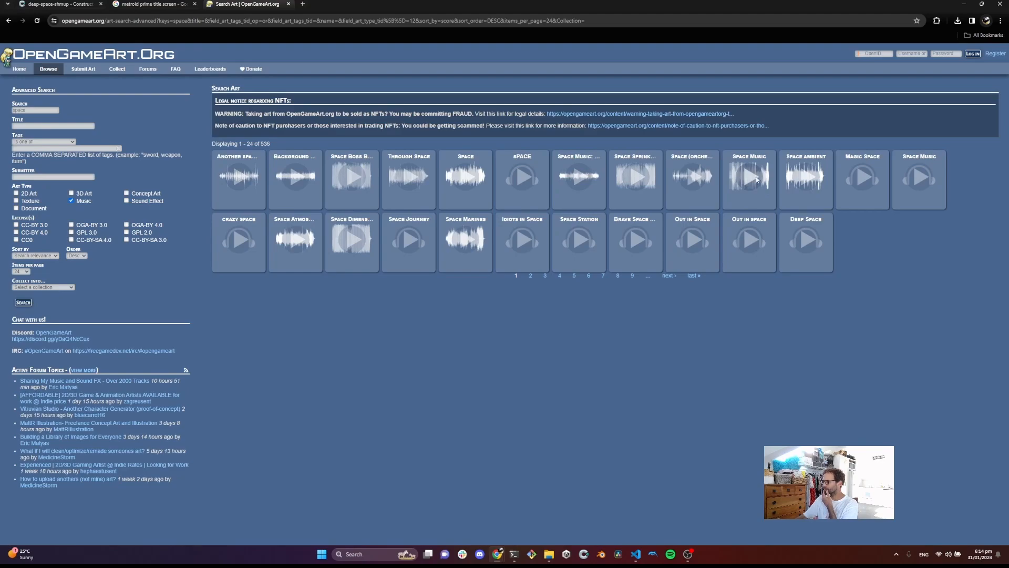
Listen to previews of several tracks in the space music results, including Space
{"action": "left_click", "coordinate": [668, 189]}
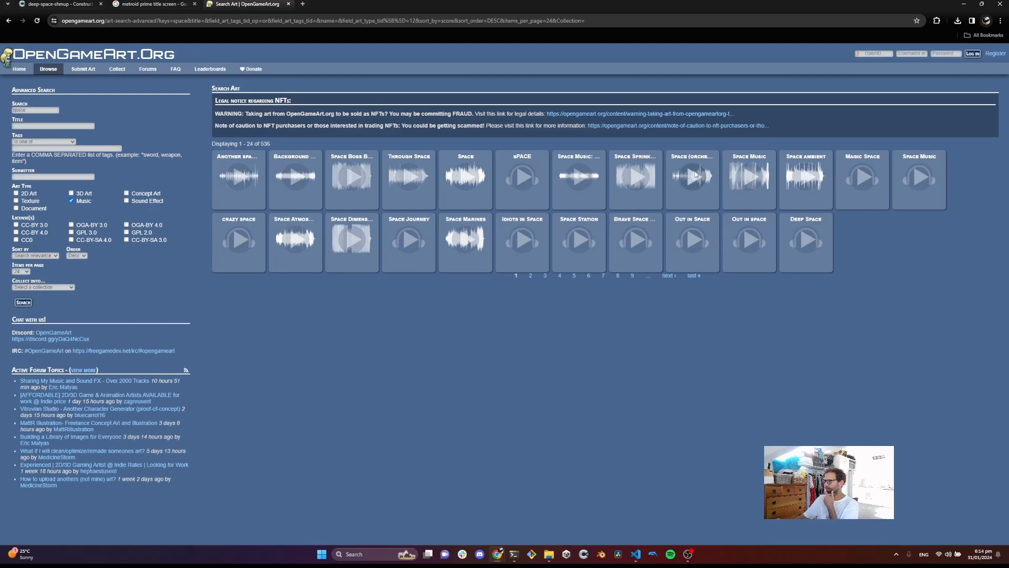
{"action": "left_click", "coordinate": [466, 179]}
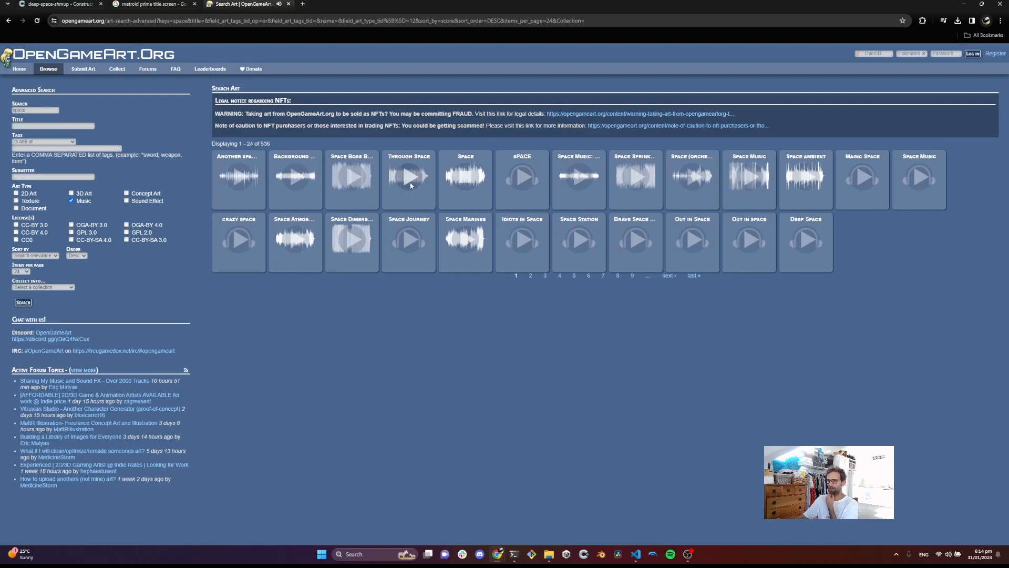
{"action": "left_click", "coordinate": [356, 184]}
{"action": "left_click", "coordinate": [355, 184]}
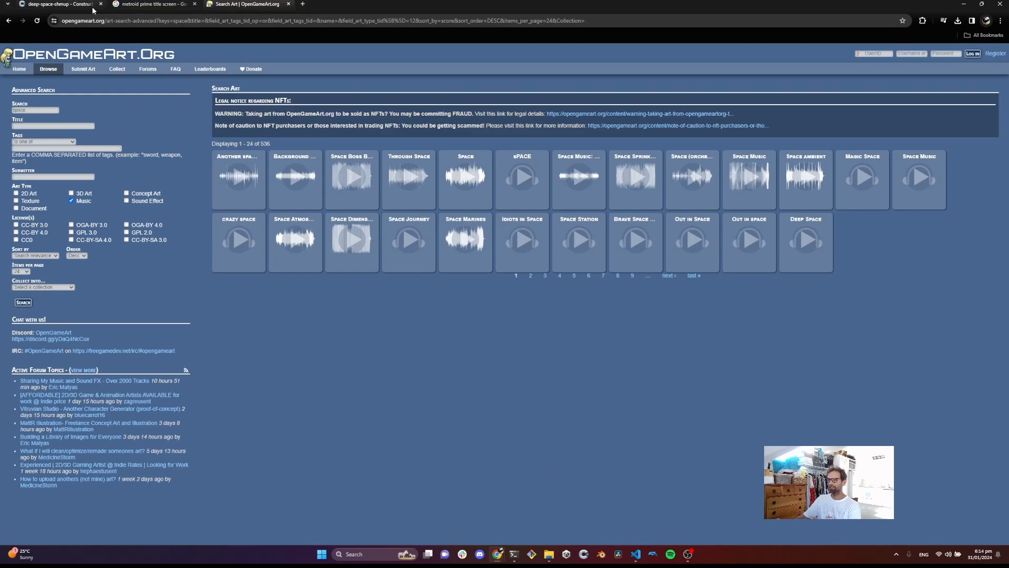
Switch back to the Construct project and import ObservingTheStar.ogg from the Title Screen asset folder into the Music folder
{"action": "left_click", "coordinate": [58, 5]}
{"action": "scroll", "coordinate": [962, 174], "scroll_direction": "down", "scroll_amount": 10}
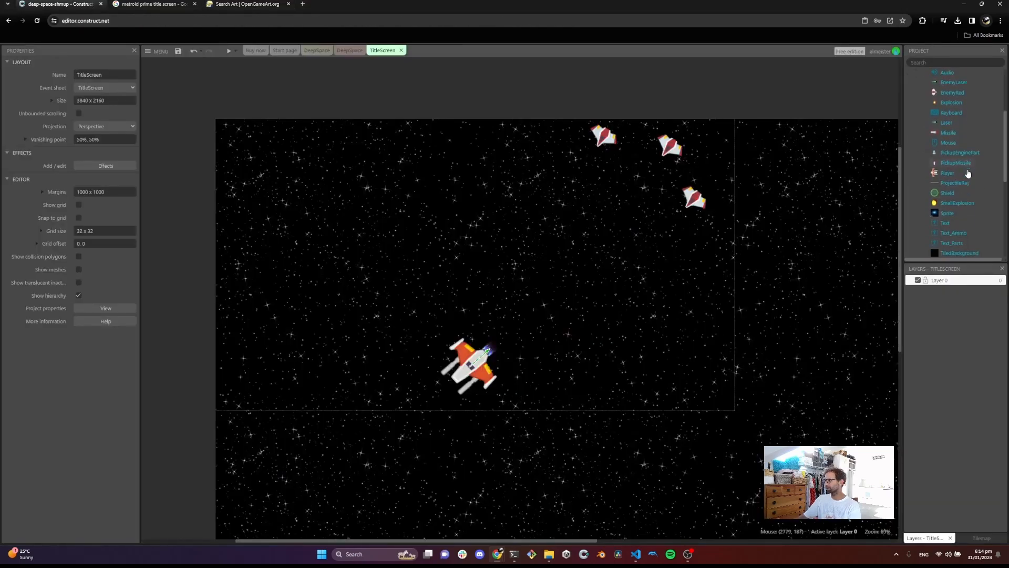
{"action": "left_click", "coordinate": [935, 210]}
{"action": "right_click", "coordinate": [936, 214]}
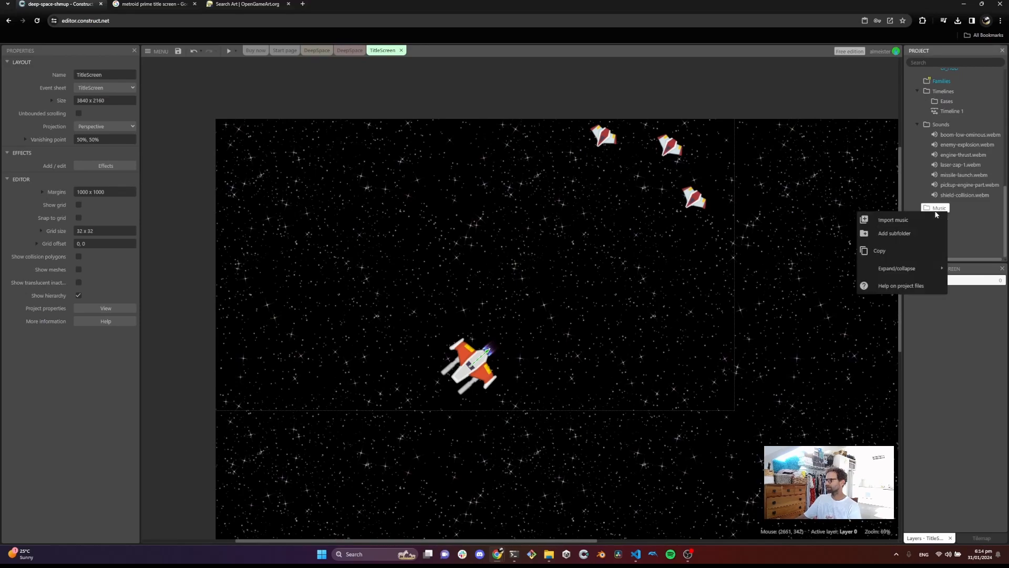
{"action": "left_click", "coordinate": [894, 232]}
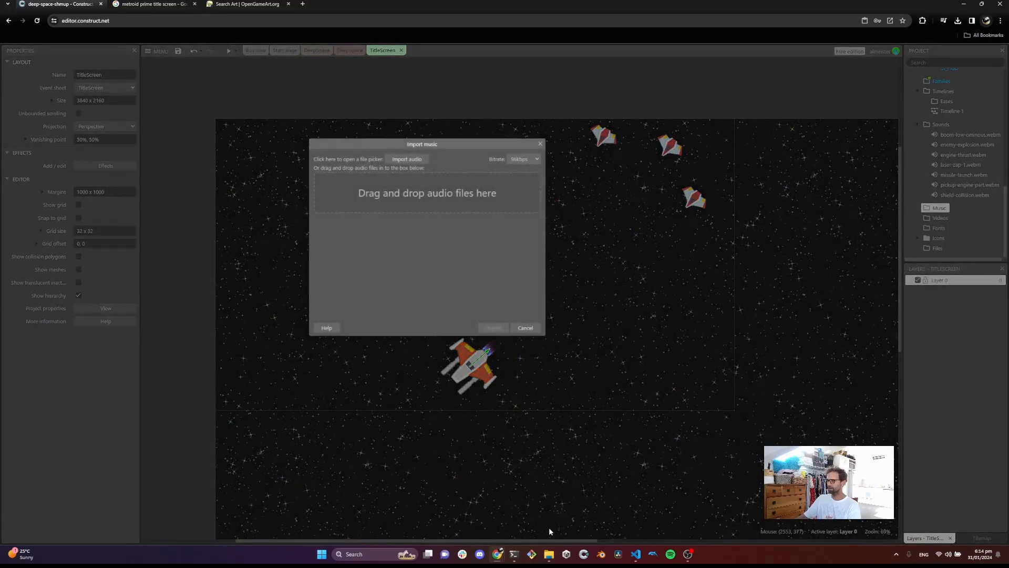
{"action": "left_click", "coordinate": [549, 554]}
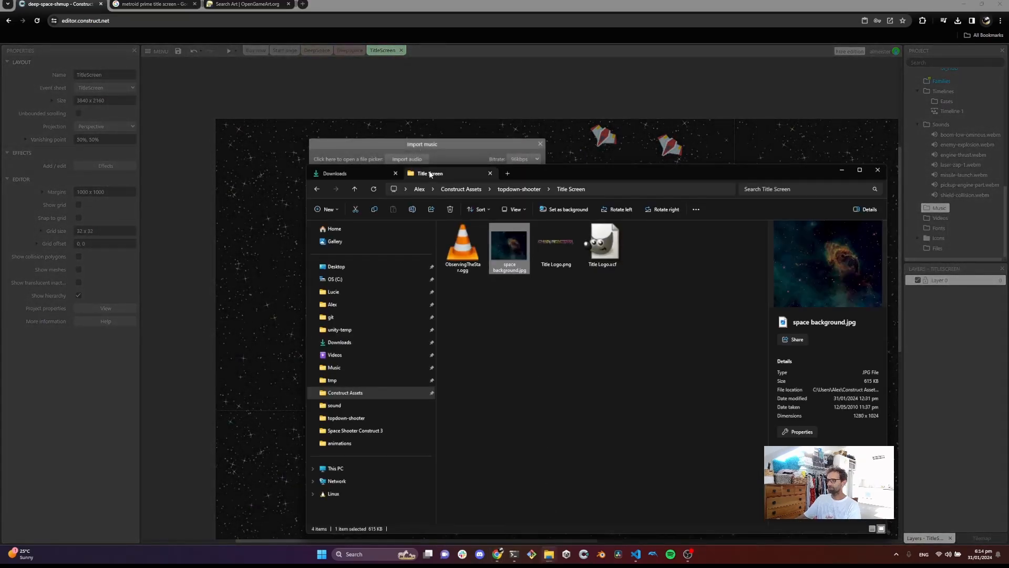
{"action": "left_click", "coordinate": [523, 191]}
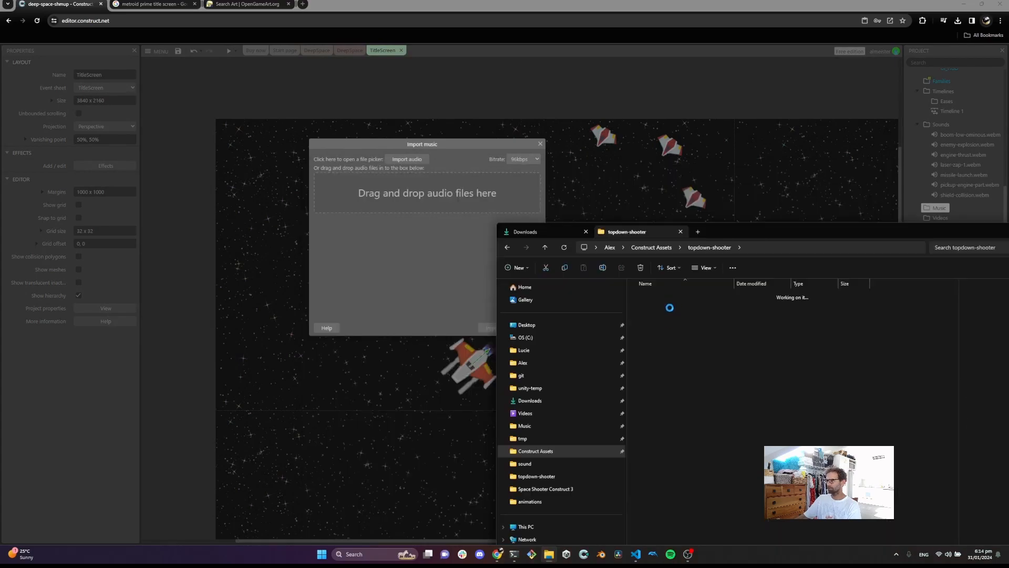
{"action": "left_click_drag", "start_coordinate": [654, 305], "coordinate": [421, 195]}
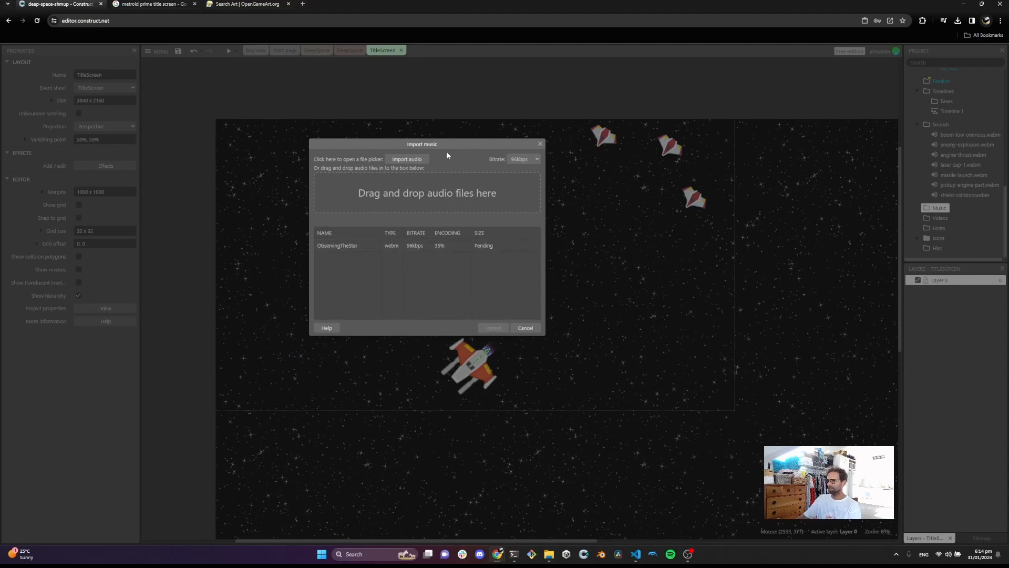
{"action": "left_click_drag", "start_coordinate": [449, 143], "coordinate": [458, 144]}
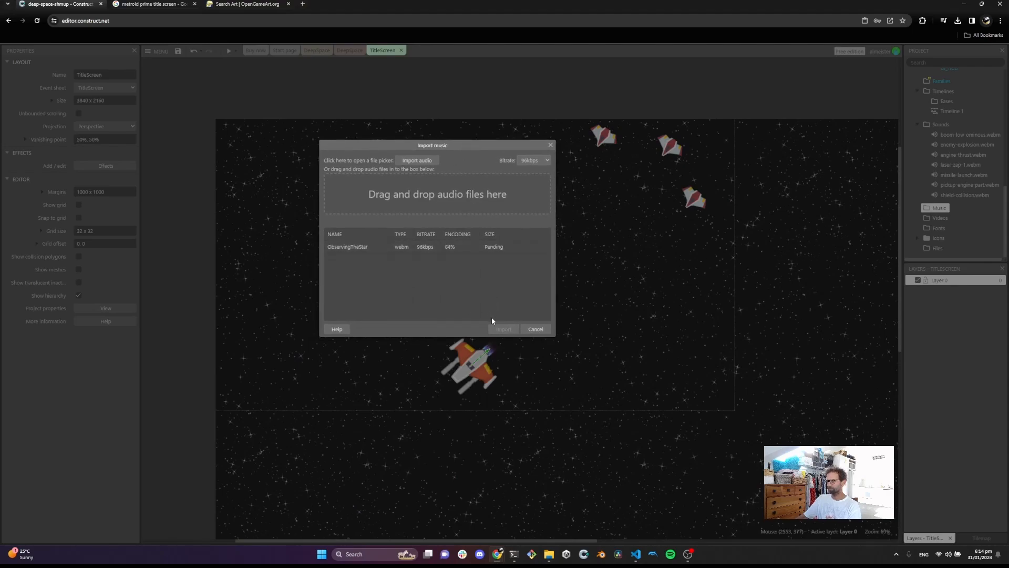
{"action": "left_click", "coordinate": [514, 329]}
Preview the imported ObservingTheStar.webm track and close the audio preview
{"action": "left_click", "coordinate": [950, 217]}
{"action": "right_click", "coordinate": [950, 217]}
{"action": "left_click", "coordinate": [905, 224]}
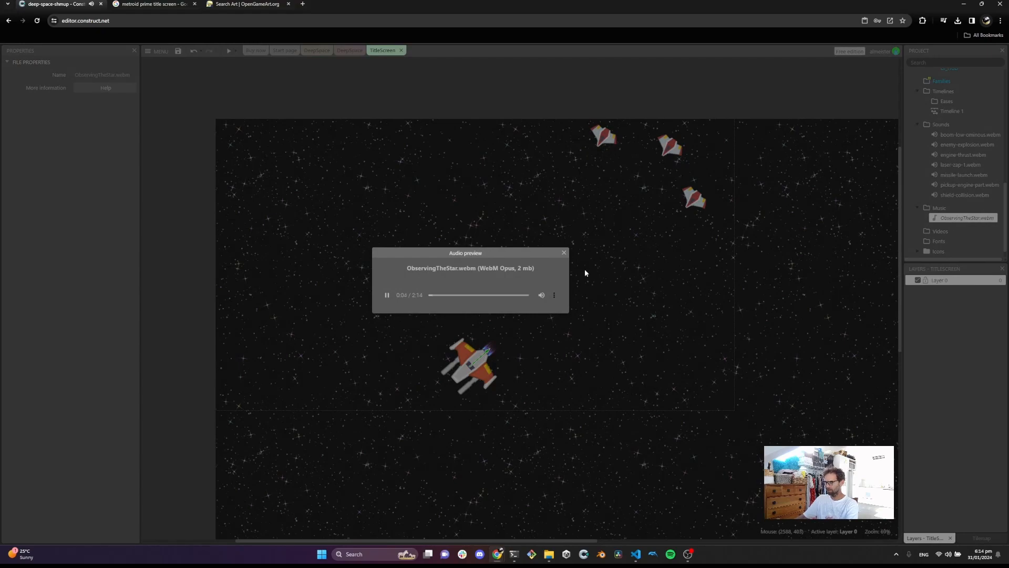
{"action": "mouse_move", "coordinate": [541, 296]}
{"action": "left_click", "coordinate": [564, 253]}
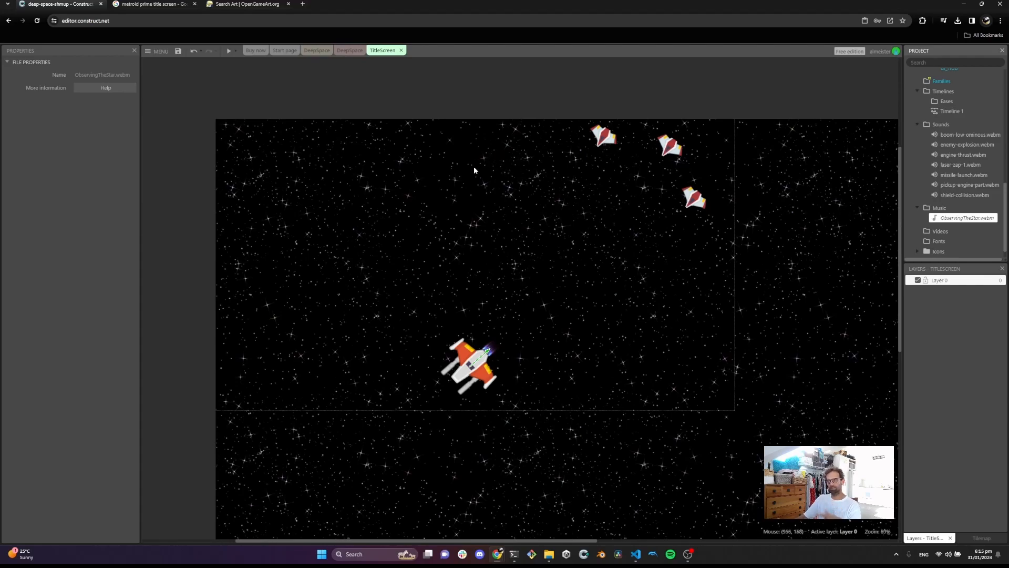
Open the TitleScreen event sheet and add an event with the System condition On start of layout
{"action": "scroll", "coordinate": [970, 199], "scroll_direction": "up", "scroll_amount": 4}
{"action": "scroll", "coordinate": [969, 162], "scroll_direction": "up", "scroll_amount": 3}
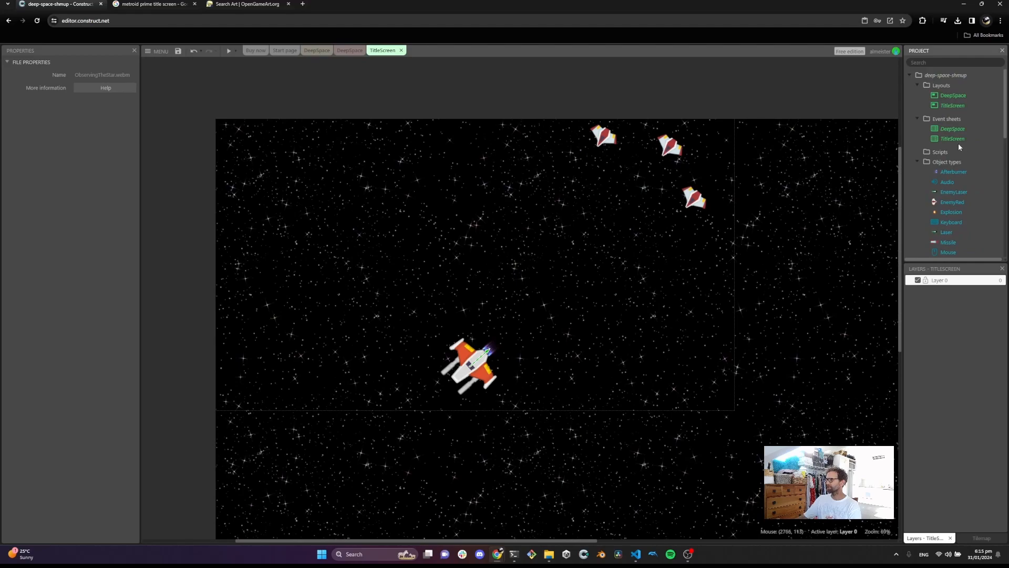
{"action": "double_click", "coordinate": [953, 138]}
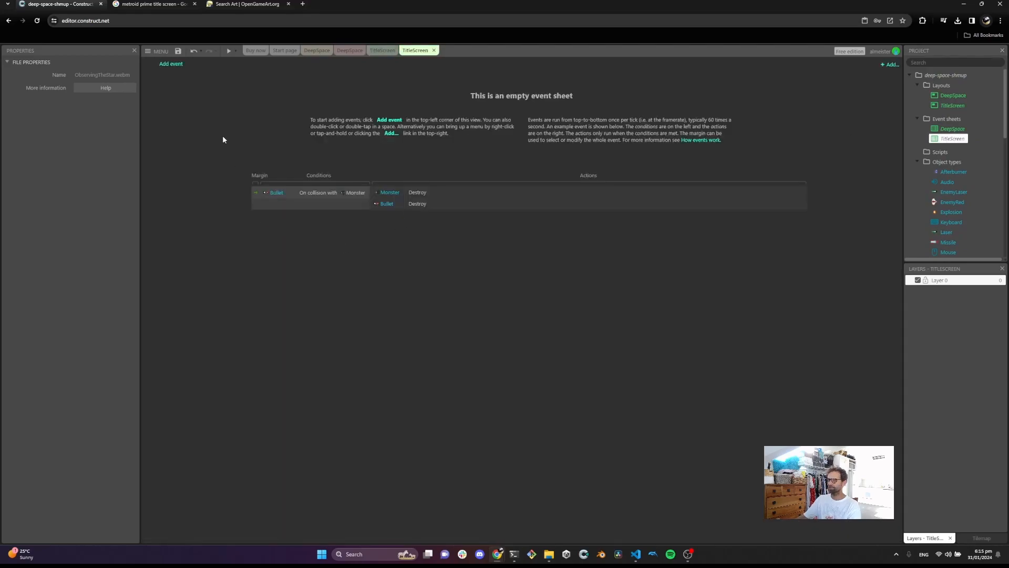
{"action": "left_click", "coordinate": [173, 64]}
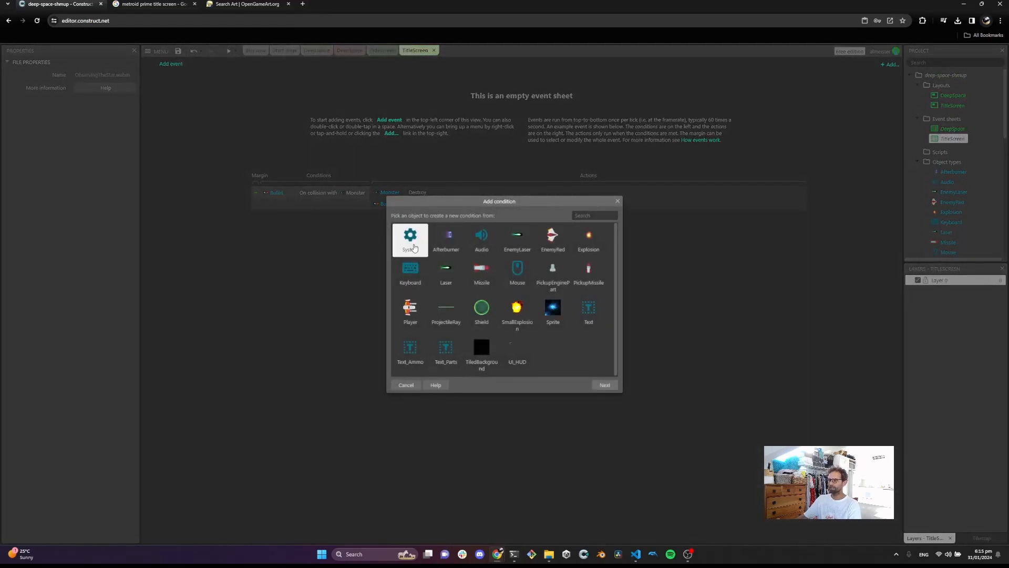
{"action": "key", "text": "Return"}
{"action": "type", "text": "lau"}
{"action": "key", "text": "BackSpace"}
{"action": "key", "text": "BackSpace"}
{"action": "type", "text": "ayout"}
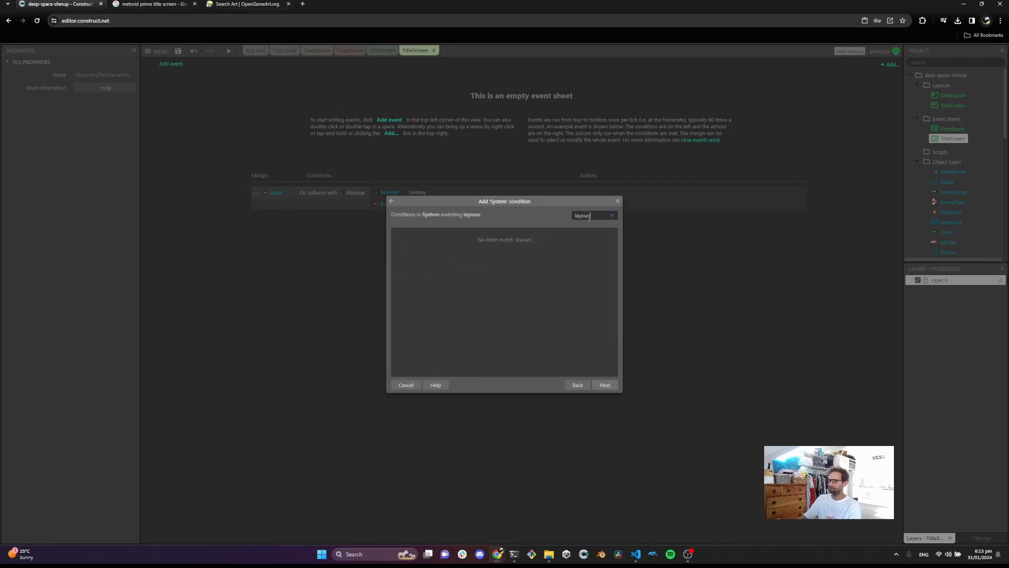
{"action": "double_click", "coordinate": [434, 343]}
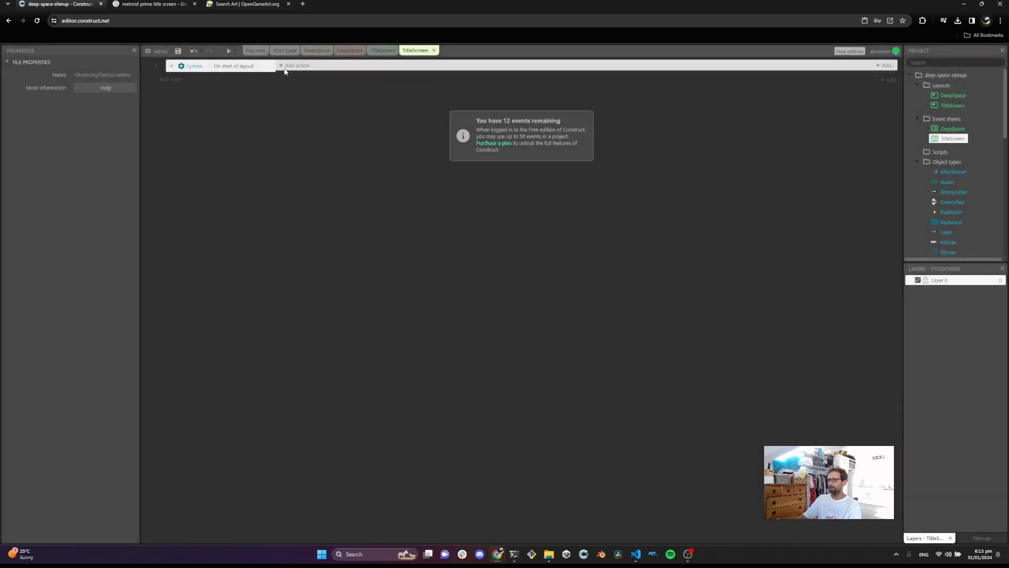
Add an Audio Play action to the On start of layout event, using ObservingTheStar with Loop set to looping
{"action": "left_click", "coordinate": [285, 66]}
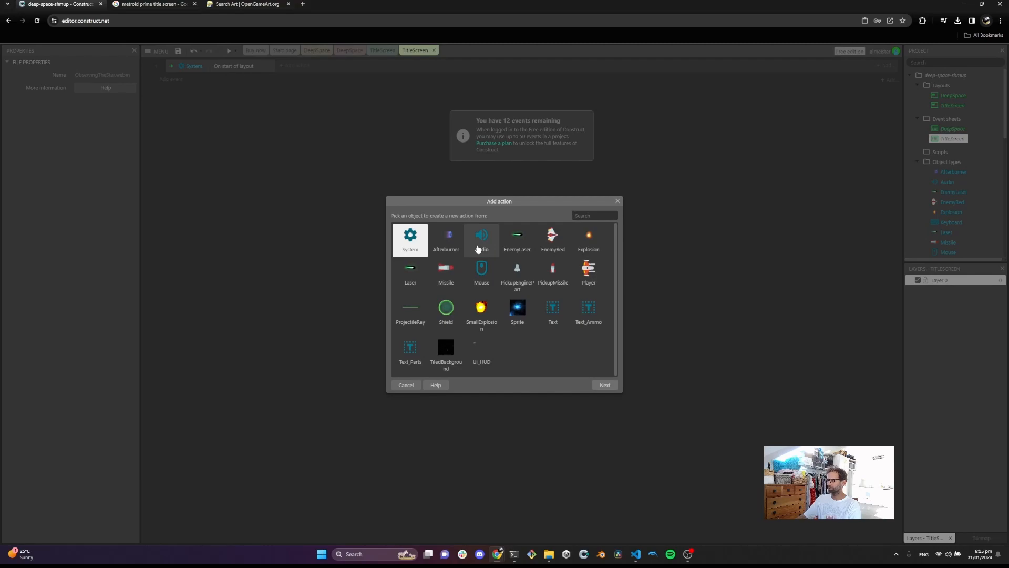
{"action": "double_click", "coordinate": [479, 248]}
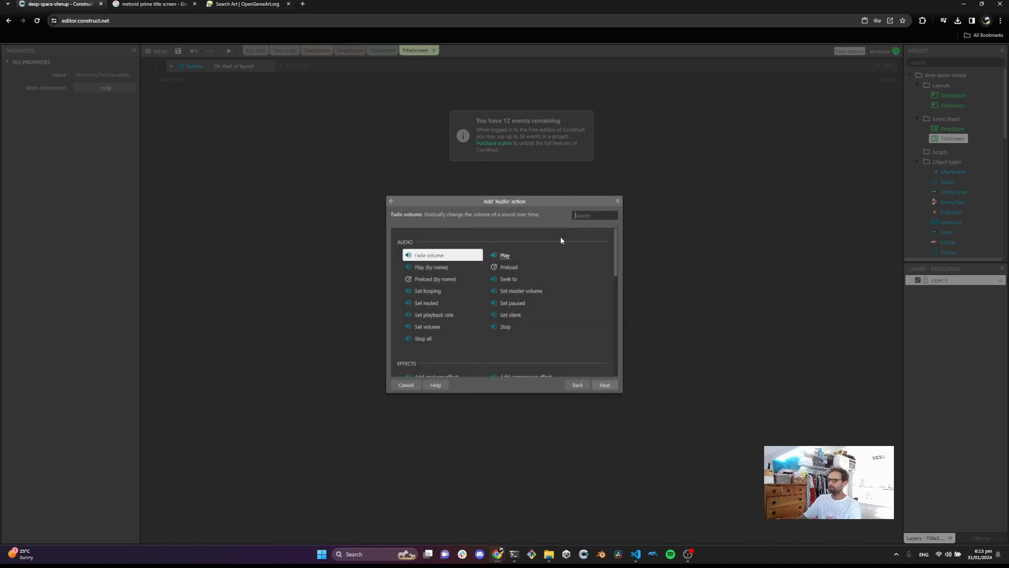
{"action": "double_click", "coordinate": [504, 255]}
{"action": "left_click", "coordinate": [497, 284]}
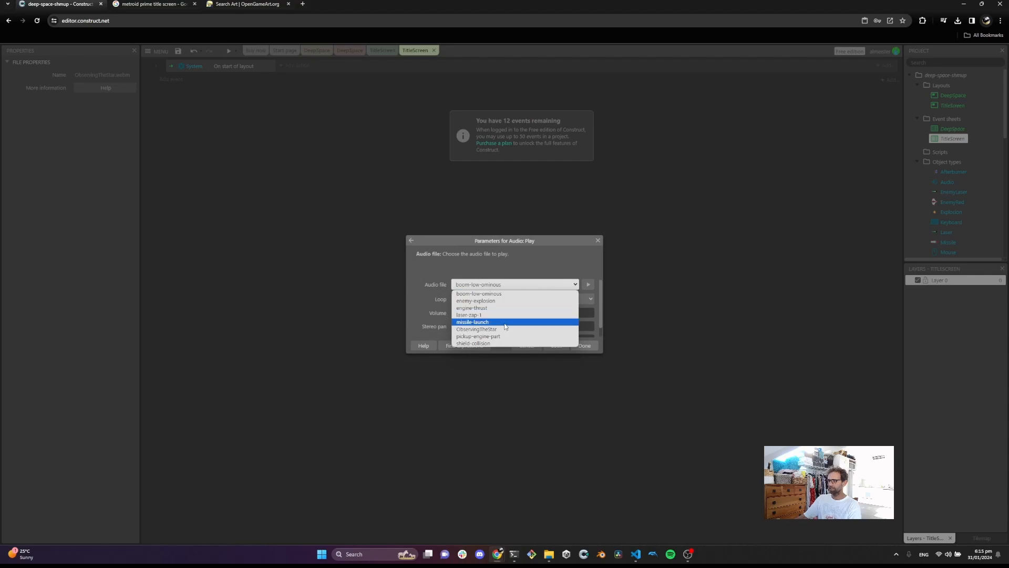
{"action": "left_click", "coordinate": [502, 329]}
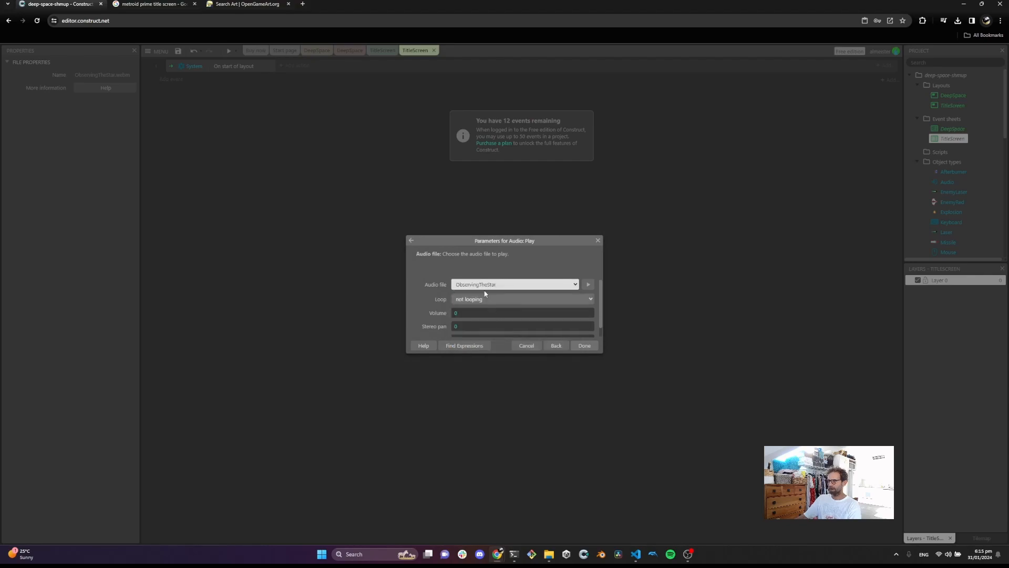
{"action": "scroll", "coordinate": [478, 297], "scroll_direction": "down", "scroll_amount": 1}
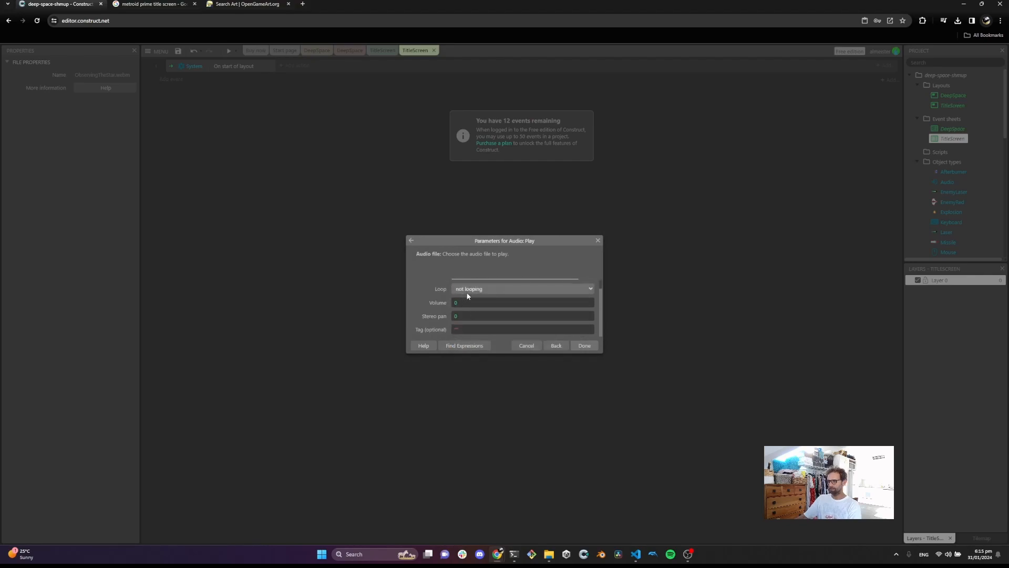
{"action": "left_click", "coordinate": [500, 295]}
{"action": "left_click", "coordinate": [491, 305]}
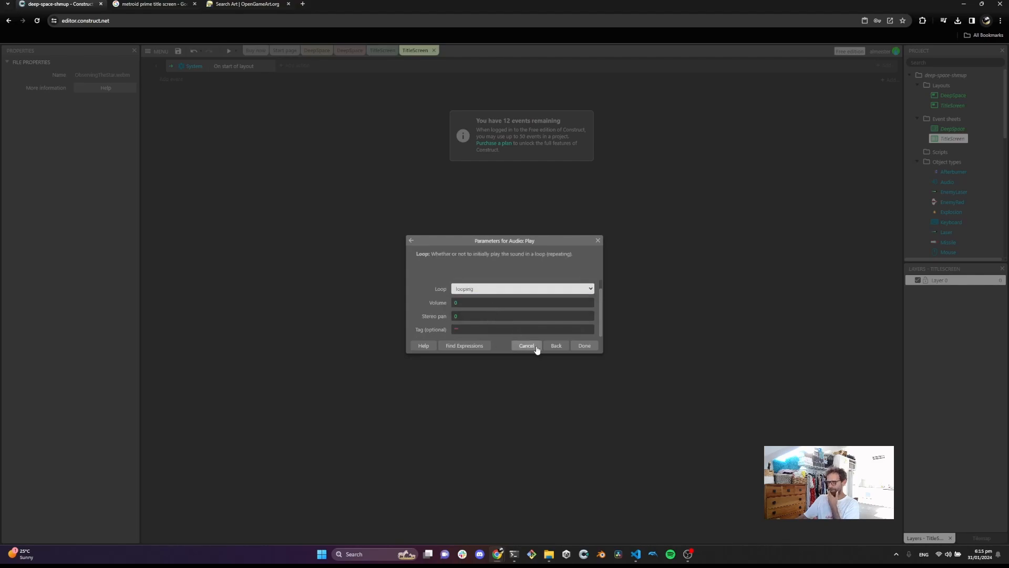
{"action": "left_click", "coordinate": [584, 347]}
Return to the TitleScreen layout, run its preview to check the music and the ships, and close the preview
{"action": "left_click", "coordinate": [382, 50]}
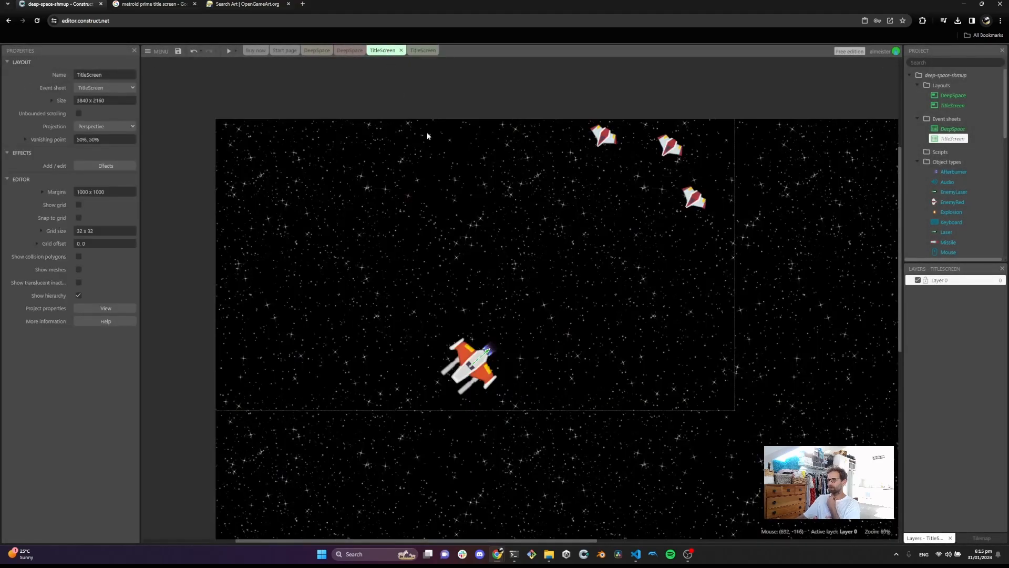
{"action": "left_click", "coordinate": [228, 51]}
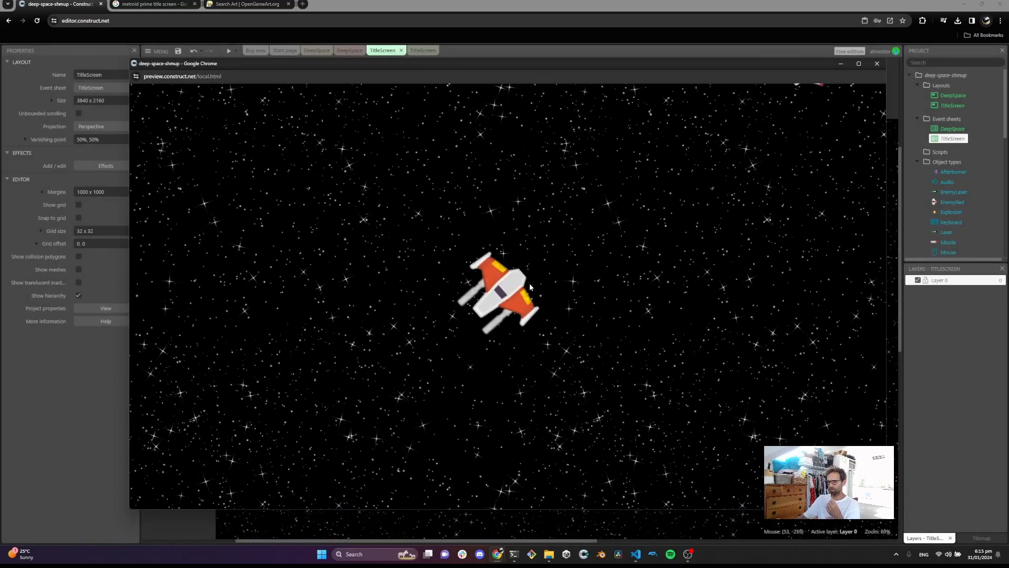
{"action": "left_click", "coordinate": [877, 64]}
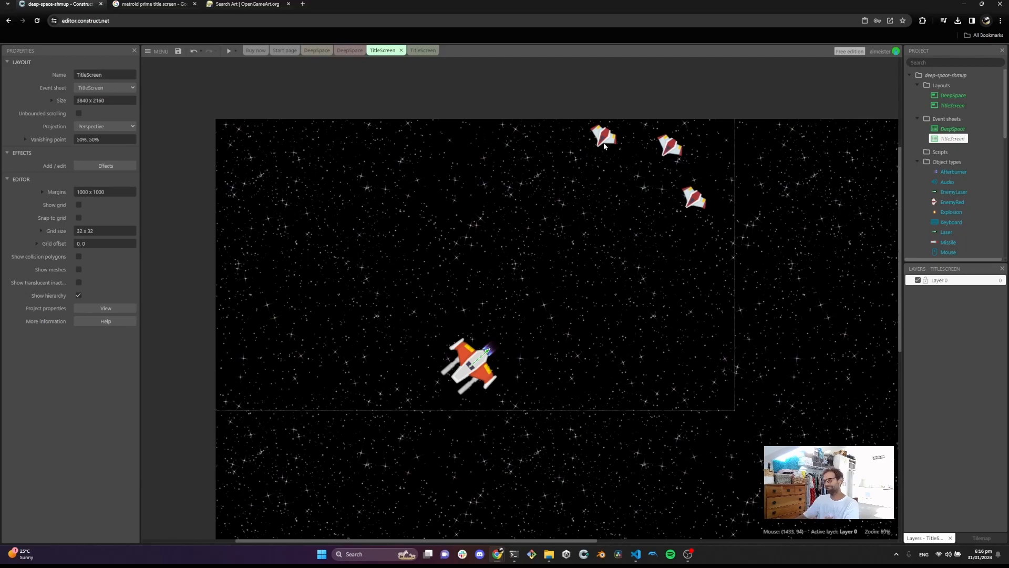
Select all three EnemyRed ships on the title screen and disable their Bullet behavior
{"action": "left_click_drag", "start_coordinate": [550, 91], "coordinate": [712, 244]}
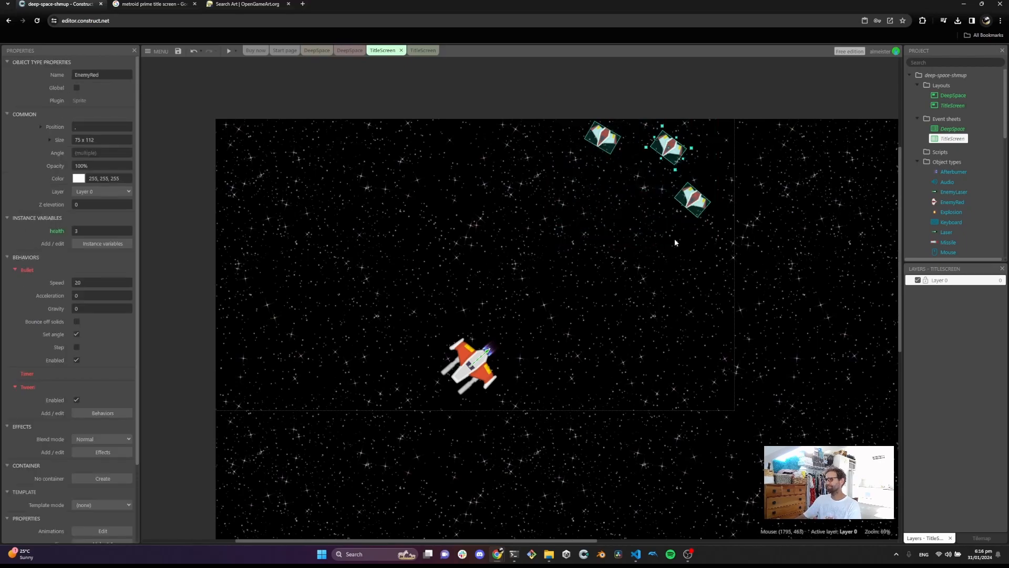
{"action": "scroll", "coordinate": [52, 332], "scroll_direction": "down", "scroll_amount": 3}
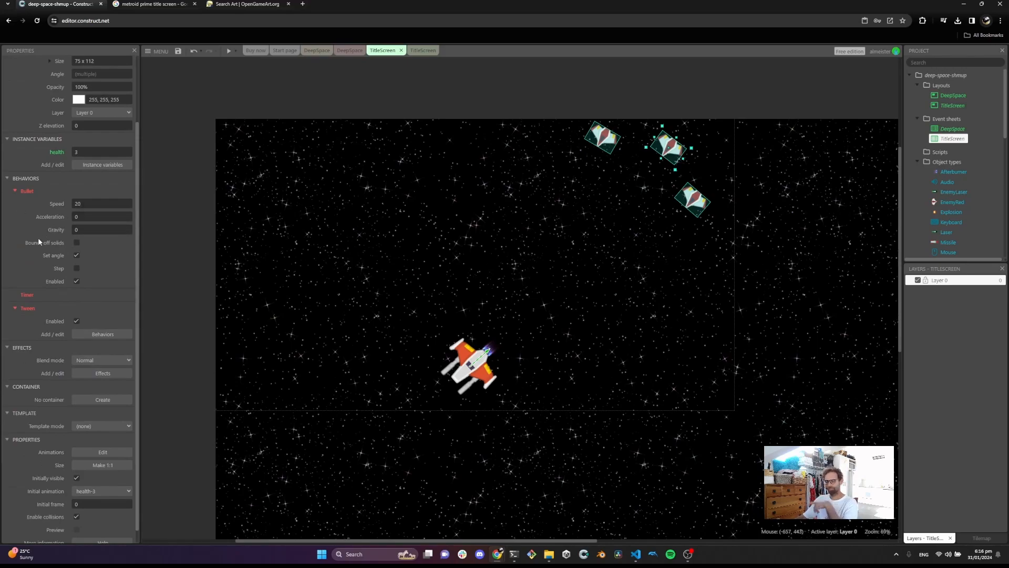
{"action": "left_click", "coordinate": [77, 281]}
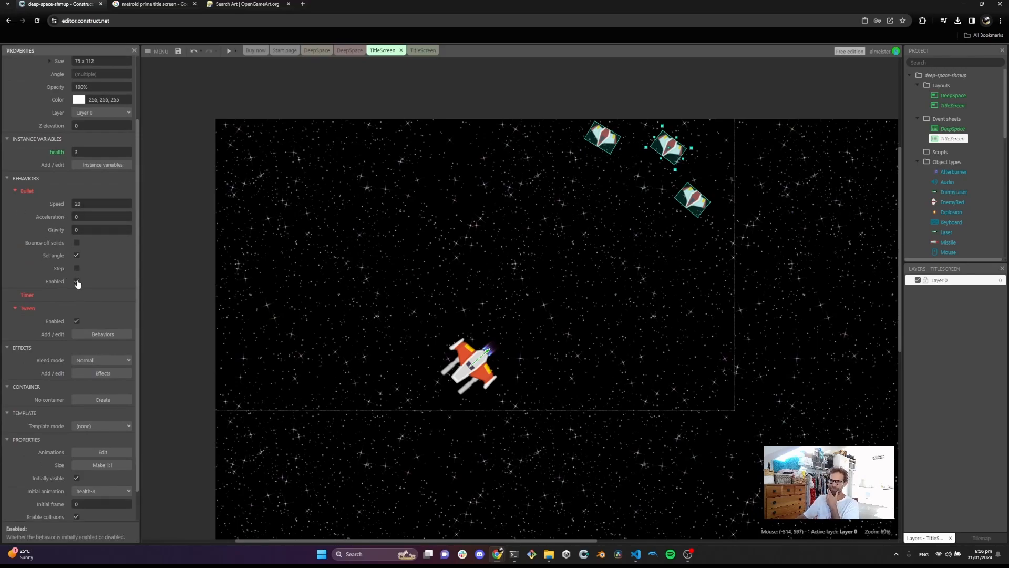
{"action": "scroll", "coordinate": [110, 319], "scroll_direction": "down", "scroll_amount": 1}
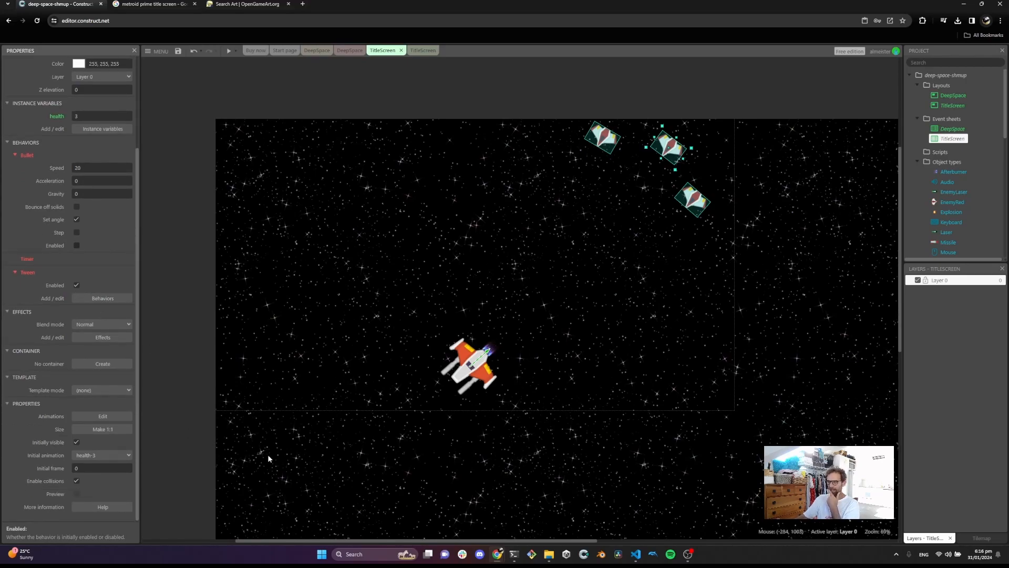
Select the Player ship on its own and disable its 8Direction behavior
{"action": "left_click", "coordinate": [474, 385]}
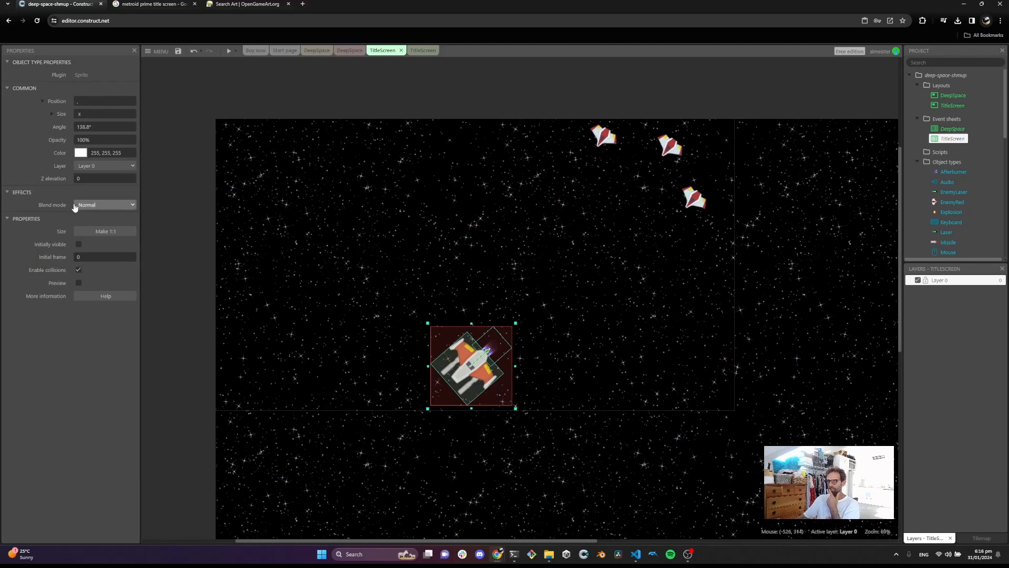
{"action": "left_click", "coordinate": [495, 359]}
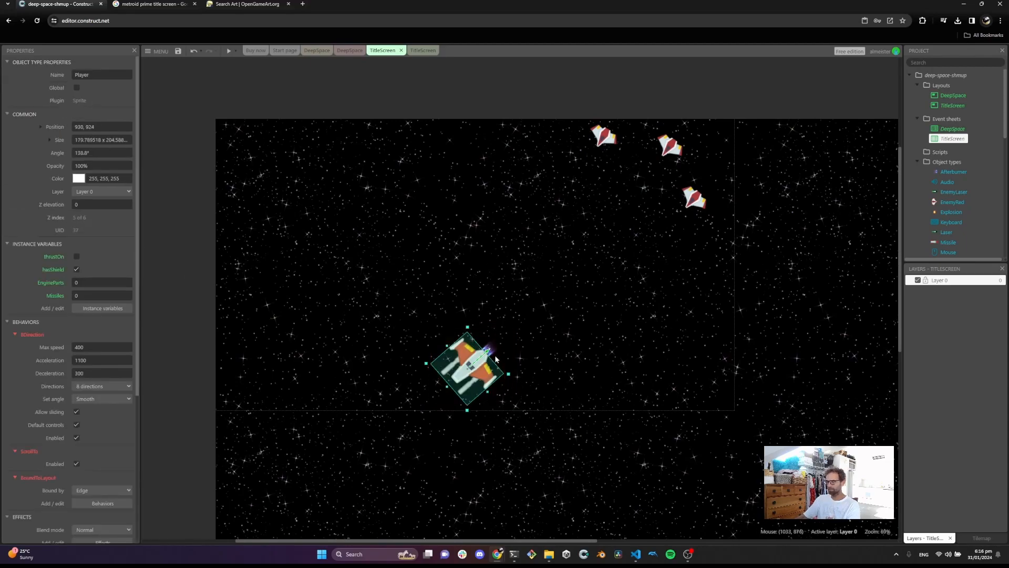
{"action": "scroll", "coordinate": [118, 383], "scroll_direction": "down", "scroll_amount": 5}
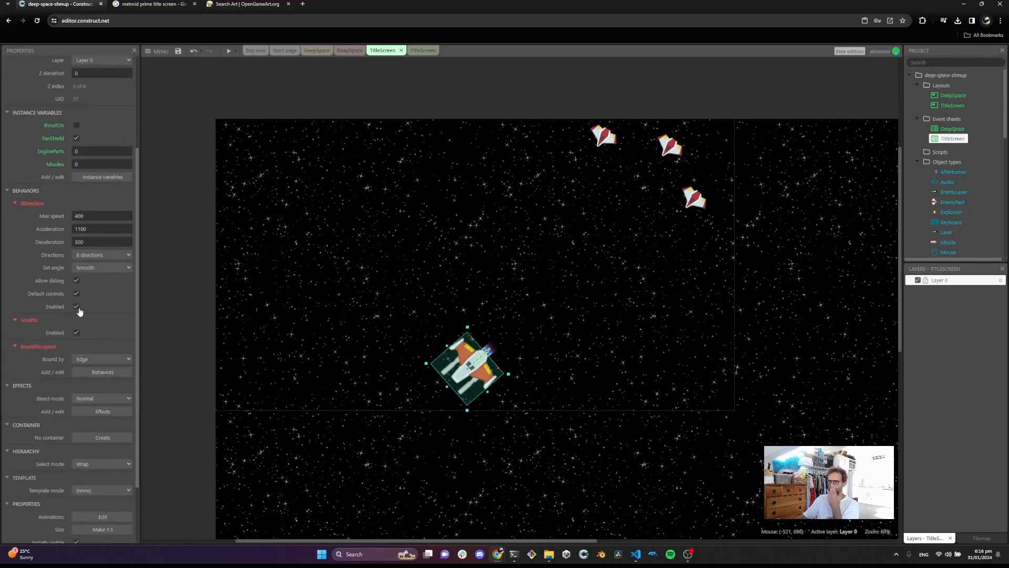
{"action": "left_click", "coordinate": [77, 308]}
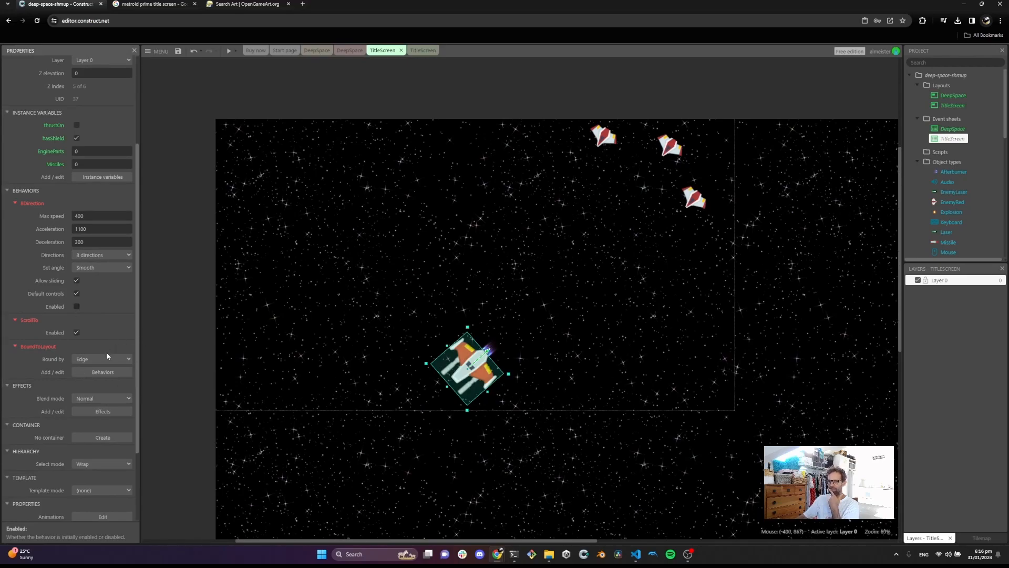
{"action": "scroll", "coordinate": [90, 361], "scroll_direction": "down", "scroll_amount": 2}
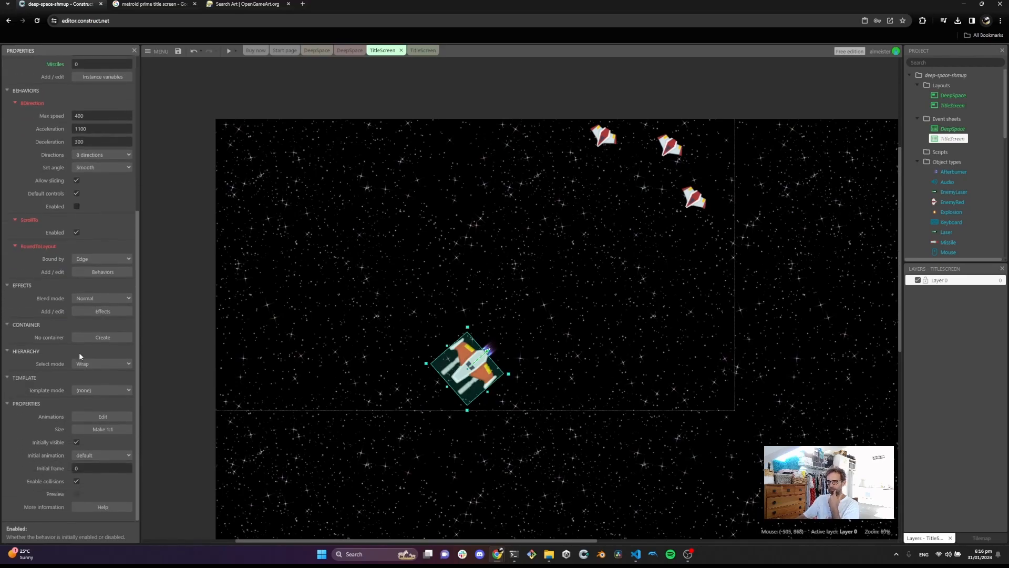
Deselect the ship, preview the TitleScreen layout again to check the framing, and close the preview
{"action": "left_click", "coordinate": [487, 100]}
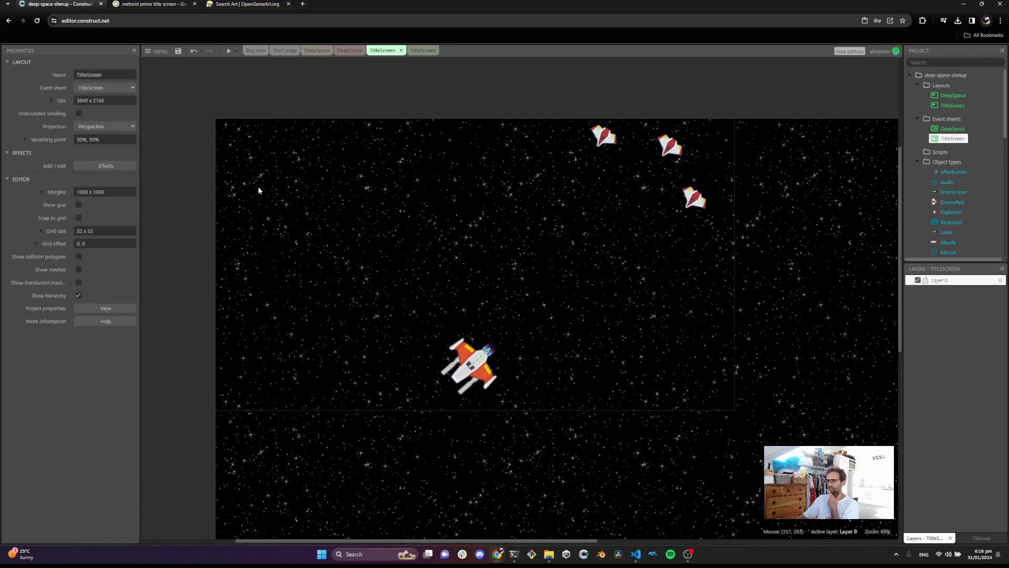
{"action": "left_click", "coordinate": [229, 51]}
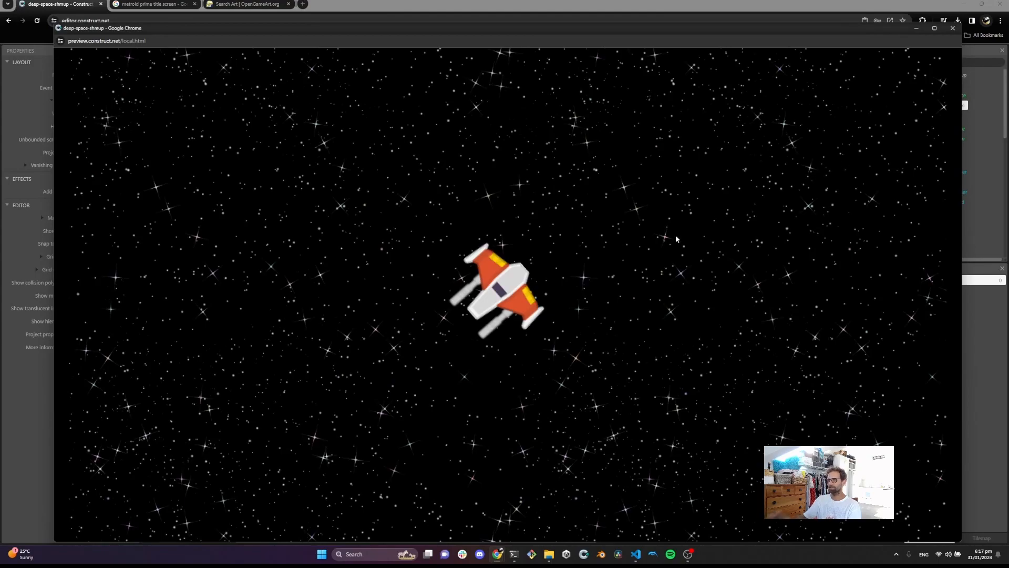
{"action": "left_click", "coordinate": [953, 29]}
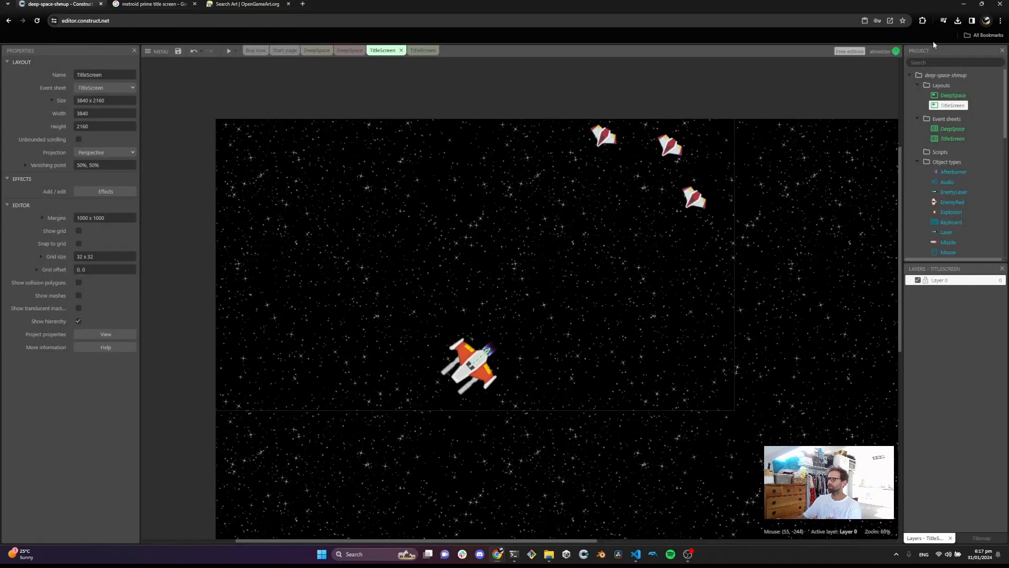
Disable the ScrollTo behavior on the title screen's Player ship
{"action": "left_click", "coordinate": [463, 394]}
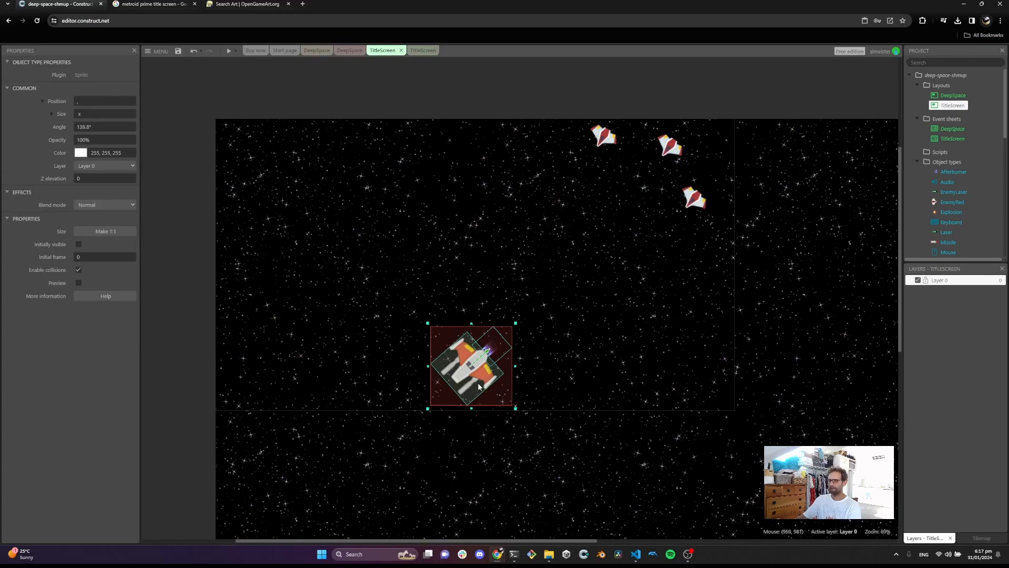
{"action": "scroll", "coordinate": [47, 383], "scroll_direction": "down", "scroll_amount": 5}
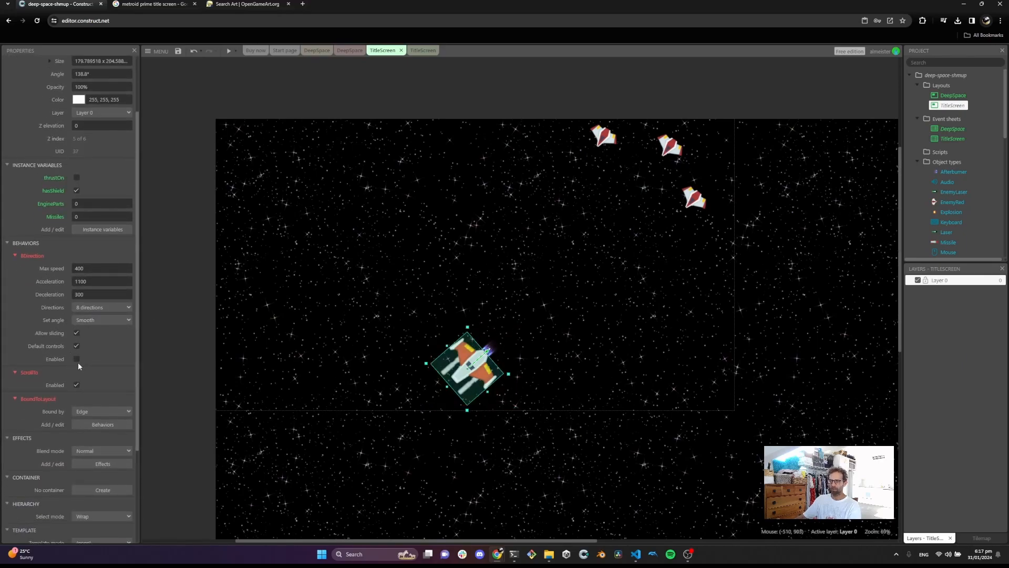
{"action": "left_click", "coordinate": [77, 385]}
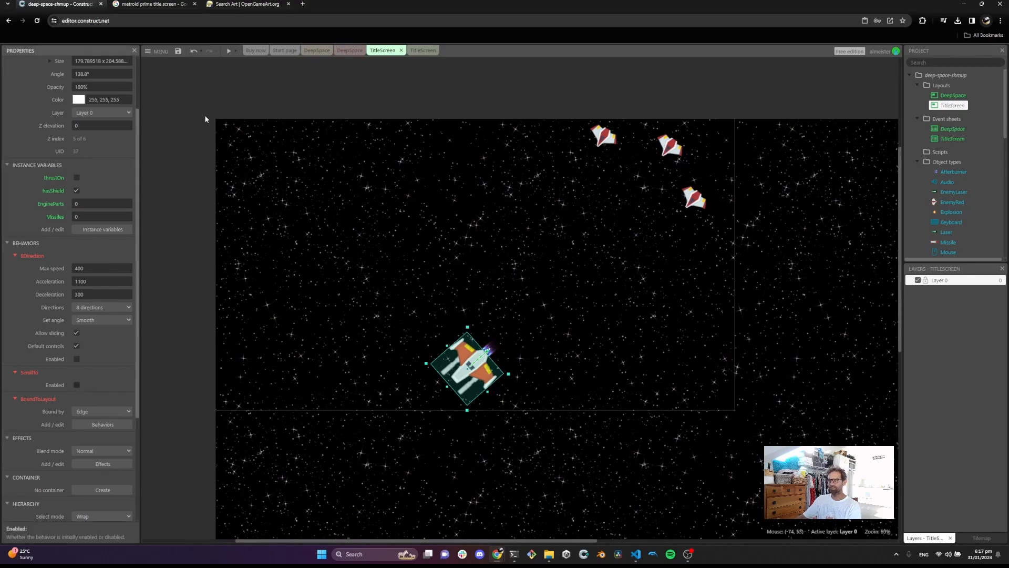
Preview the title screen in a maximized window to examine the composition, and close the preview
{"action": "left_click", "coordinate": [229, 51]}
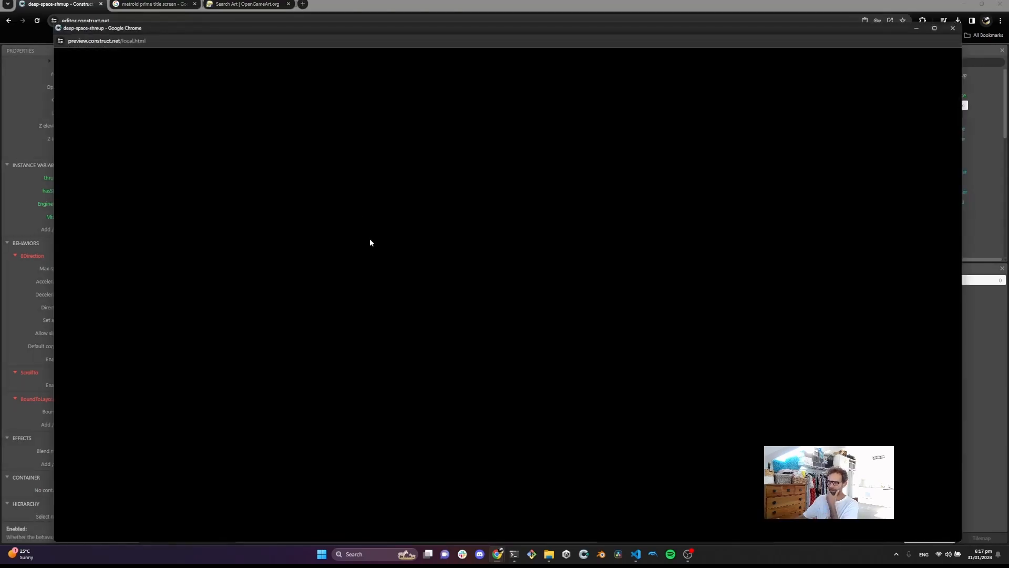
{"action": "left_click", "coordinate": [934, 28]}
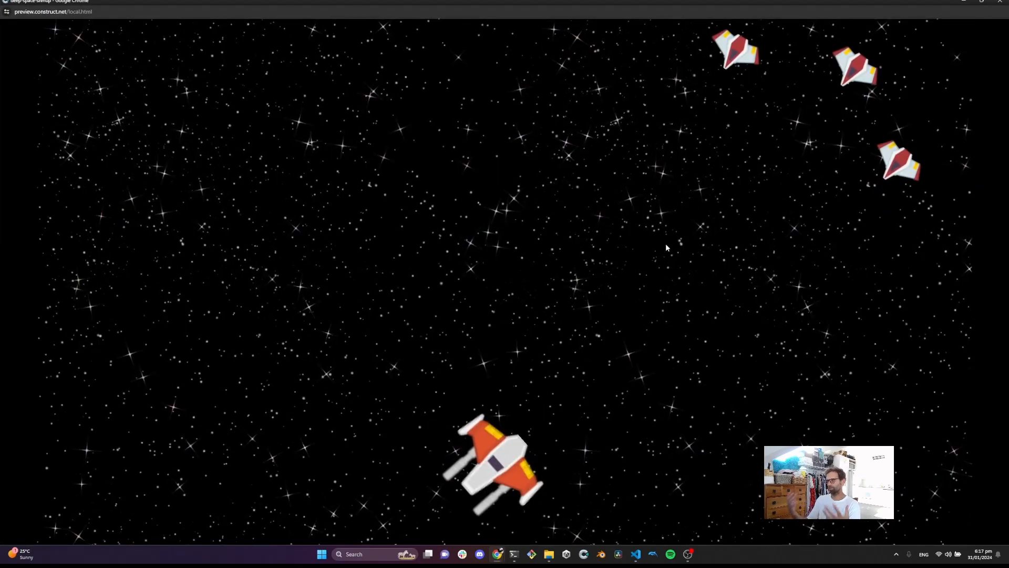
{"action": "left_click", "coordinate": [1001, 3]}
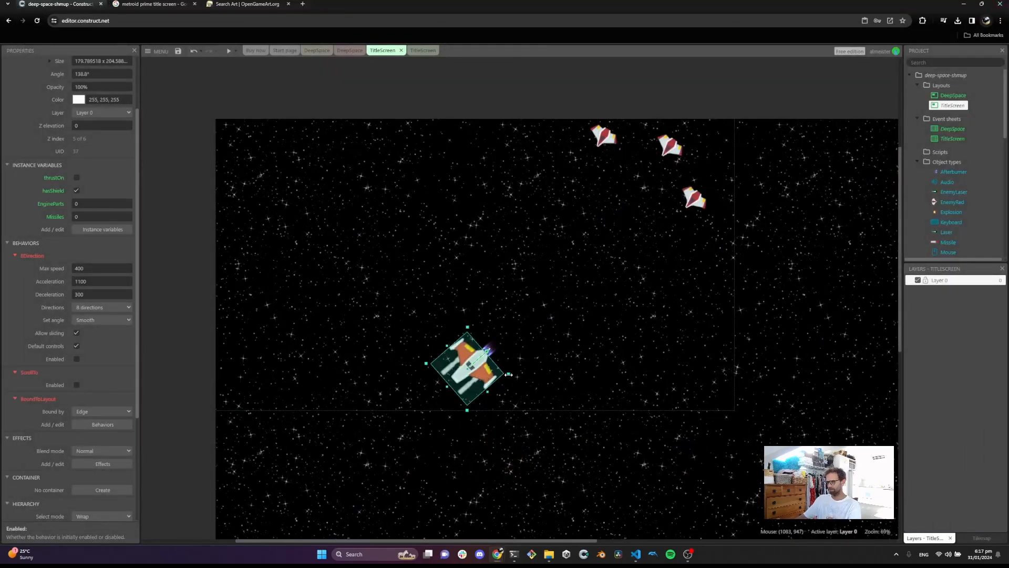
Enlarge the Player ship together with its afterburner towards the upper right, and deselect it
{"action": "left_click", "coordinate": [548, 360]}
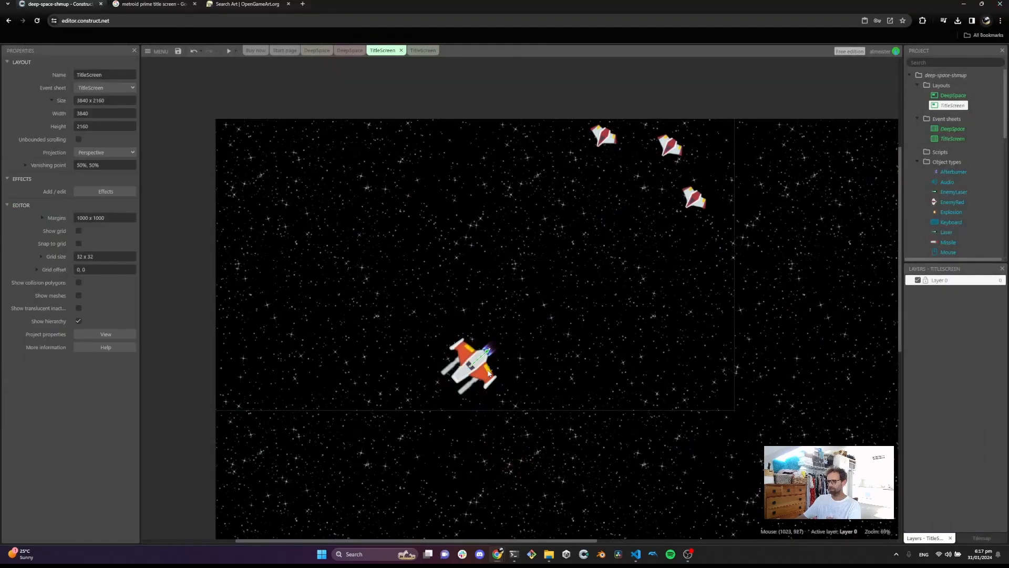
{"action": "left_click", "coordinate": [486, 368]}
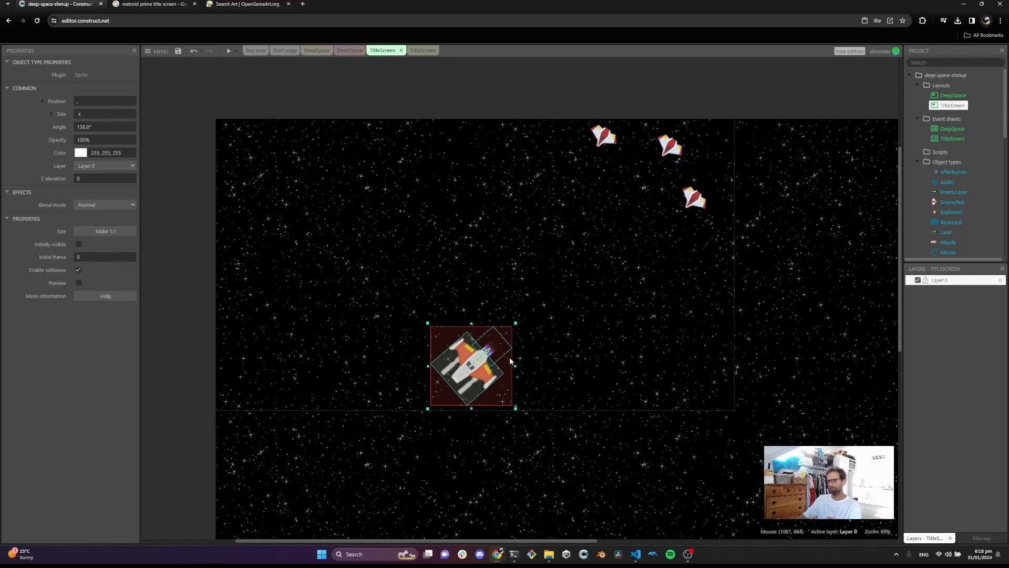
{"action": "left_click_drag", "start_coordinate": [515, 322], "coordinate": [536, 304]}
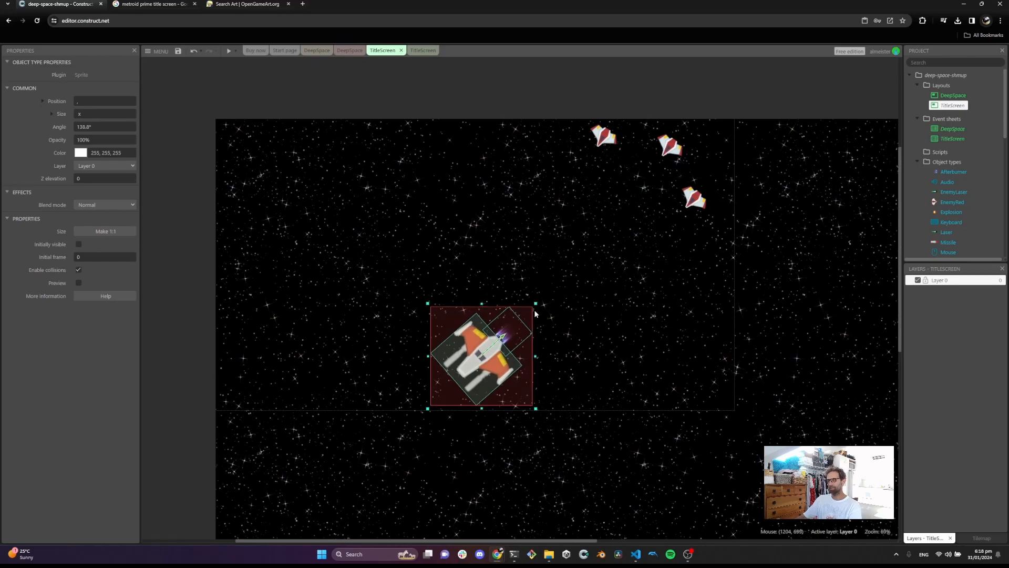
{"action": "left_click", "coordinate": [390, 115]}
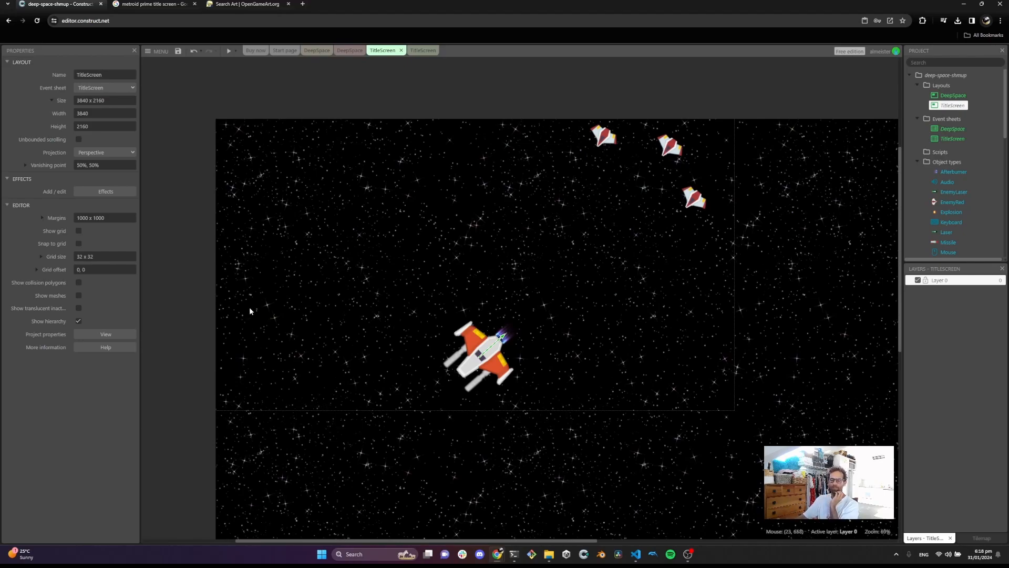
Insert a new Particles object on the TitleScreen layout, below the Player ship and outside the viewport outline
{"action": "left_click_drag", "start_coordinate": [497, 298], "coordinate": [482, 288]}
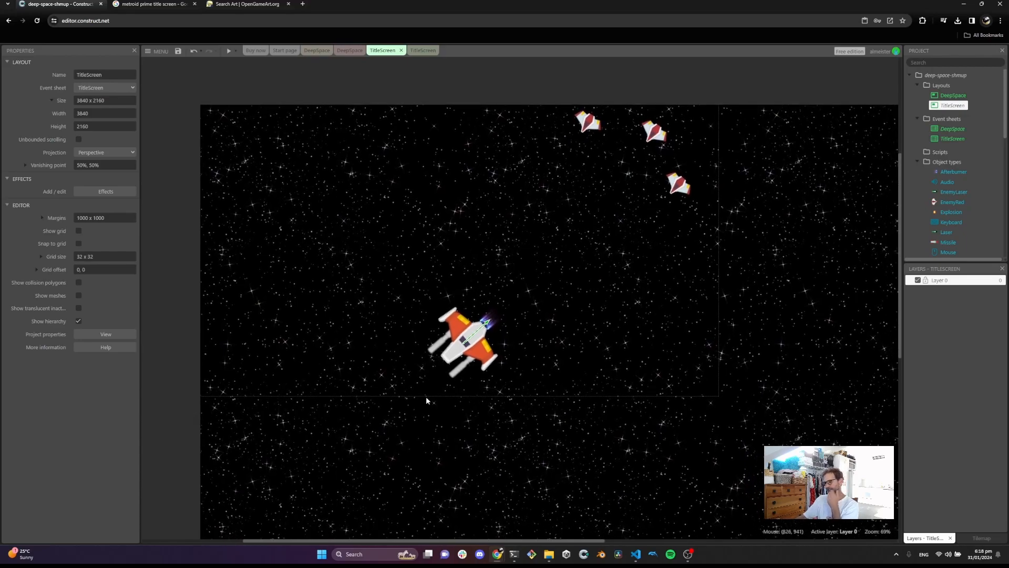
{"action": "right_click", "coordinate": [471, 422]}
{"action": "left_click", "coordinate": [498, 434]}
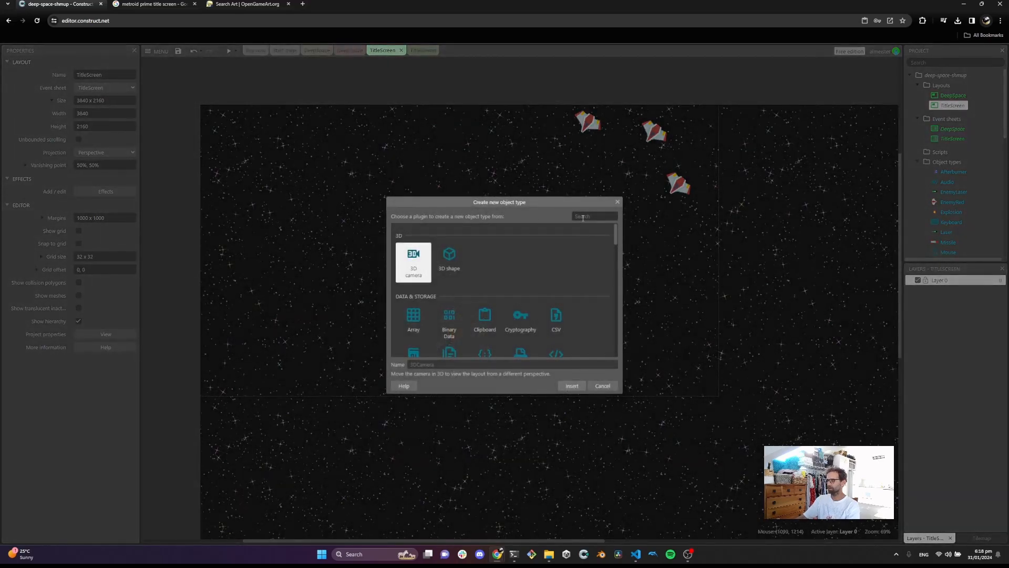
{"action": "type", "text": "jar"}
{"action": "key", "text": "BackSpace"}
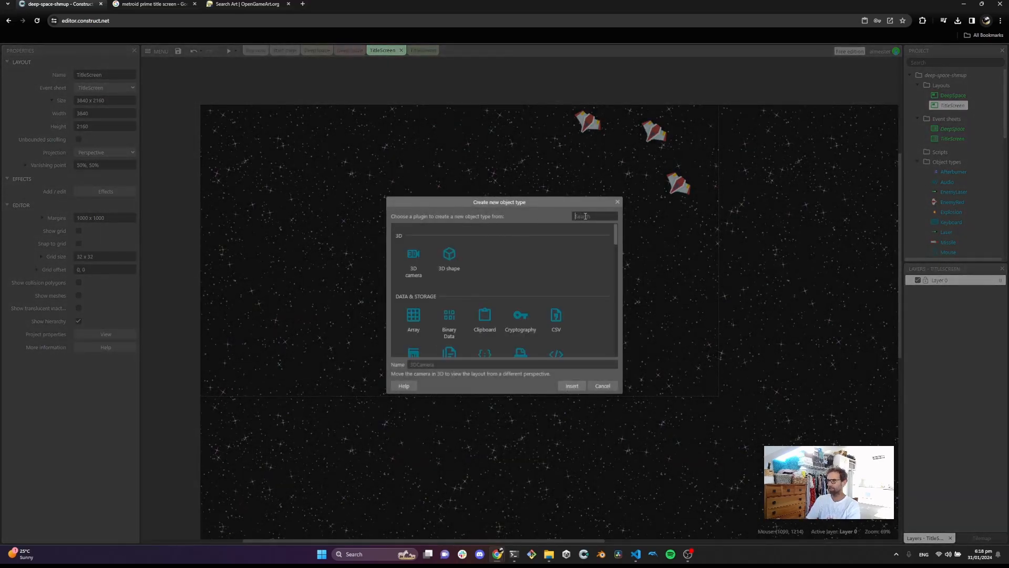
{"action": "type", "text": "part"}
{"action": "double_click", "coordinate": [413, 258]}
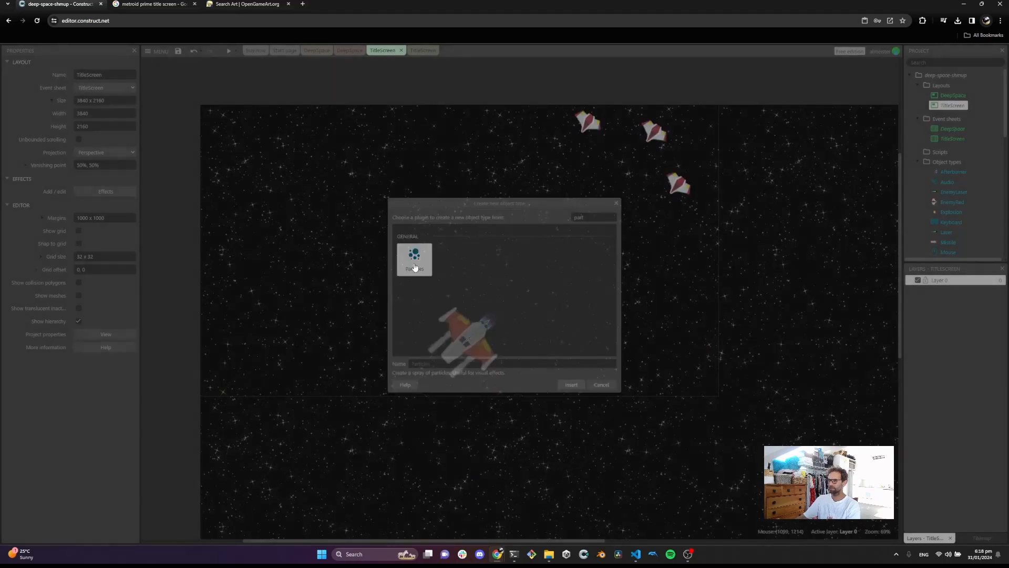
{"action": "left_click", "coordinate": [418, 455]}
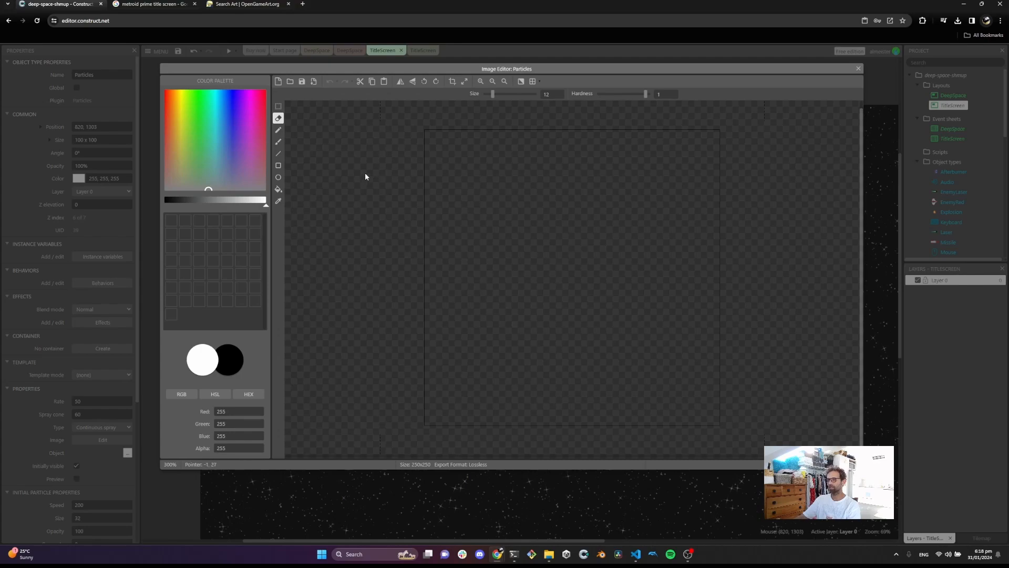
Draw a filled white circle at the centre of the particle image and brush a vertical ray upward from it with brush size 6
{"action": "left_click", "coordinate": [278, 179]}
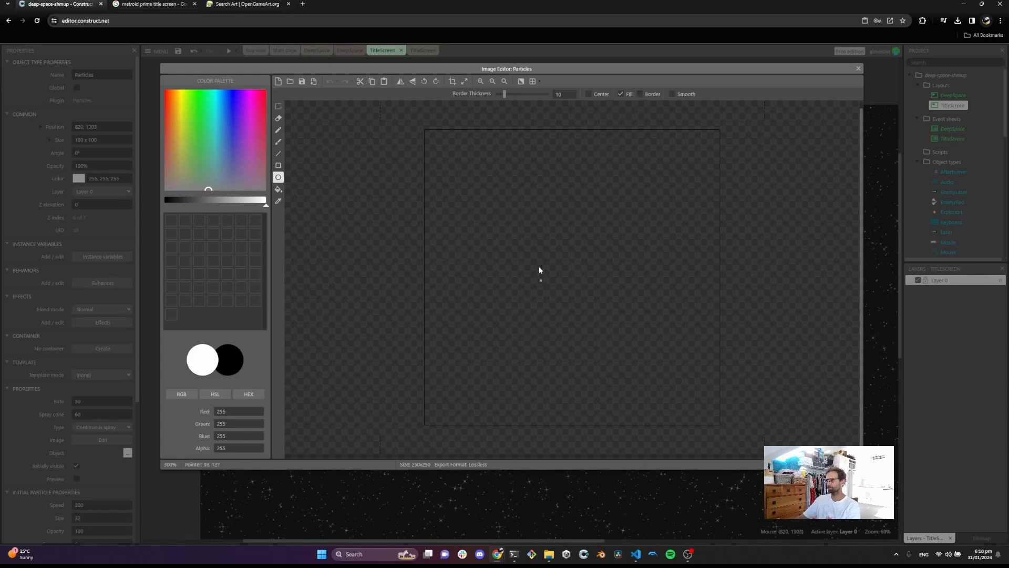
{"action": "left_click_drag", "start_coordinate": [546, 245], "coordinate": [609, 305]}
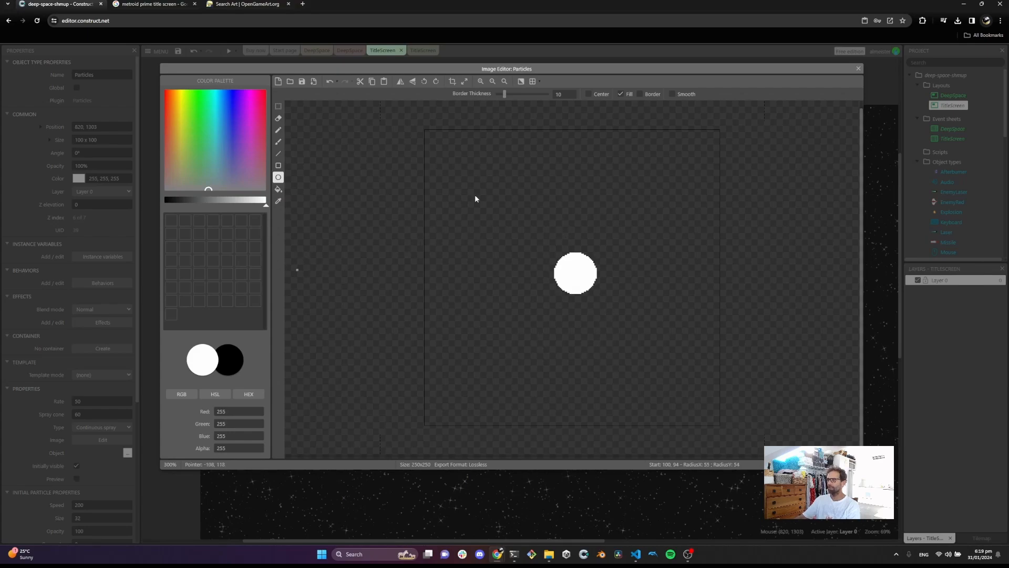
{"action": "left_click", "coordinate": [278, 142]}
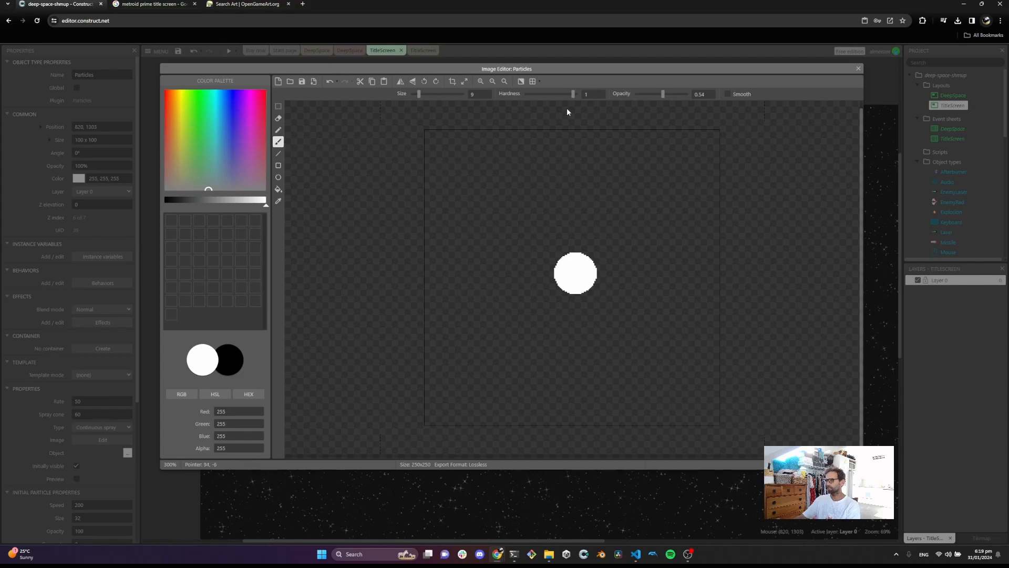
{"action": "left_click_drag", "start_coordinate": [419, 95], "coordinate": [417, 93]}
{"action": "left_click", "coordinate": [571, 153]}
{"action": "left_click", "coordinate": [278, 142]}
{"action": "left_click_drag", "start_coordinate": [580, 160], "coordinate": [568, 282]}
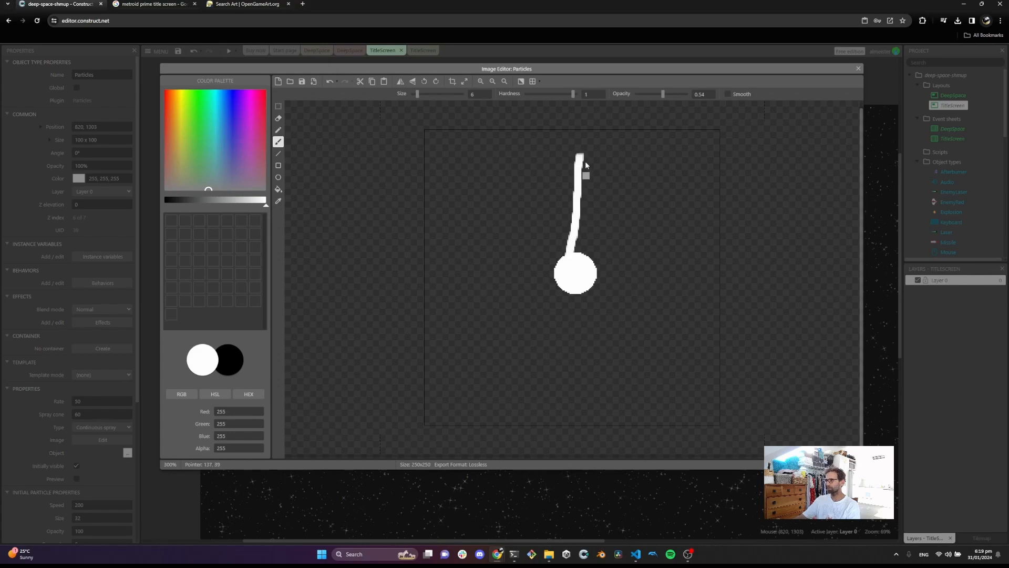
{"action": "left_click_drag", "start_coordinate": [581, 153], "coordinate": [579, 274]}
{"action": "left_click_drag", "start_coordinate": [566, 414], "coordinate": [574, 388]}
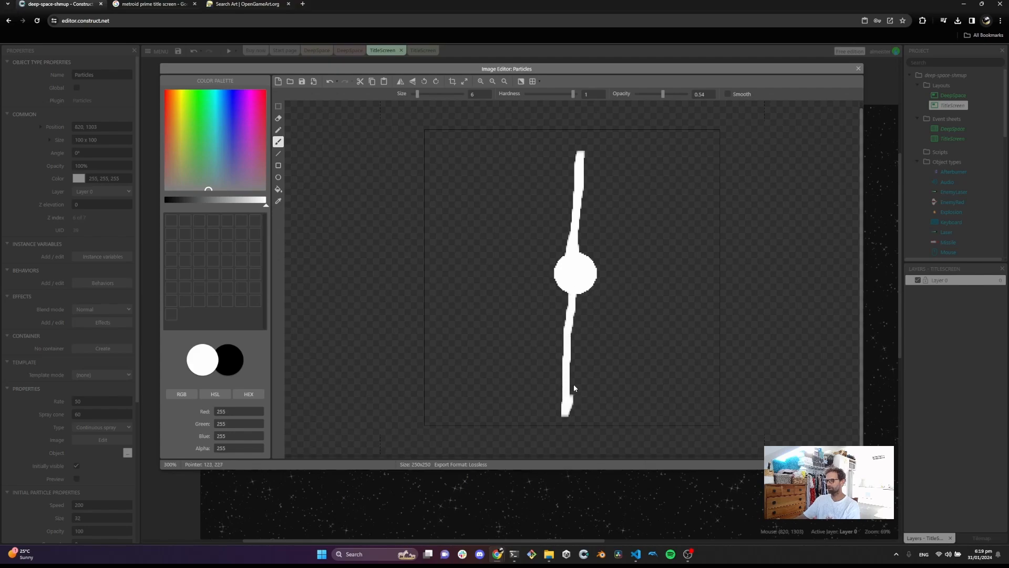
{"action": "left_click_drag", "start_coordinate": [580, 295], "coordinate": [568, 380]}
{"action": "key", "text": "ctrl+z"}
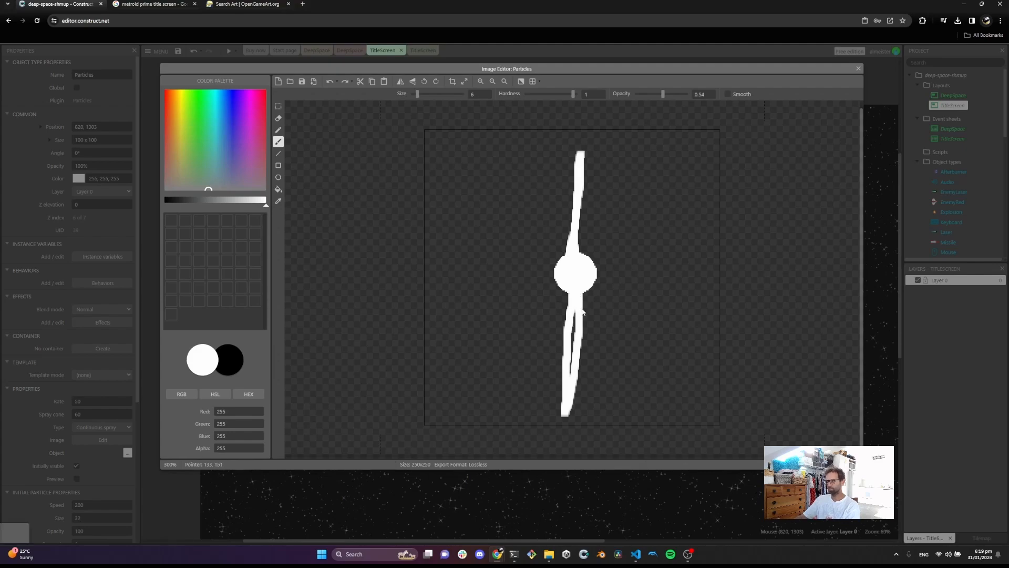
{"action": "key", "text": "ctrl+z"}
{"action": "key", "text": "ctrl+z"}
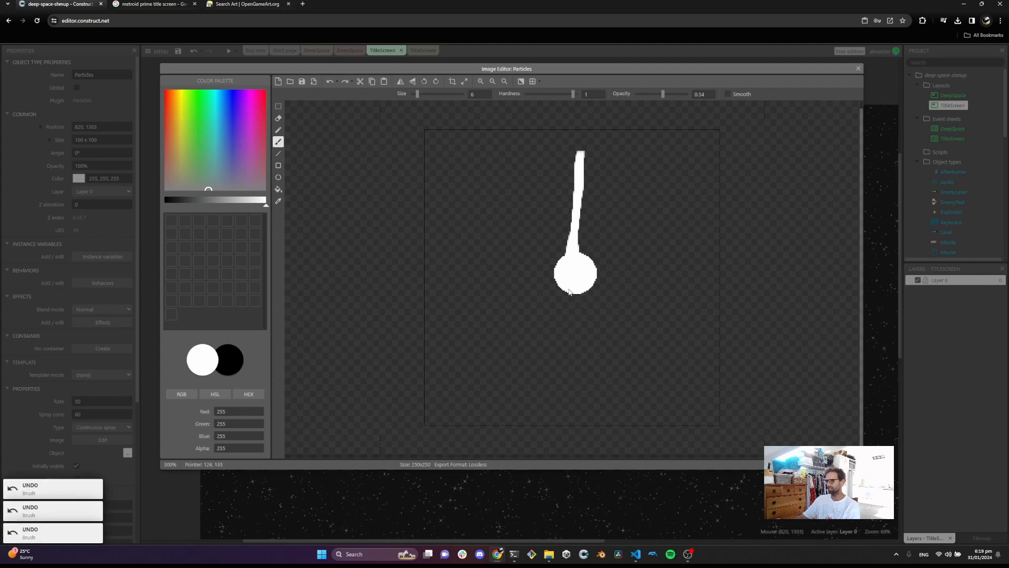
{"action": "key", "text": "ctrl+y"}
Brush white rays downward, left and right from the circle to complete a four-pointed star, and close the image editor
{"action": "mouse_move", "coordinate": [577, 363]}
{"action": "left_mouse_down"}
{"action": "mouse_move", "coordinate": [576, 284]}
{"action": "mouse_move", "coordinate": [544, 268]}
{"action": "left_mouse_up"}
{"action": "mouse_move", "coordinate": [478, 270]}
{"action": "left_mouse_down"}
{"action": "mouse_move", "coordinate": [449, 270]}
{"action": "mouse_move", "coordinate": [703, 275]}
{"action": "mouse_move", "coordinate": [576, 274]}
{"action": "left_mouse_up"}
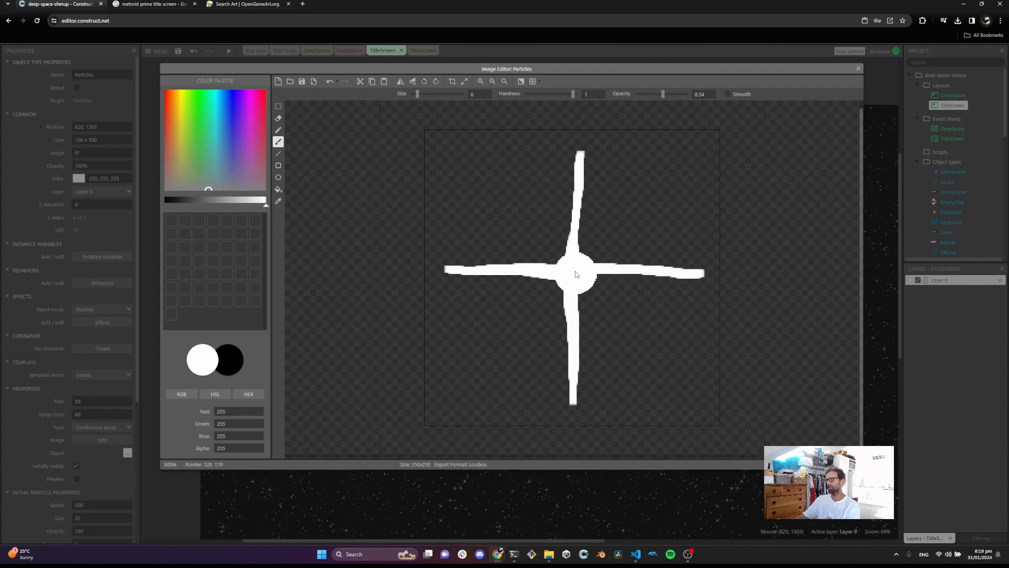
{"action": "left_click_drag", "start_coordinate": [674, 281], "coordinate": [680, 280]}
{"action": "left_click_drag", "start_coordinate": [614, 281], "coordinate": [600, 283]}
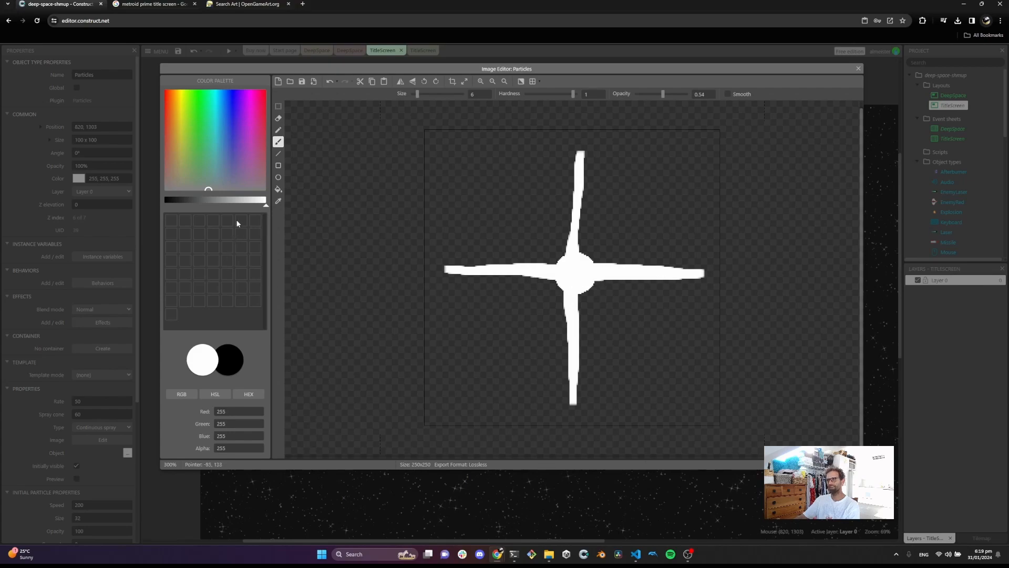
{"action": "left_click", "coordinate": [857, 69]}
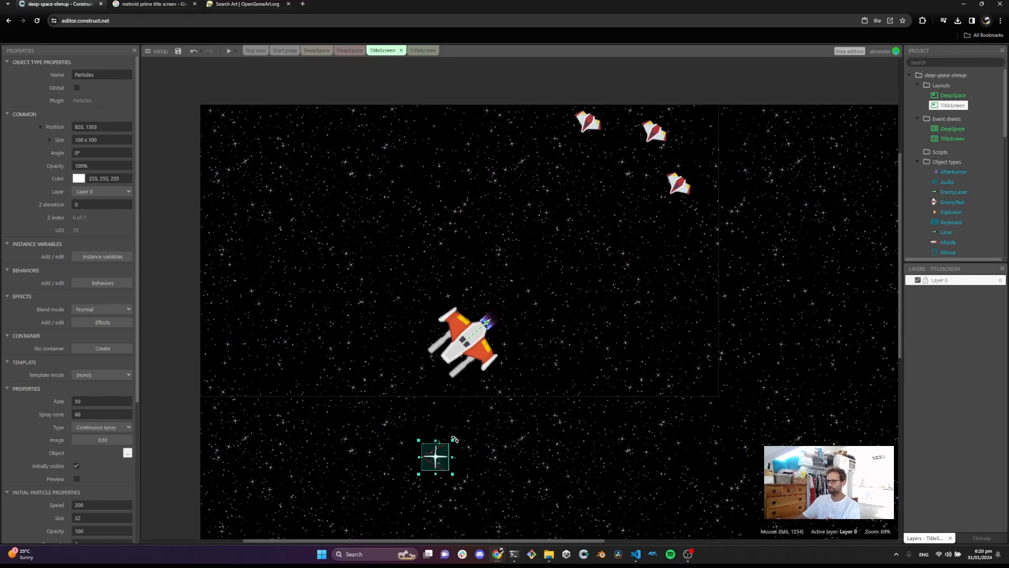
Rotate the Particles object to 315° and move it to about 624, 1306, and check the layout in a maximized preview
{"action": "left_click_drag", "start_coordinate": [455, 439], "coordinate": [431, 422]}
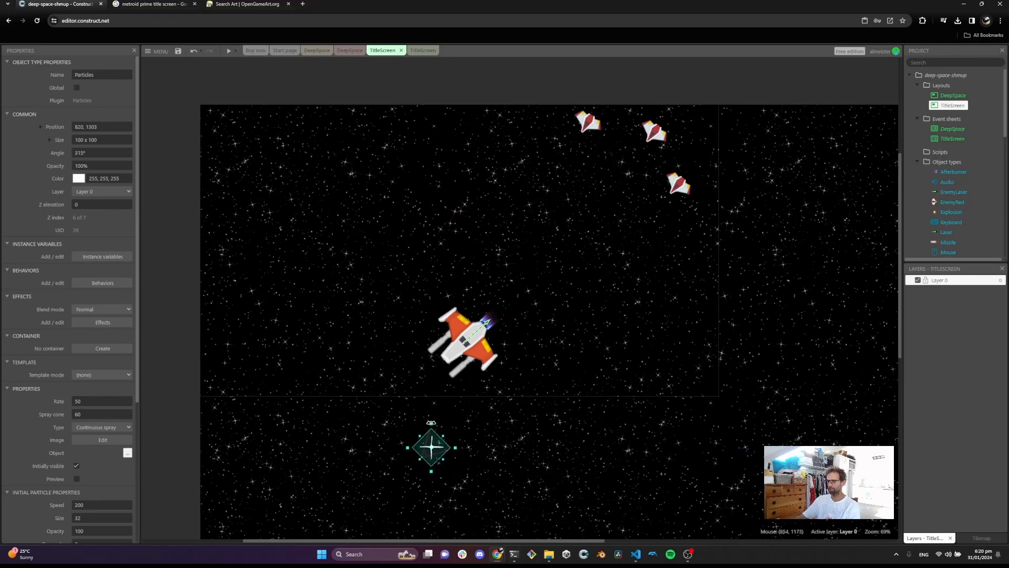
{"action": "left_click_drag", "start_coordinate": [439, 462], "coordinate": [387, 463]}
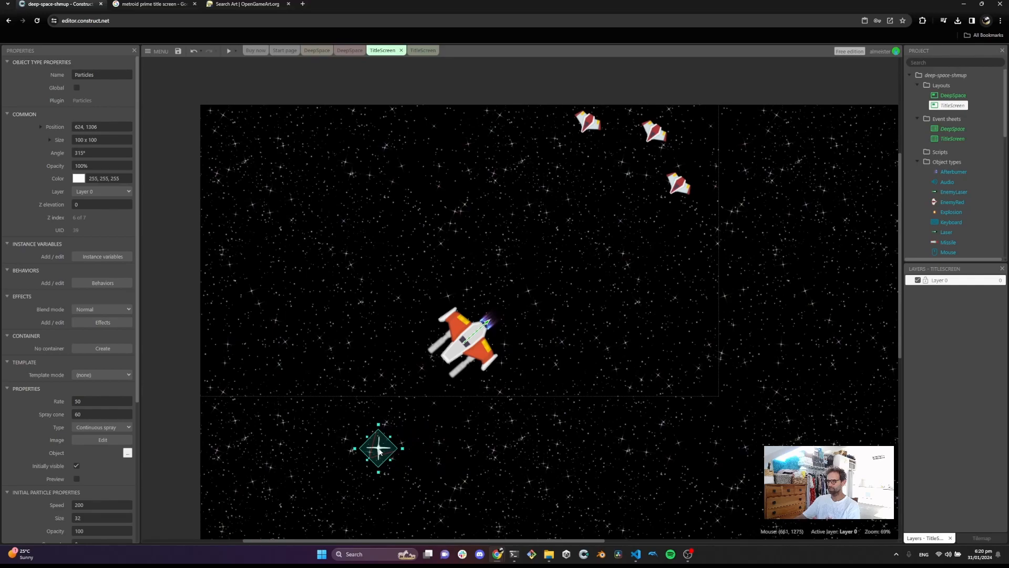
{"action": "left_click", "coordinate": [228, 51]}
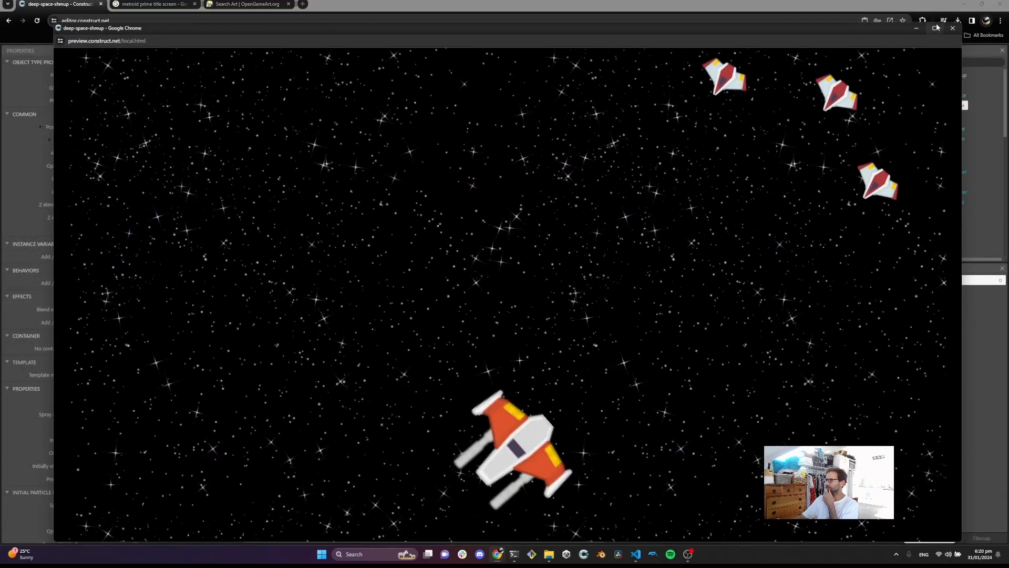
{"action": "left_click", "coordinate": [934, 28]}
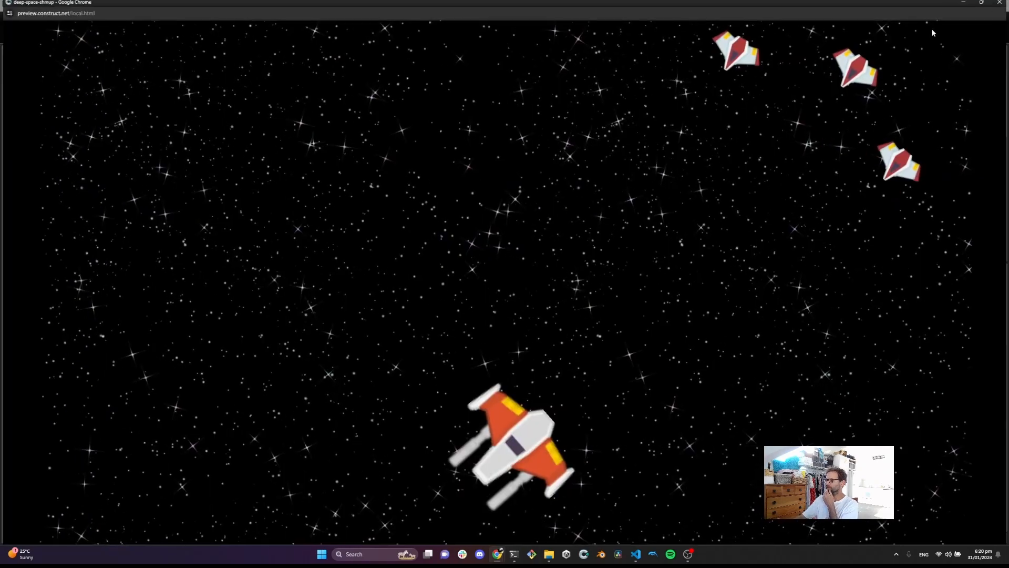
{"action": "left_click", "coordinate": [1005, 3]}
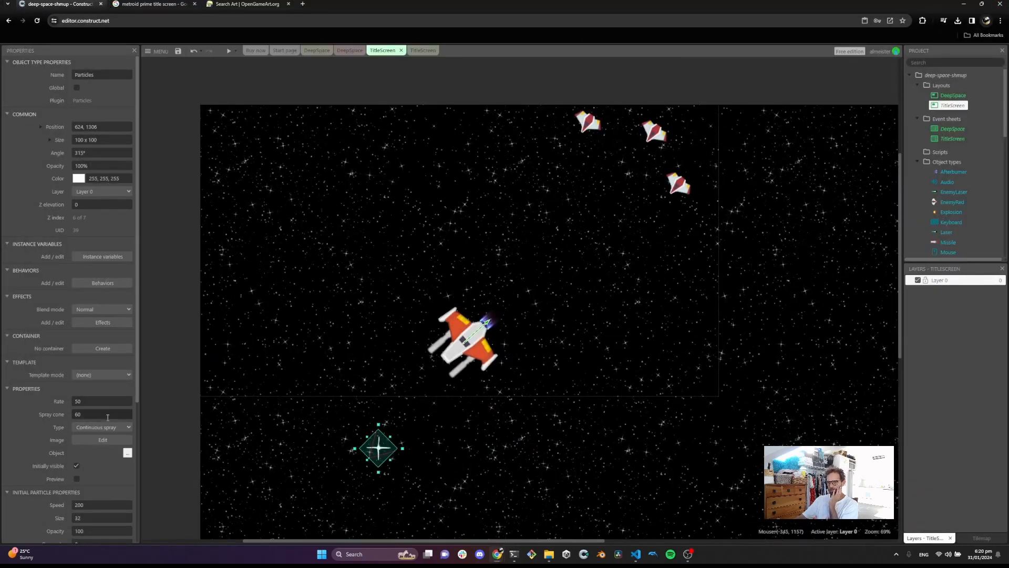
Preview the particle spray with the emitter moved up into the viewport beside the Player ship, and return the emitter below the viewport
{"action": "scroll", "coordinate": [184, 424], "scroll_direction": "down", "scroll_amount": 2}
{"action": "scroll", "coordinate": [97, 411], "scroll_direction": "down", "scroll_amount": 1}
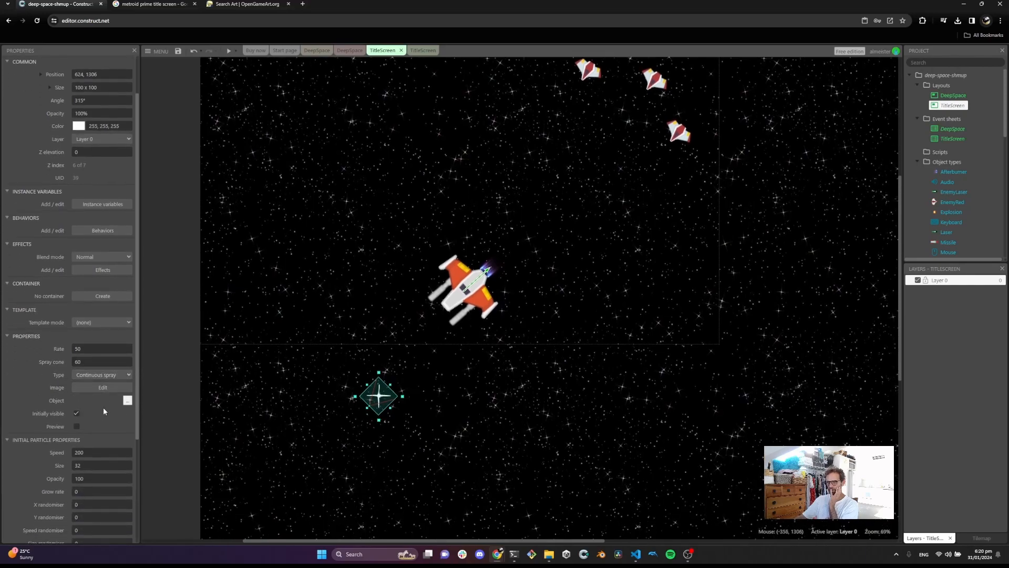
{"action": "scroll", "coordinate": [104, 411], "scroll_direction": "down", "scroll_amount": 2}
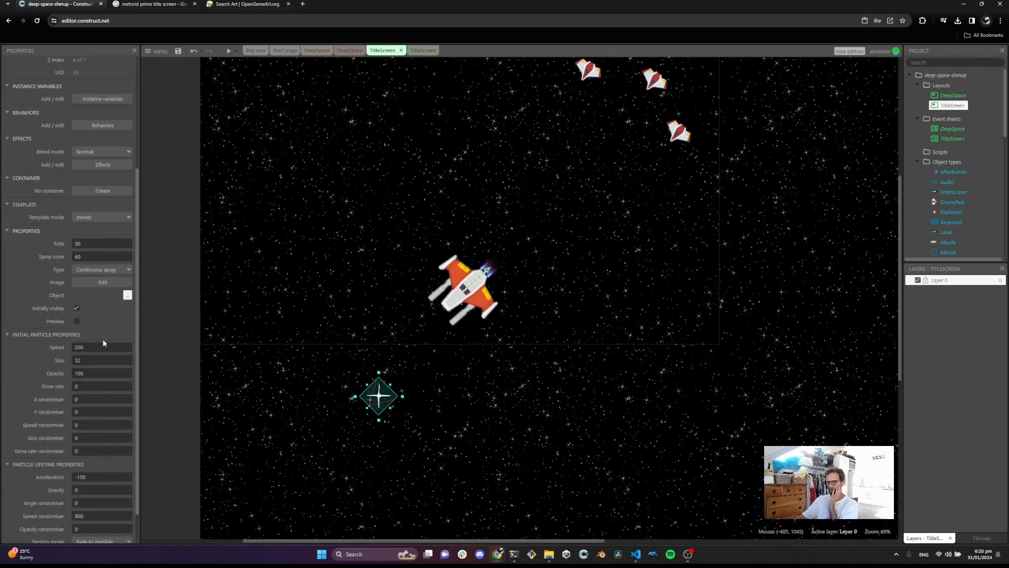
{"action": "left_click_drag", "start_coordinate": [382, 392], "coordinate": [380, 315]}
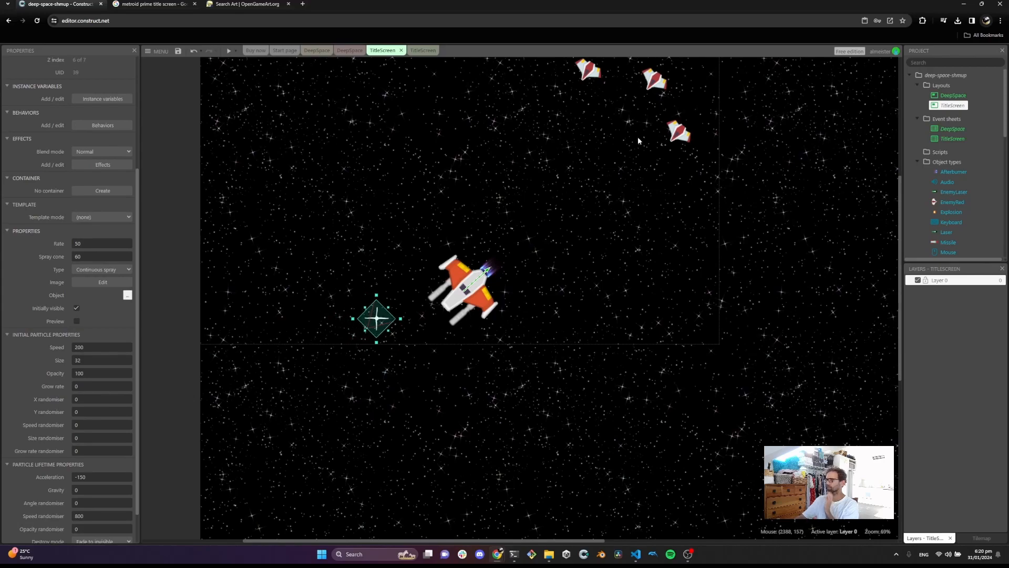
{"action": "left_click", "coordinate": [228, 50]}
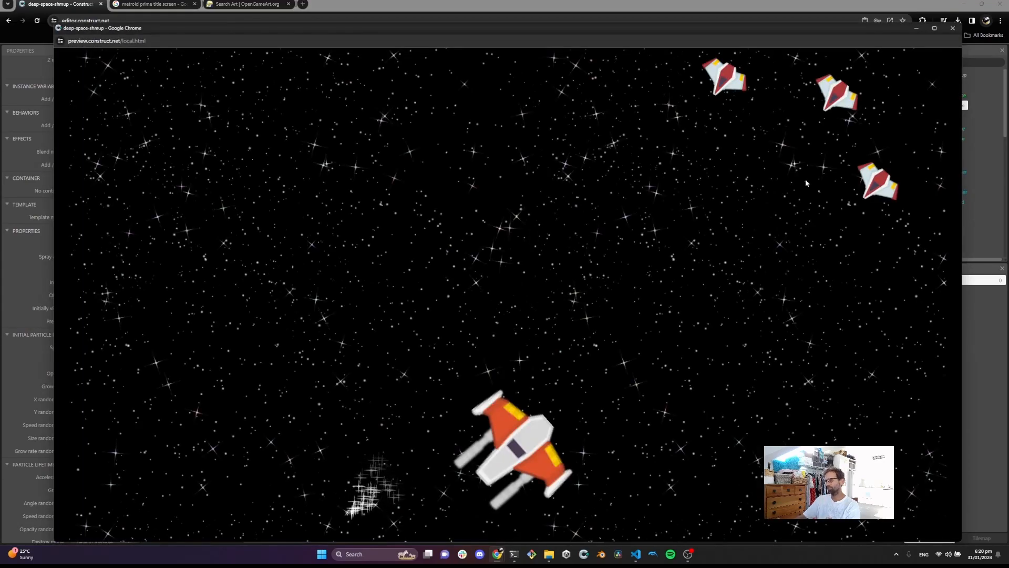
{"action": "left_click", "coordinate": [952, 28]}
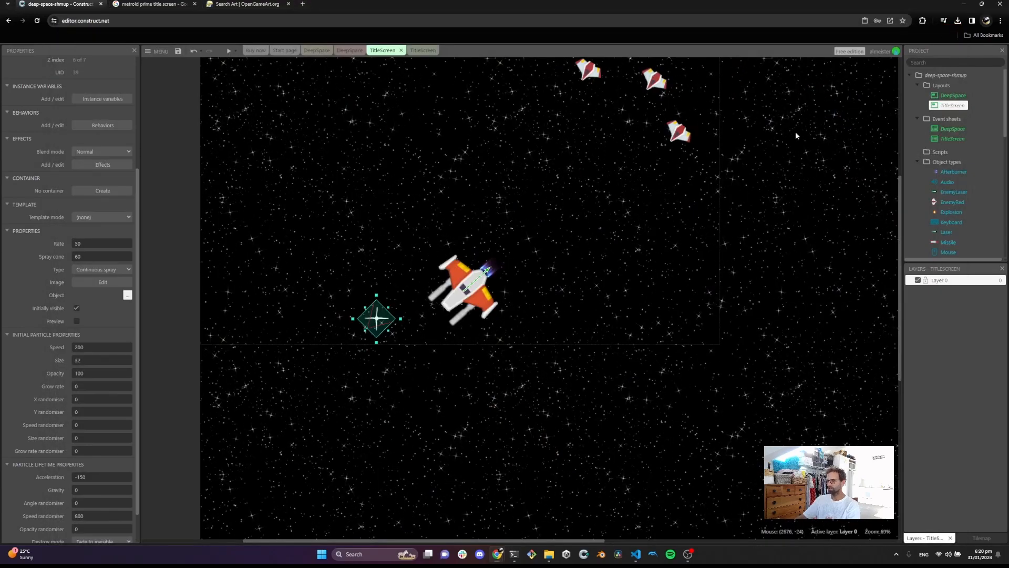
{"action": "left_click_drag", "start_coordinate": [368, 326], "coordinate": [373, 389]}
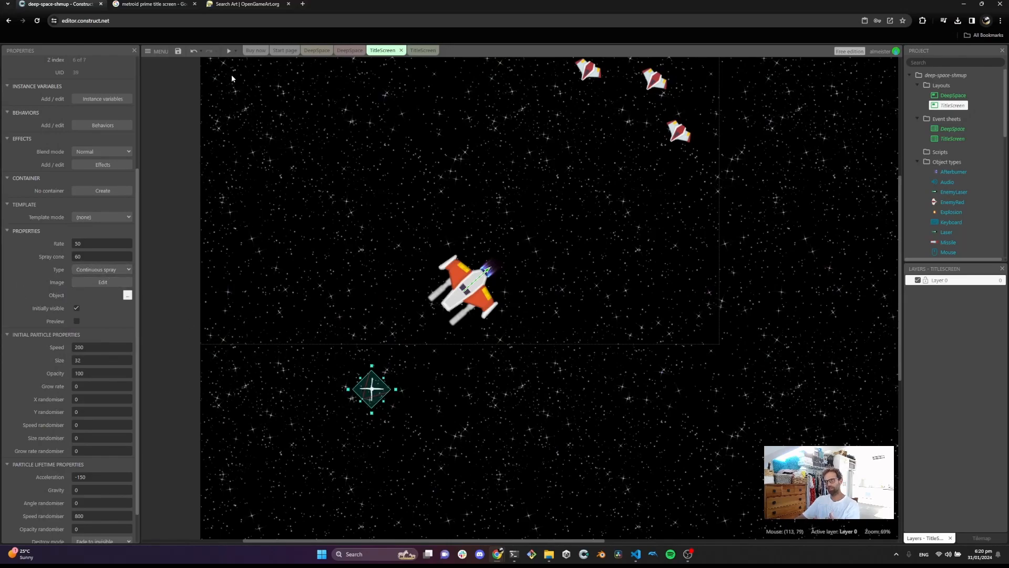
Set the Particles object's rate to 10 and its spray cone to 45
{"action": "left_click", "coordinate": [63, 241]}
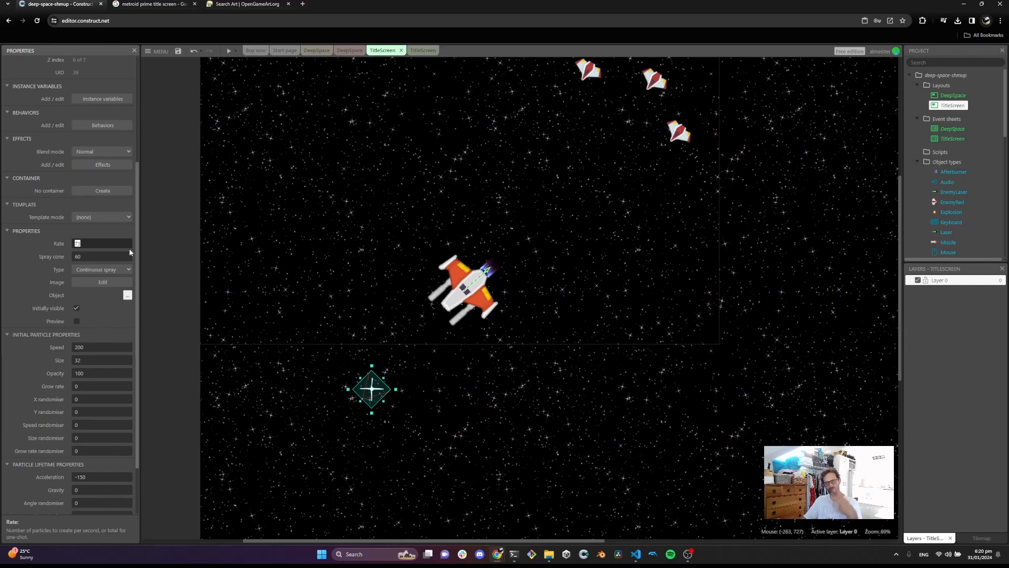
{"action": "type", "text": "10"}
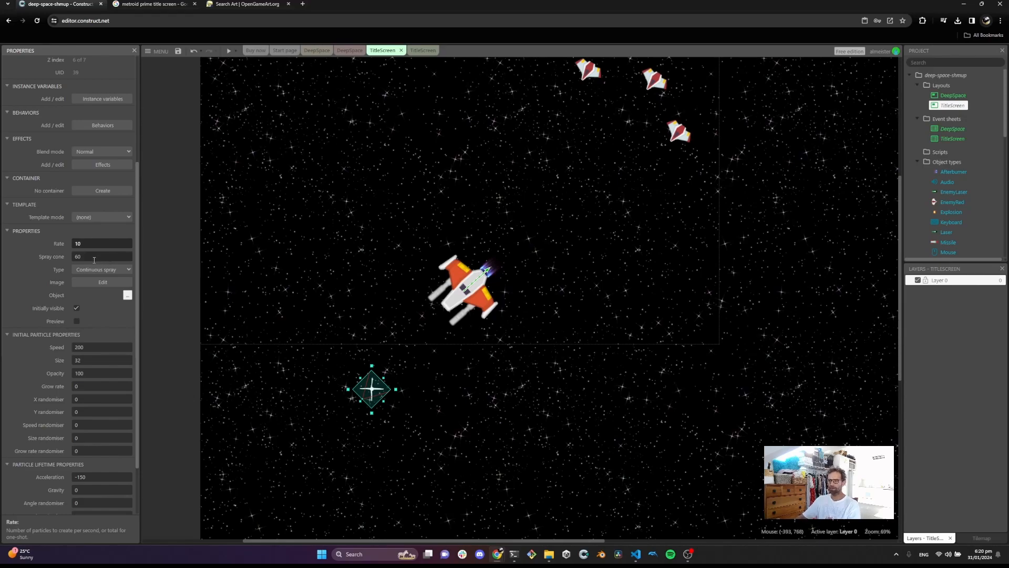
{"action": "left_click_drag", "start_coordinate": [88, 256], "coordinate": [68, 254]}
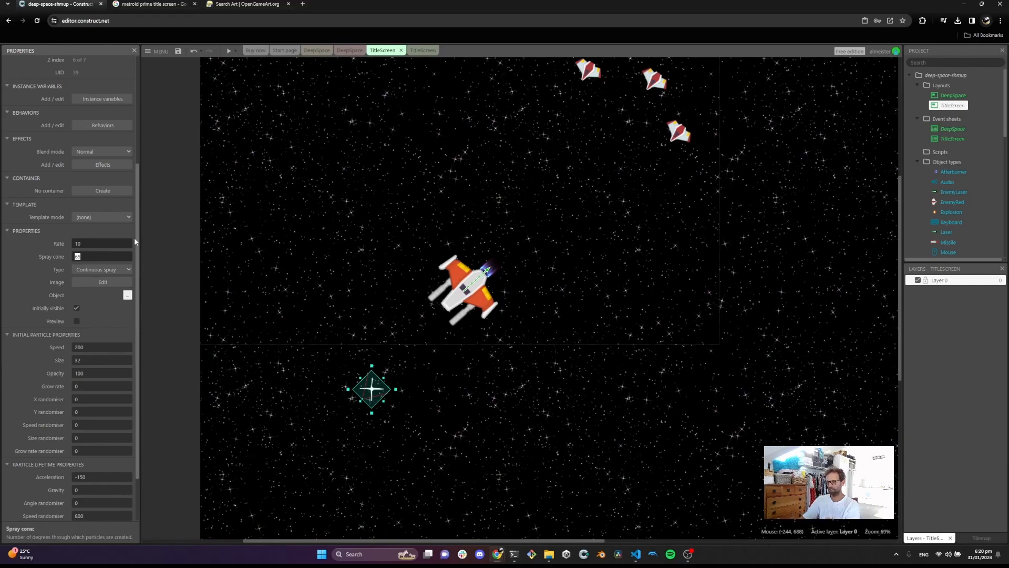
{"action": "type", "text": "45"}
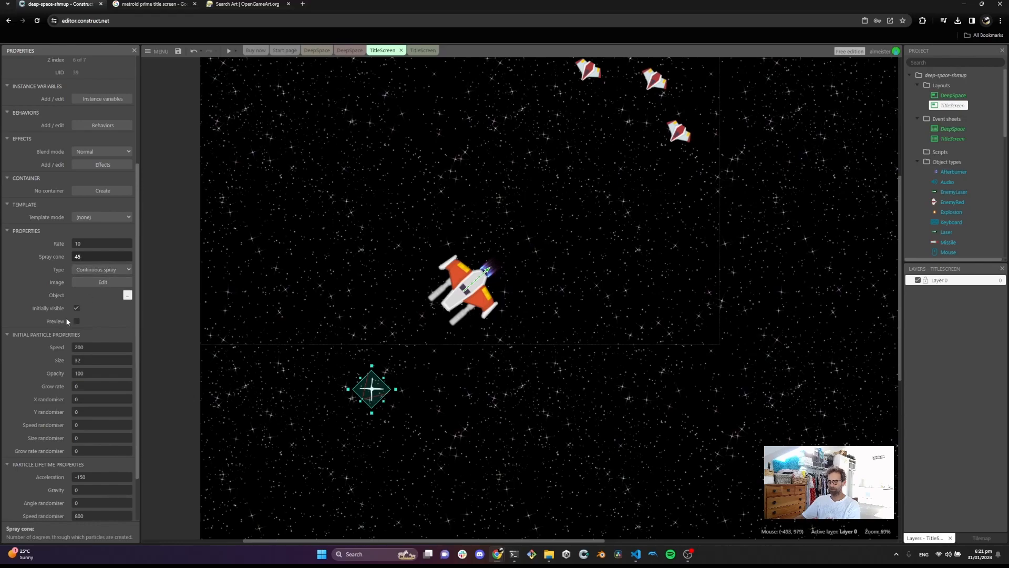
Set the initial particle size to 15 and the grow rate to -10
{"action": "scroll", "coordinate": [71, 310], "scroll_direction": "down", "scroll_amount": 2}
{"action": "left_click", "coordinate": [92, 287]}
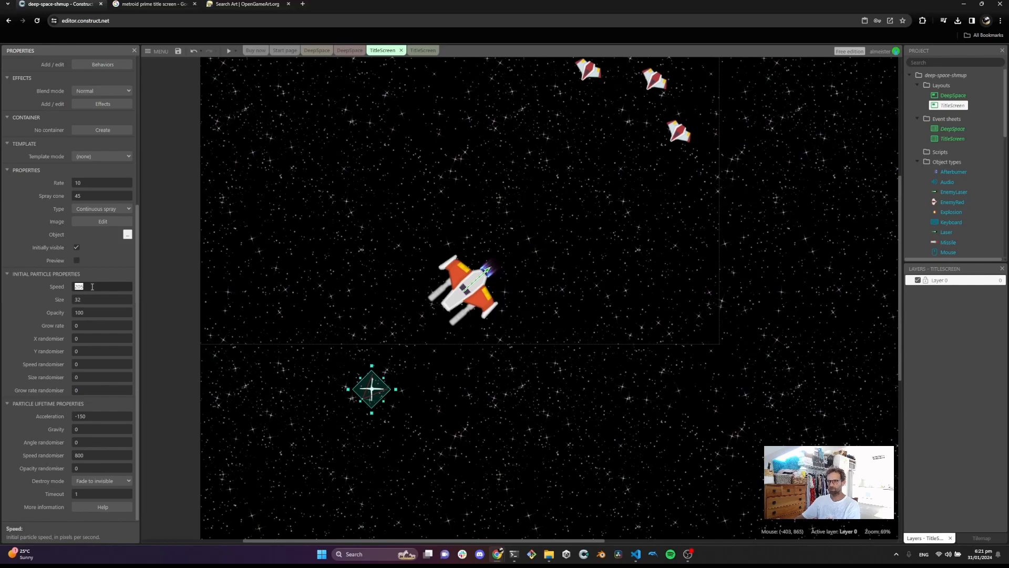
{"action": "left_click", "coordinate": [87, 302]}
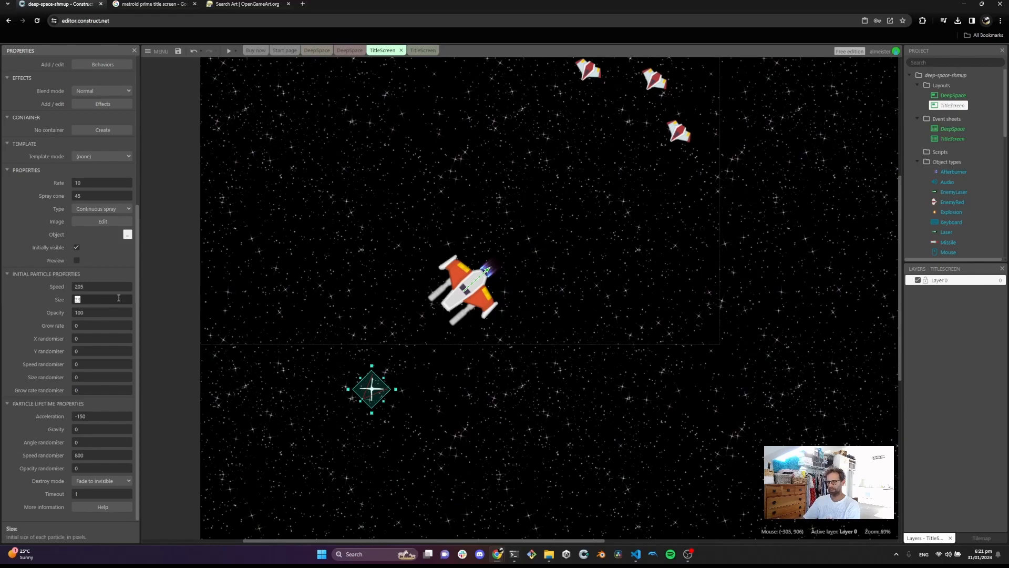
{"action": "type", "text": "15"}
{"action": "left_click", "coordinate": [101, 313]}
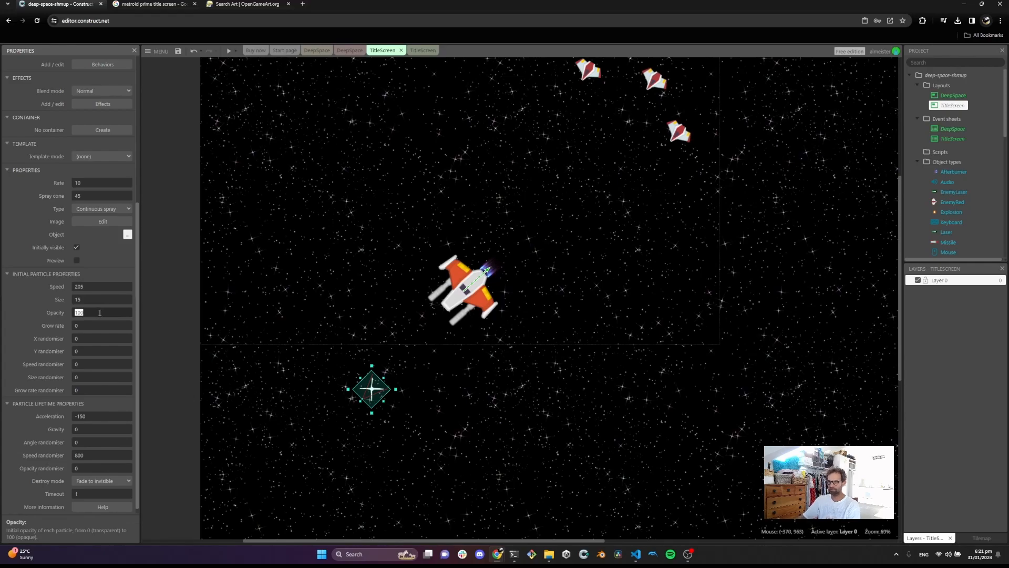
{"action": "scroll", "coordinate": [93, 326], "scroll_direction": "down", "scroll_amount": 1}
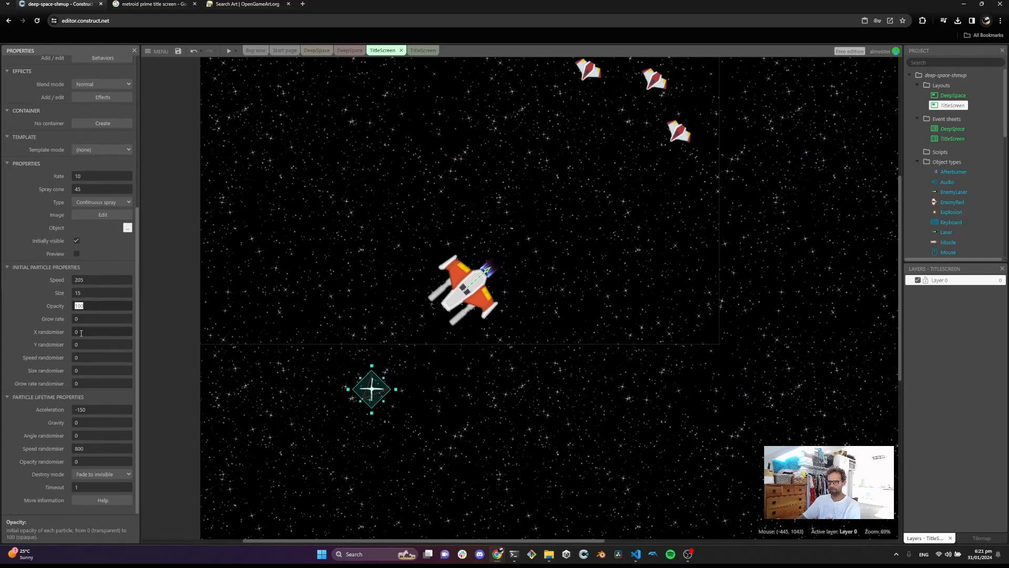
{"action": "left_click", "coordinate": [84, 321]}
{"action": "scroll", "coordinate": [85, 323], "scroll_direction": "up", "scroll_amount": 1}
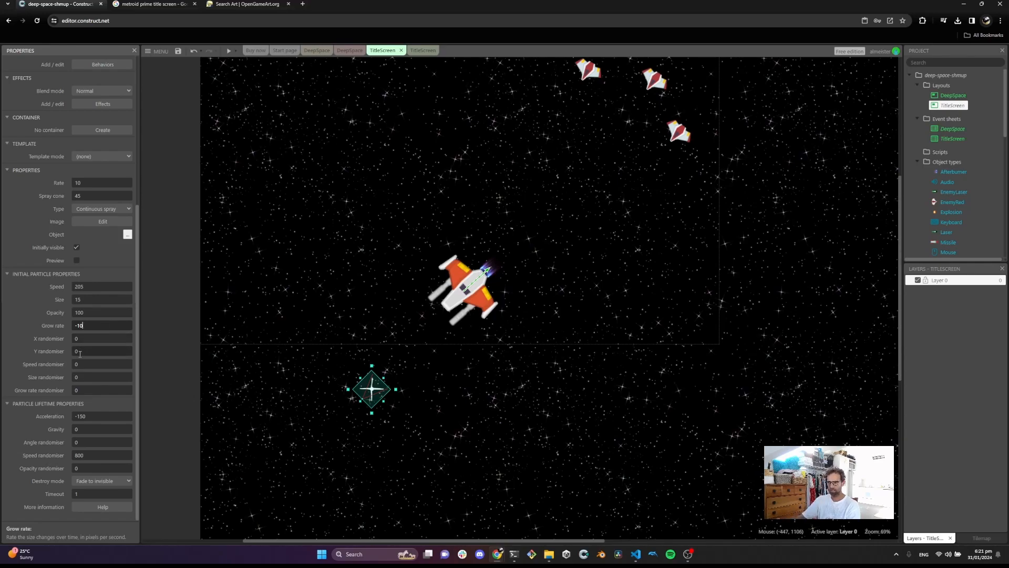
Set the Particles object's size randomiser to 5 and its lifetime timeout to 20
{"action": "left_click", "coordinate": [86, 378]}
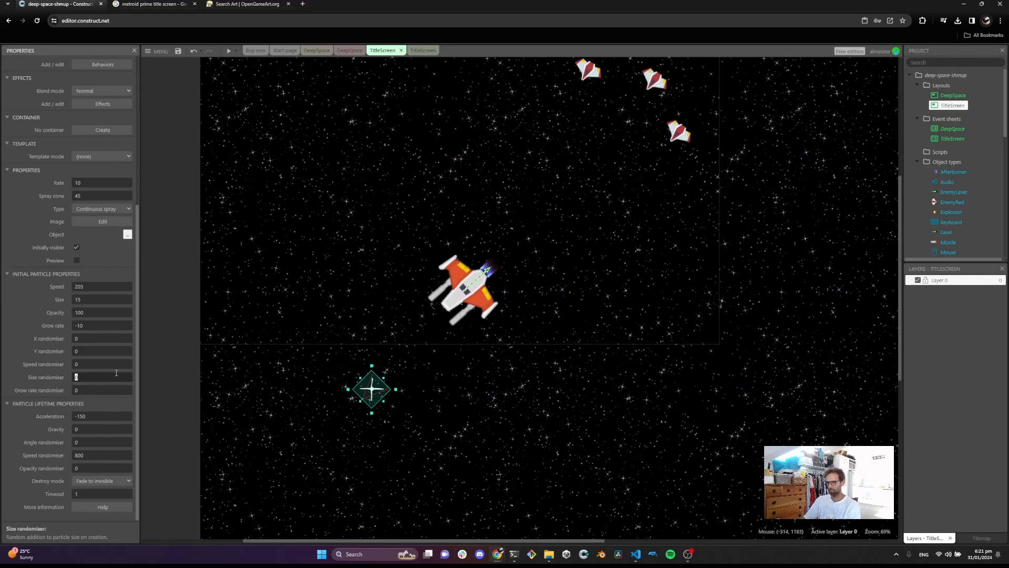
{"action": "type", "text": "5"}
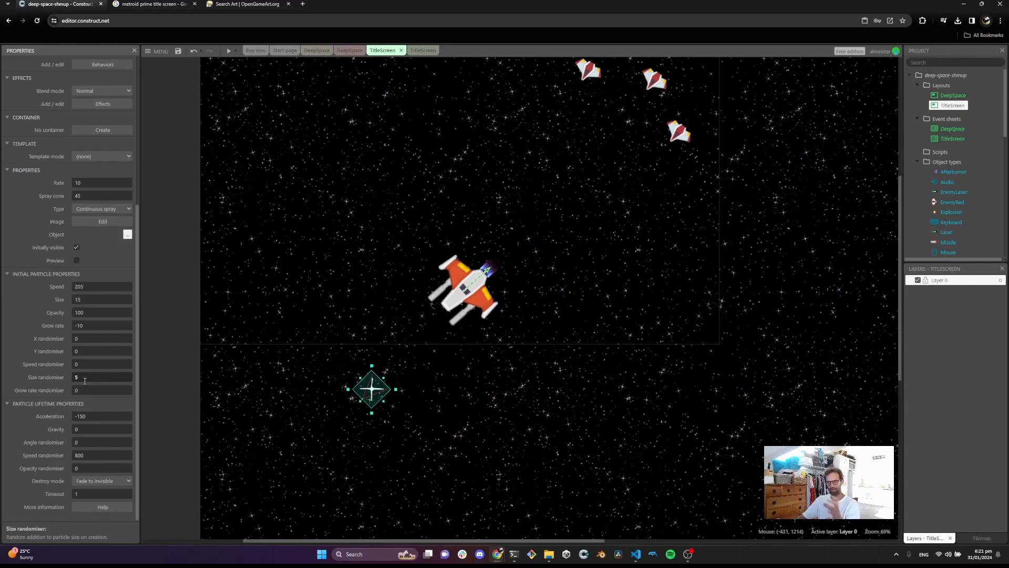
{"action": "left_click", "coordinate": [93, 417]}
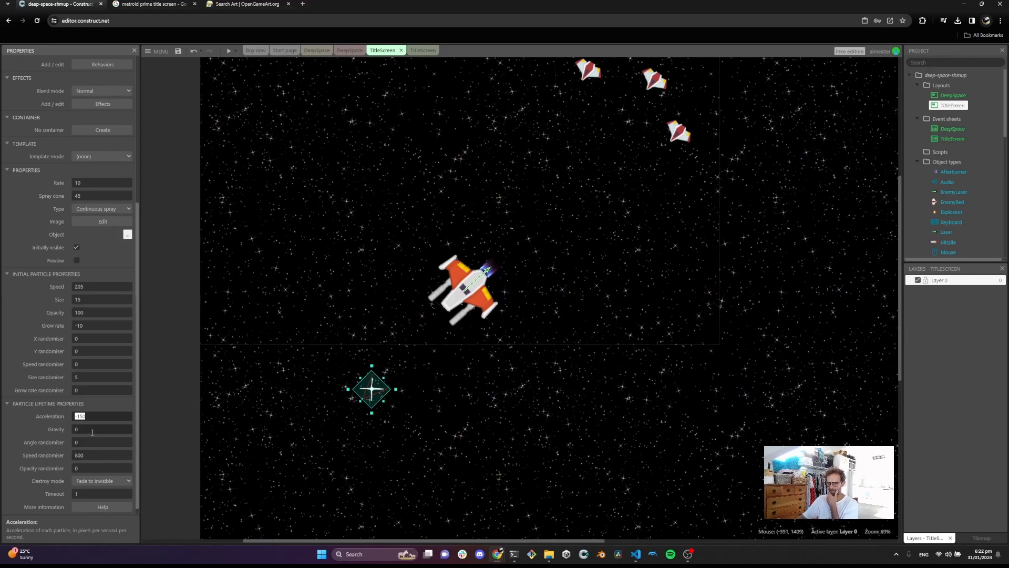
{"action": "left_click", "coordinate": [96, 491]}
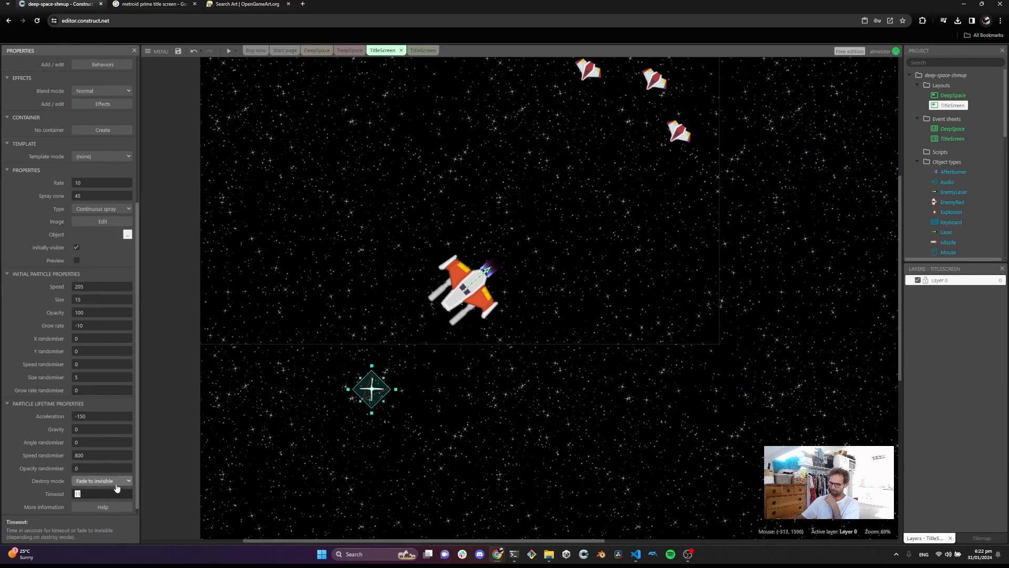
{"action": "type", "text": "20"}
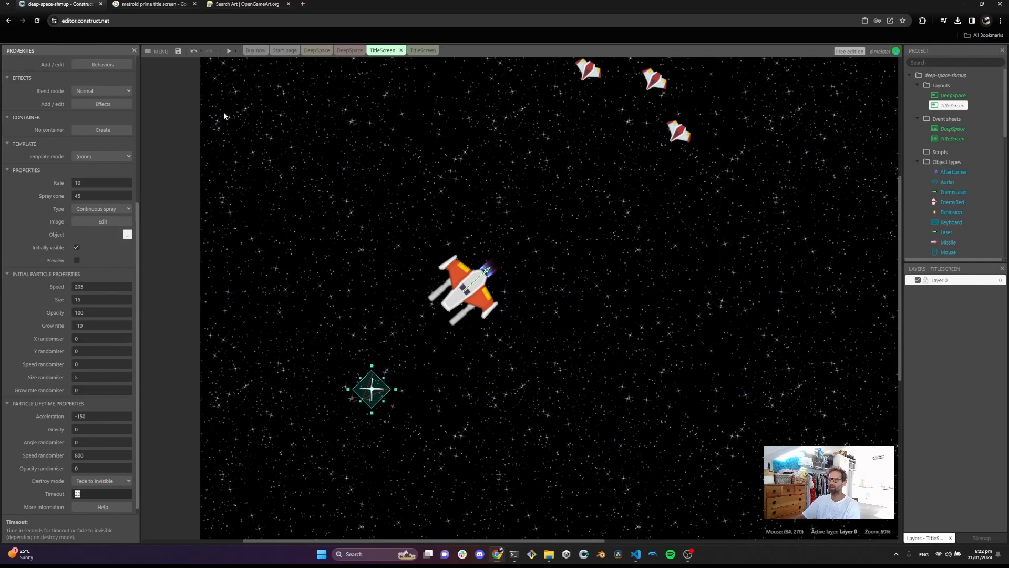
Check the particle spray in a preview of the title screen, both windowed and maximized
{"action": "left_click", "coordinate": [229, 51]}
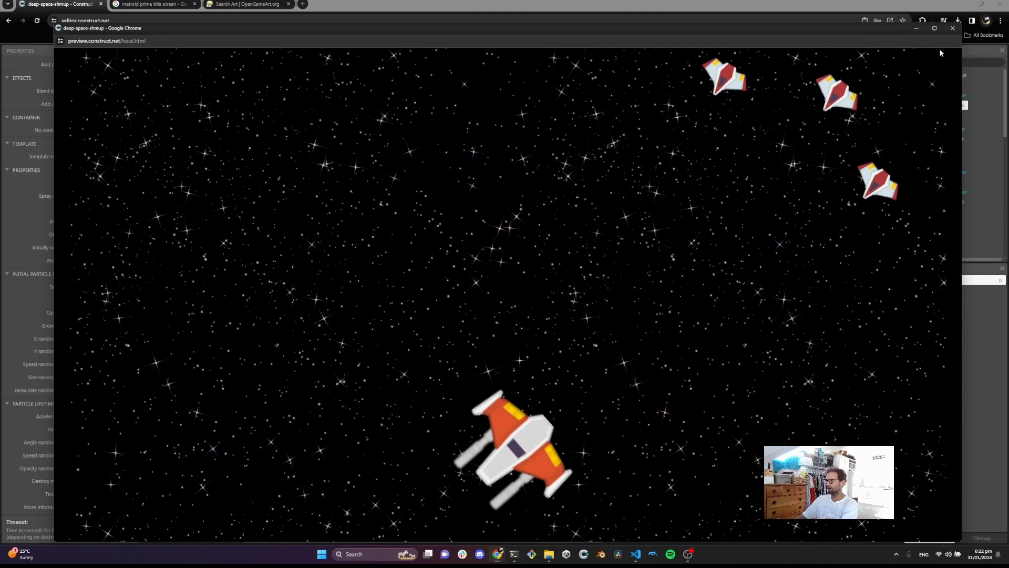
{"action": "left_click", "coordinate": [952, 28]}
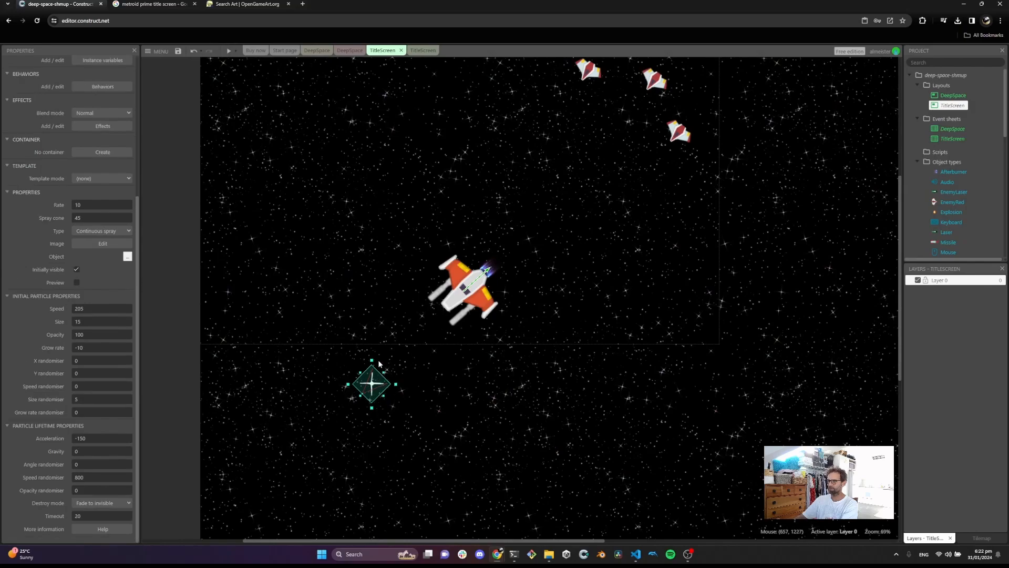
{"action": "left_click", "coordinate": [228, 51]}
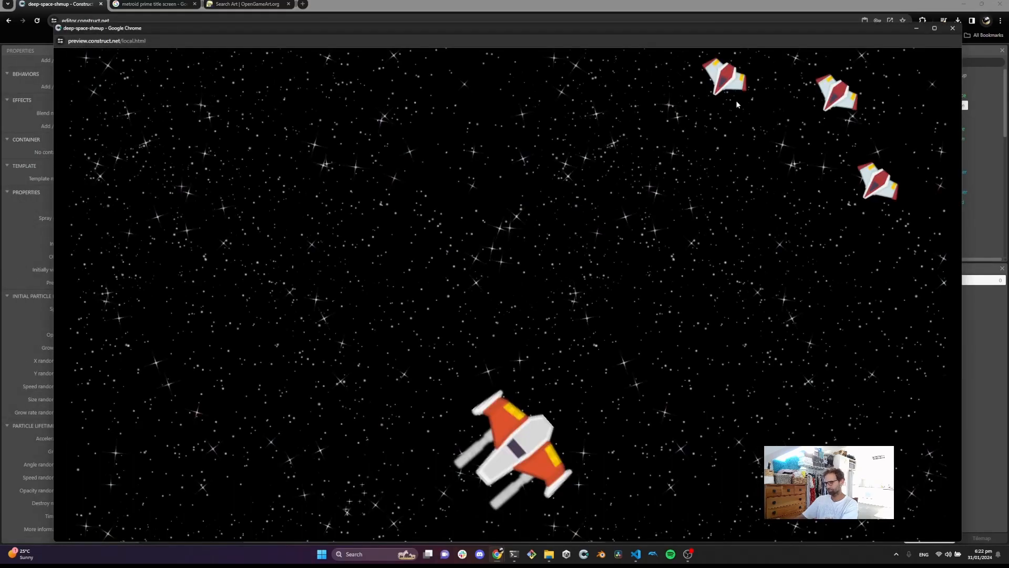
{"action": "left_click", "coordinate": [930, 28]}
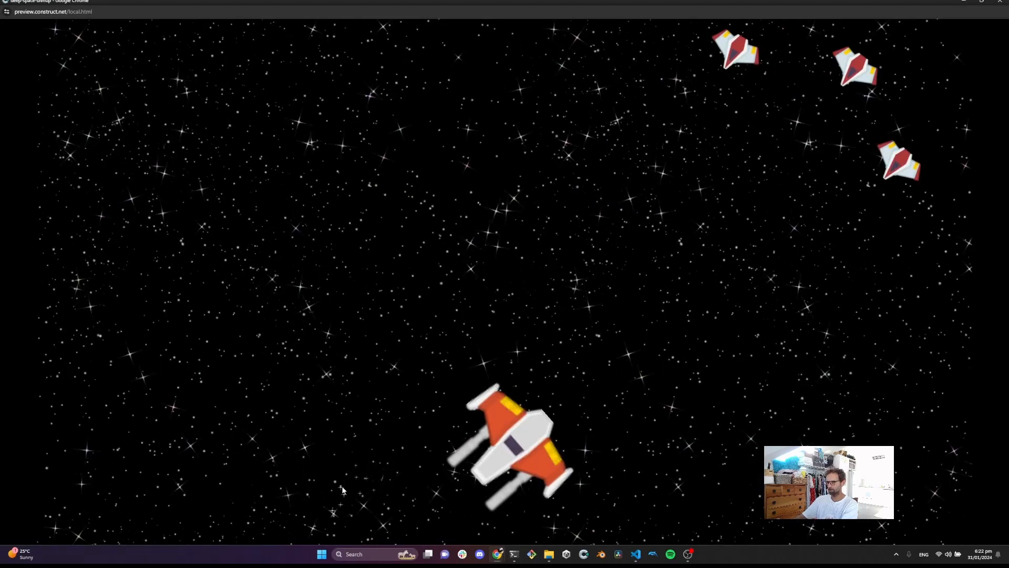
{"action": "left_click", "coordinate": [1001, 4]}
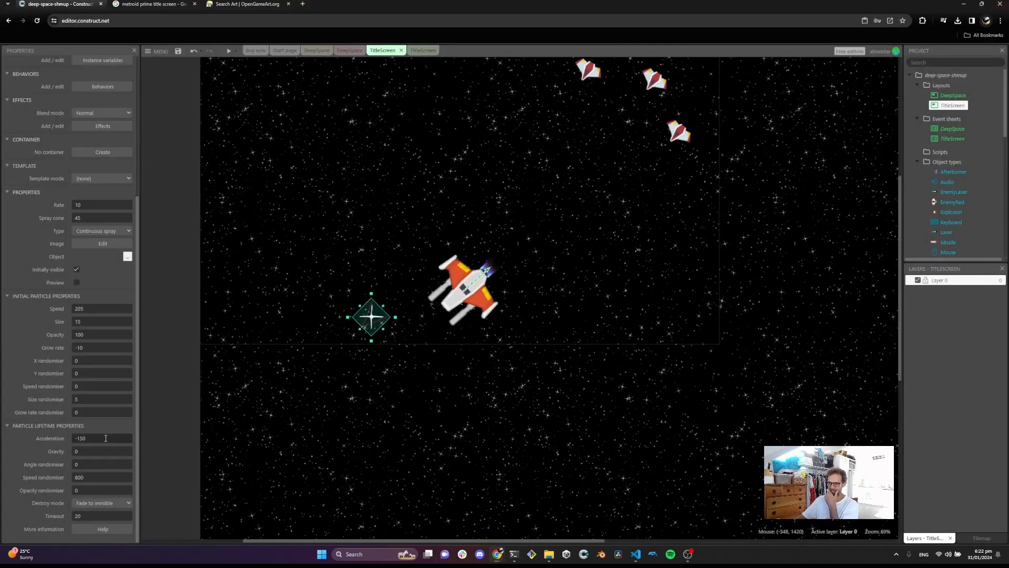
Set the particle acceleration to -50 and check the spray in a maximized preview
{"action": "left_click", "coordinate": [85, 438]}
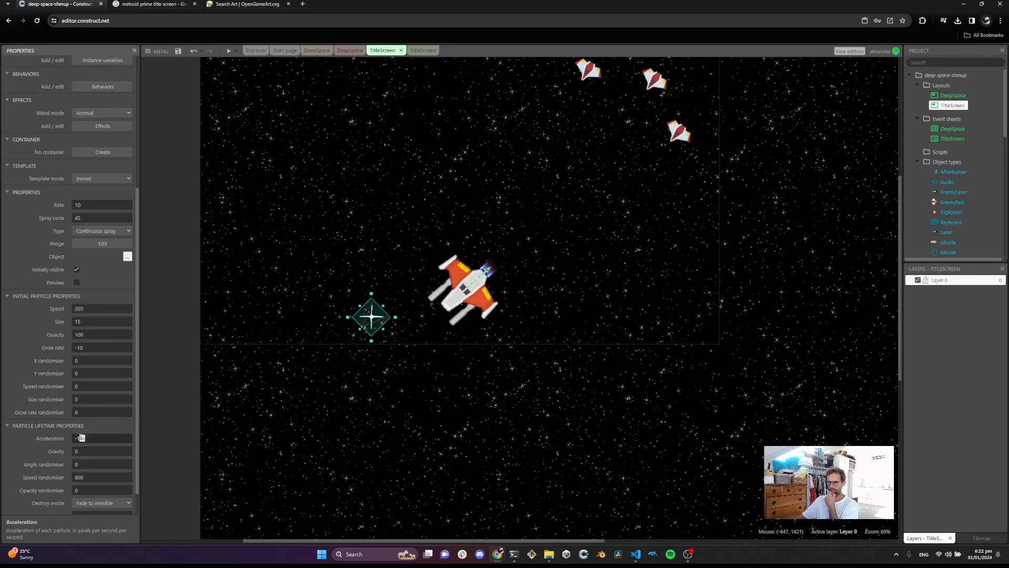
{"action": "type", "text": "-"}
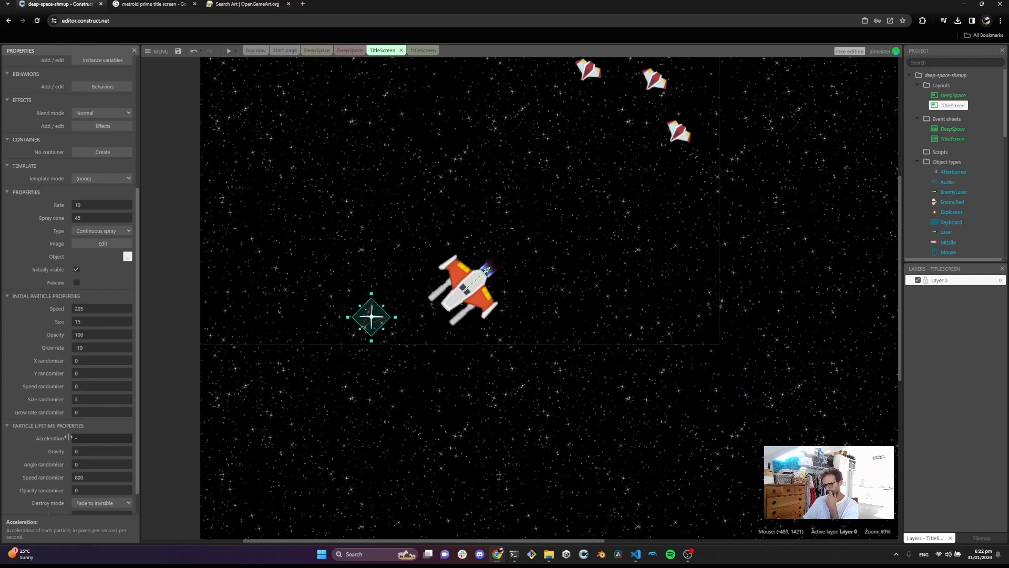
{"action": "type", "text": "50"}
{"action": "key", "text": "Tab"}
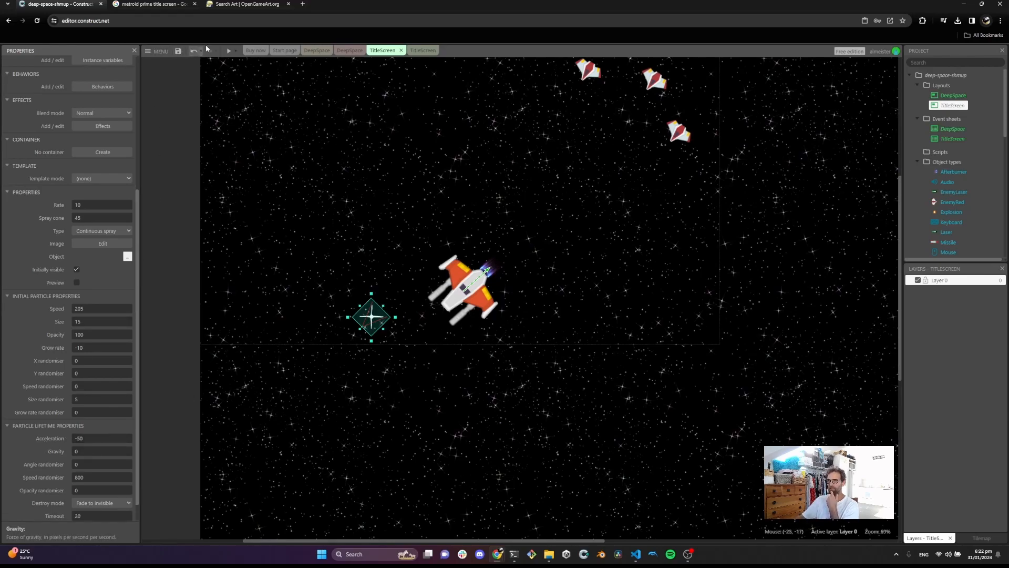
{"action": "left_click", "coordinate": [228, 50]}
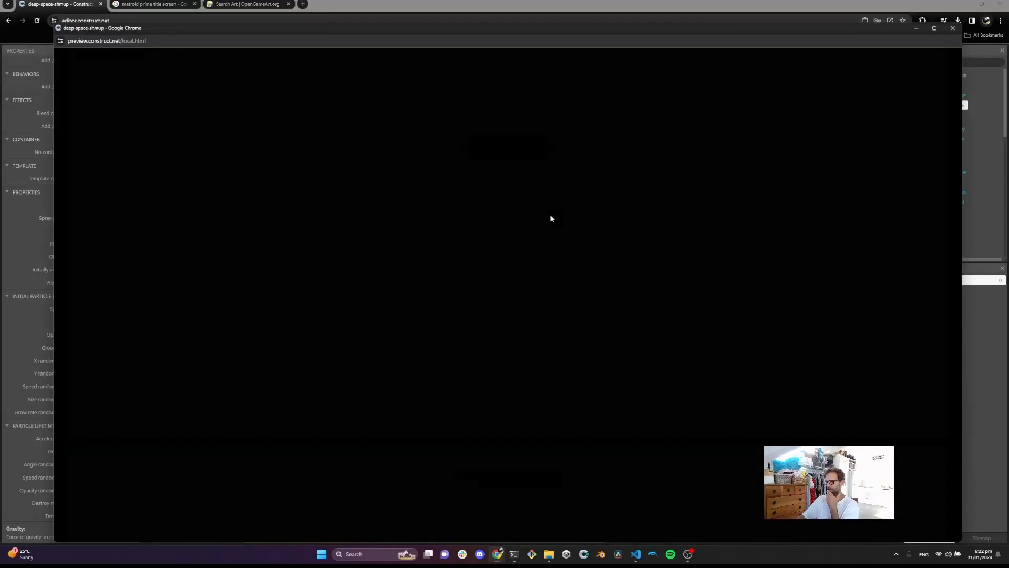
{"action": "left_click", "coordinate": [934, 28]}
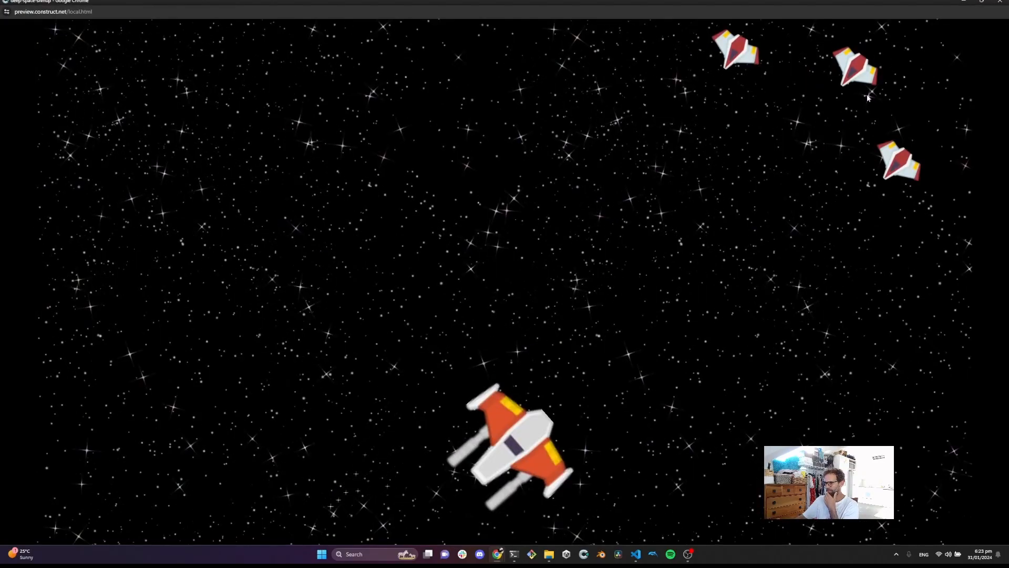
{"action": "left_click", "coordinate": [1000, 2]}
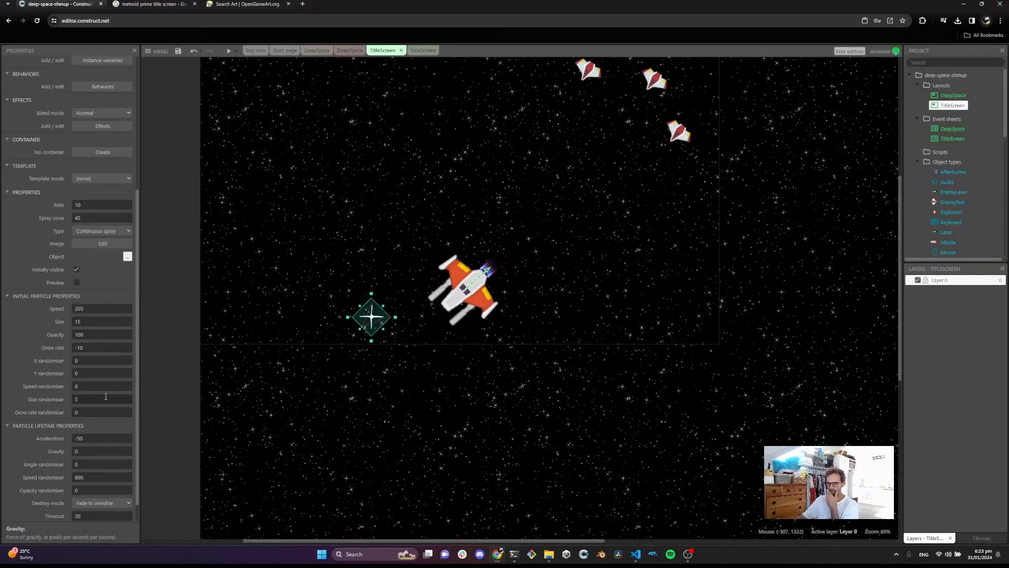
Set the particle grow rate to -2 and preview the title screen
{"action": "scroll", "coordinate": [104, 392], "scroll_direction": "down", "scroll_amount": 1}
{"action": "left_click", "coordinate": [91, 325]}
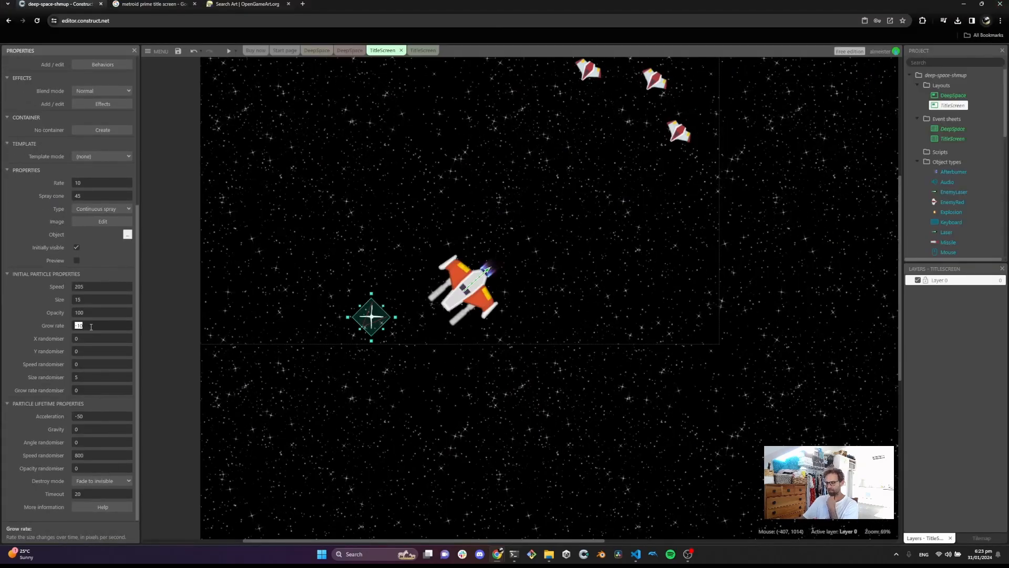
{"action": "type", "text": "-2"}
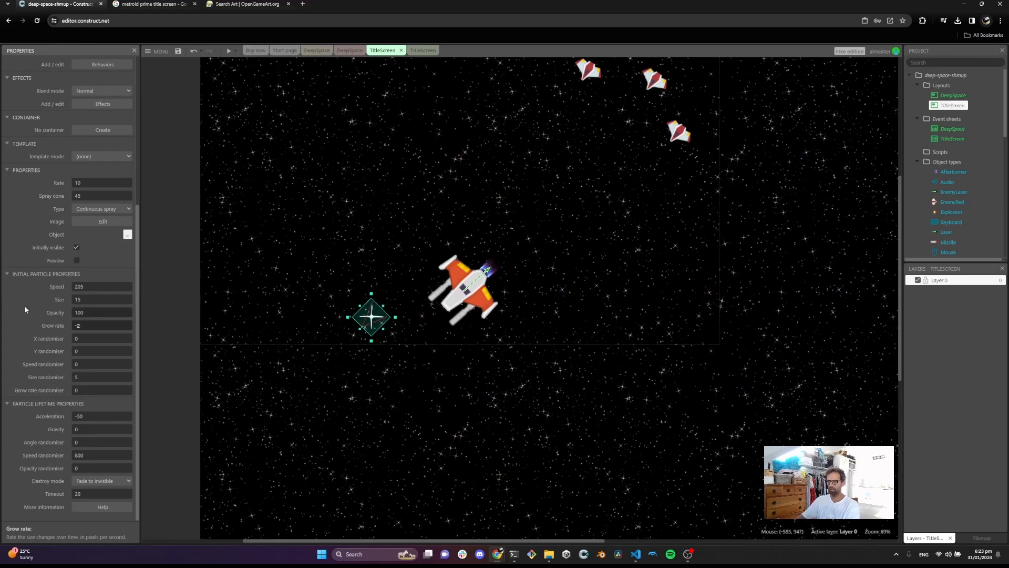
{"action": "left_click", "coordinate": [228, 50]}
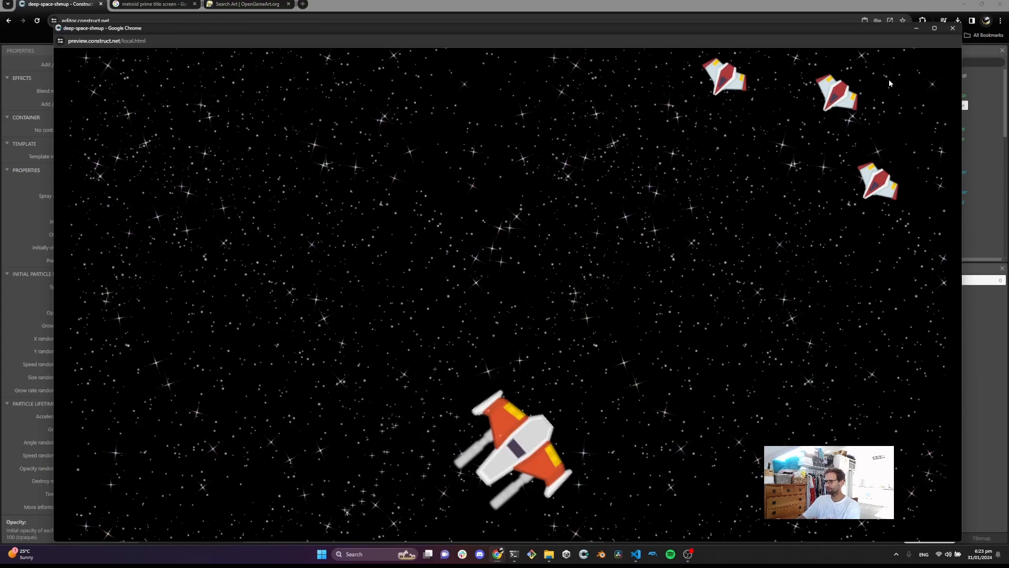
{"action": "left_click", "coordinate": [951, 30]}
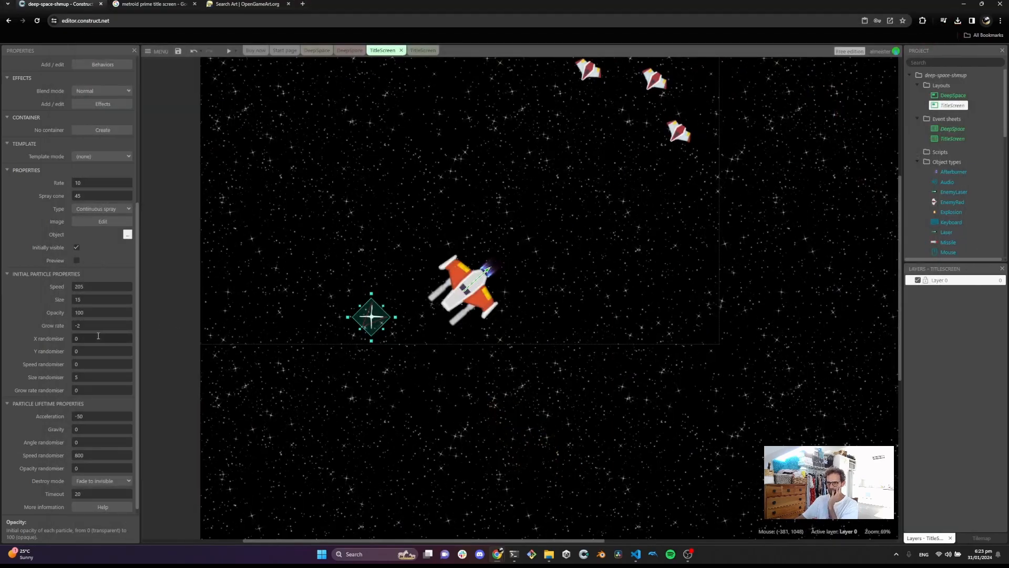
Set the initial particle size to 20 and the acceleration to -10, and check the spray in a maximized preview
{"action": "left_click", "coordinate": [90, 416]}
{"action": "type", "text": "-"}
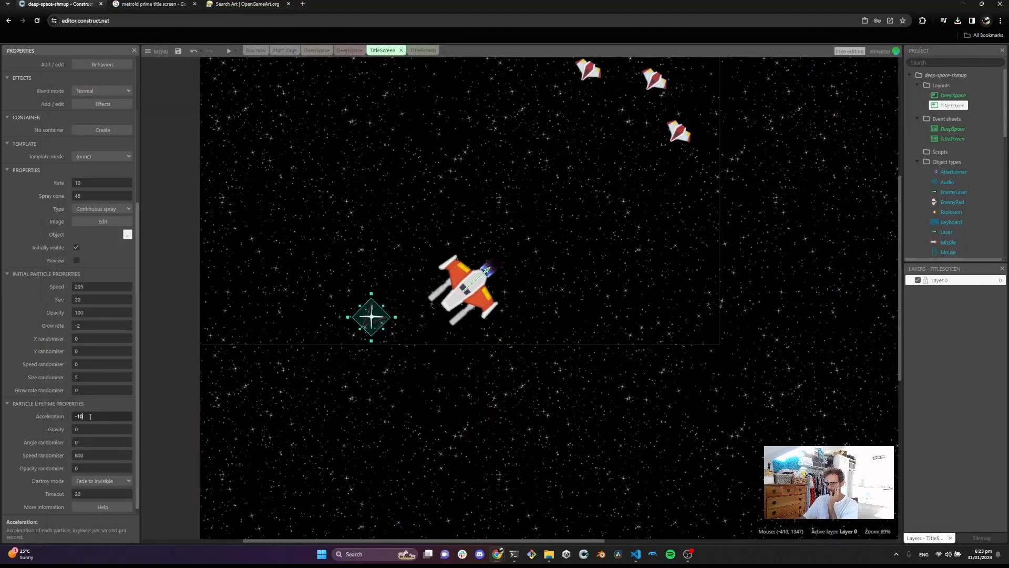
{"action": "left_click", "coordinate": [11, 332]}
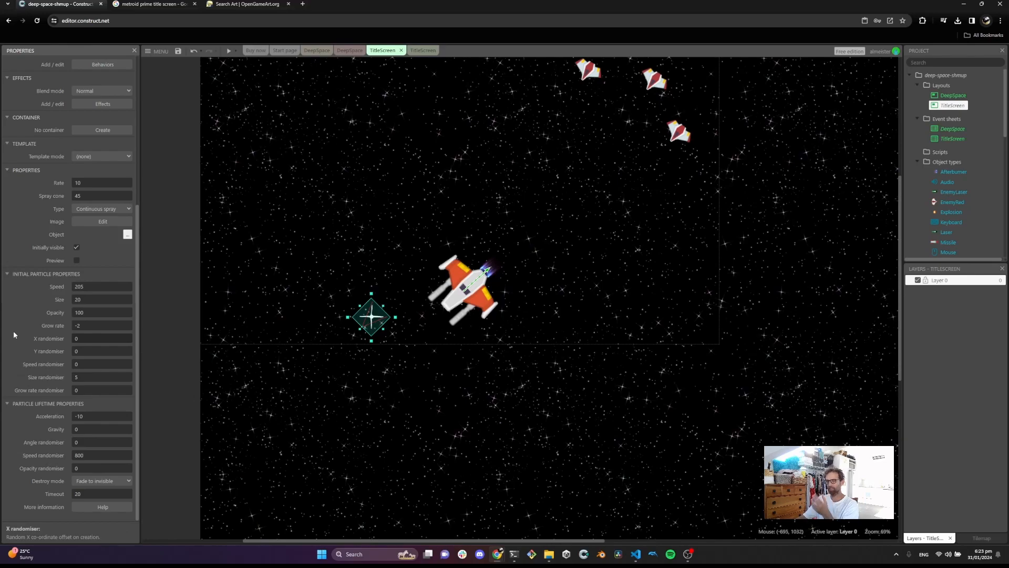
{"action": "left_click", "coordinate": [228, 51]}
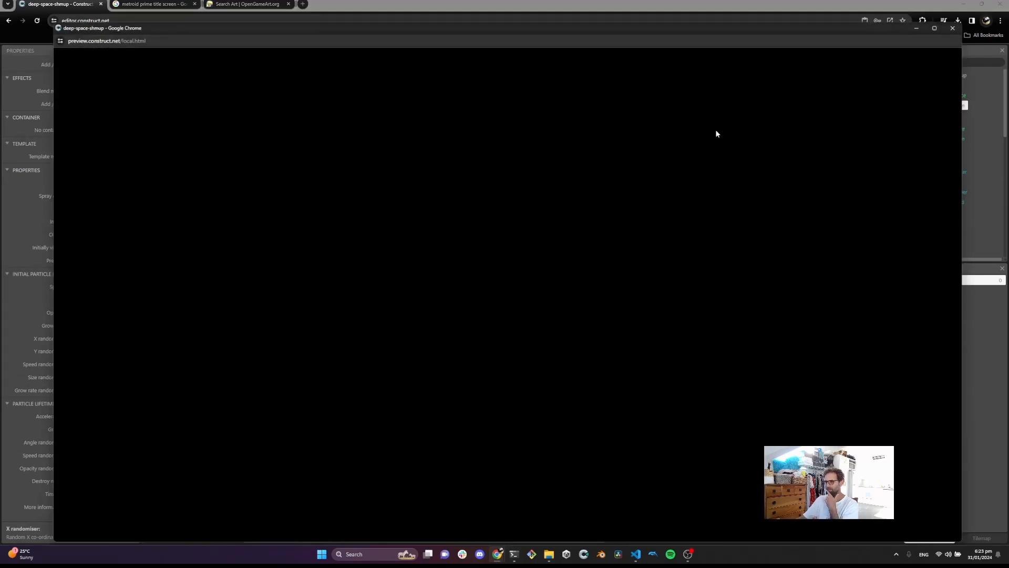
{"action": "left_click", "coordinate": [934, 28]}
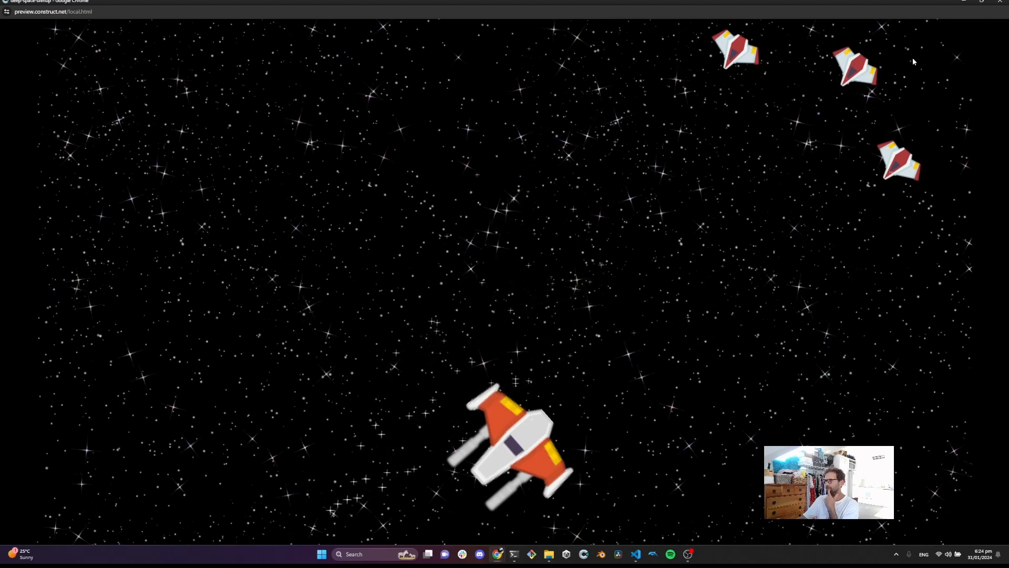
{"action": "left_click", "coordinate": [998, 4]}
Set the initial particle size to 30 and preview the title screen
{"action": "left_click", "coordinate": [96, 303]}
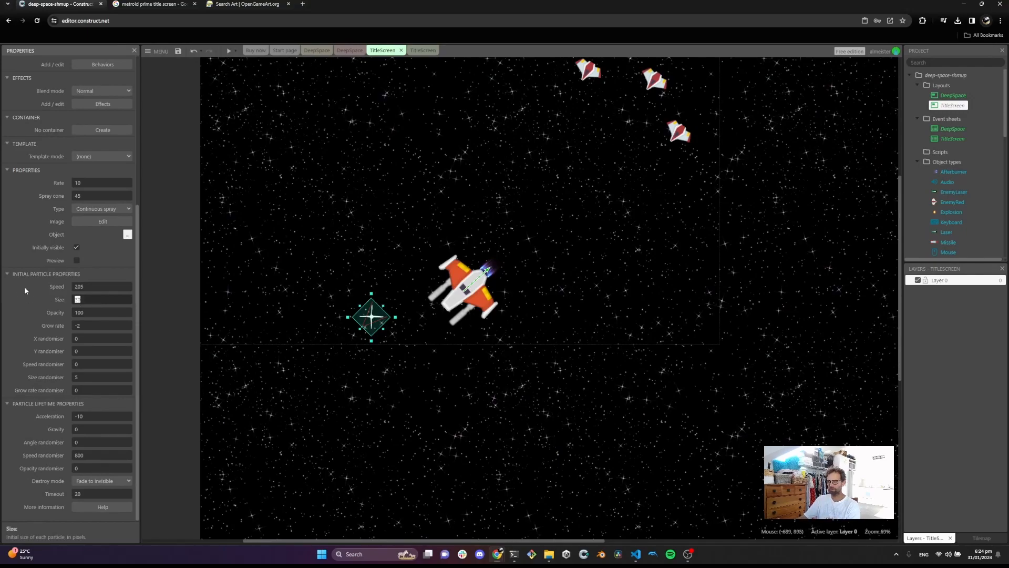
{"action": "left_click", "coordinate": [229, 51]}
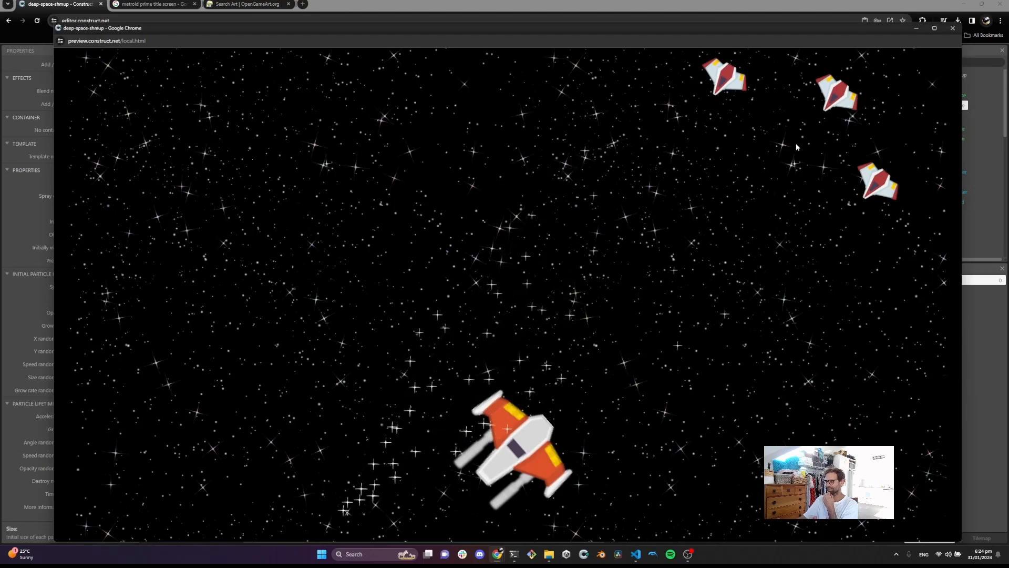
{"action": "left_click", "coordinate": [947, 29]}
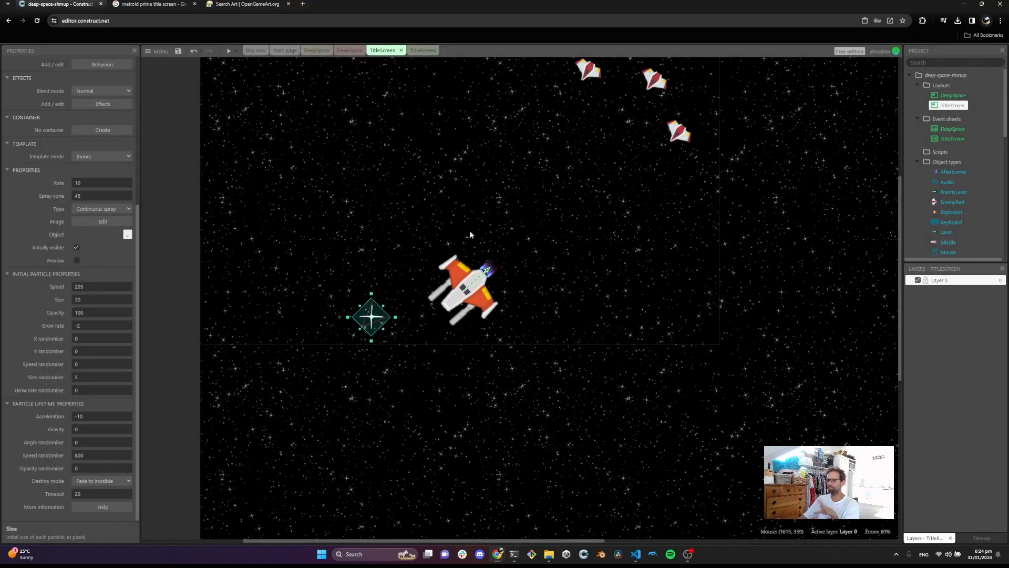
Set the initial particle size to 25 and move the particle emitter down and left, below the viewport
{"action": "double_click", "coordinate": [97, 301]}
{"action": "type", "text": "25"}
{"action": "left_click", "coordinate": [36, 313]}
{"action": "left_click_drag", "start_coordinate": [369, 325], "coordinate": [332, 393]}
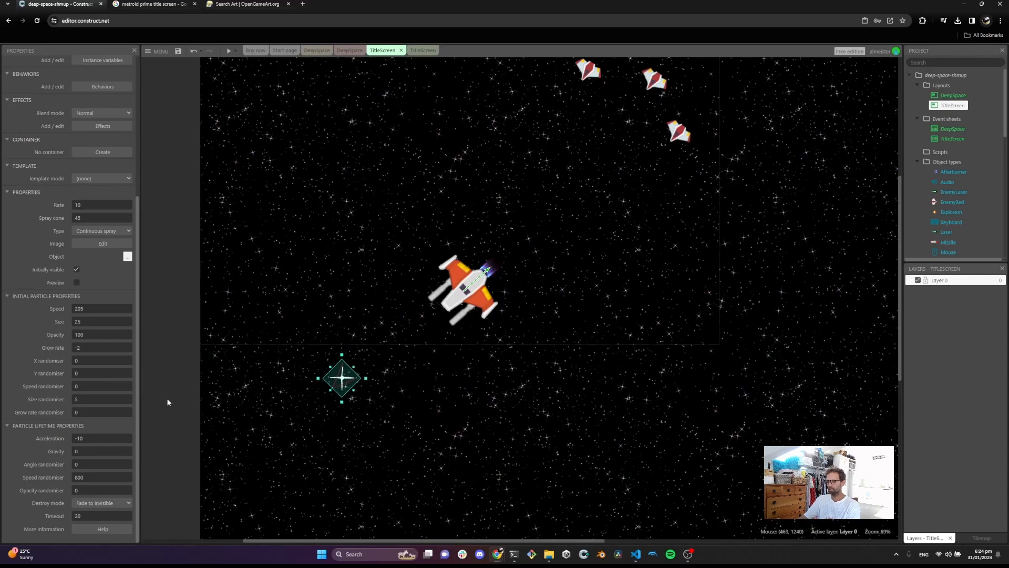
Set the initial particle speed to 300 and check the spray in a maximized preview
{"action": "left_click", "coordinate": [95, 310]}
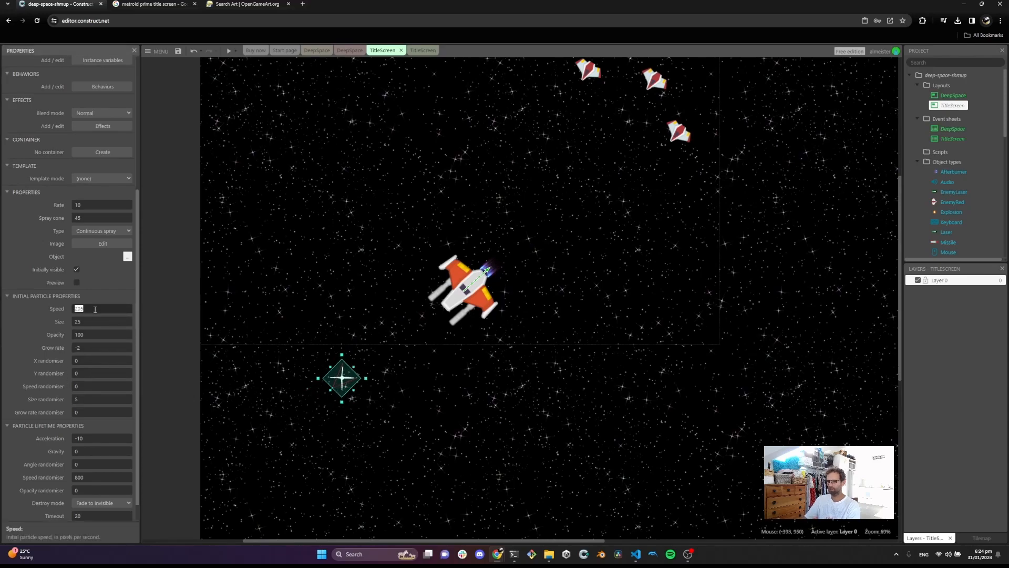
{"action": "type", "text": "300"}
{"action": "left_click", "coordinate": [229, 50]}
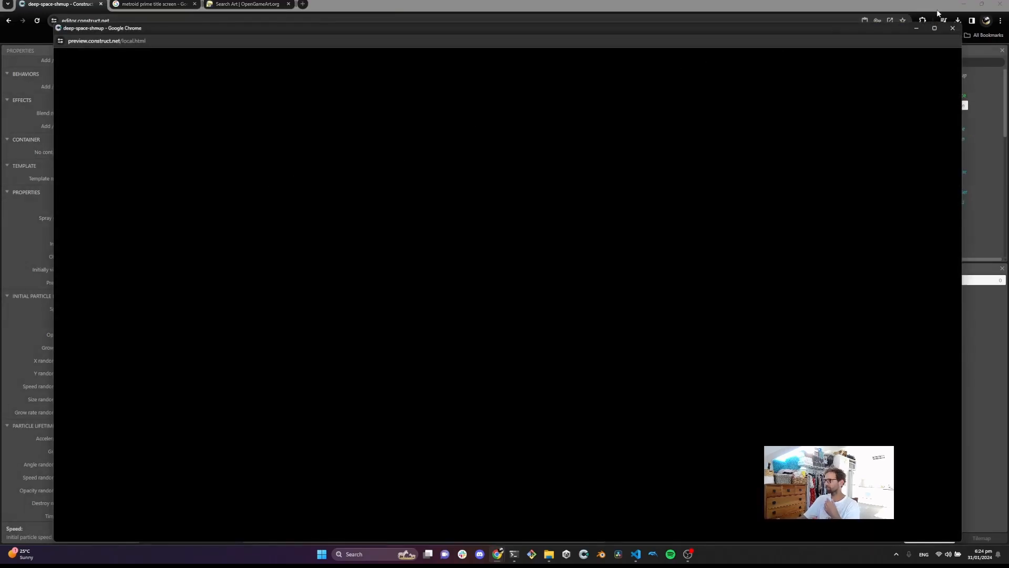
{"action": "left_click", "coordinate": [935, 28]}
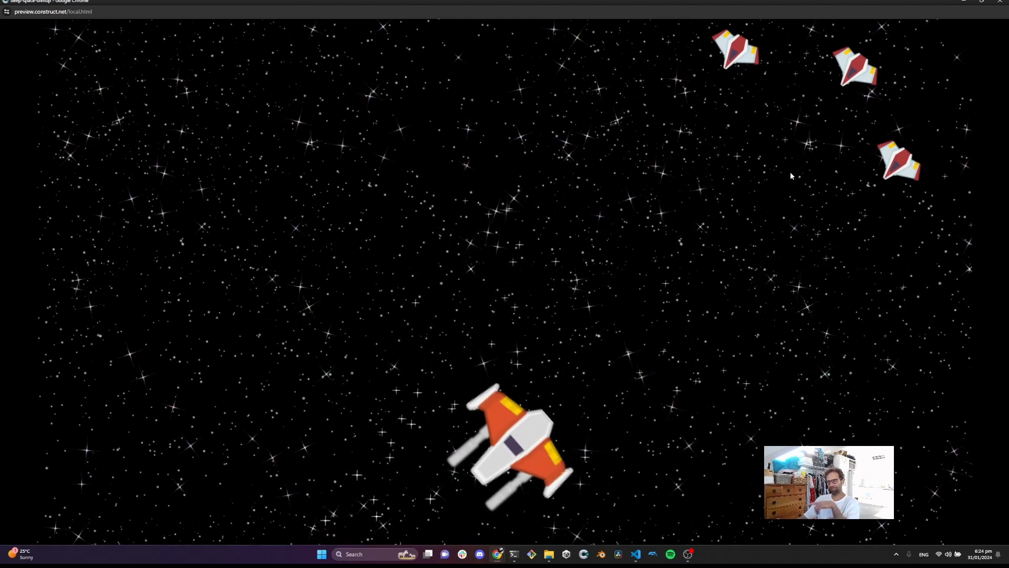
{"action": "left_click", "coordinate": [998, 5]}
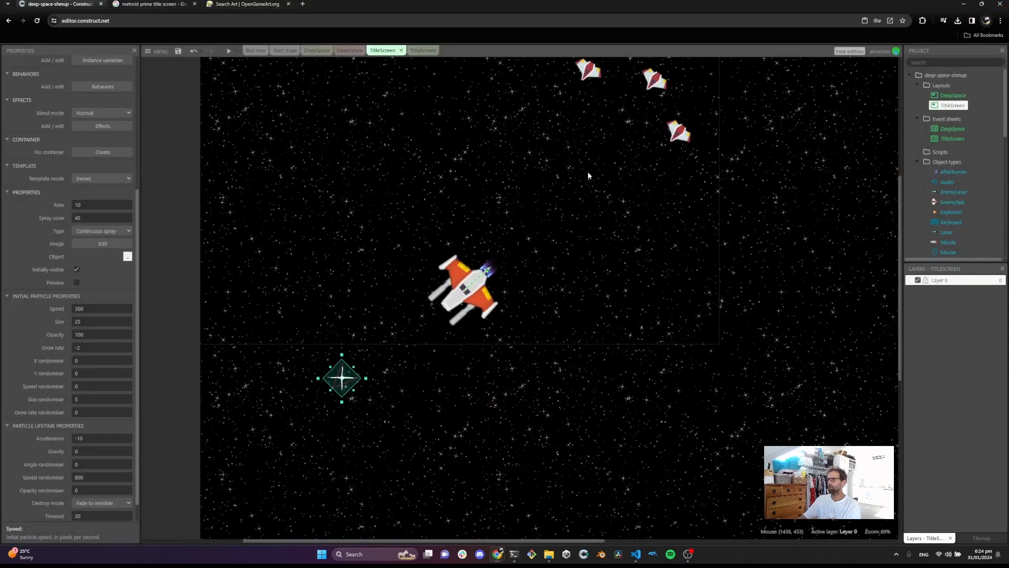
Send the three EnemyRed ships to the top of the layer's Z order
{"action": "scroll", "coordinate": [587, 171], "scroll_direction": "up", "scroll_amount": 2}
{"action": "left_click_drag", "start_coordinate": [554, 74], "coordinate": [721, 188]}
{"action": "right_click", "coordinate": [646, 104]}
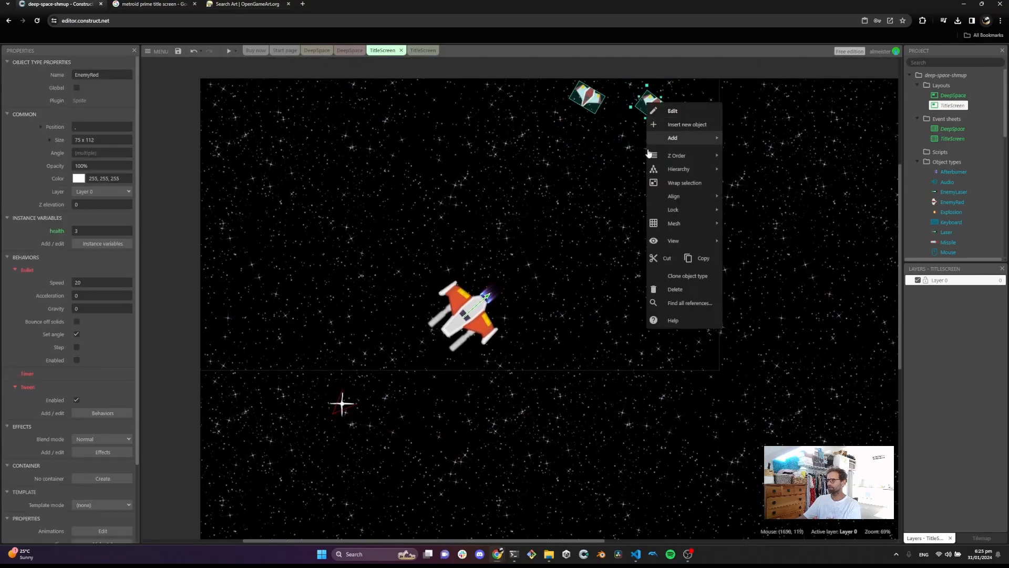
{"action": "mouse_move", "coordinate": [678, 156]}
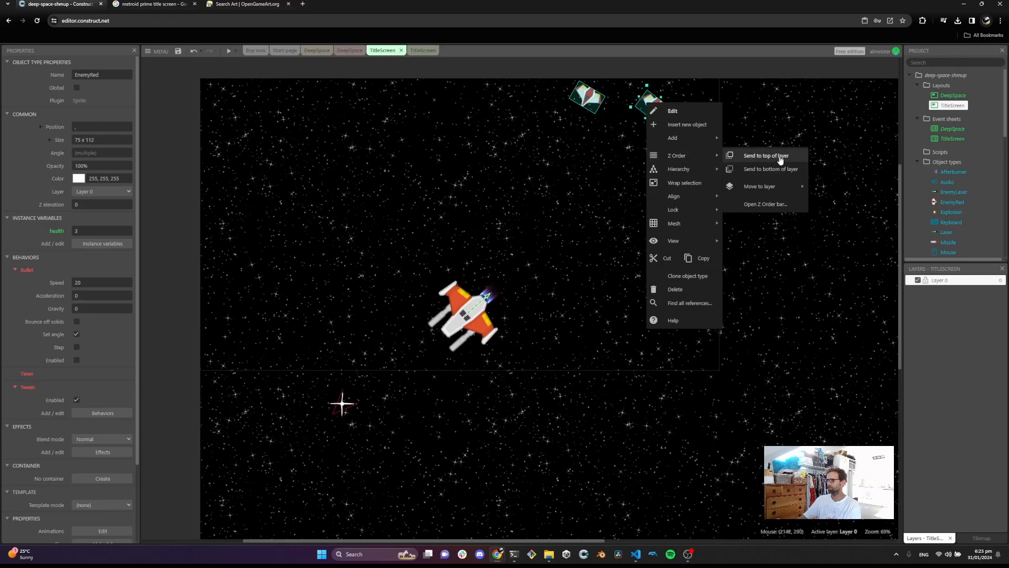
{"action": "left_click", "coordinate": [773, 169]}
Send the large orange ship and its afterburner to the top of the layer's Z order
{"action": "left_click", "coordinate": [478, 320]}
{"action": "right_click", "coordinate": [478, 320]}
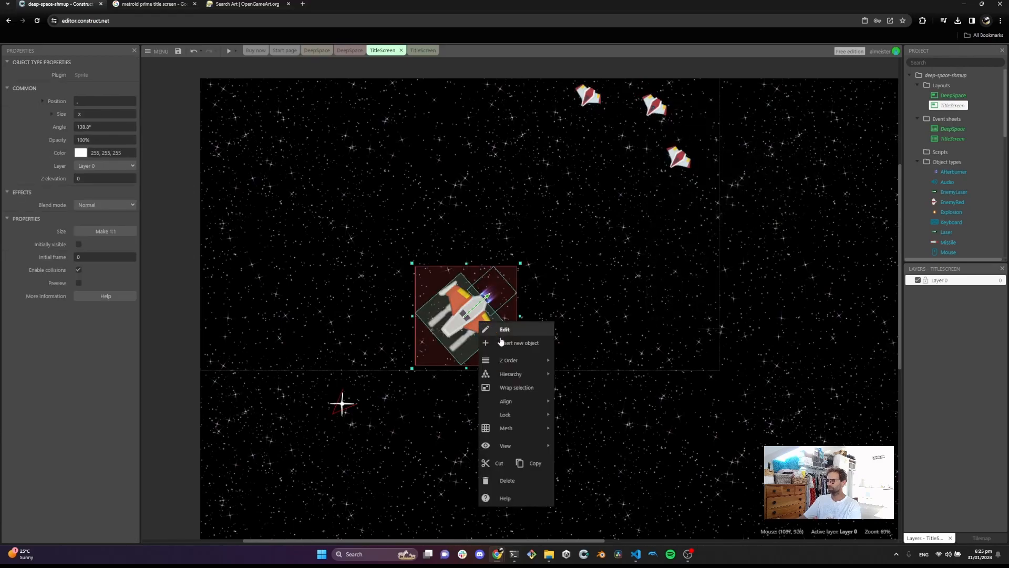
{"action": "mouse_move", "coordinate": [525, 360]}
{"action": "left_click", "coordinate": [592, 361]}
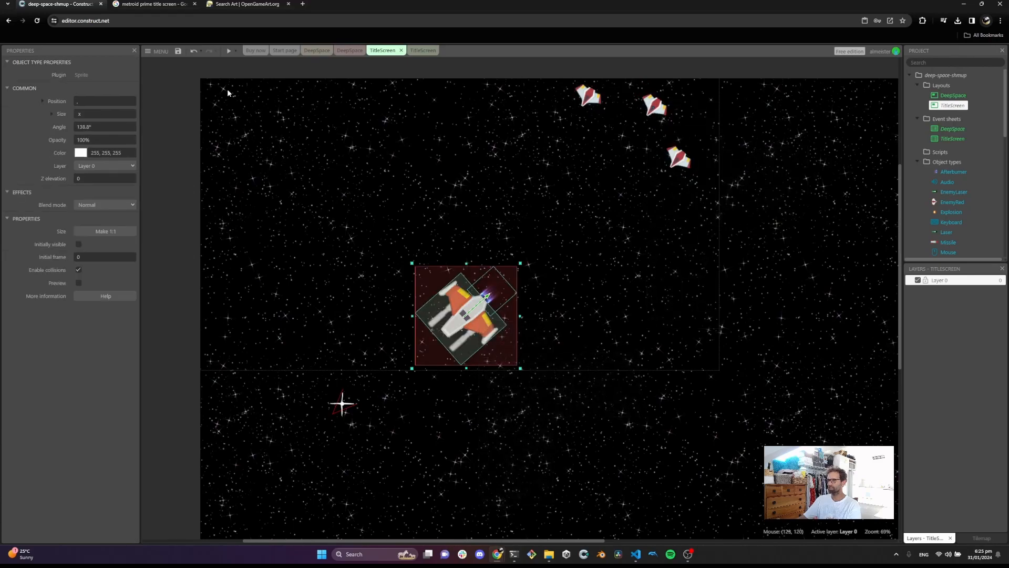
Check the title screen in a maximized preview and shift the particle emitter slightly down and right in the layout
{"action": "left_click", "coordinate": [228, 52]}
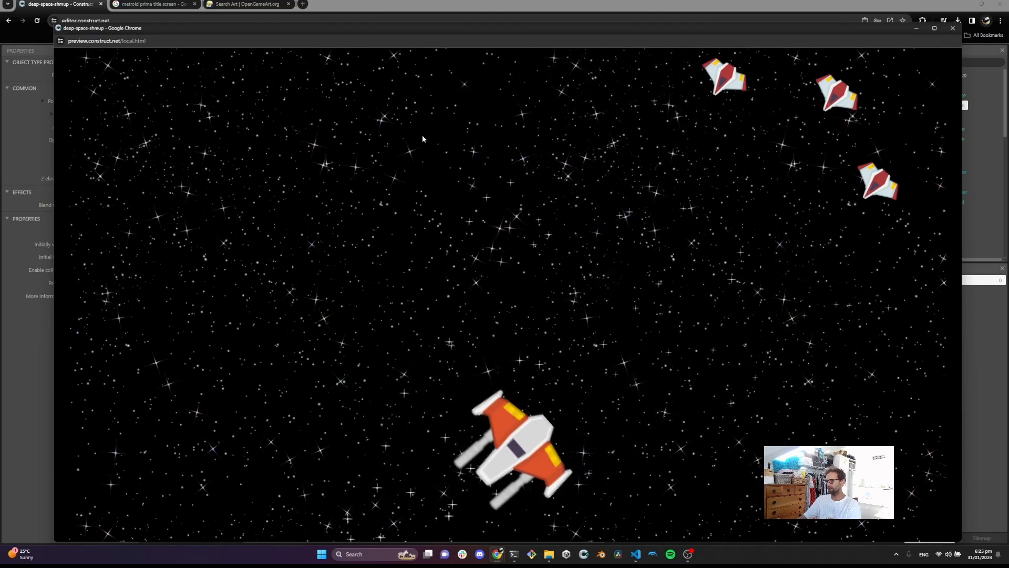
{"action": "left_click", "coordinate": [935, 27]}
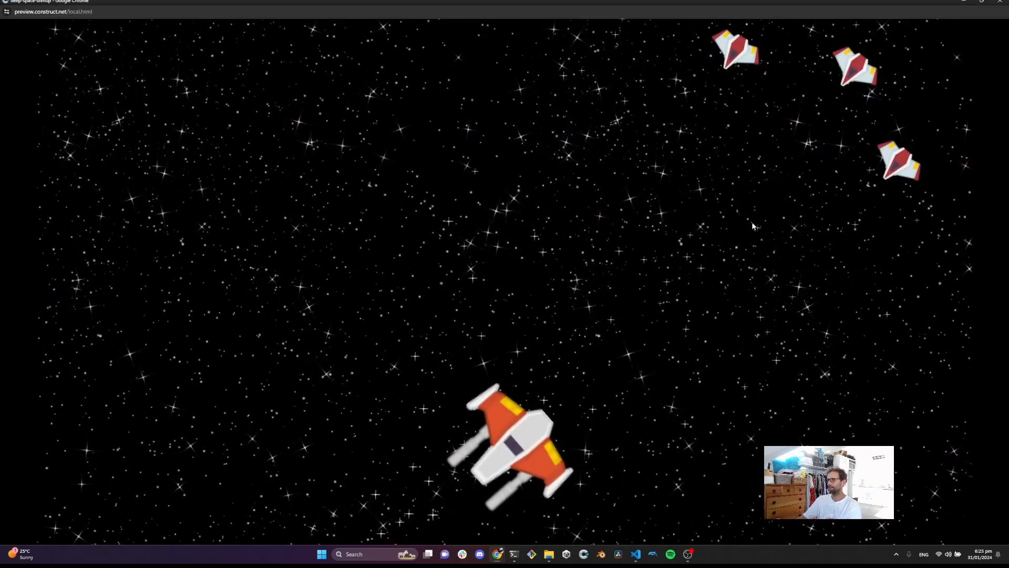
{"action": "left_click", "coordinate": [999, 1]}
{"action": "left_click", "coordinate": [351, 425]}
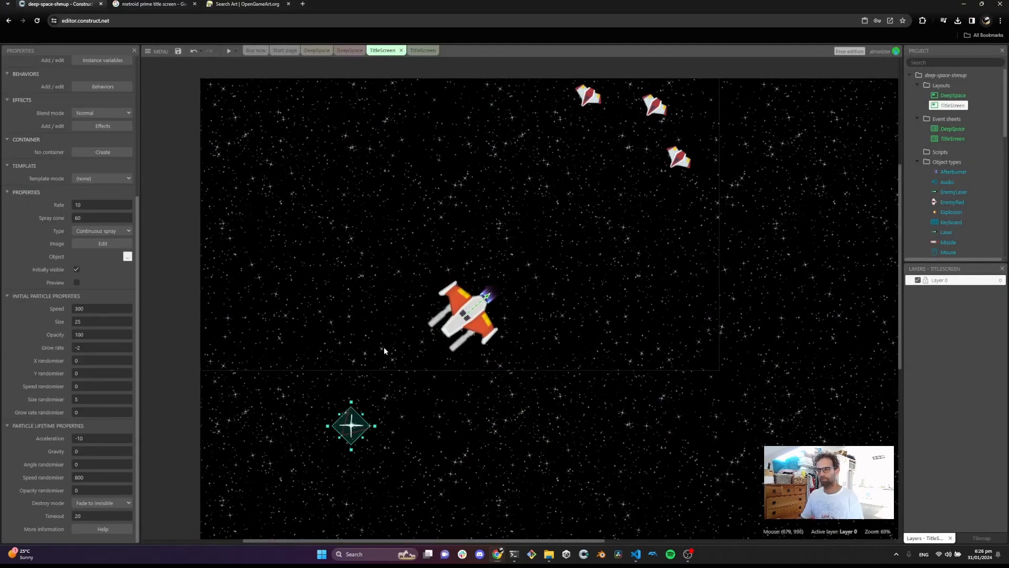
Open the Font Meme website (fontmeme.com) in a new browser tab
{"action": "key", "text": "ctrl+t"}
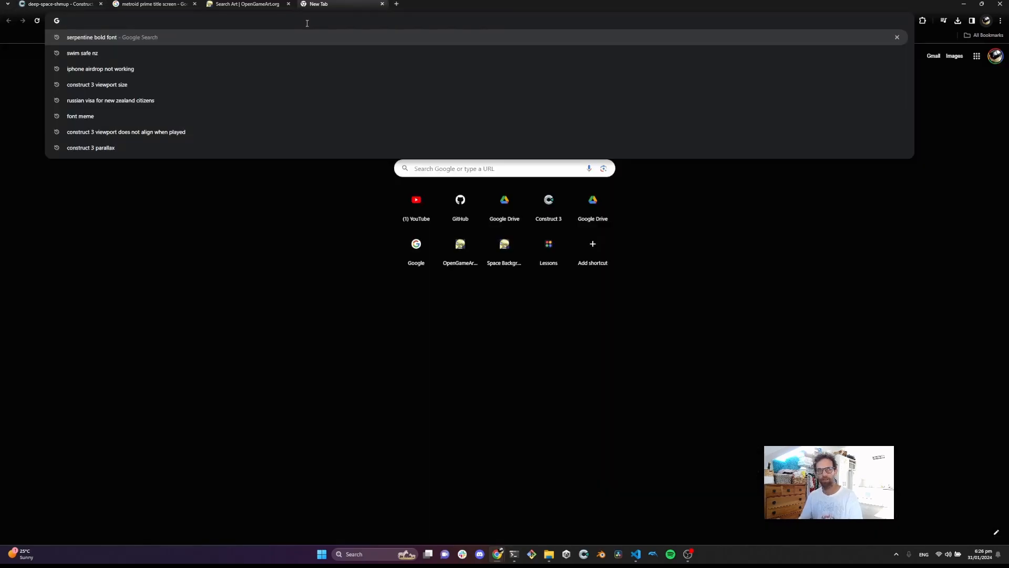
{"action": "type", "text": "fontmeme"}
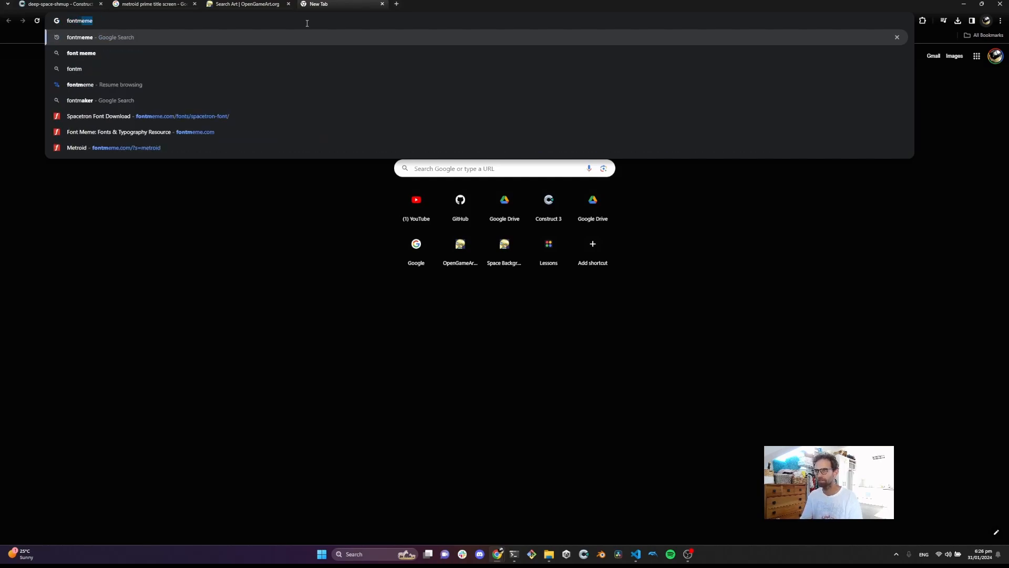
{"action": "key", "text": "Return"}
{"action": "left_click", "coordinate": [151, 172]}
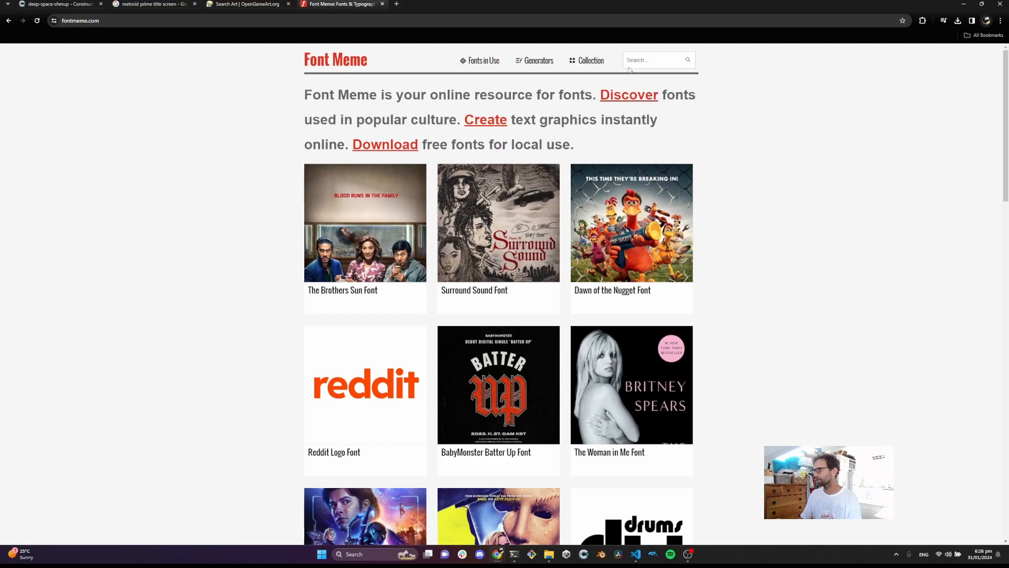
Search Font Meme for "space" and open the In Space with Markiplier font page
{"action": "left_click", "coordinate": [639, 61]}
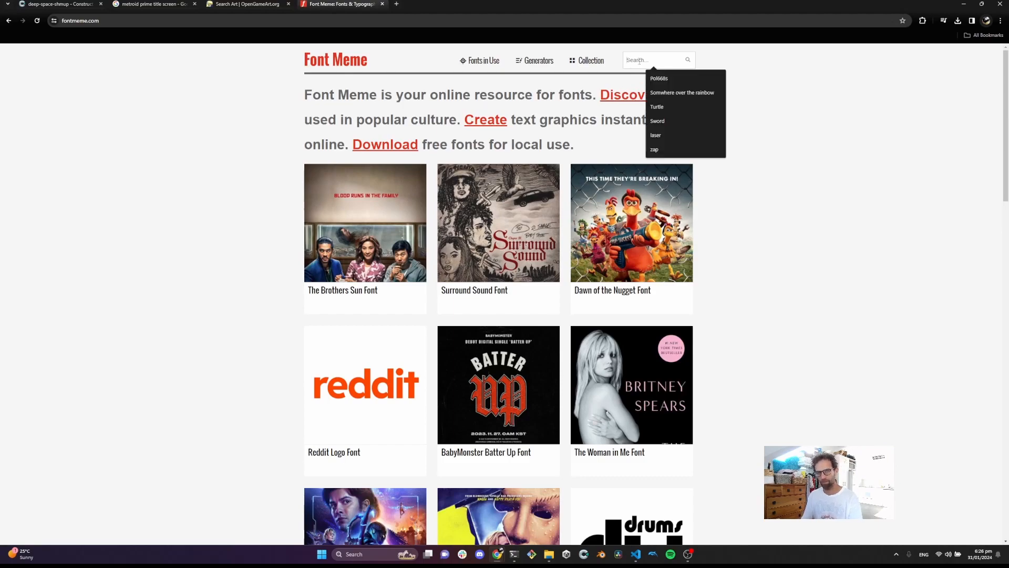
{"action": "type", "text": "spac"}
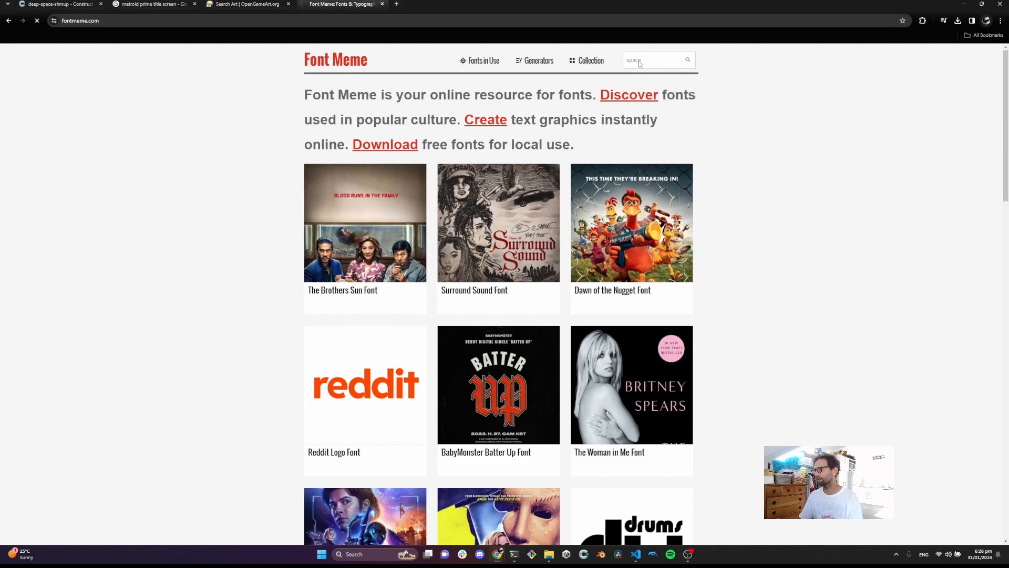
{"action": "type", "text": "e"}
{"action": "key", "text": "Return"}
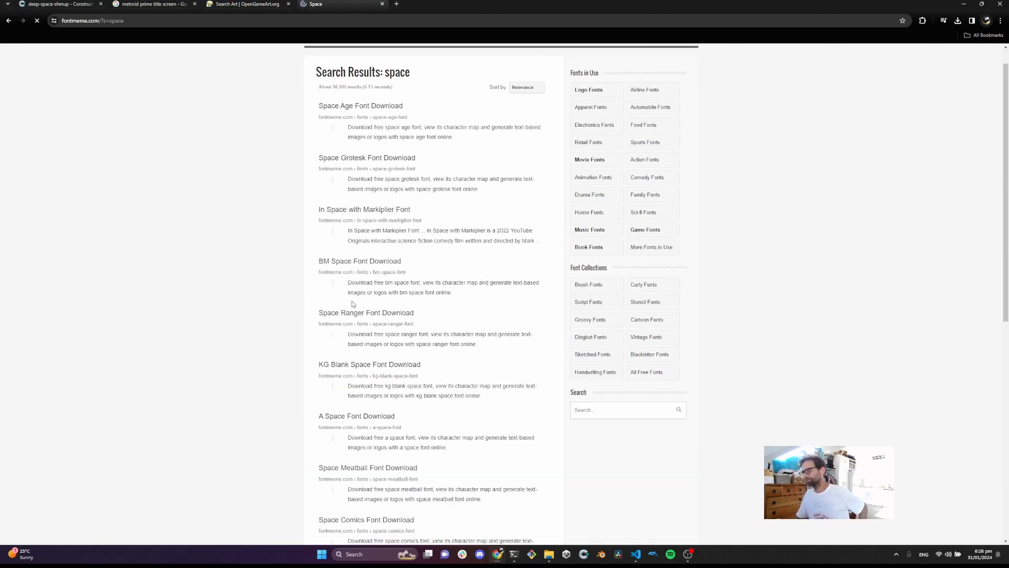
{"action": "scroll", "coordinate": [386, 286], "scroll_direction": "down", "scroll_amount": 1}
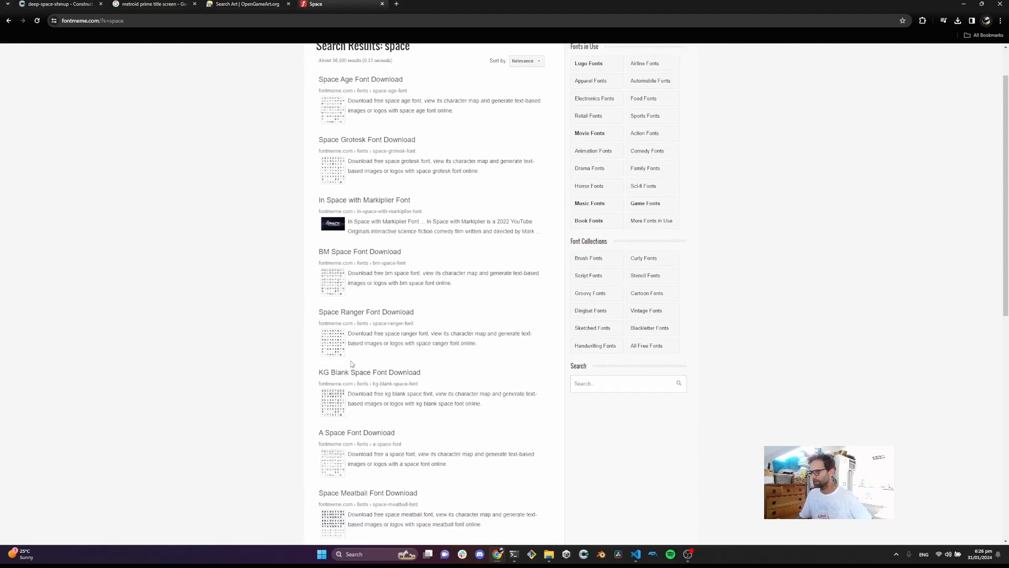
{"action": "scroll", "coordinate": [389, 294], "scroll_direction": "down", "scroll_amount": 1}
{"action": "scroll", "coordinate": [401, 300], "scroll_direction": "up", "scroll_amount": 2}
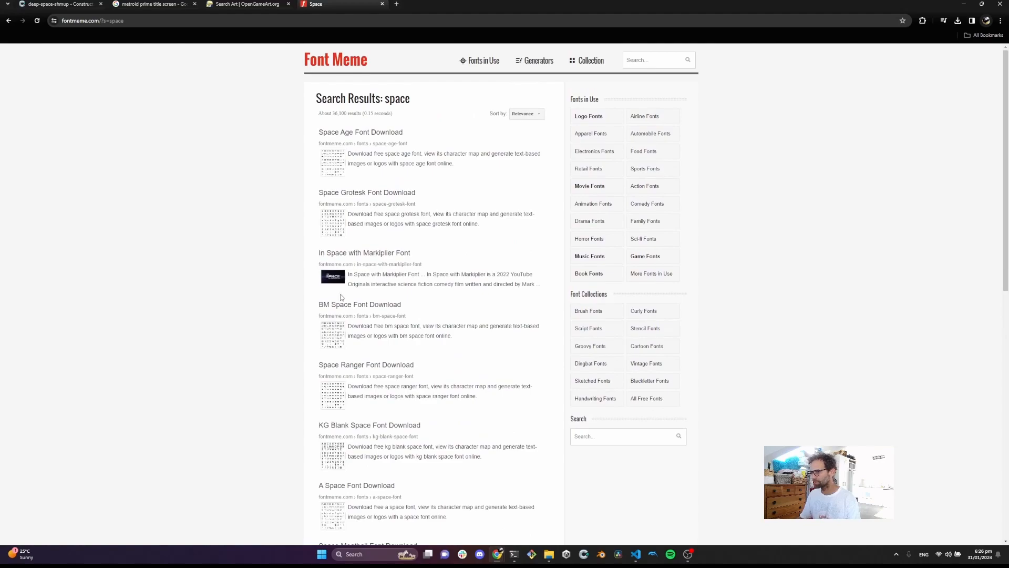
{"action": "left_click", "coordinate": [379, 257]}
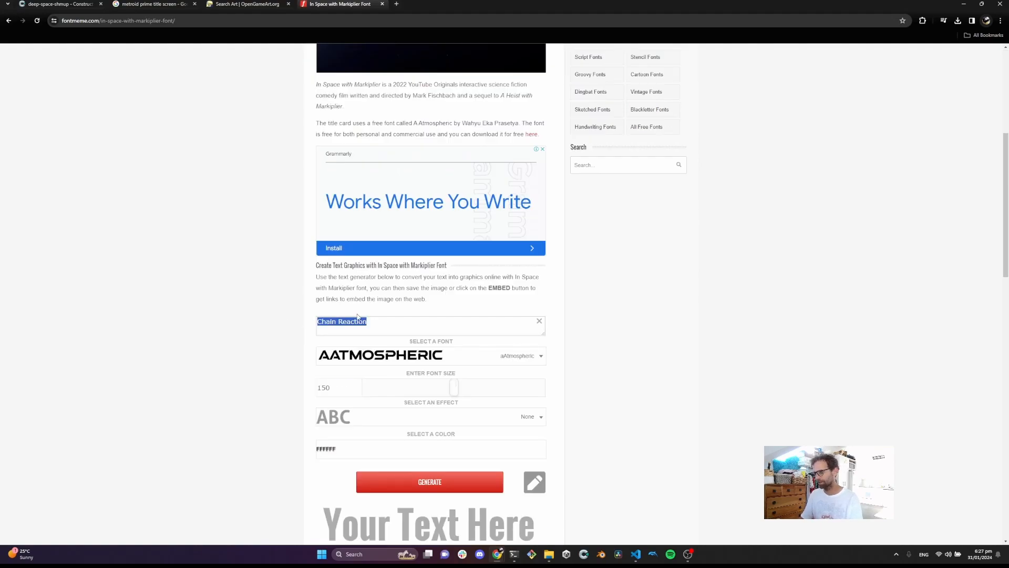
Look through the font and effect options for the "Chain Reaction" text graphic
{"action": "left_click", "coordinate": [380, 325]}
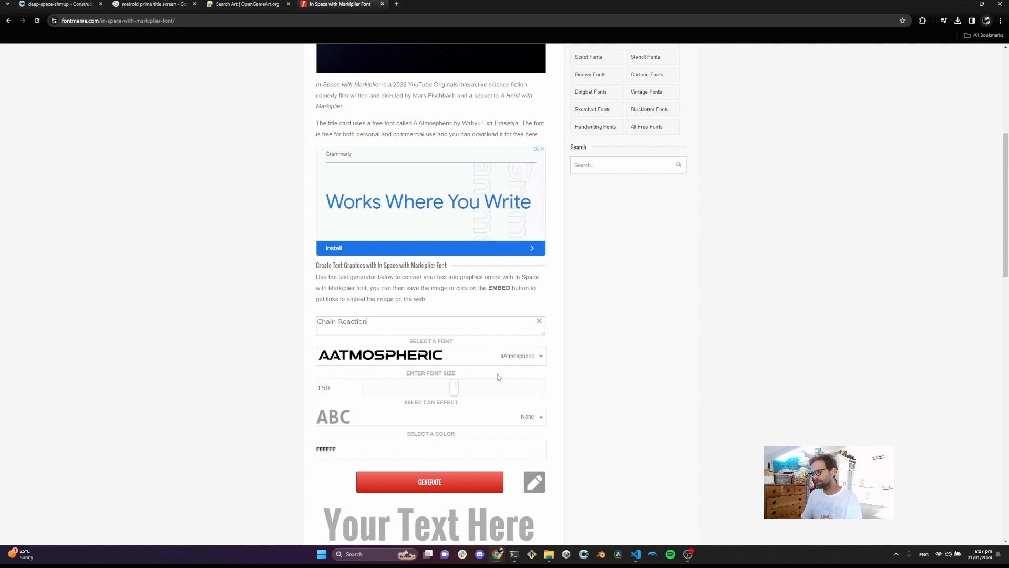
{"action": "left_click", "coordinate": [533, 364]}
{"action": "left_click", "coordinate": [533, 363]}
{"action": "scroll", "coordinate": [463, 389], "scroll_direction": "down", "scroll_amount": 2}
{"action": "left_click", "coordinate": [537, 344]}
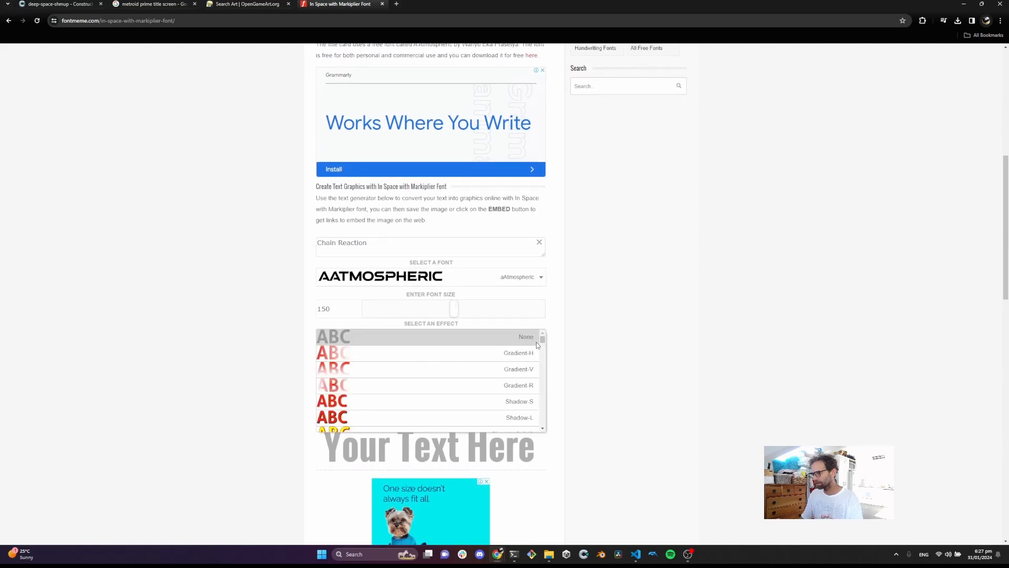
{"action": "left_click", "coordinate": [592, 342]}
{"action": "left_click", "coordinate": [535, 343]}
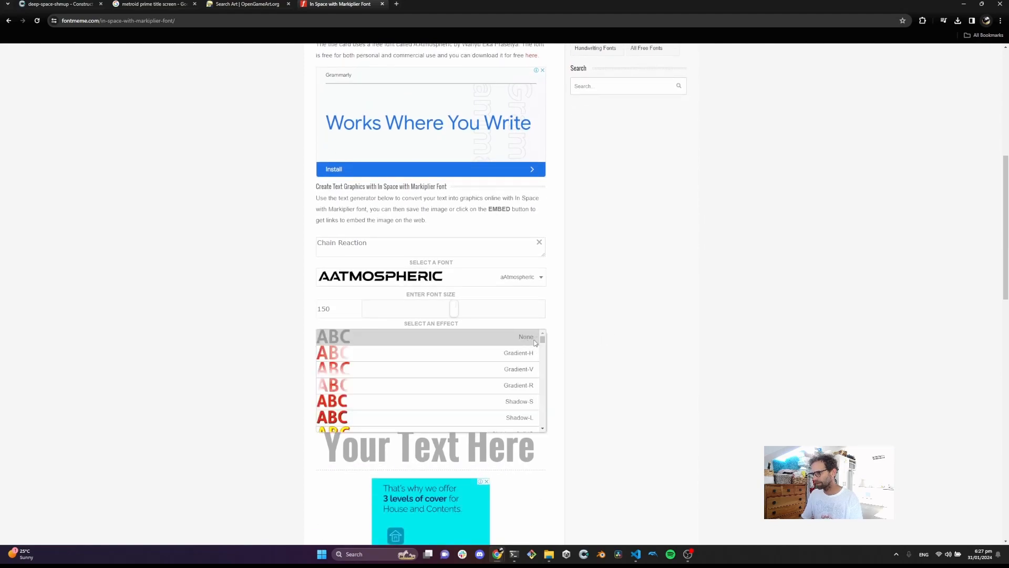
{"action": "left_click", "coordinate": [535, 343]}
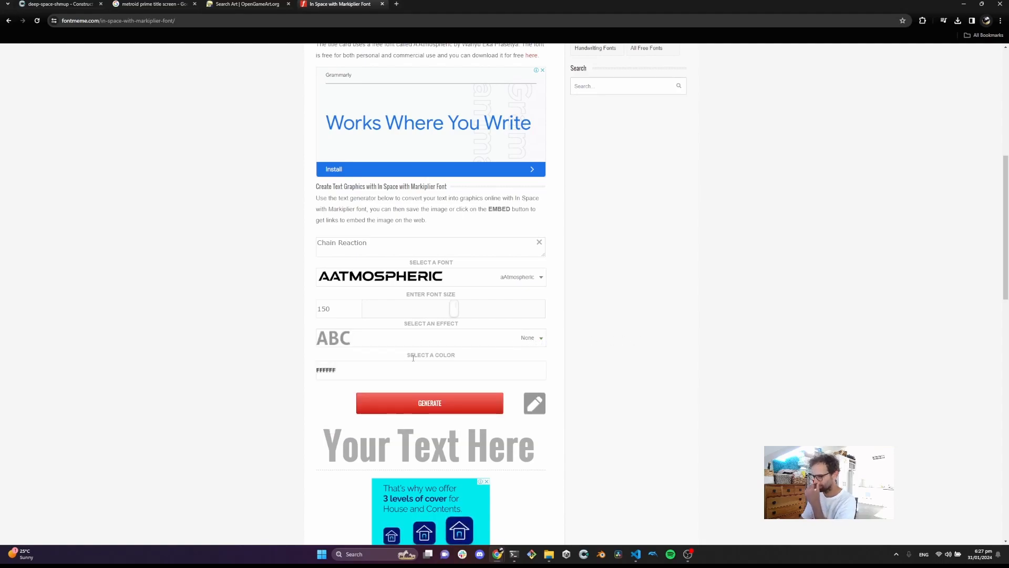
Generate the "Chain Reaction" text graphic in the aAtmospheric font at size 150, without an effect, in white (FFFFFF)
{"action": "left_click", "coordinate": [380, 369]}
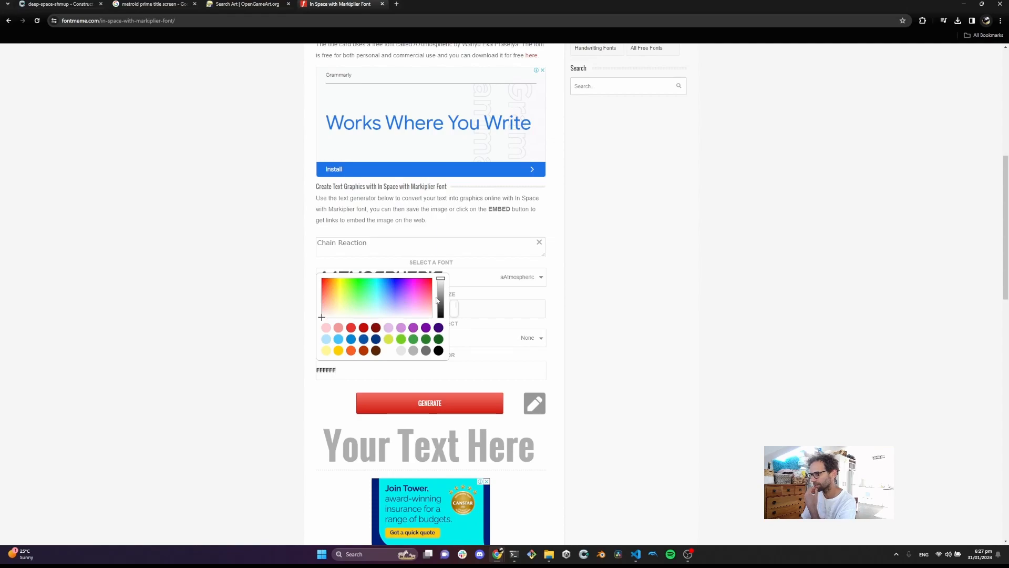
{"action": "left_click_drag", "start_coordinate": [441, 279], "coordinate": [444, 248]}
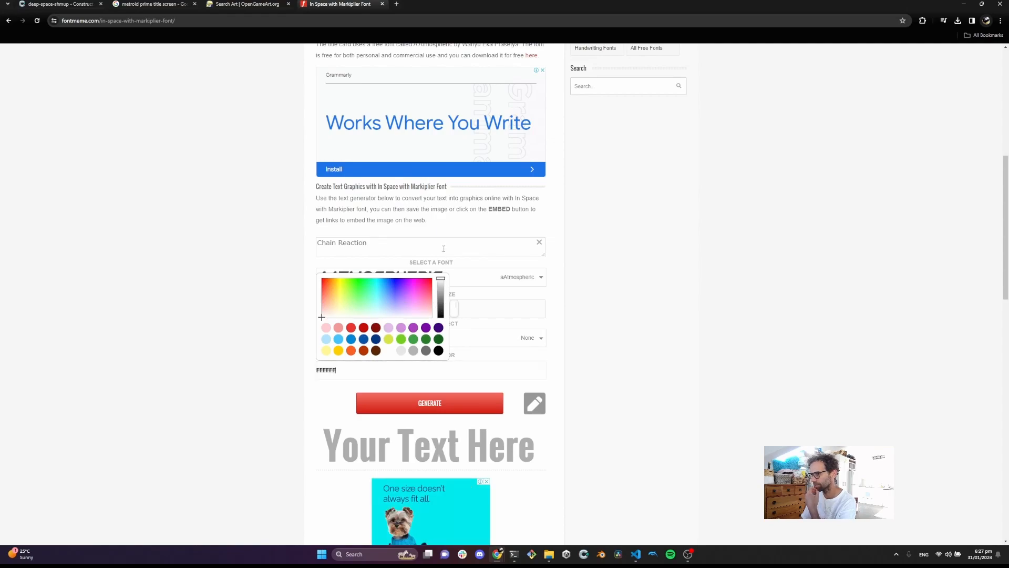
{"action": "left_click", "coordinate": [168, 360]}
{"action": "scroll", "coordinate": [379, 417], "scroll_direction": "down", "scroll_amount": 1}
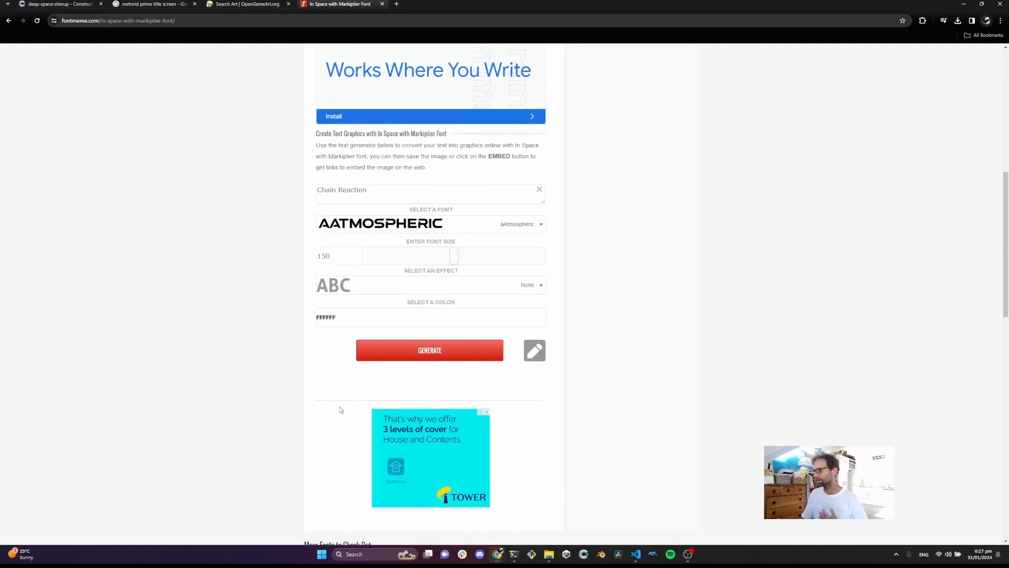
{"action": "left_click", "coordinate": [333, 257]}
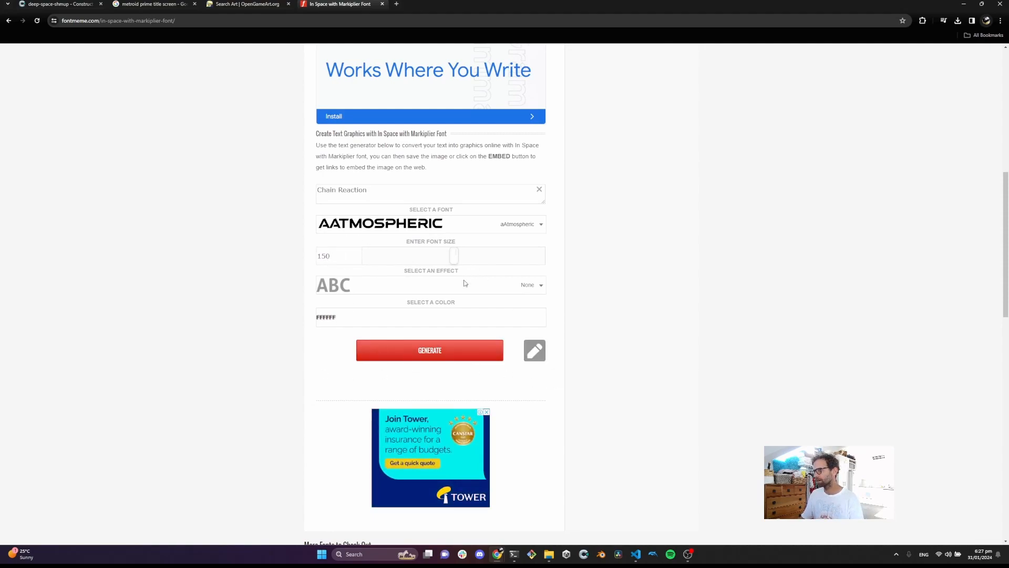
{"action": "scroll", "coordinate": [486, 354], "scroll_direction": "down", "scroll_amount": 2}
{"action": "scroll", "coordinate": [487, 354], "scroll_direction": "up", "scroll_amount": 2}
{"action": "left_click", "coordinate": [439, 330]}
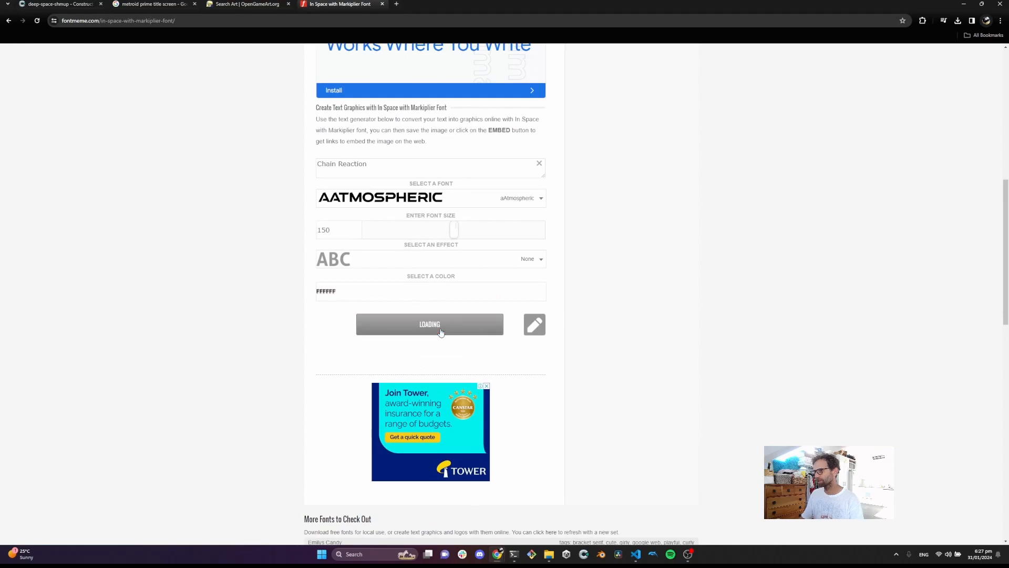
{"action": "scroll", "coordinate": [366, 310], "scroll_direction": "down", "scroll_amount": 1}
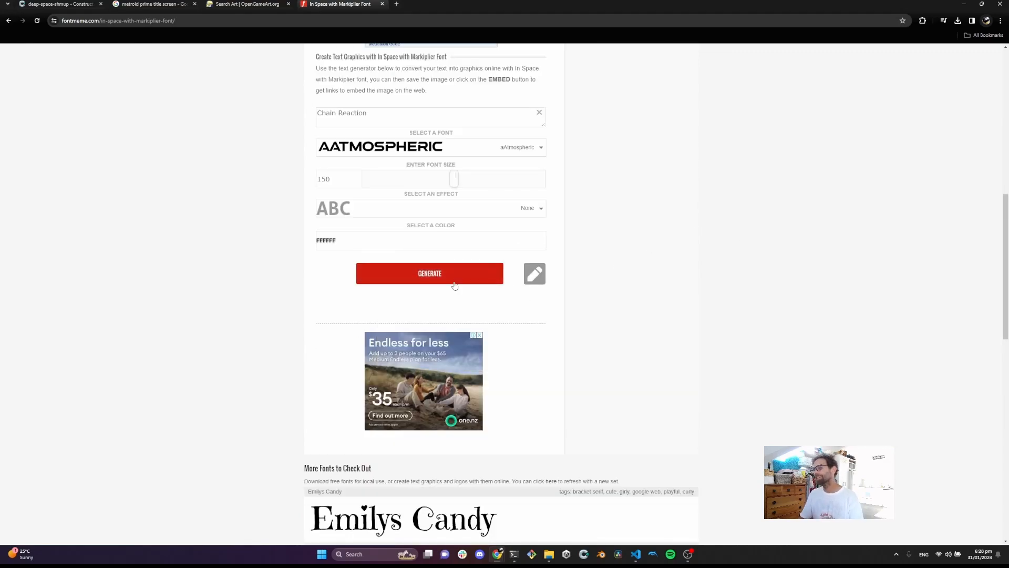
Set the text color to black (000000) and regenerate the "Chain Reaction" graphic
{"action": "left_click", "coordinate": [359, 245]}
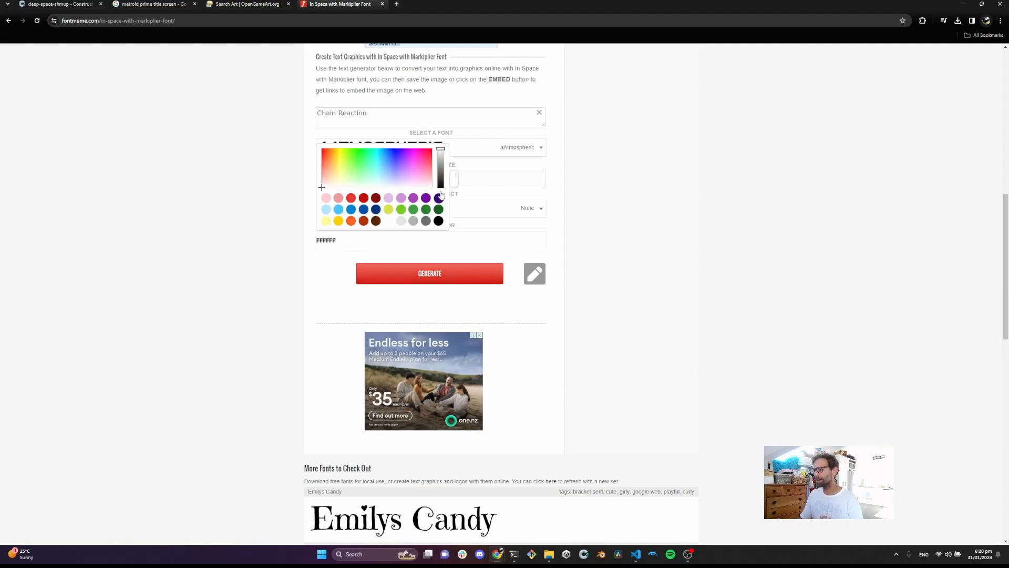
{"action": "left_click_drag", "start_coordinate": [441, 152], "coordinate": [440, 186]}
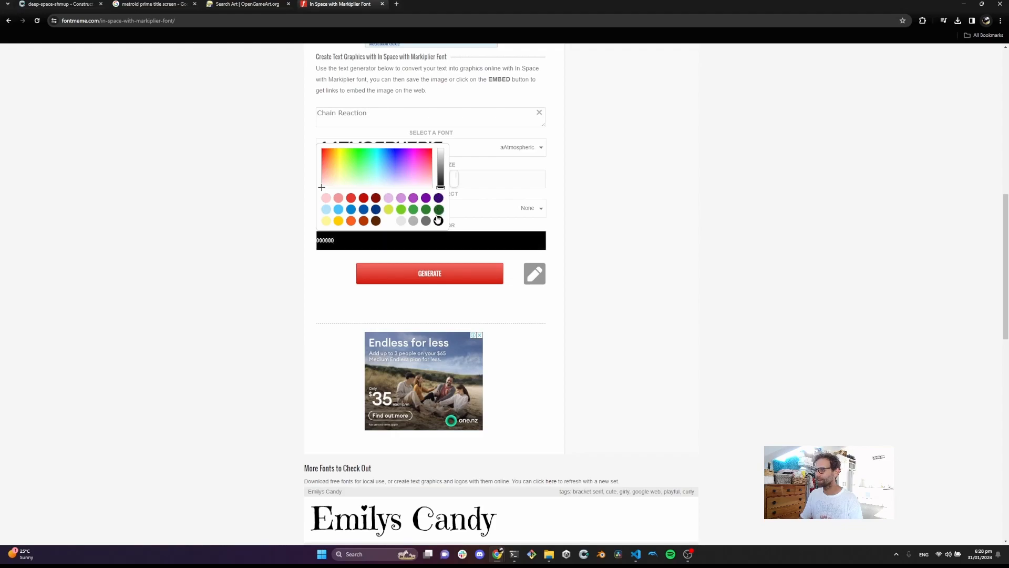
{"action": "left_click", "coordinate": [223, 252]}
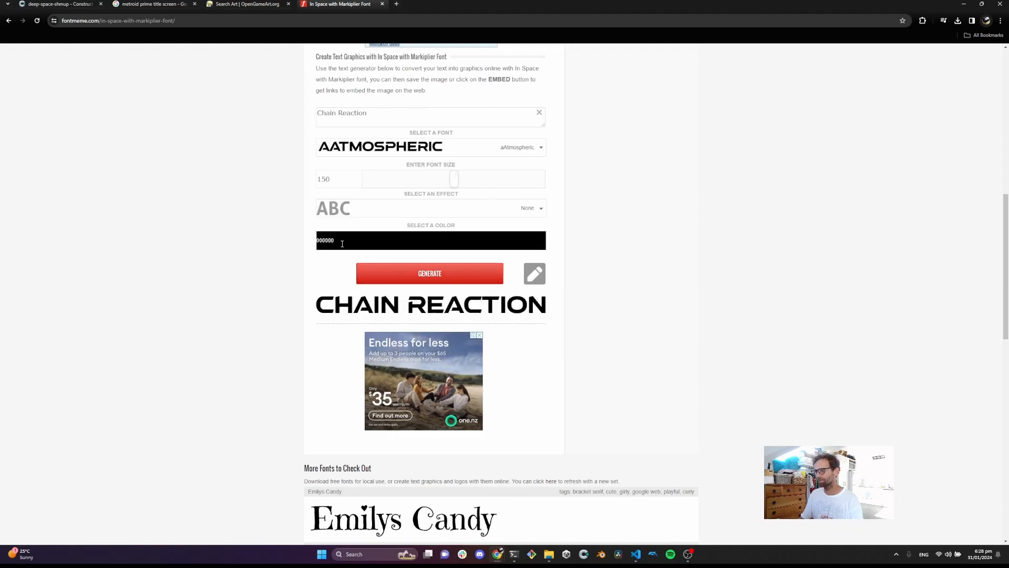
Set the text color back to white (FFFFFF) and regenerate the "Chain Reaction" graphic
{"action": "left_click", "coordinate": [429, 243]}
{"action": "left_click_drag", "start_coordinate": [440, 188], "coordinate": [440, 149]}
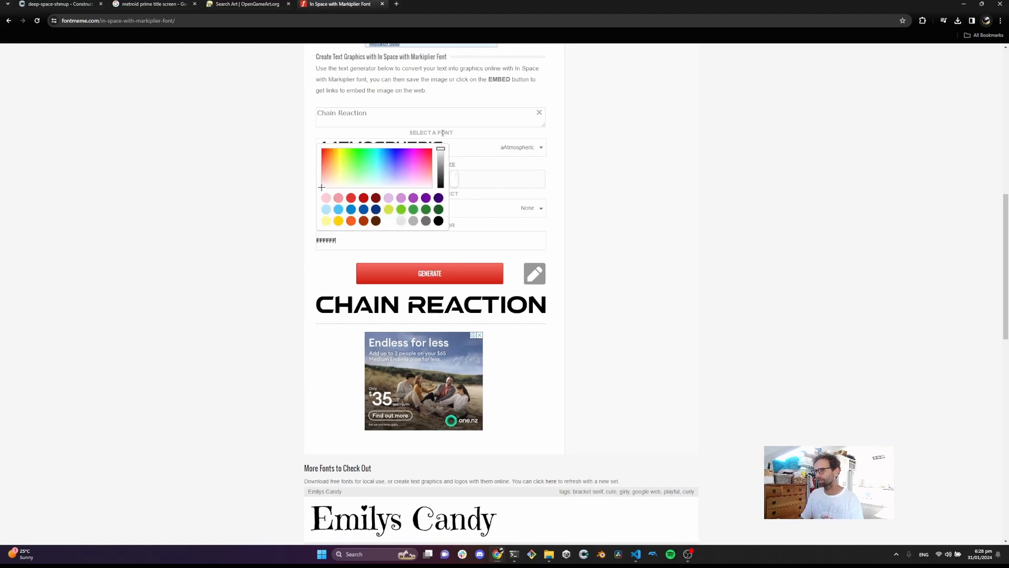
{"action": "left_click", "coordinate": [221, 264]}
{"action": "left_click", "coordinate": [408, 284]}
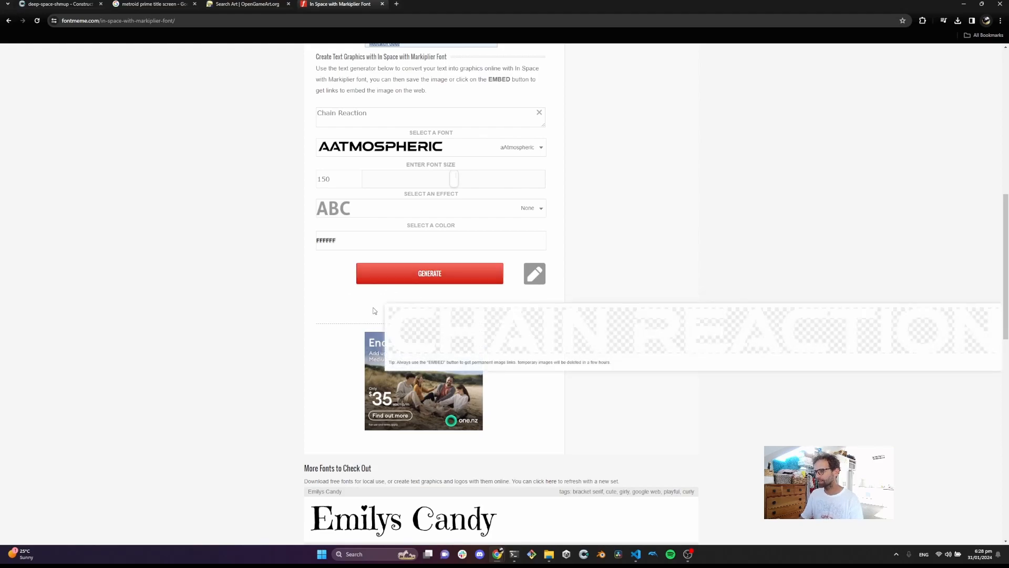
Open the generated text image in its own browser tab and download it as Chain Reaction Font.png
{"action": "right_click", "coordinate": [374, 310]}
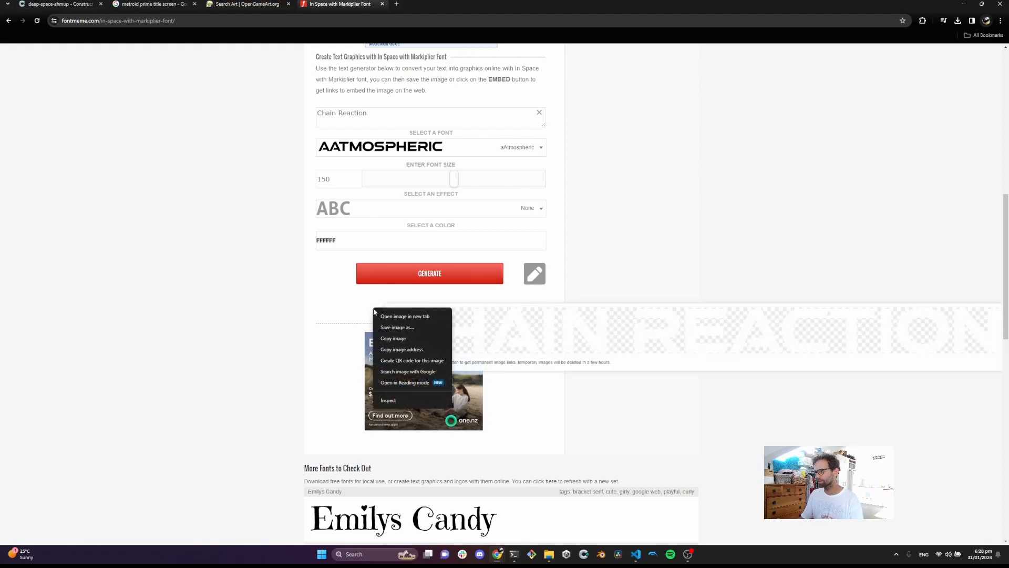
{"action": "left_click", "coordinate": [411, 317]}
{"action": "left_click", "coordinate": [435, 4]}
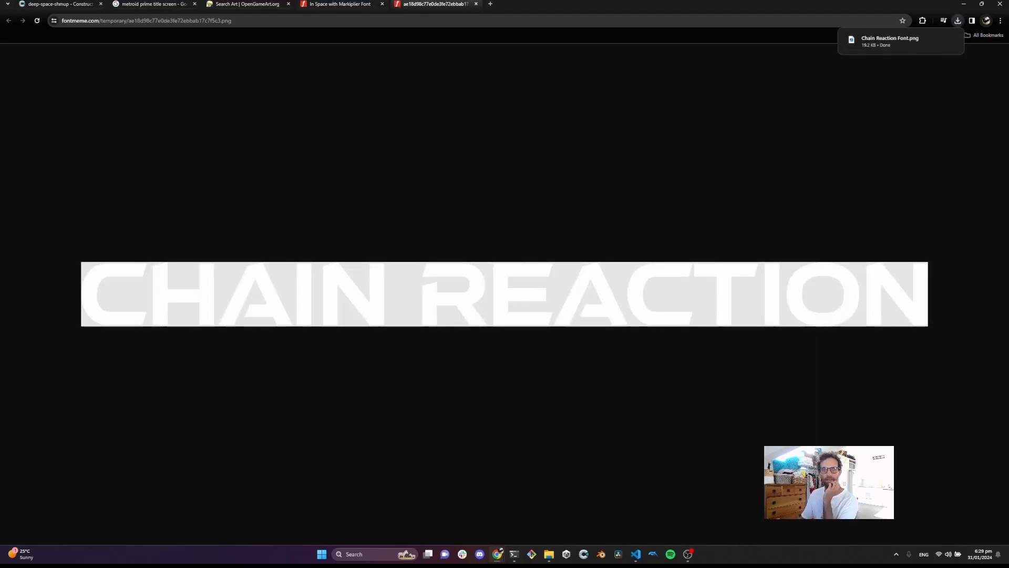
Launch GIMP 2.10.36
{"action": "key", "text": "super"}
{"action": "type", "text": "gimp"}
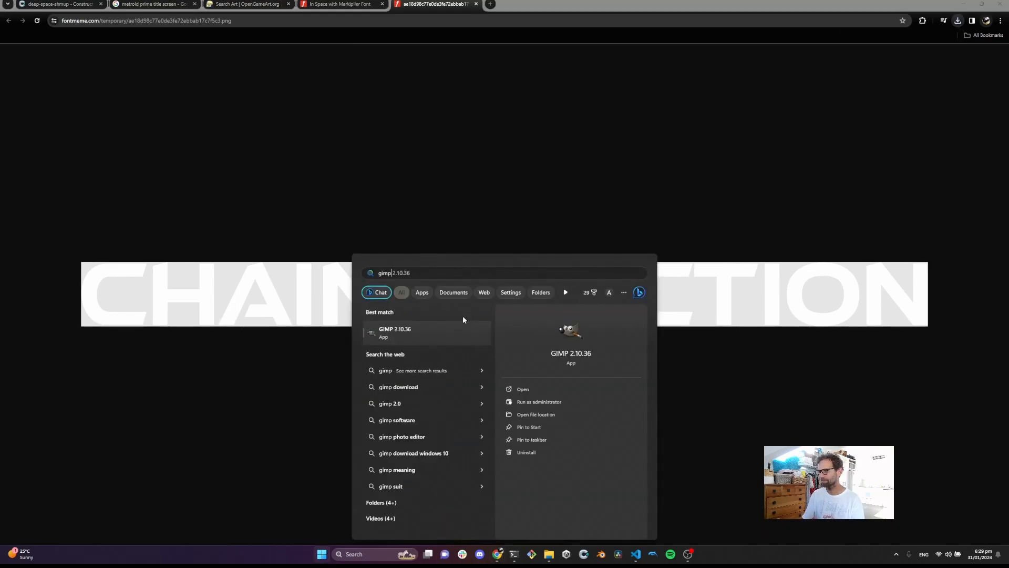
{"action": "key", "text": "Return"}
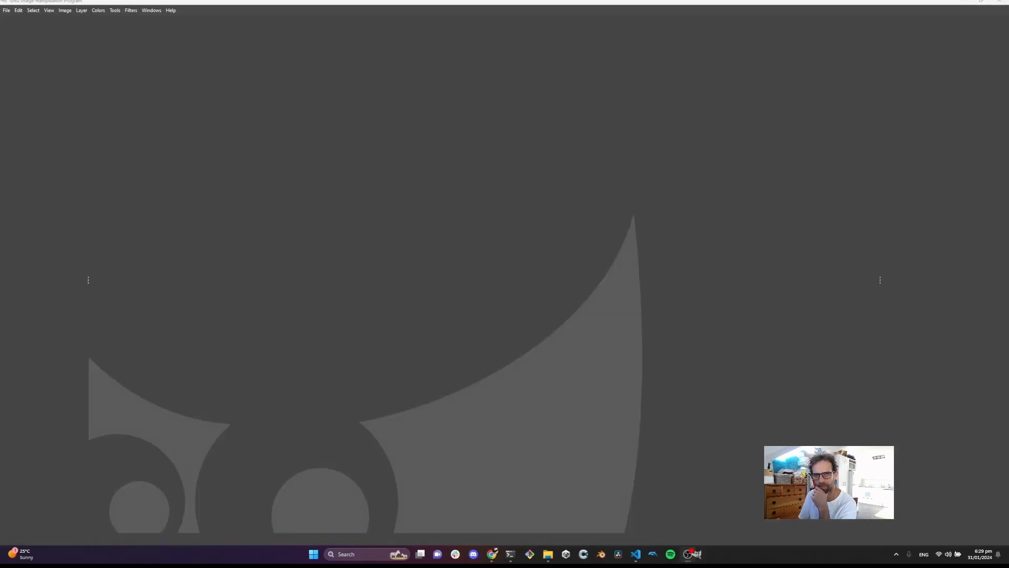
Create a new 1000 × 1000 px image filled with transparency
{"action": "left_click", "coordinate": [7, 10]}
{"action": "left_click", "coordinate": [22, 23]}
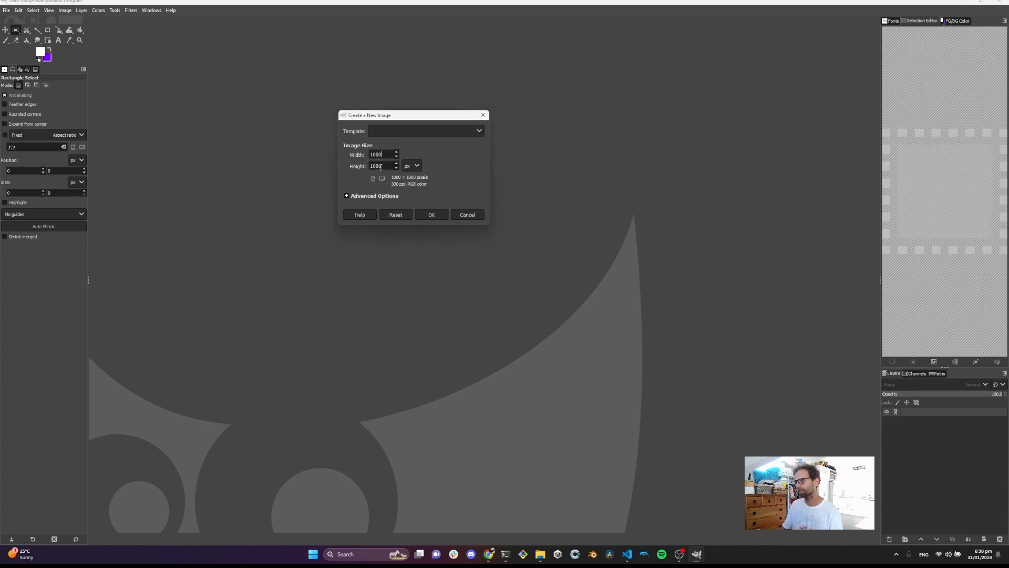
{"action": "left_click", "coordinate": [348, 196]}
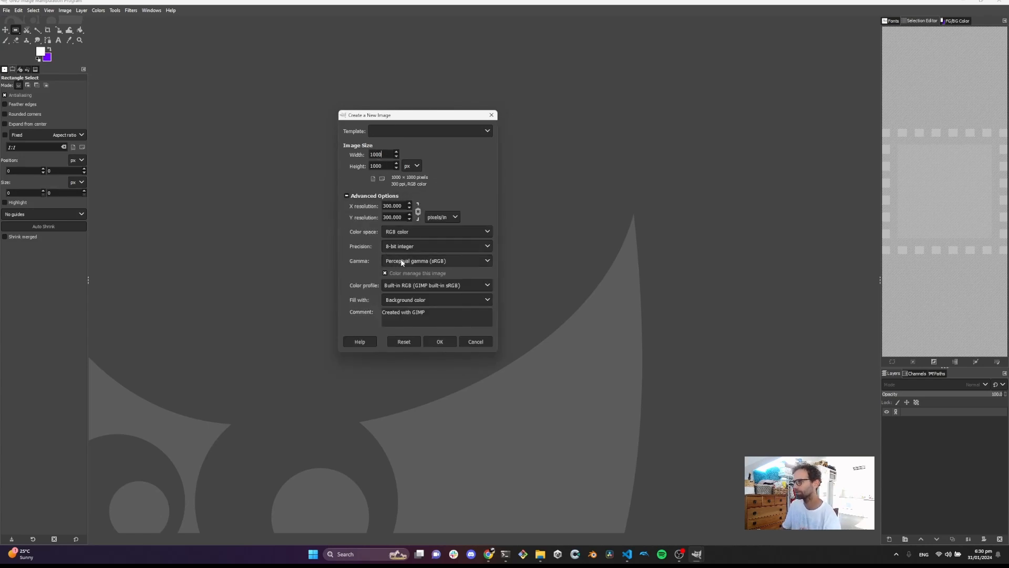
{"action": "left_click", "coordinate": [430, 301]}
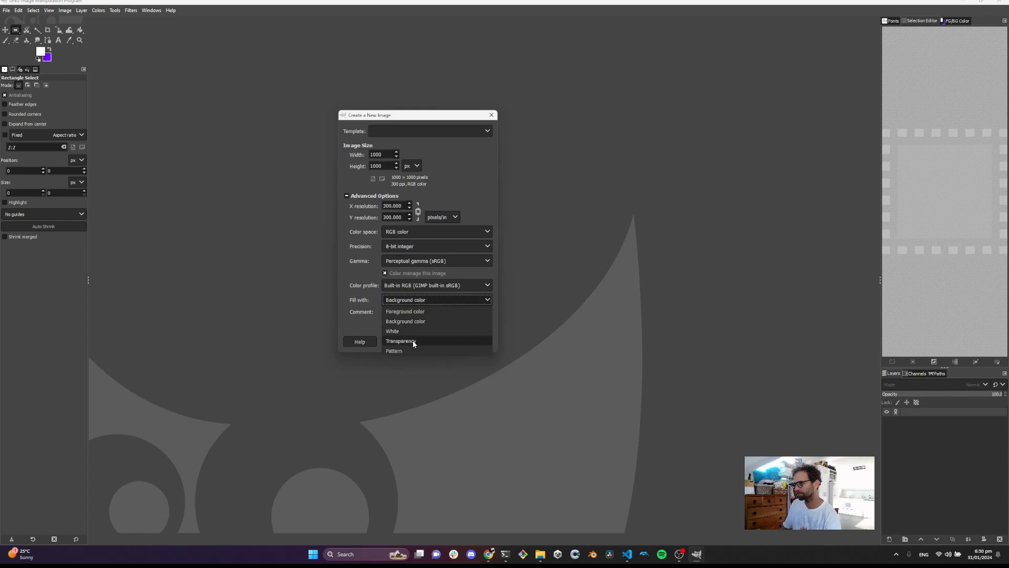
{"action": "left_click", "coordinate": [412, 340]}
{"action": "left_click", "coordinate": [441, 341]}
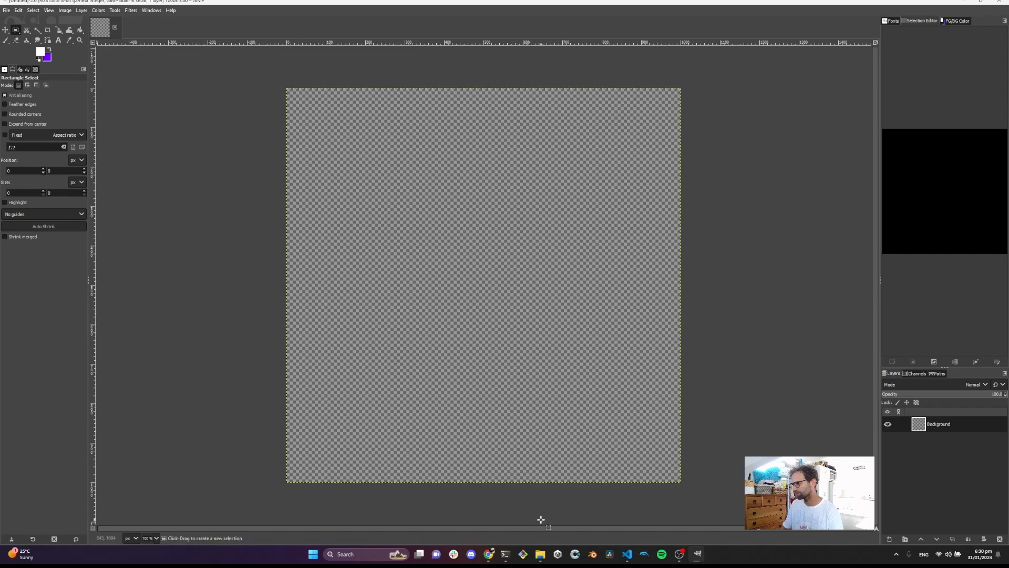
Switch to the browser's font generator page and copy the white "Chain Reaction" image
{"action": "left_click", "coordinate": [540, 555]}
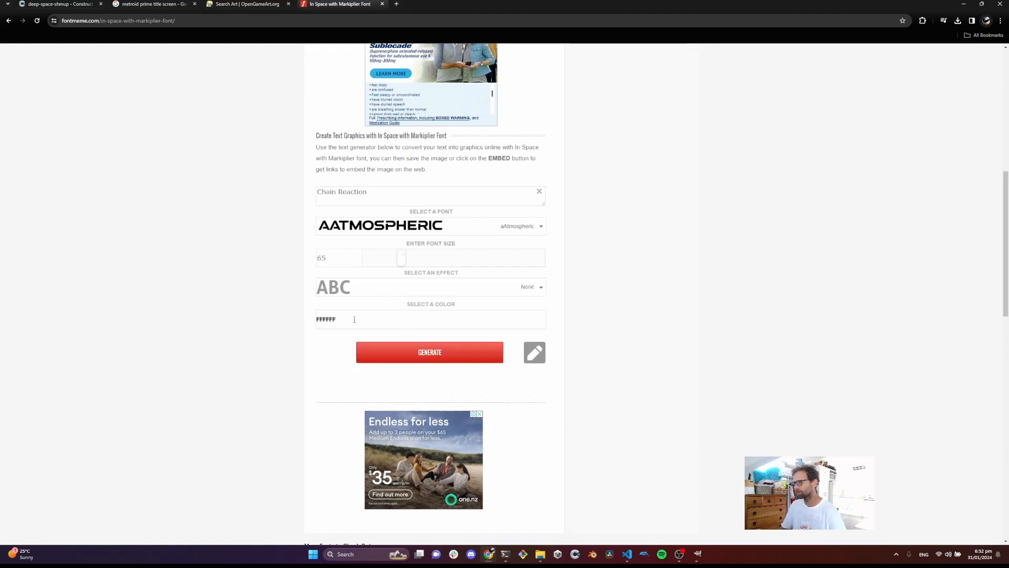
{"action": "right_click", "coordinate": [408, 373]}
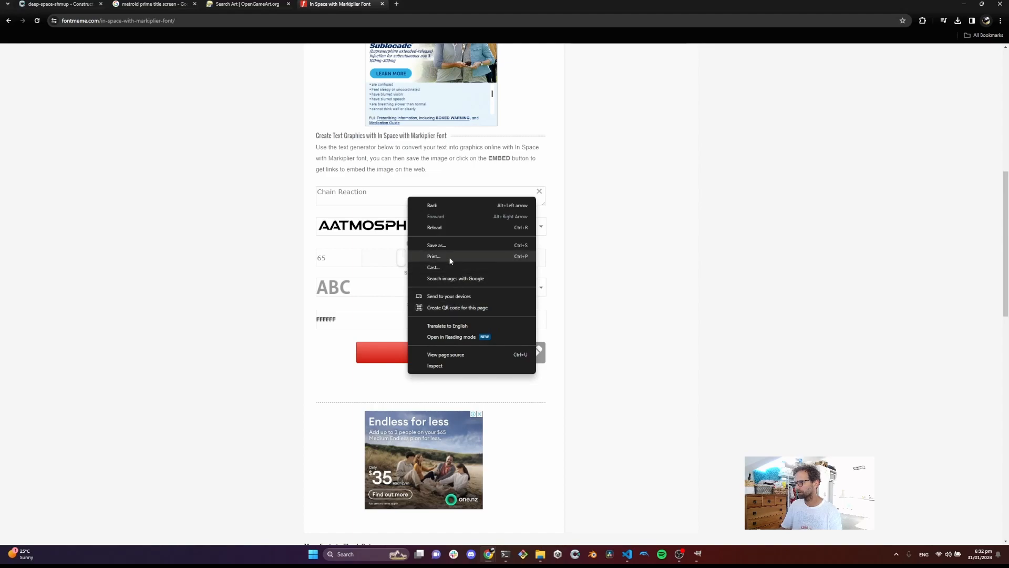
{"action": "right_click", "coordinate": [395, 391]}
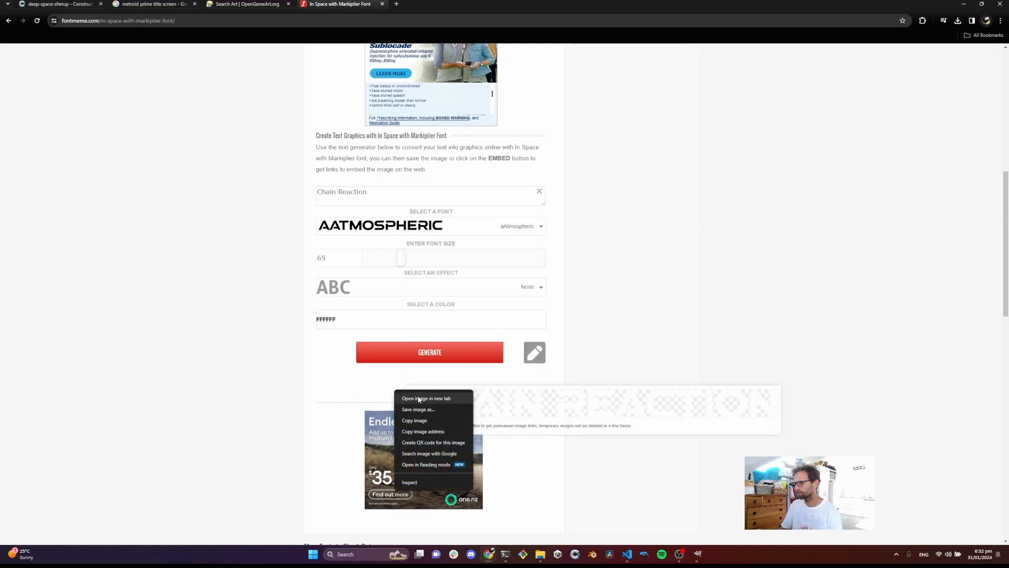
{"action": "left_click", "coordinate": [433, 418]}
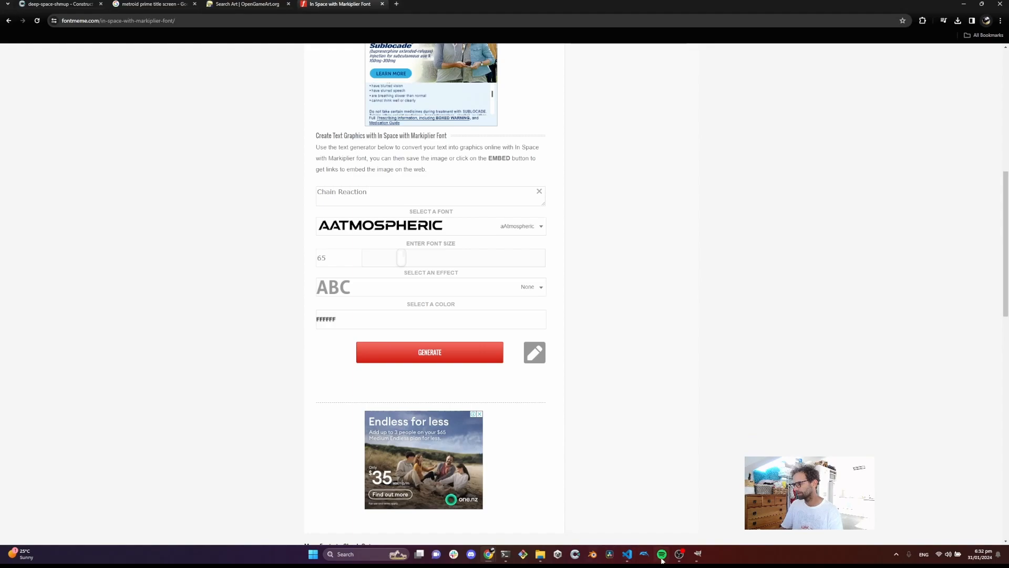
Return to GIMP and paste the copied "Chain Reaction" graphic into the transparent image
{"action": "left_click", "coordinate": [698, 554]}
{"action": "left_click", "coordinate": [546, 308]}
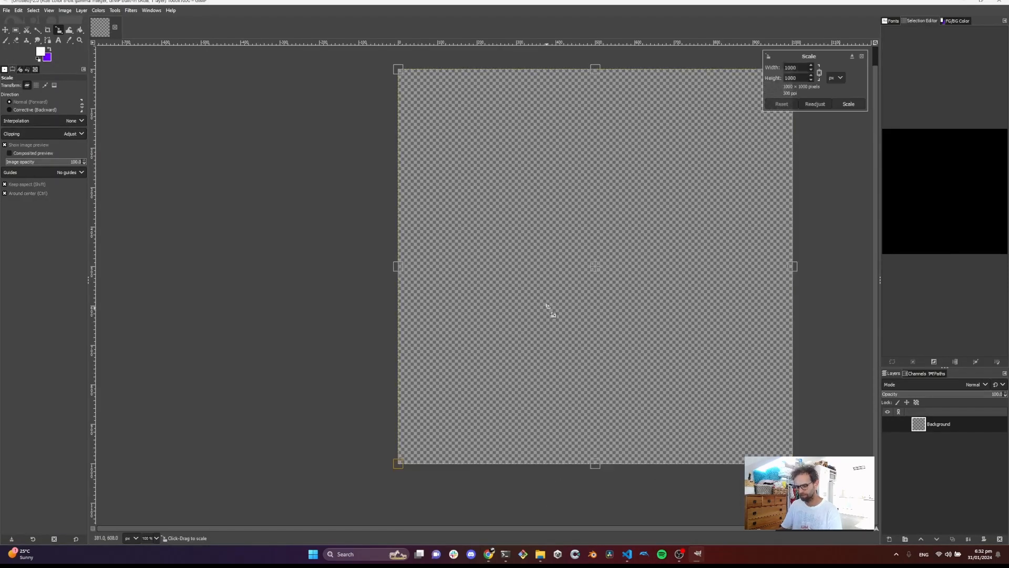
{"action": "key", "text": "Escape"}
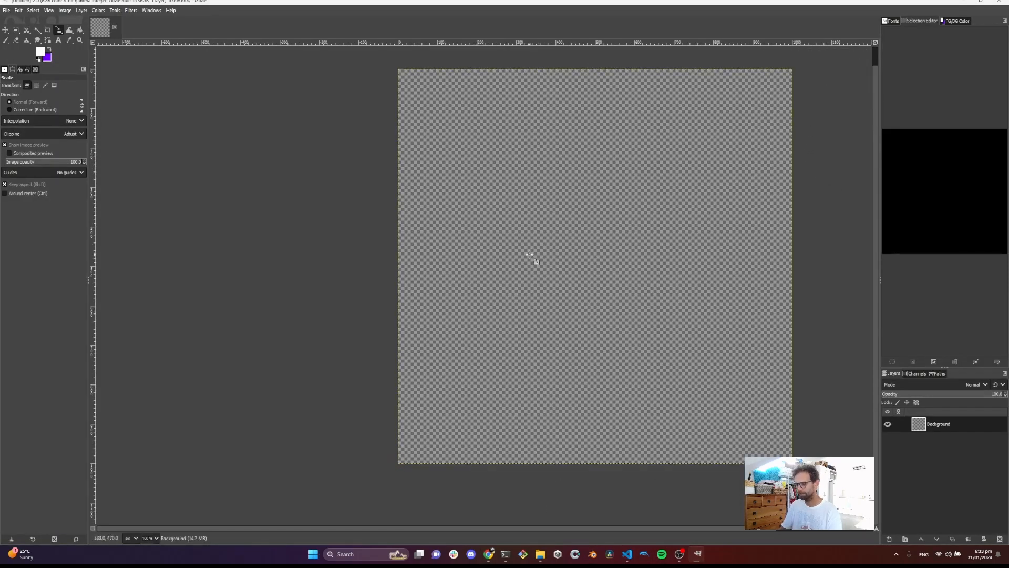
{"action": "key", "text": "ctrl+v"}
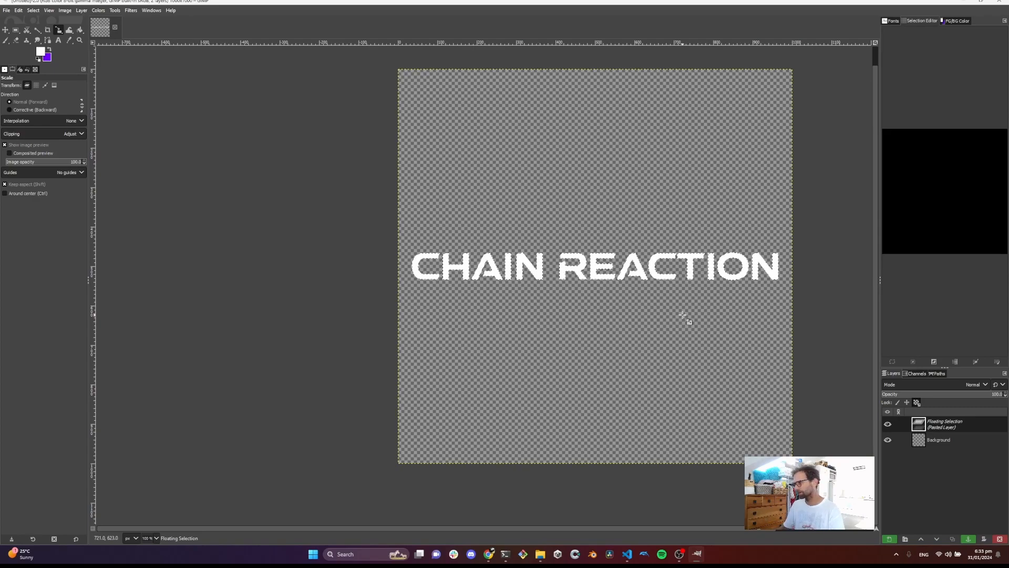
Nudge the pasted "Chain Reaction" graphic slightly upward with the Move tool
{"action": "key", "text": "m"}
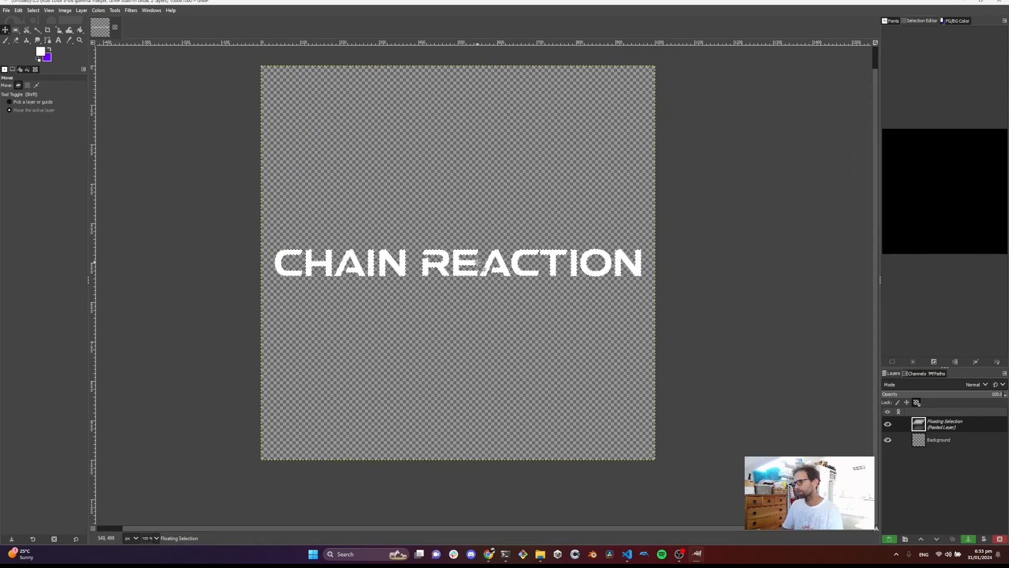
{"action": "key", "text": "Up"}
{"action": "key", "text": "Up"}
{"action": "key", "text": "Up"}
{"action": "key", "text": "Up"}
{"action": "key", "text": "Up"}
{"action": "key", "text": "Up"}
{"action": "key", "text": "Up"}
{"action": "key", "text": "Up"}
{"action": "key", "text": "Up"}
{"action": "key", "text": "Up"}
{"action": "key", "text": "Up"}
{"action": "key", "text": "Up"}
{"action": "key", "text": "Up"}
{"action": "key", "text": "Up"}
{"action": "key", "text": "Up"}
{"action": "key", "text": "Up"}
{"action": "key", "text": "Up"}
{"action": "key", "text": "Up"}
{"action": "key", "text": "Up"}
{"action": "key", "text": "Up"}
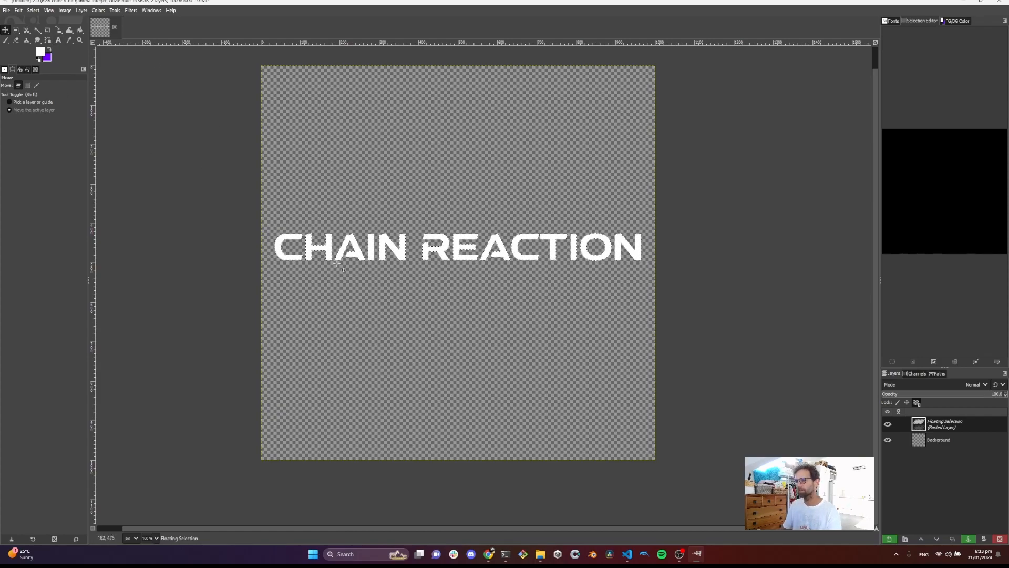
Anchor the floating "Chain Reaction" graphic onto the Background layer
{"action": "scroll", "coordinate": [305, 238], "scroll_direction": "up", "scroll_amount": 3}
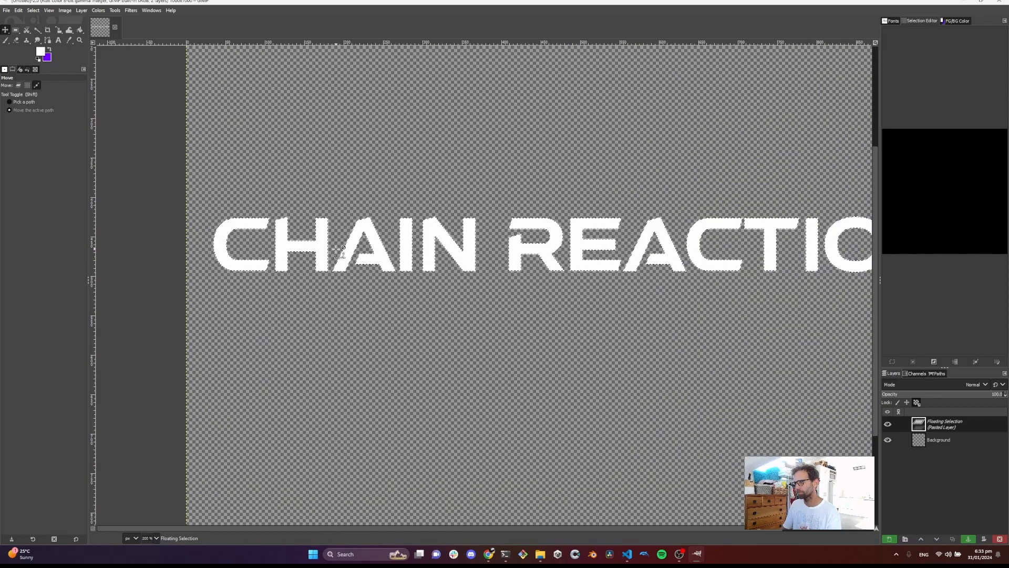
{"action": "scroll", "coordinate": [327, 241], "scroll_direction": "up", "scroll_amount": 1}
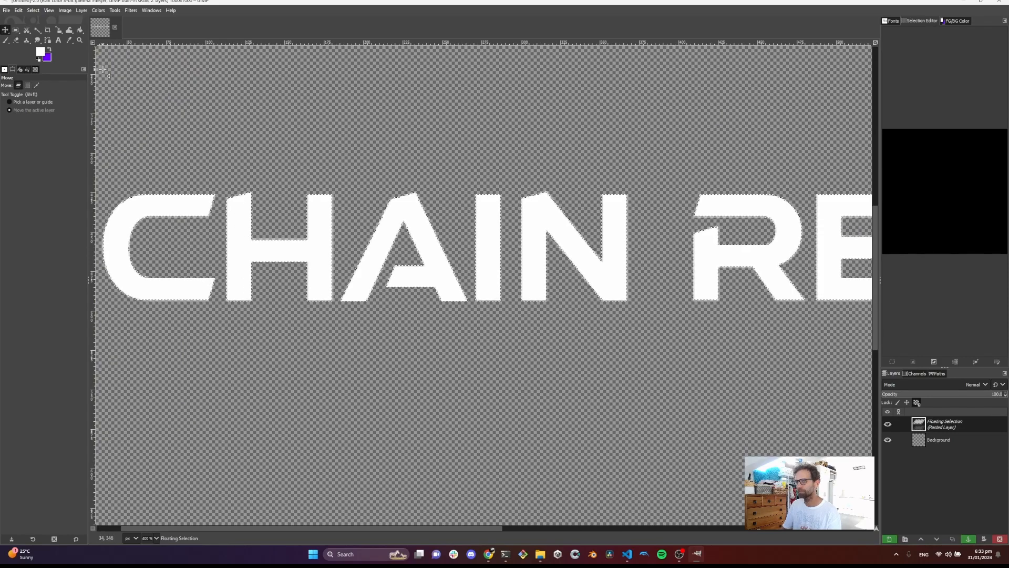
{"action": "right_click", "coordinate": [235, 256]}
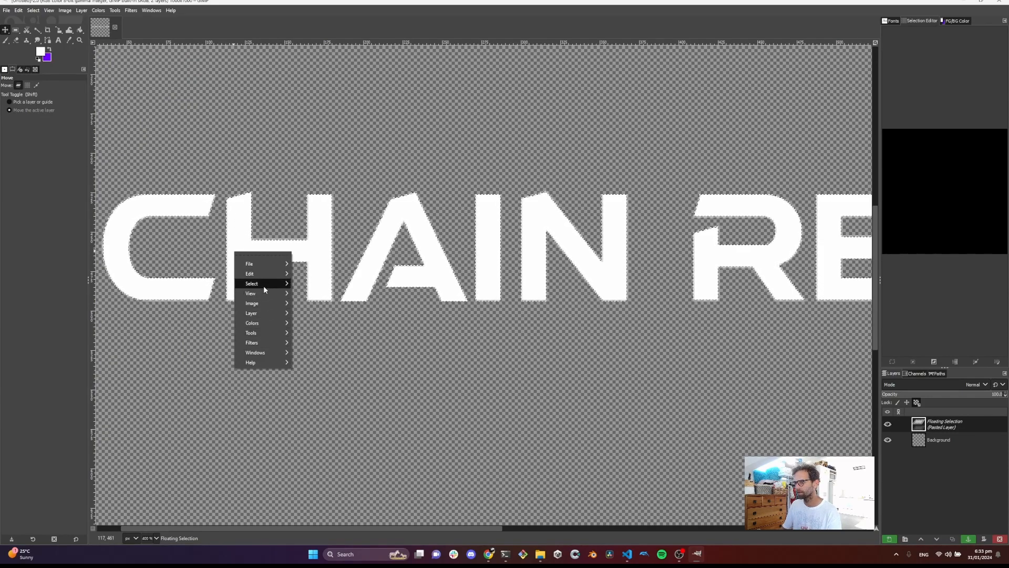
{"action": "mouse_move", "coordinate": [267, 286]}
{"action": "key", "text": "Escape"}
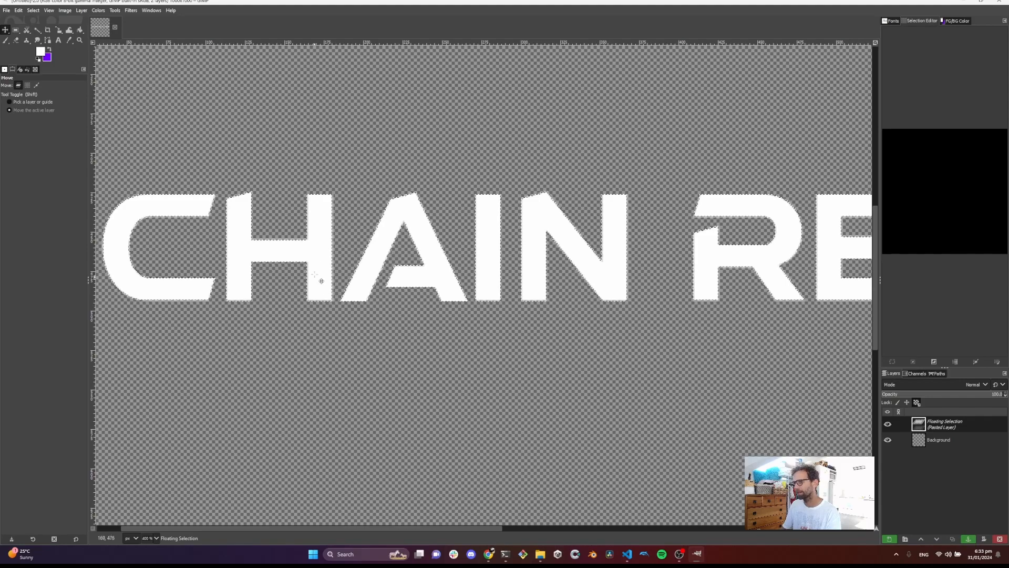
{"action": "scroll", "coordinate": [315, 227], "scroll_direction": "down", "scroll_amount": 1}
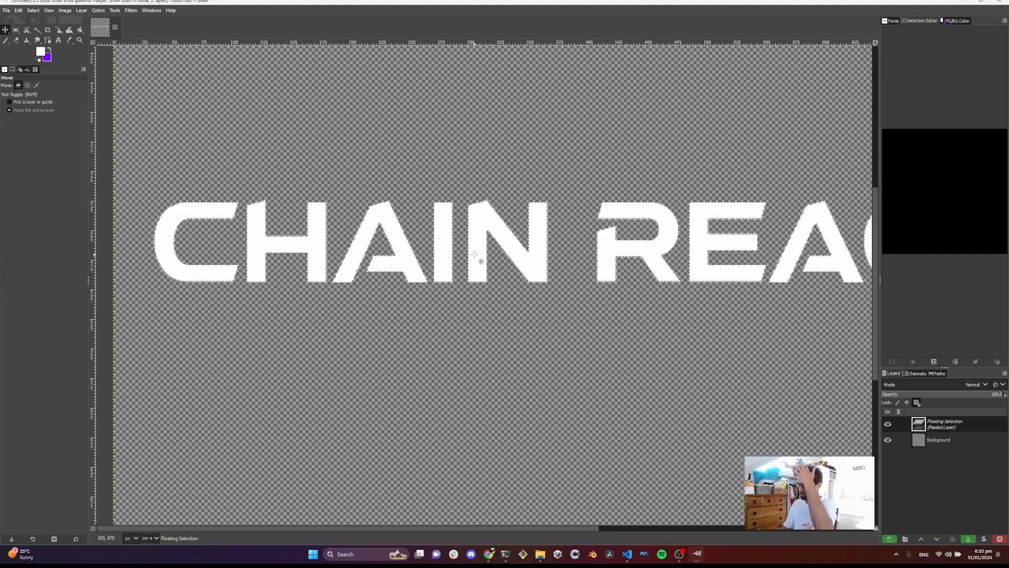
{"action": "left_click", "coordinate": [972, 544]}
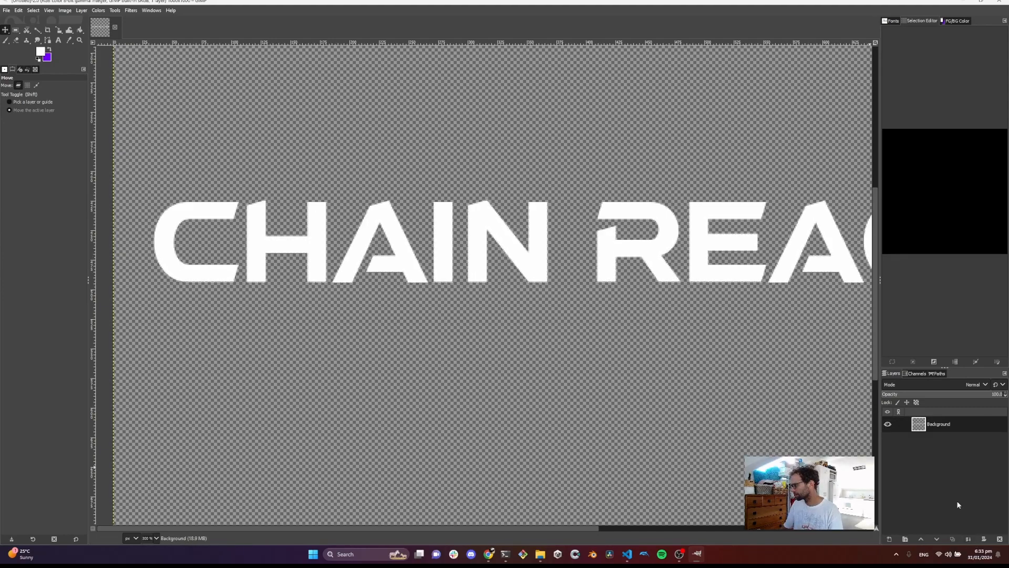
Rename the Background layer as Title
{"action": "double_click", "coordinate": [936, 425]}
{"action": "type", "text": "Title"}
{"action": "key", "text": "Return"}
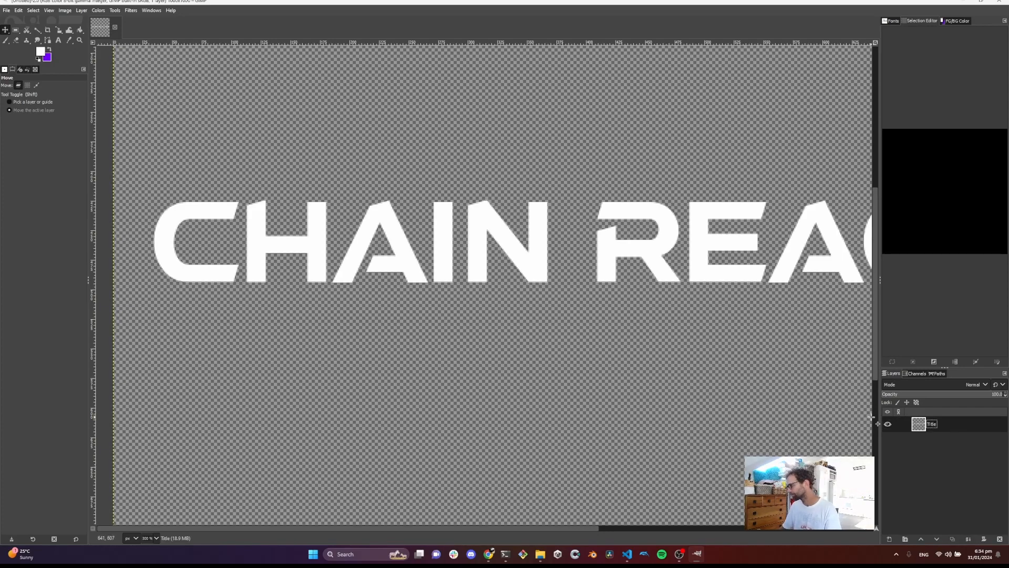
Select the transparent area with Select by Color set to Alpha, and invert the selection to the lettering
{"action": "scroll", "coordinate": [625, 284], "scroll_direction": "down", "scroll_amount": 4}
{"action": "scroll", "coordinate": [623, 287], "scroll_direction": "up", "scroll_amount": 1}
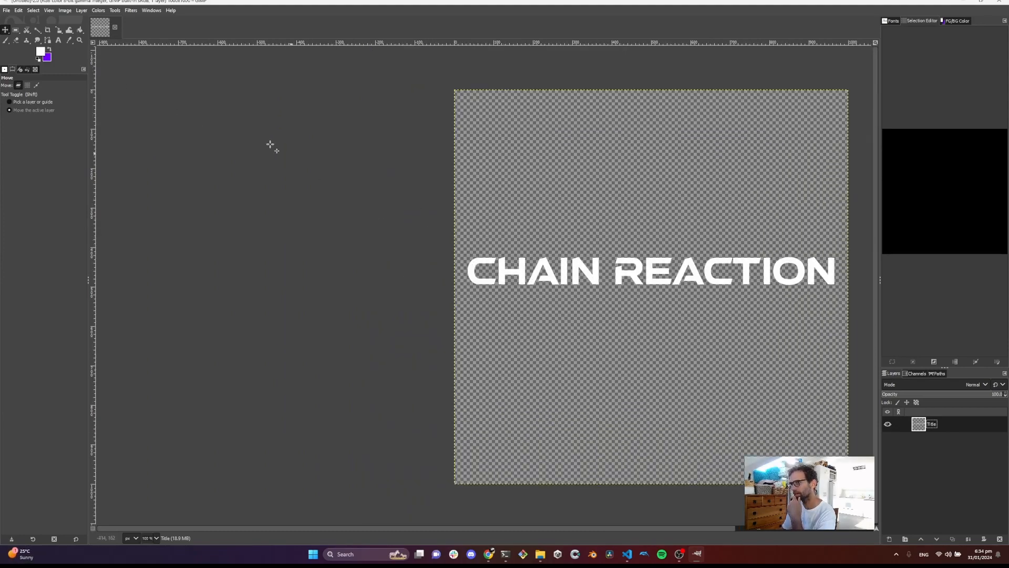
{"action": "left_click", "coordinate": [36, 31]}
{"action": "left_click", "coordinate": [64, 41]}
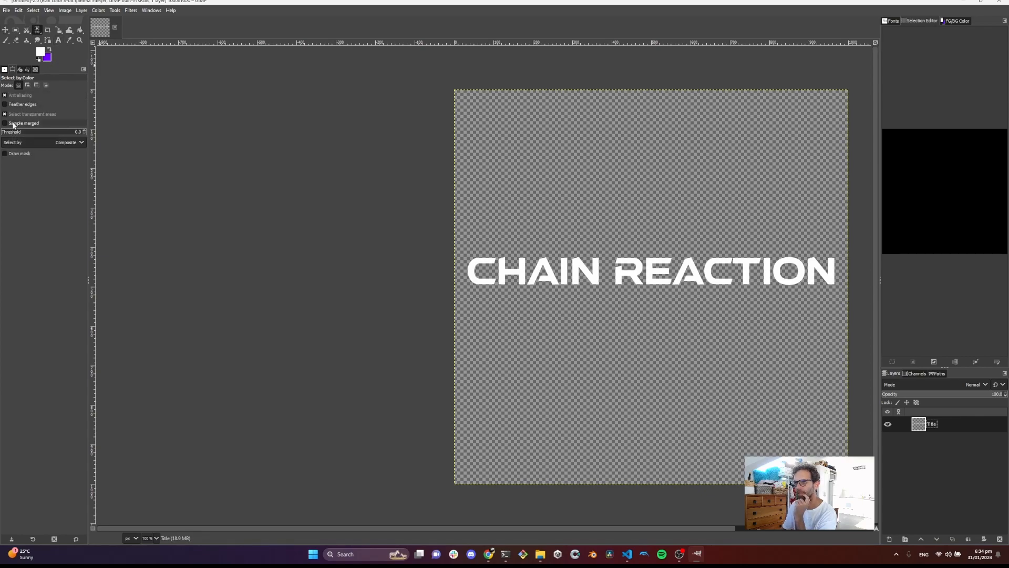
{"action": "left_click", "coordinate": [34, 142]}
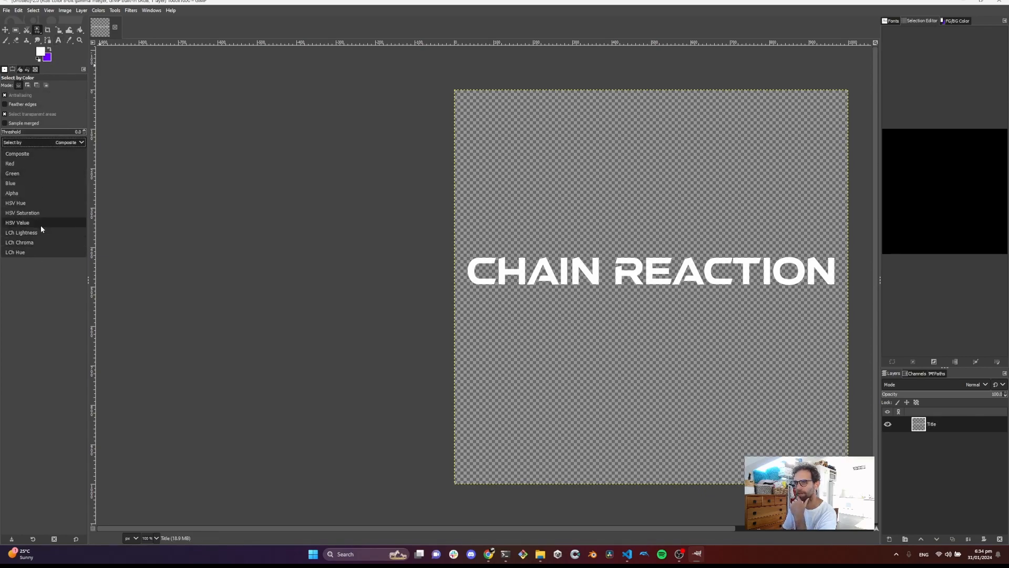
{"action": "left_click", "coordinate": [37, 193]}
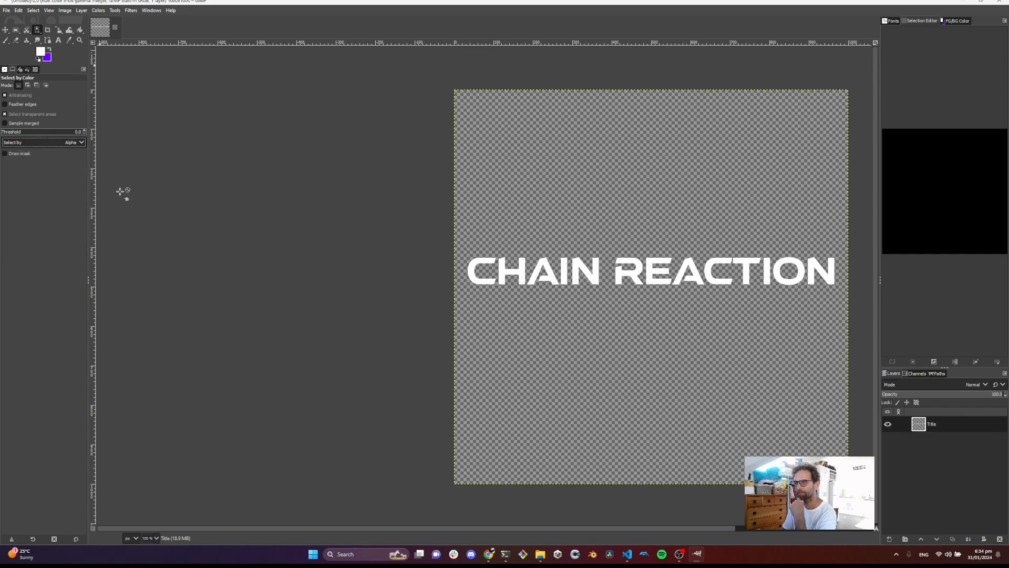
{"action": "left_click", "coordinate": [562, 189]}
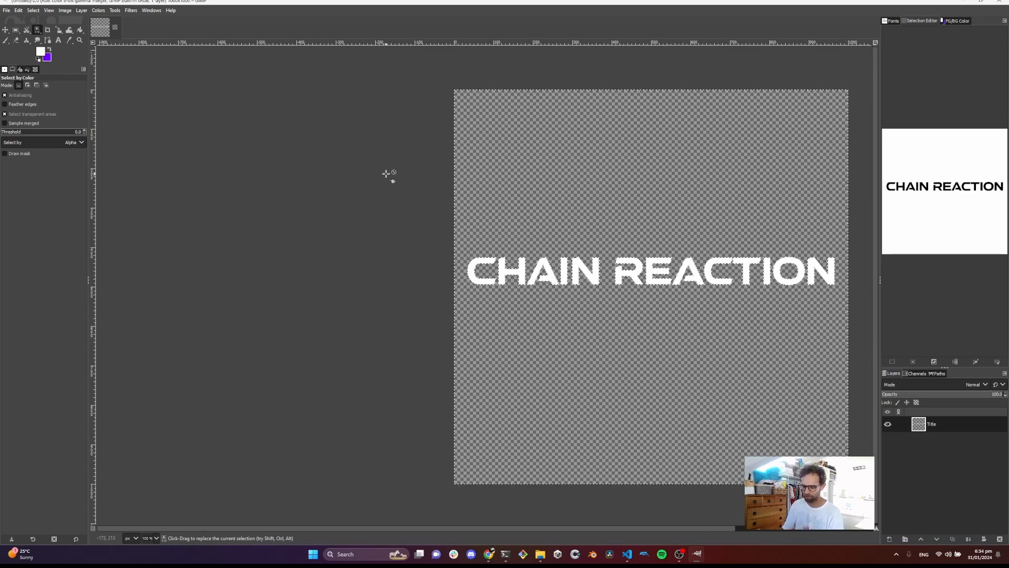
{"action": "key", "text": "ctrl+i"}
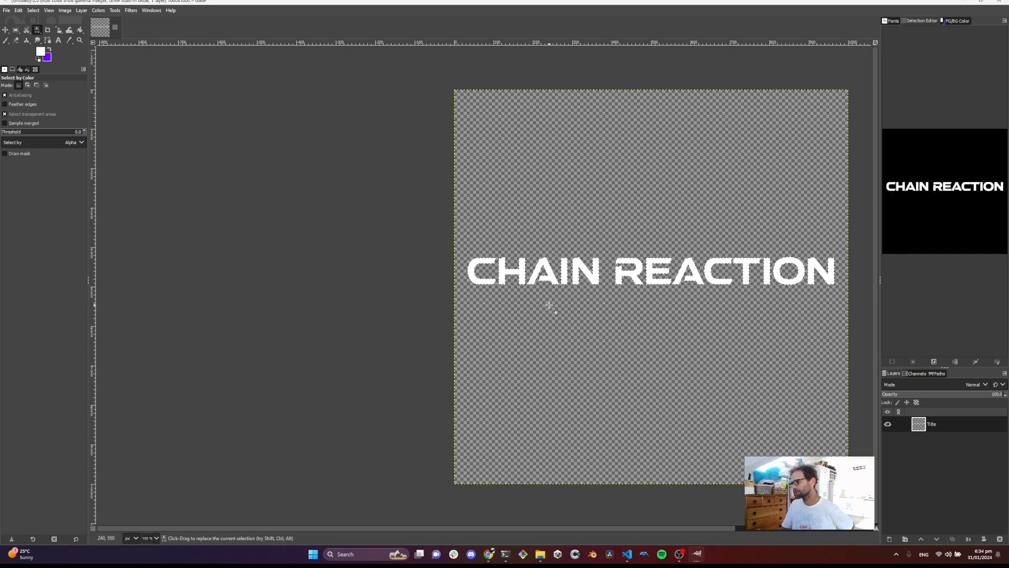
Try growing the lettering selection by 15 px, and undo the growth
{"action": "left_click_drag", "start_coordinate": [601, 255], "coordinate": [432, 235]}
{"action": "scroll", "coordinate": [407, 256], "scroll_direction": "up", "scroll_amount": 4}
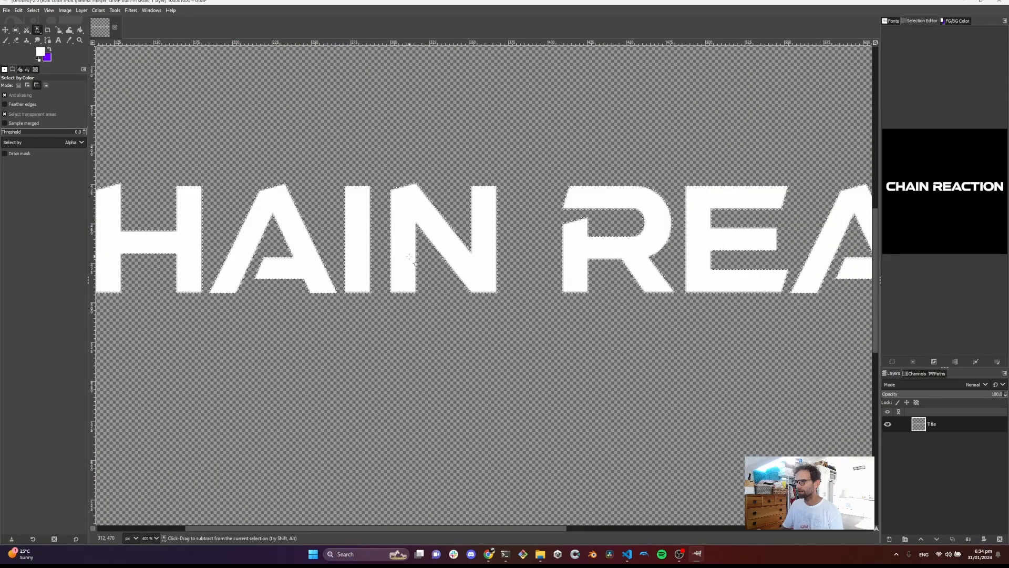
{"action": "scroll", "coordinate": [410, 258], "scroll_direction": "down", "scroll_amount": 2}
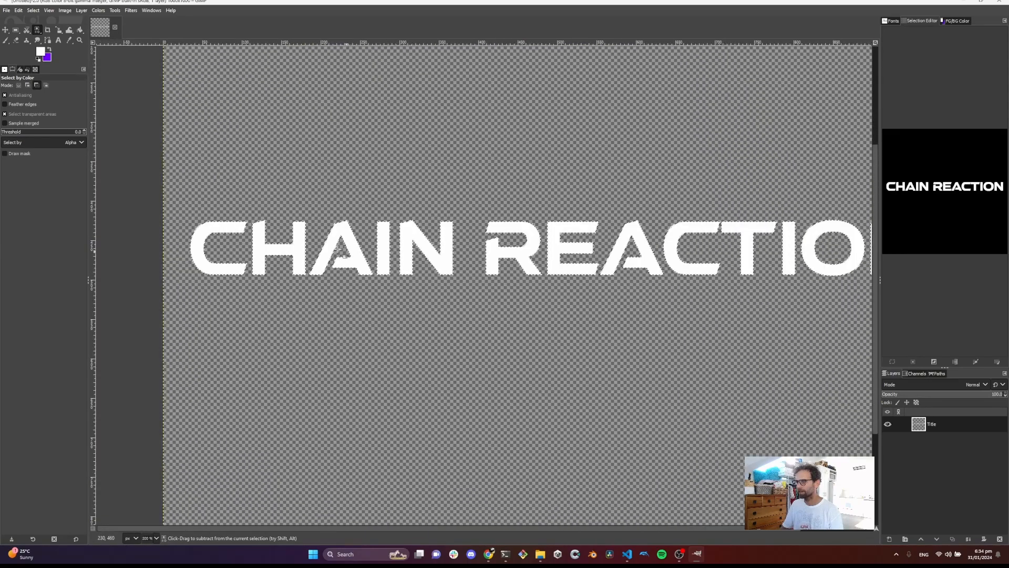
{"action": "right_click", "coordinate": [200, 244]}
{"action": "mouse_move", "coordinate": [225, 271]}
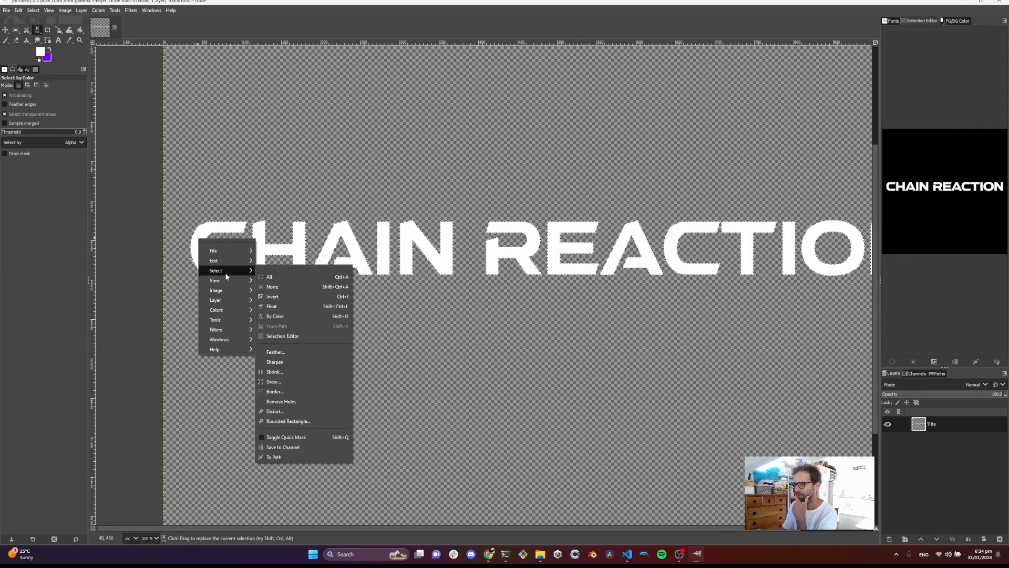
{"action": "left_click", "coordinate": [286, 382]}
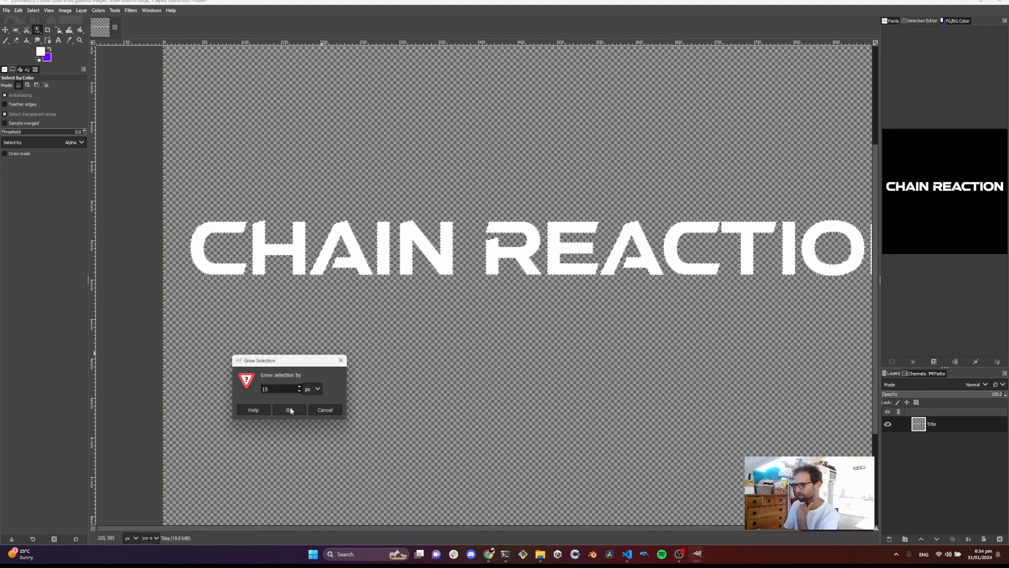
{"action": "left_click", "coordinate": [289, 409]}
{"action": "scroll", "coordinate": [264, 246], "scroll_direction": "up", "scroll_amount": 1}
{"action": "scroll", "coordinate": [264, 246], "scroll_direction": "down", "scroll_amount": 1}
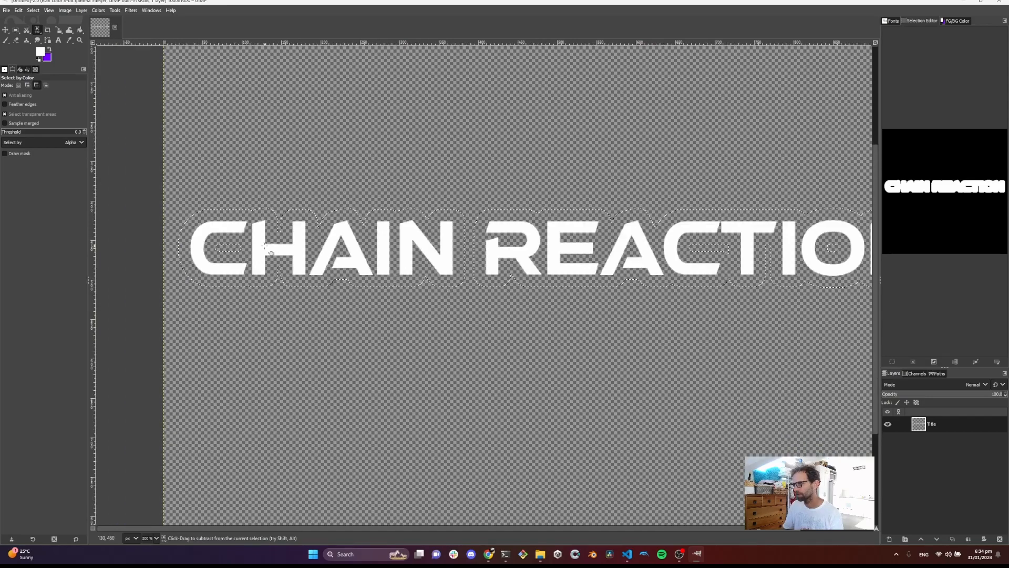
{"action": "scroll", "coordinate": [265, 247], "scroll_direction": "down", "scroll_amount": 1}
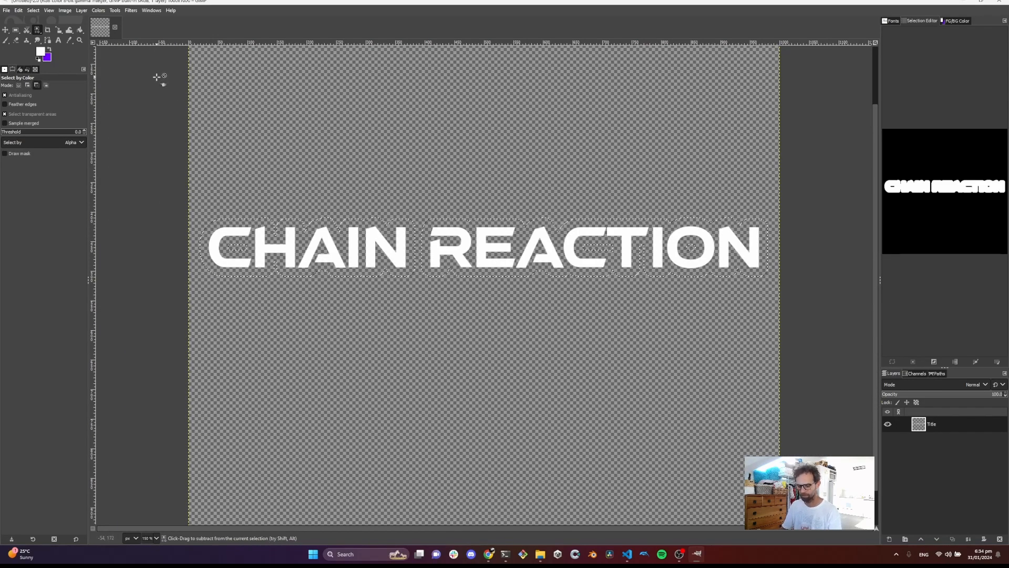
{"action": "key", "text": "ctrl+z"}
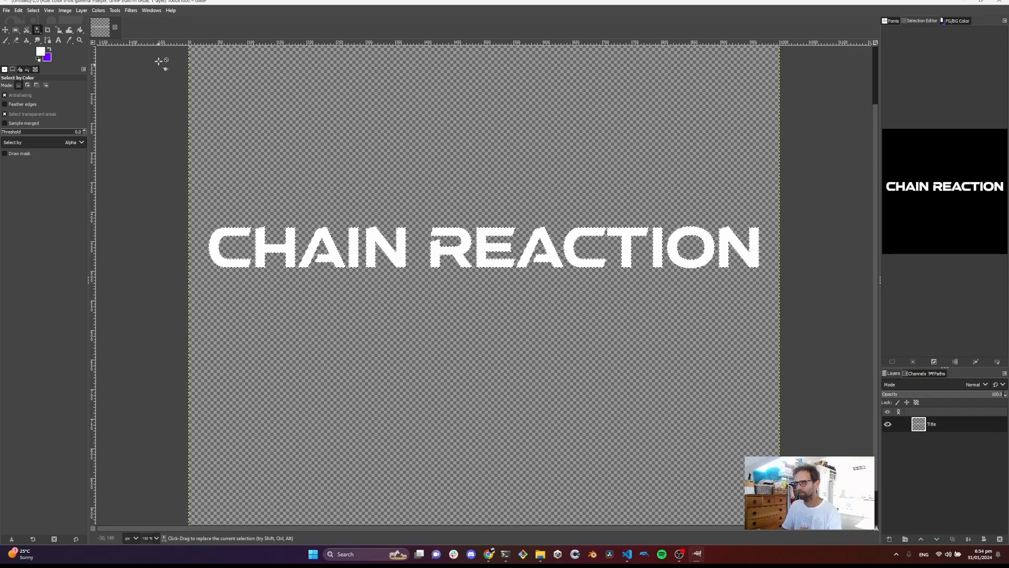
Grow the lettering selection by a smaller amount than 15 px
{"action": "right_click", "coordinate": [216, 254]}
{"action": "mouse_move", "coordinate": [255, 281]}
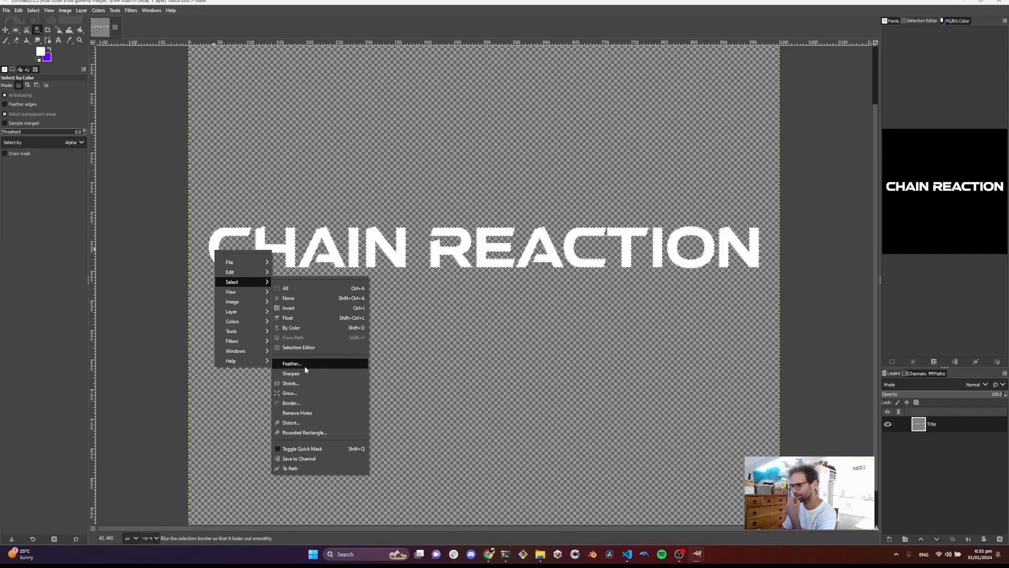
{"action": "left_click", "coordinate": [298, 391]}
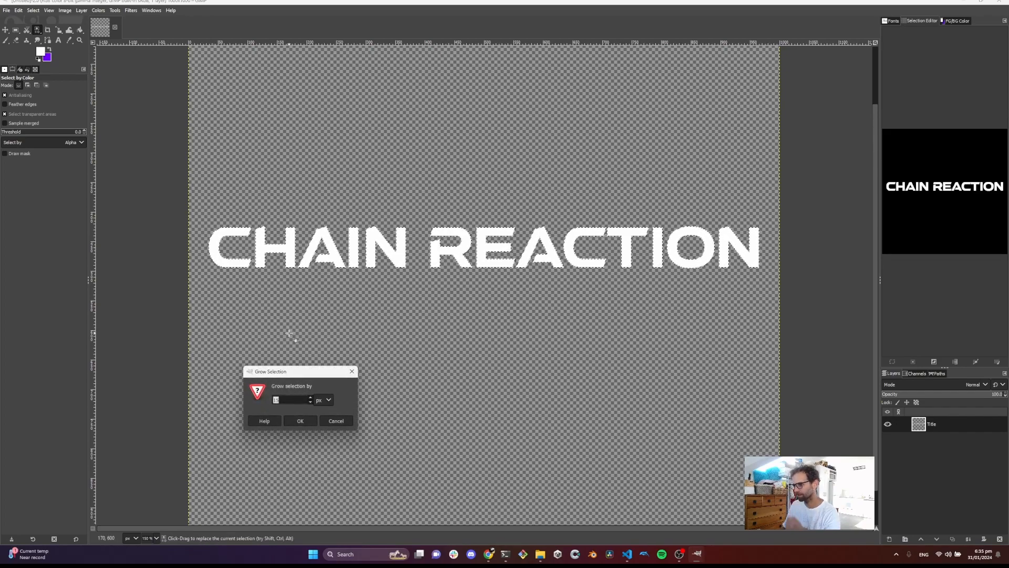
{"action": "left_click", "coordinate": [300, 420]}
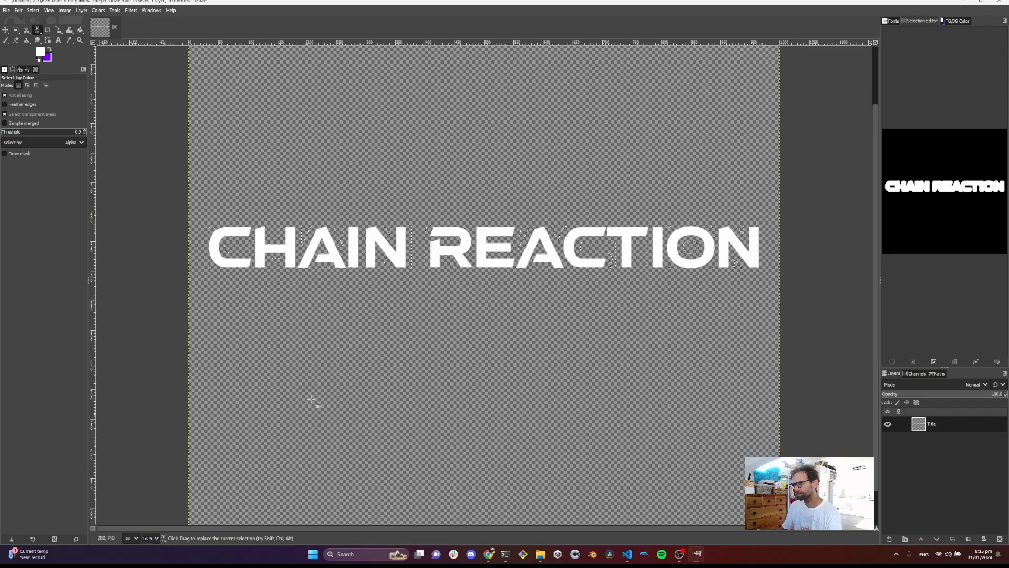
Copy the grown letter selection from the Title layer and paste it as a new layer
{"action": "scroll", "coordinate": [214, 201], "scroll_direction": "up", "scroll_amount": 1}
{"action": "scroll", "coordinate": [266, 229], "scroll_direction": "down", "scroll_amount": 1}
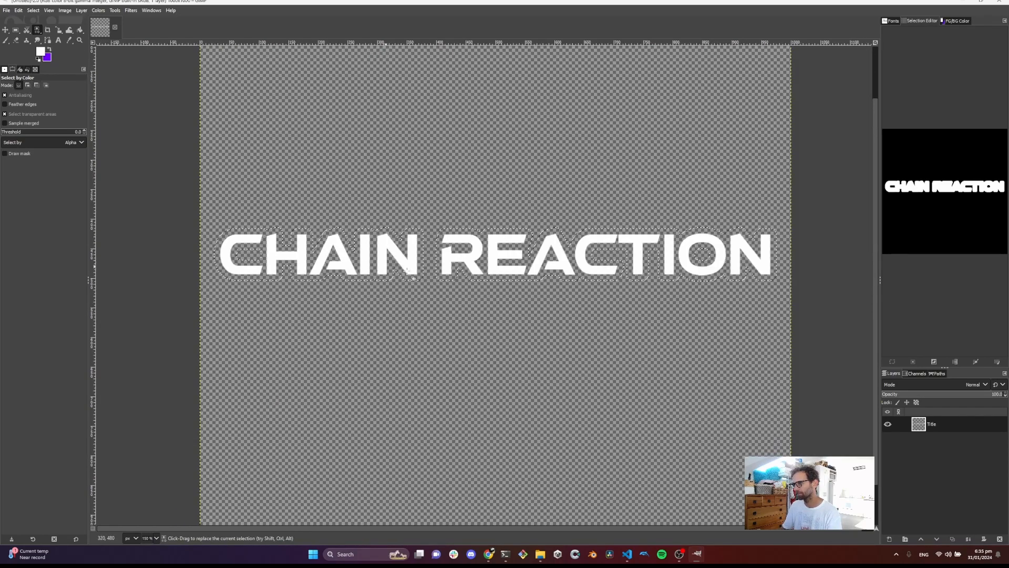
{"action": "key", "text": "ctrl+c"}
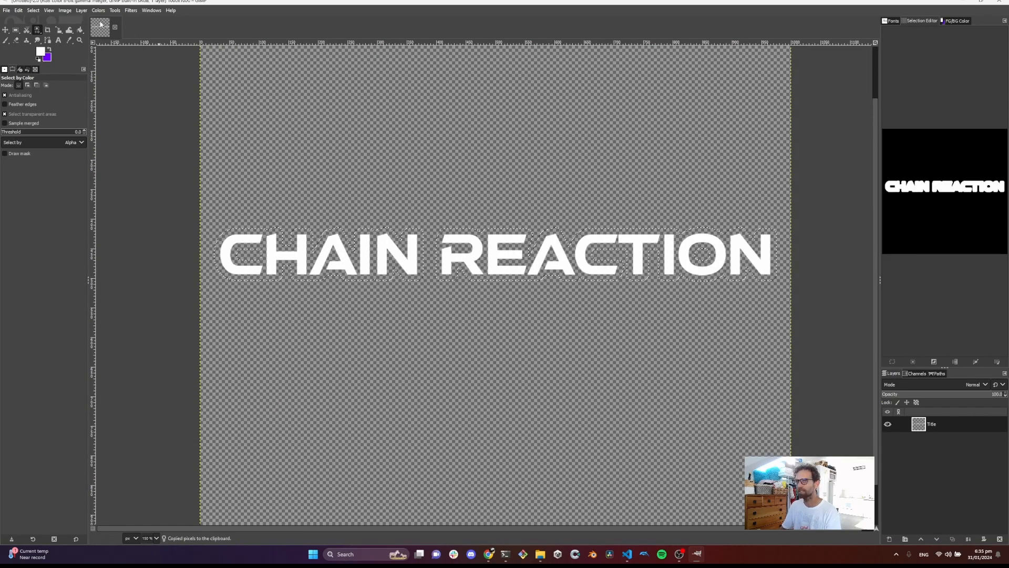
{"action": "left_click", "coordinate": [18, 10]}
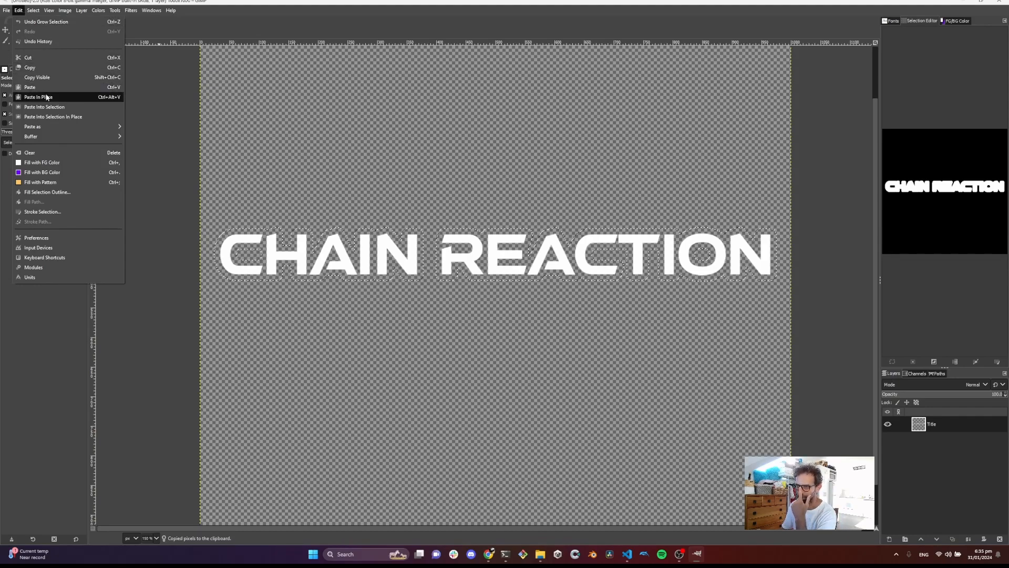
{"action": "mouse_move", "coordinate": [51, 126]}
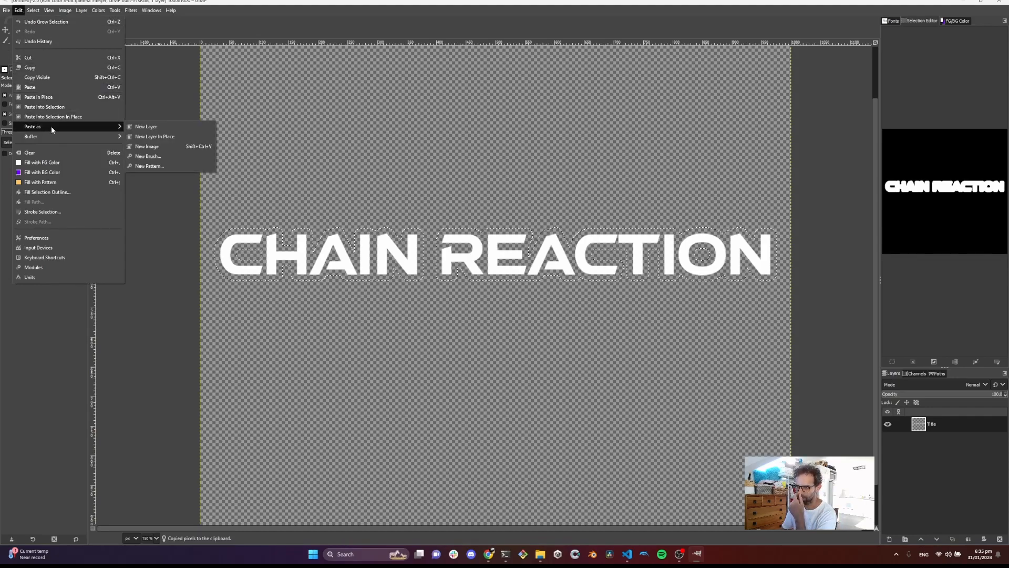
{"action": "left_click", "coordinate": [175, 125]}
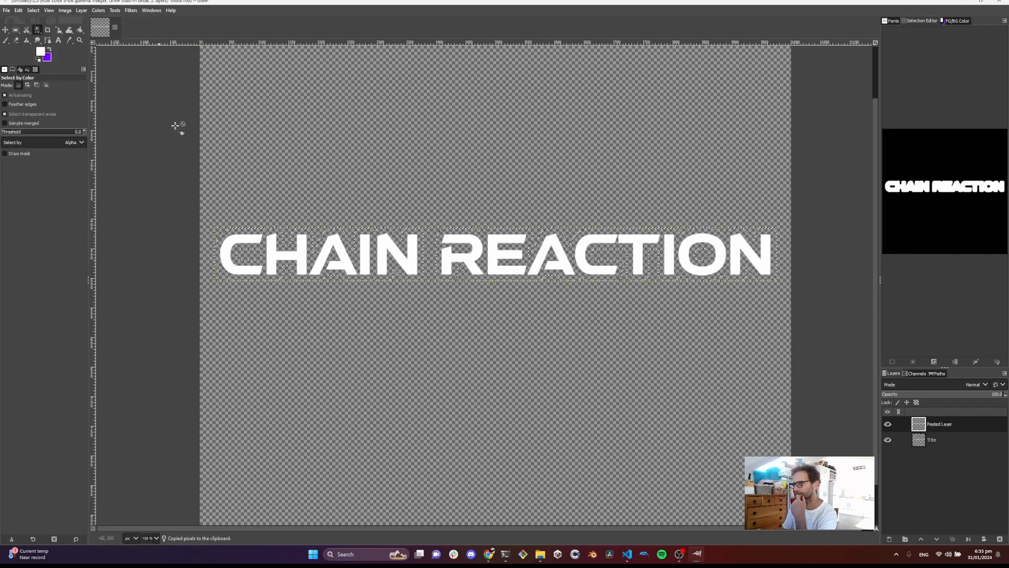
Rename the pasted layer to Outline and place it beneath the Title layer
{"action": "double_click", "coordinate": [940, 424]}
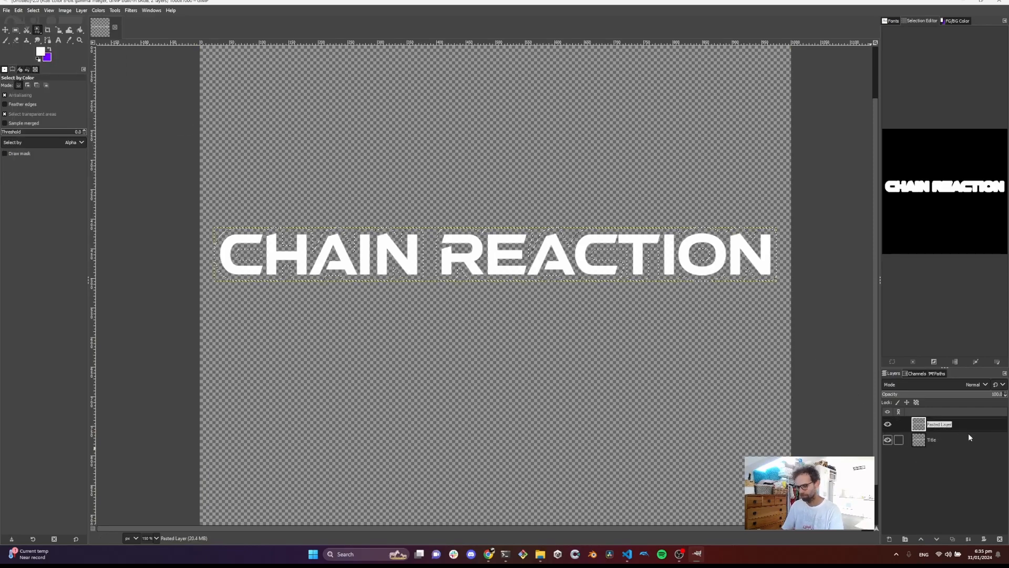
{"action": "type", "text": "Outline"}
{"action": "key", "text": "Return"}
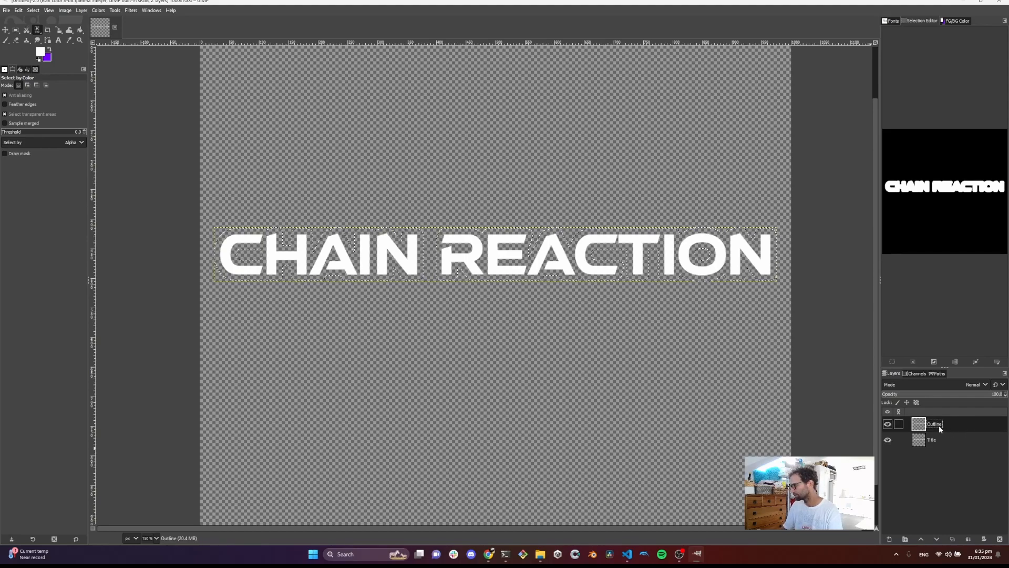
{"action": "left_click_drag", "start_coordinate": [938, 425], "coordinate": [940, 447]}
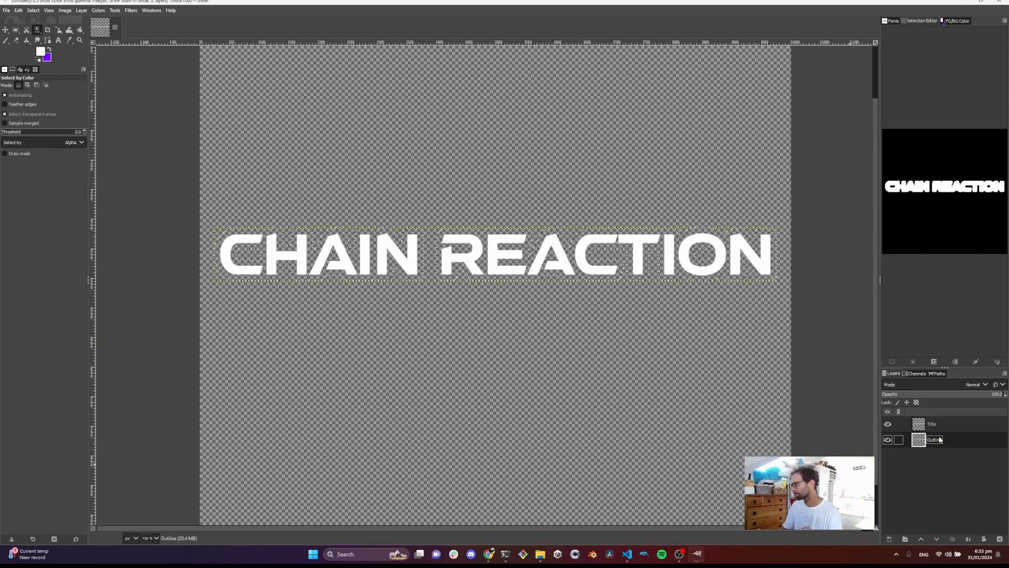
Set the foreground color to black and bucket-fill the whole grown letter selection on the Outline layer
{"action": "scroll", "coordinate": [305, 286], "scroll_direction": "up", "scroll_amount": 1}
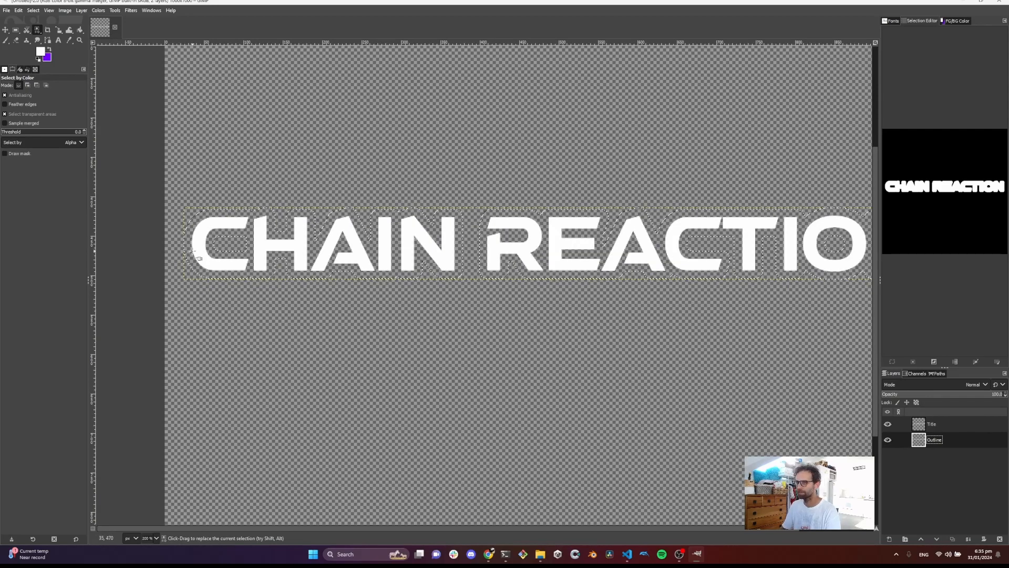
{"action": "left_click", "coordinate": [80, 30]}
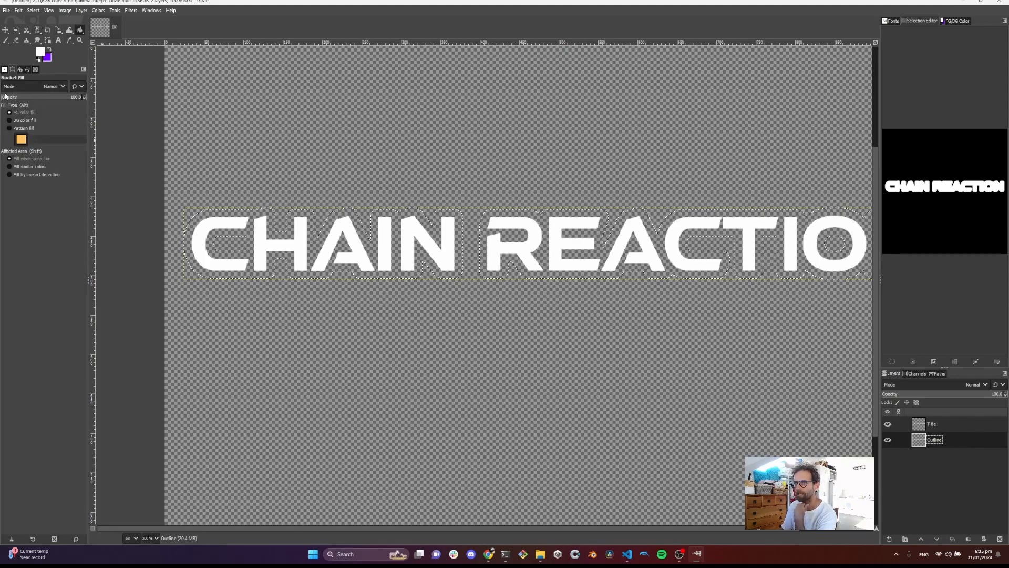
{"action": "left_click", "coordinate": [5, 70]}
{"action": "left_click", "coordinate": [12, 70]}
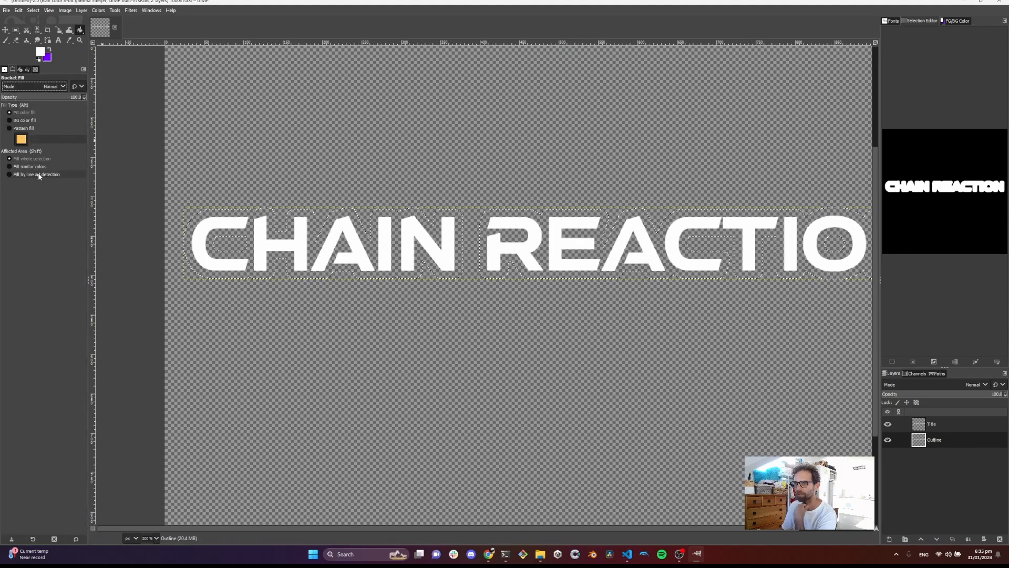
{"action": "left_click", "coordinate": [41, 53]}
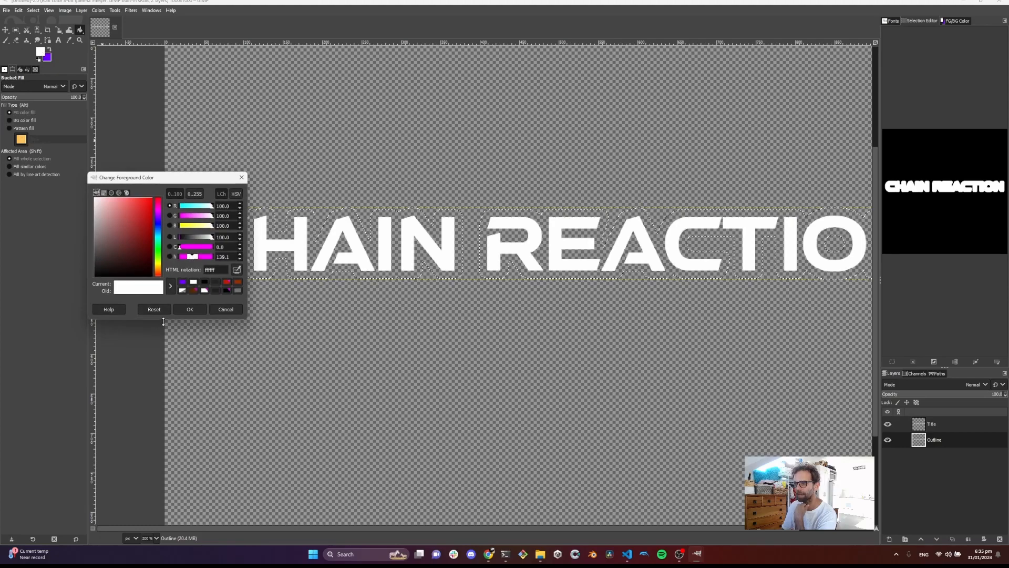
{"action": "left_click", "coordinate": [205, 282]}
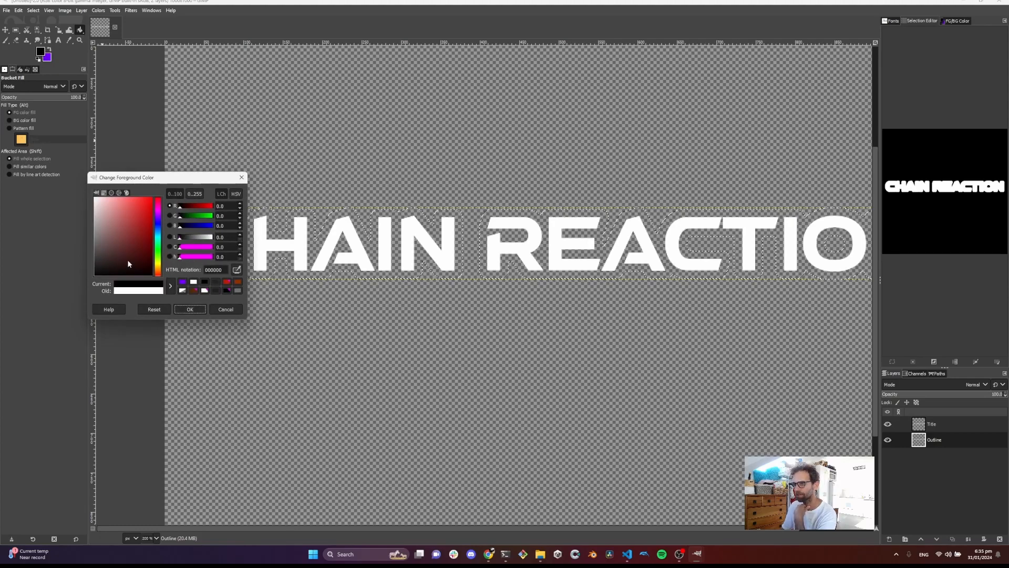
{"action": "left_click", "coordinate": [190, 310]}
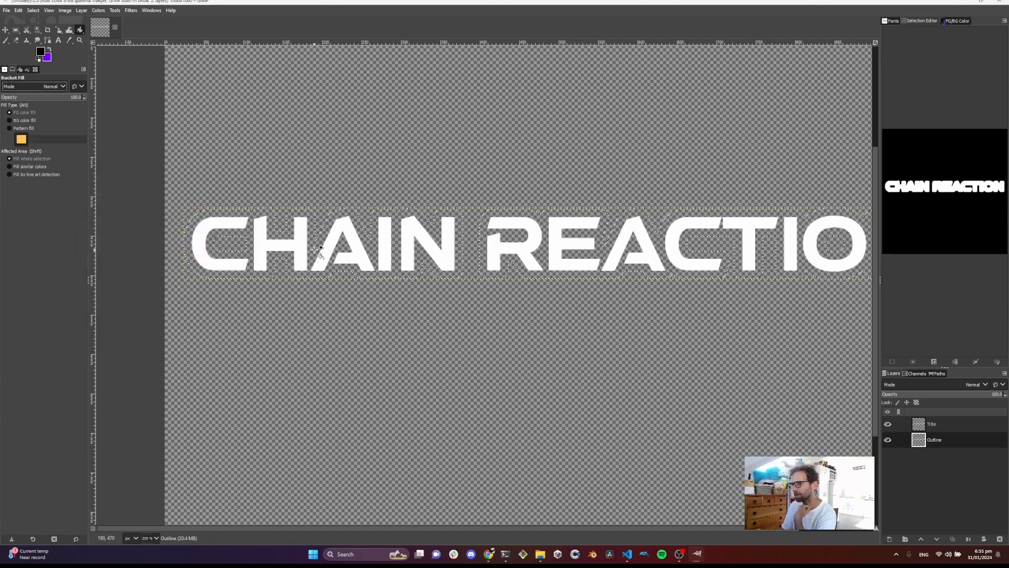
{"action": "left_click", "coordinate": [358, 315]}
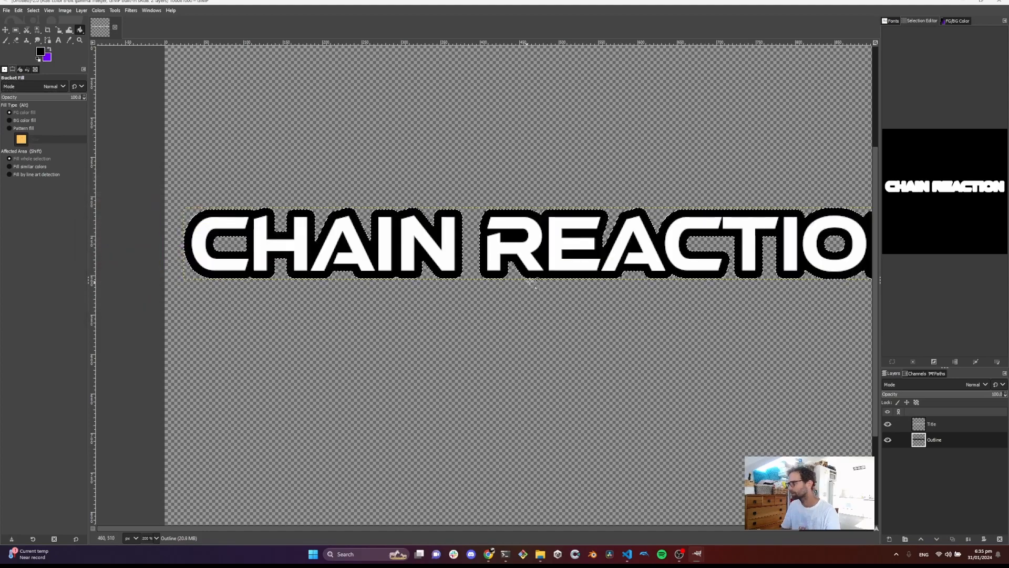
Duplicate the Outline layer and place the copy at the bottom of the layer stack
{"action": "scroll", "coordinate": [617, 262], "scroll_direction": "down", "scroll_amount": 2}
{"action": "scroll", "coordinate": [619, 261], "scroll_direction": "up", "scroll_amount": 1}
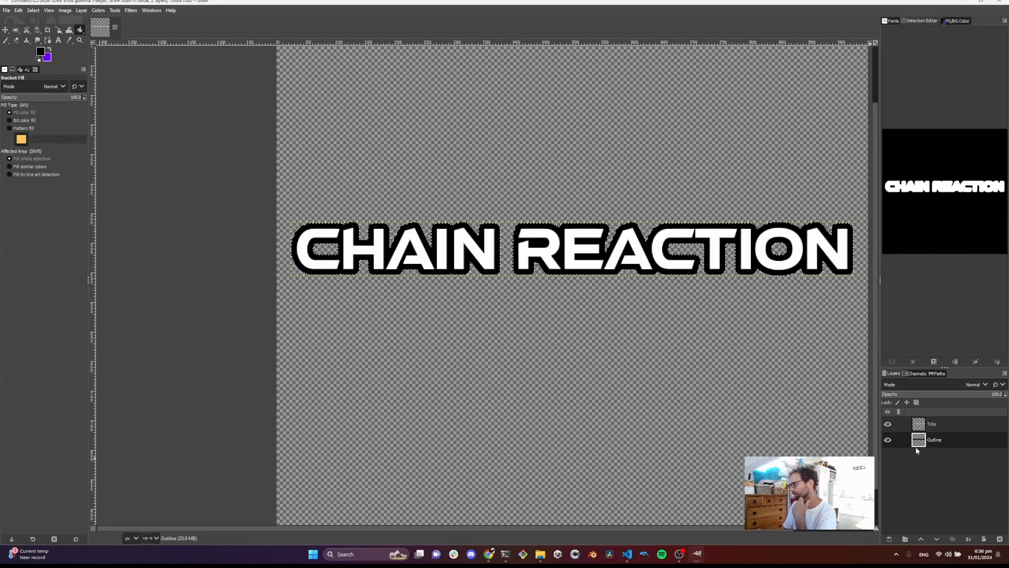
{"action": "right_click", "coordinate": [939, 443]}
{"action": "left_click", "coordinate": [893, 236]}
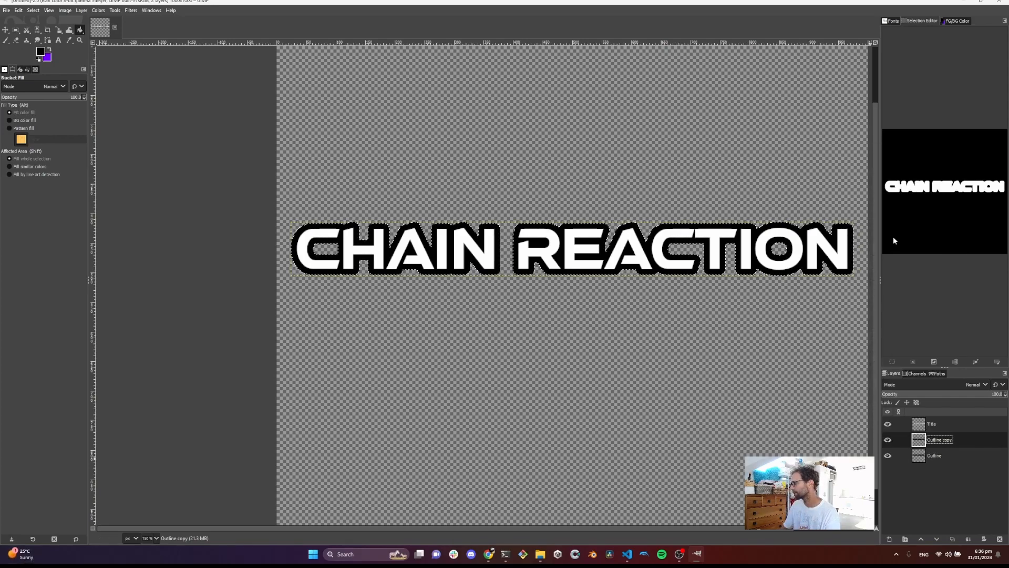
{"action": "left_click_drag", "start_coordinate": [932, 442], "coordinate": [933, 466]}
{"action": "right_click", "coordinate": [935, 460]}
{"action": "key", "text": "Escape"}
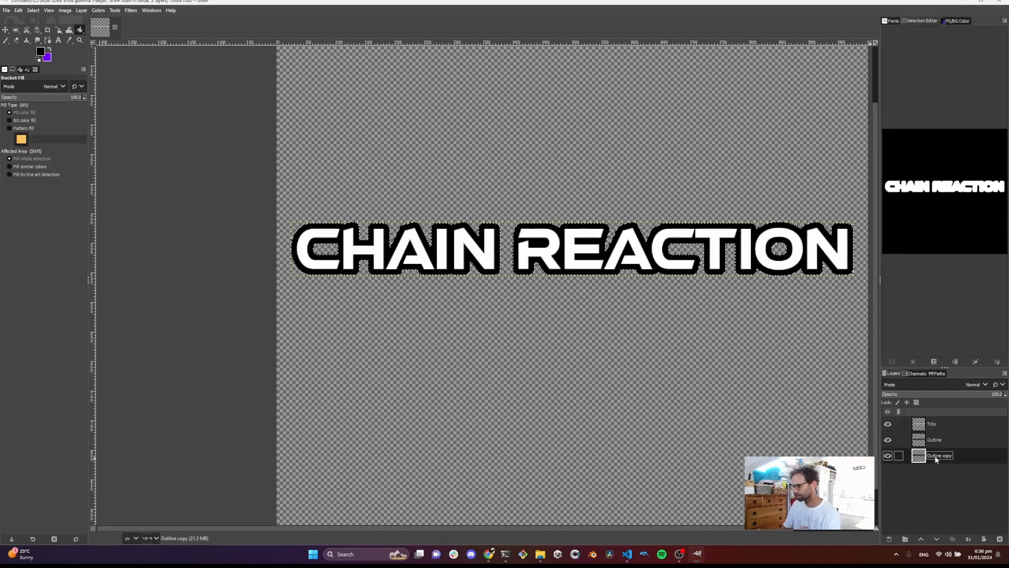
Rename the duplicated outline layer to Outline BG
{"action": "double_click", "coordinate": [935, 459]}
{"action": "key", "text": "Right"}
{"action": "key", "text": "ctrl+shift+Left"}
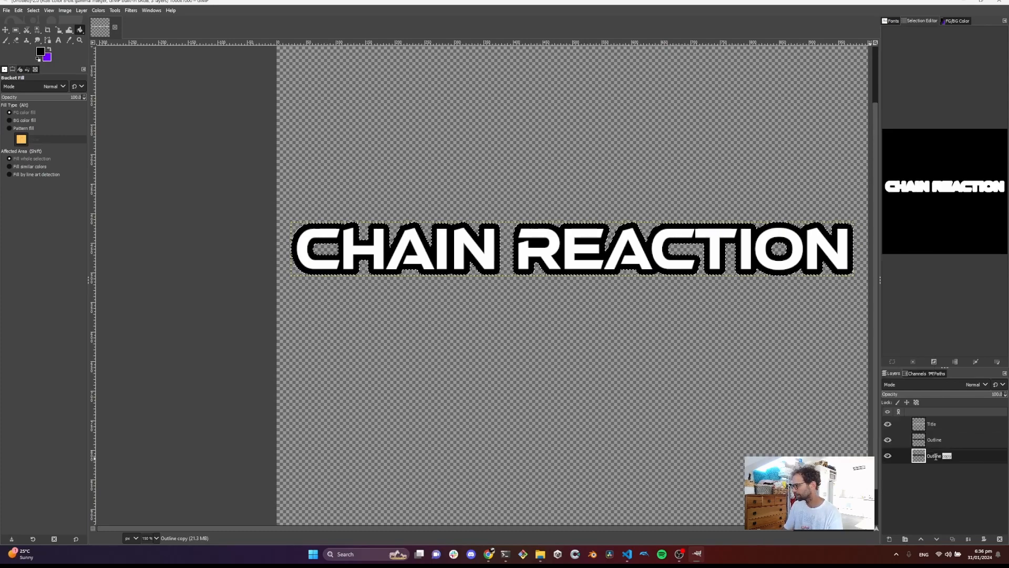
{"action": "type", "text": "BG"}
{"action": "key", "text": "Return"}
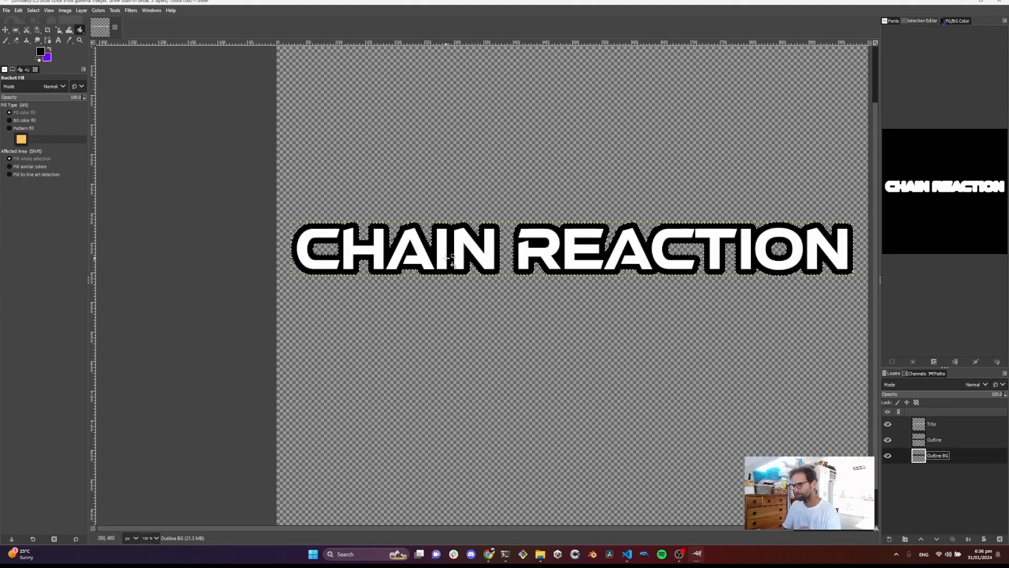
Move the Outline BG layer a few pixels straight down to add depth below the lettering
{"action": "key", "text": "m"}
{"action": "left_click_drag", "start_coordinate": [470, 250], "coordinate": [470, 256]}
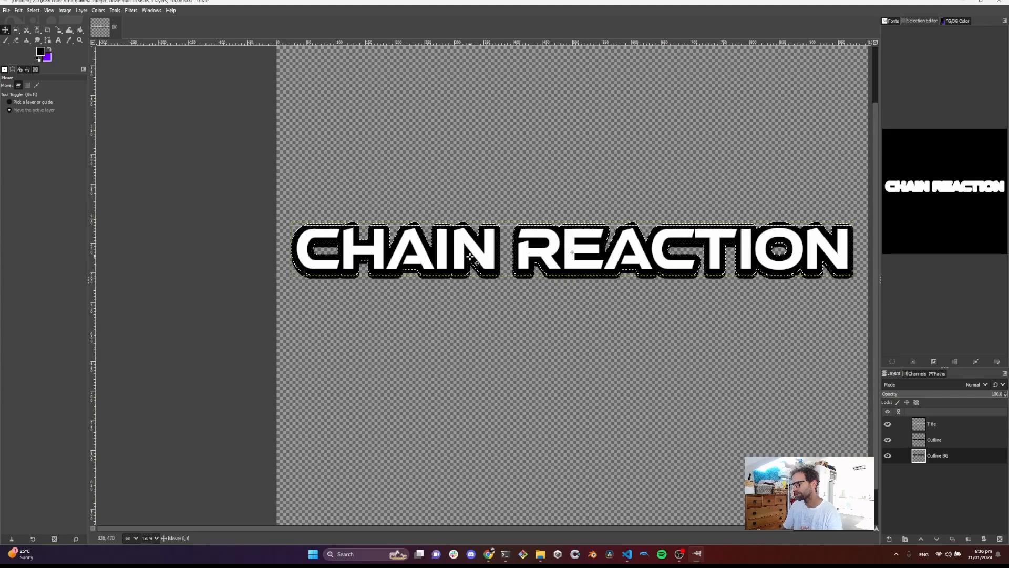
{"action": "left_click_drag", "start_coordinate": [471, 256], "coordinate": [470, 256]}
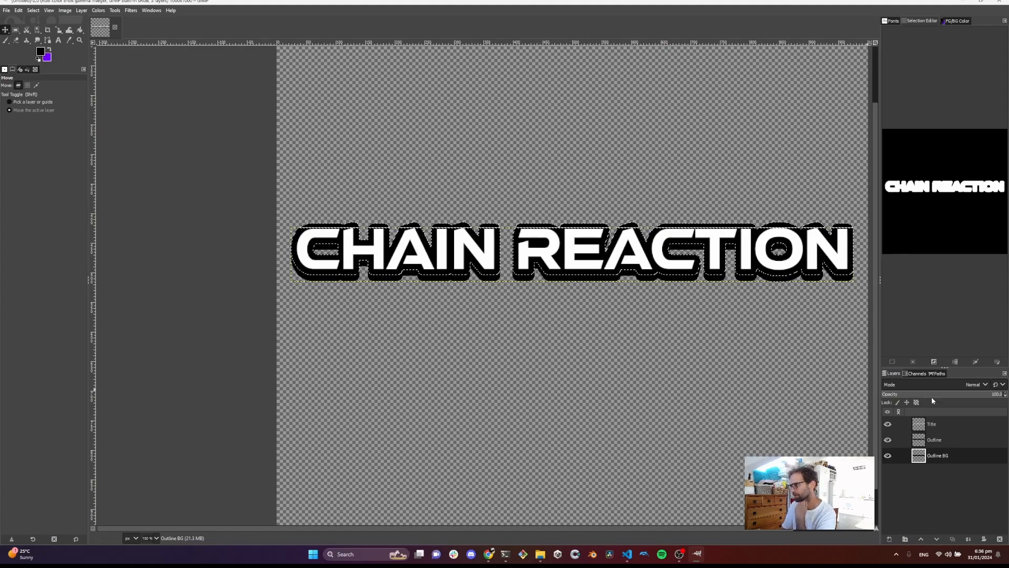
Replace the selection with the Title layer's letter shapes by selecting its transparent area by color and inverting that selection
{"action": "left_click", "coordinate": [930, 424]}
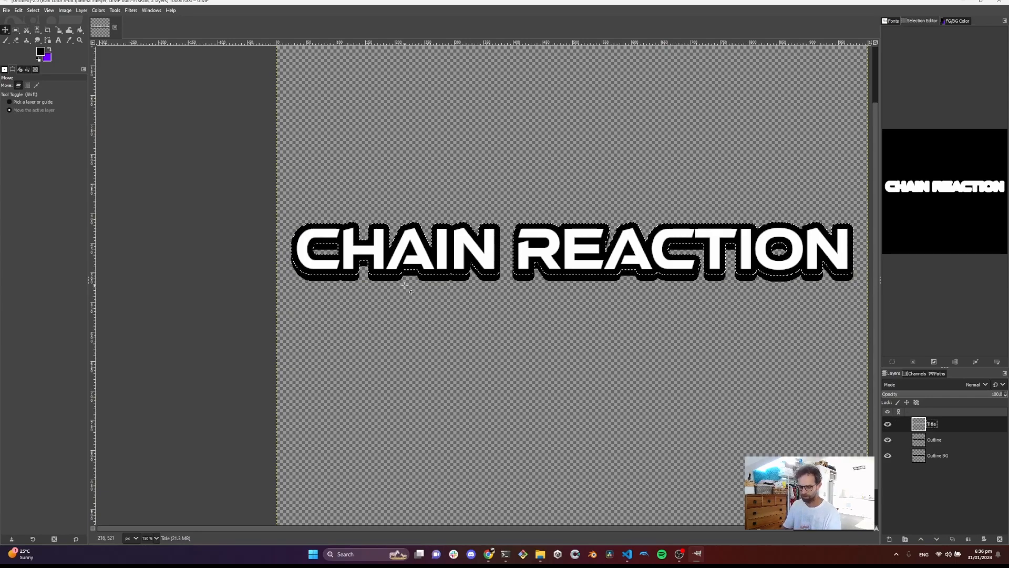
{"action": "key", "text": "ctrl+shift+a"}
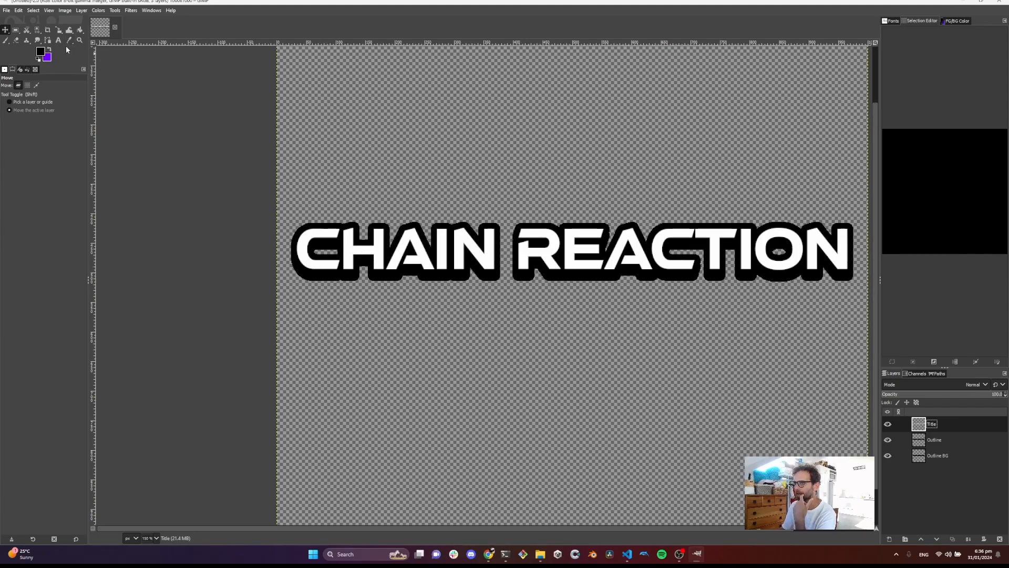
{"action": "left_click", "coordinate": [37, 31]}
{"action": "right_click", "coordinate": [40, 34]}
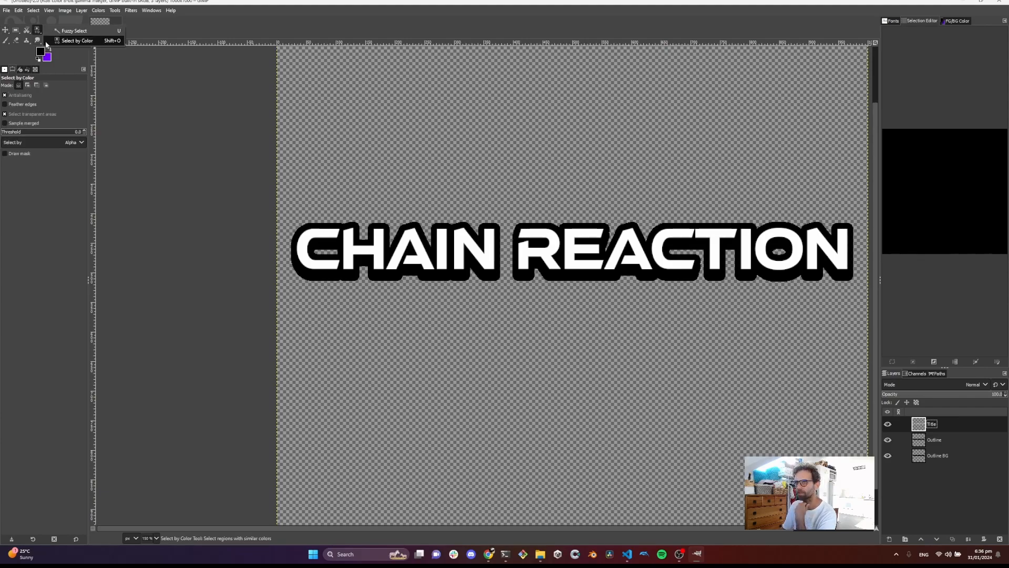
{"action": "left_click", "coordinate": [79, 42]}
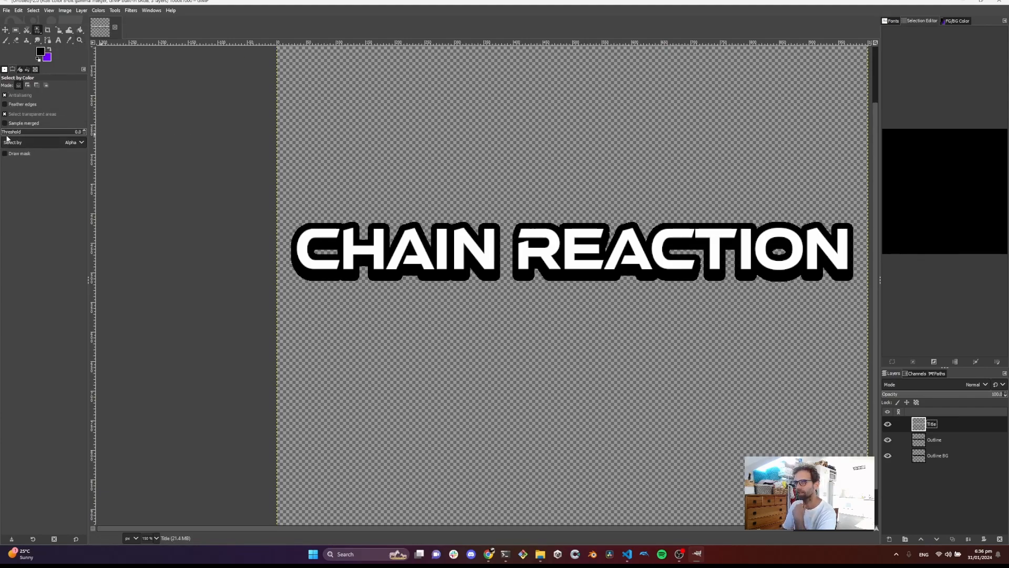
{"action": "left_click", "coordinate": [392, 143]}
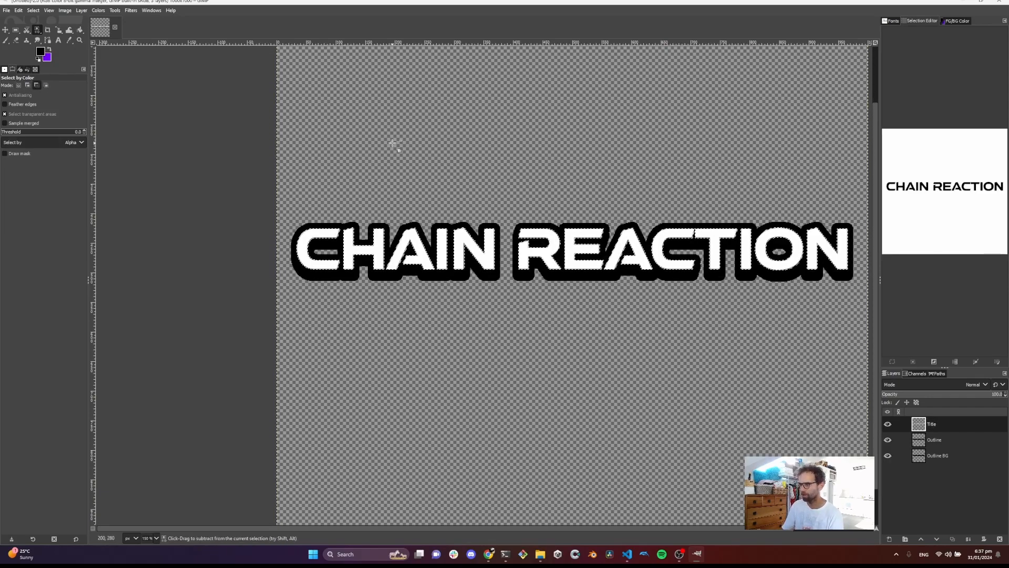
{"action": "key", "text": "ctrl+i"}
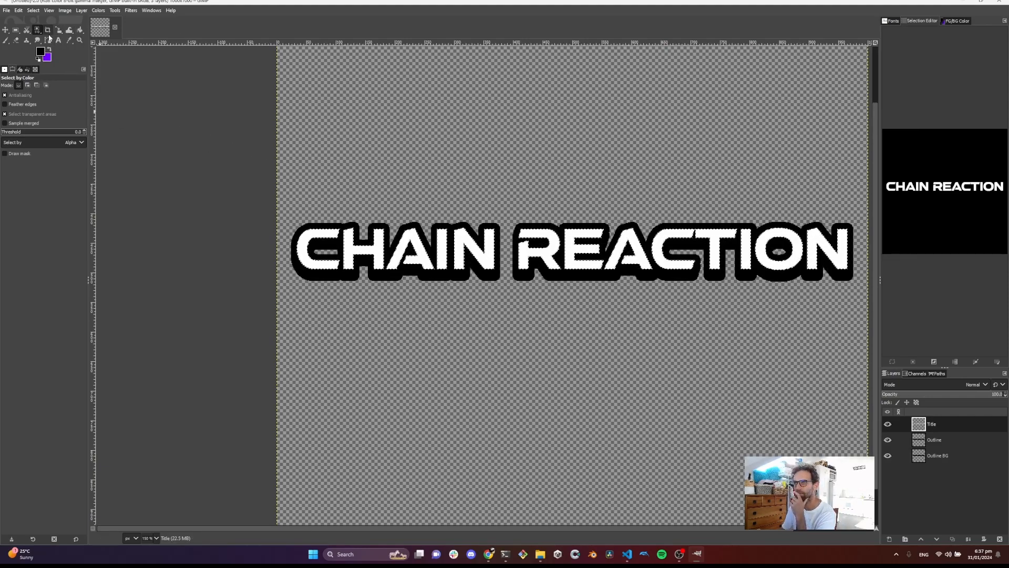
Switch to the Gradient tool, swap the colors so the foreground is violet, and set the background color to bright orange
{"action": "left_click_drag", "start_coordinate": [81, 31], "coordinate": [109, 42]}
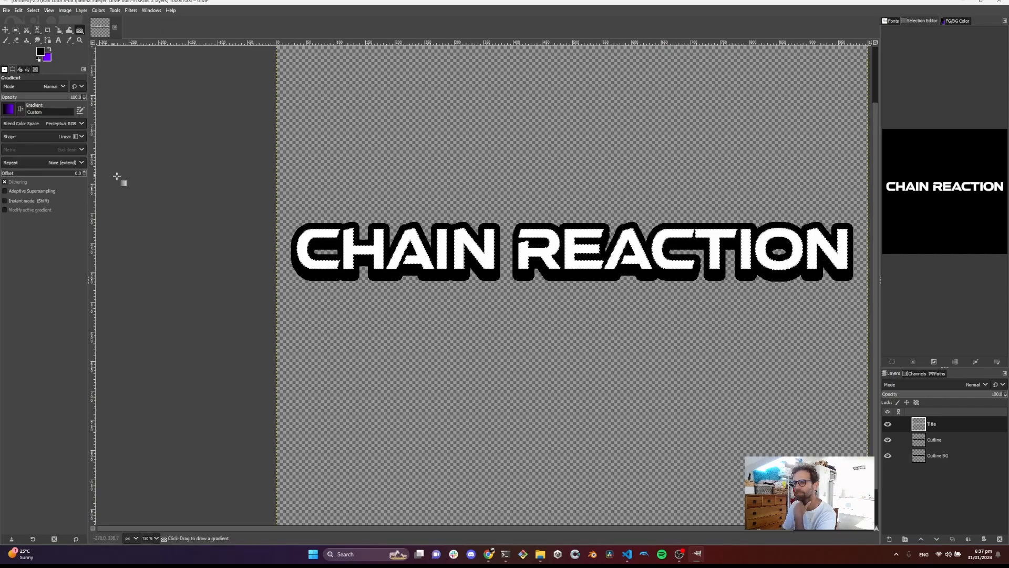
{"action": "left_click", "coordinate": [50, 50]}
{"action": "left_click", "coordinate": [46, 58]}
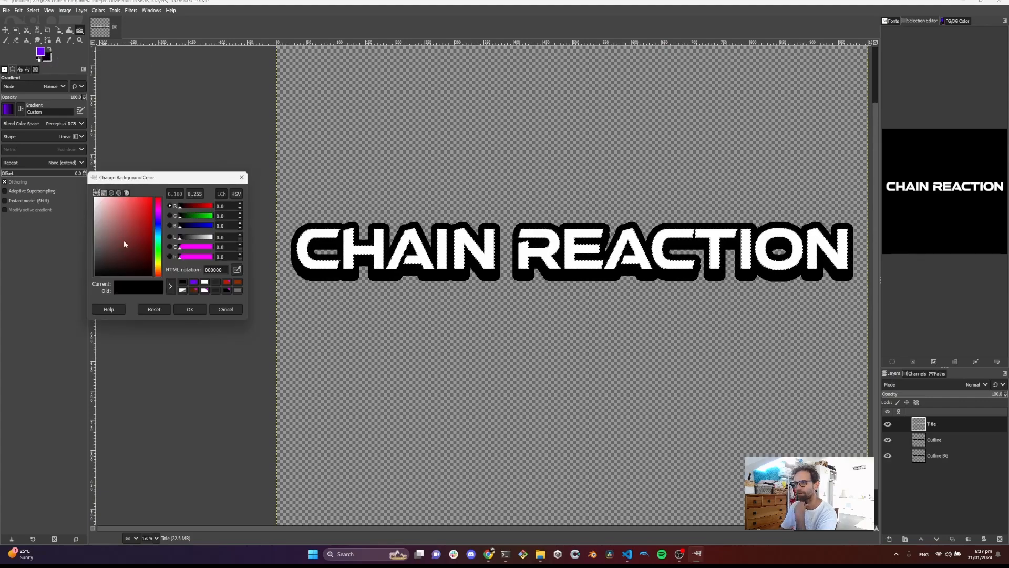
{"action": "left_click_drag", "start_coordinate": [160, 272], "coordinate": [152, 201]}
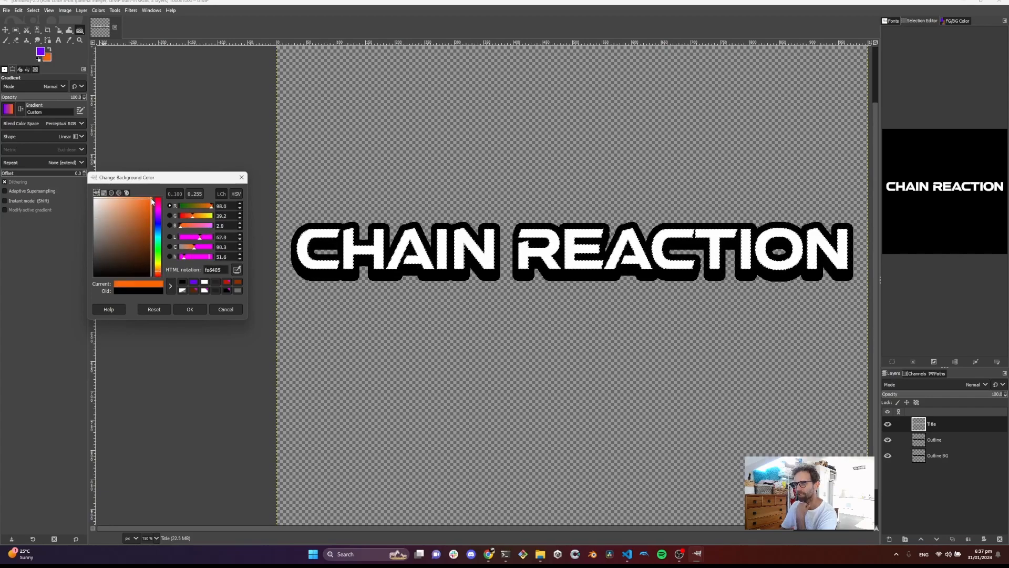
{"action": "left_click", "coordinate": [191, 310]}
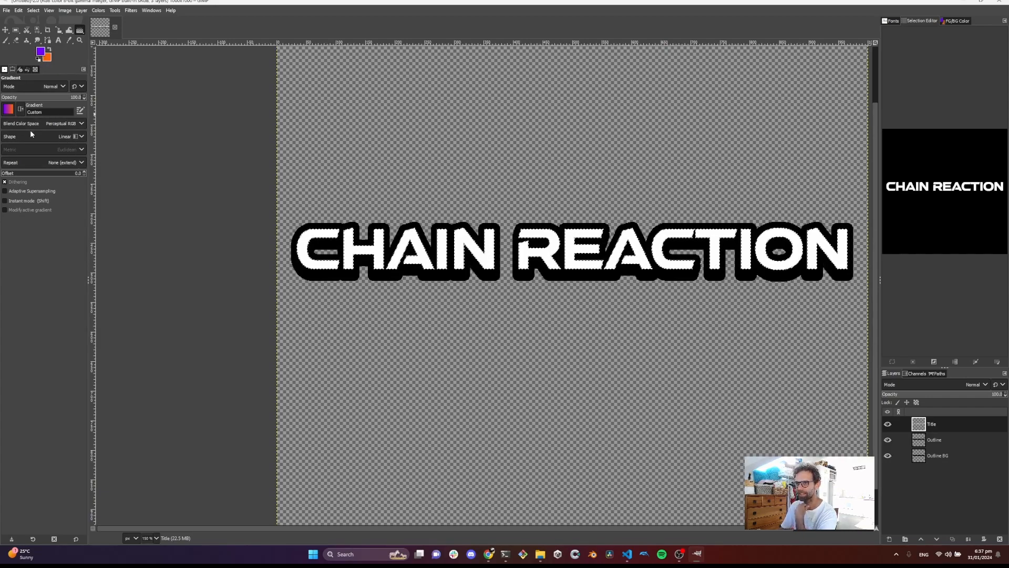
Apply the Custom gradient vertically across the selected Title letters, violet at the top to orange at the bottom, over about 80 pixels
{"action": "left_click", "coordinate": [8, 109]}
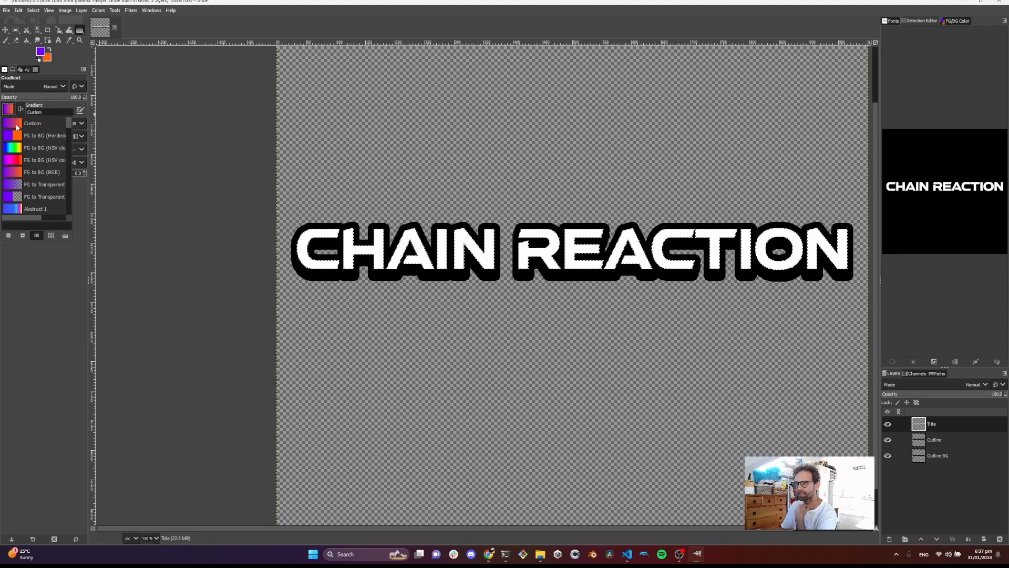
{"action": "left_click", "coordinate": [18, 126]}
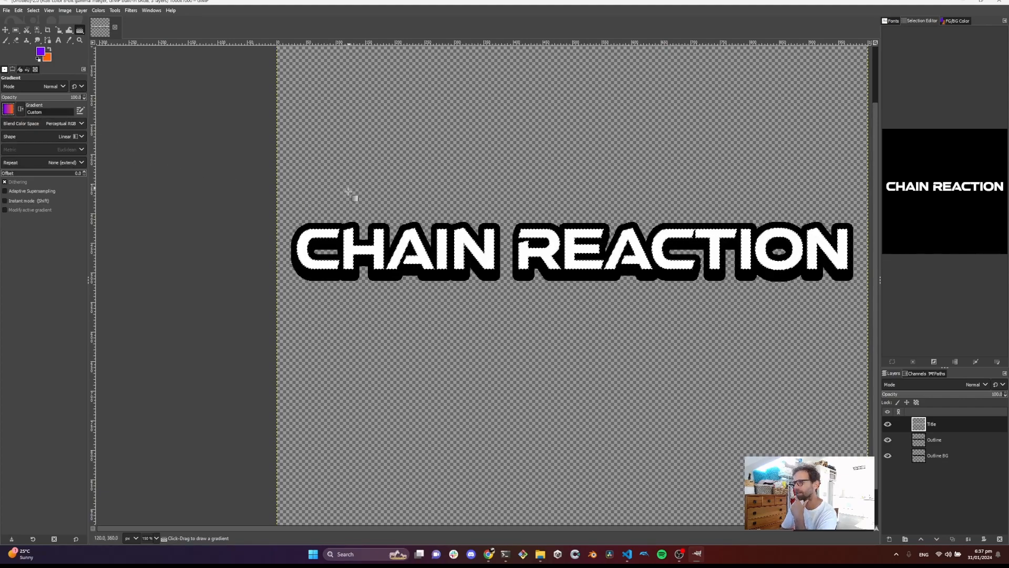
{"action": "left_click_drag", "start_coordinate": [444, 218], "coordinate": [445, 247]}
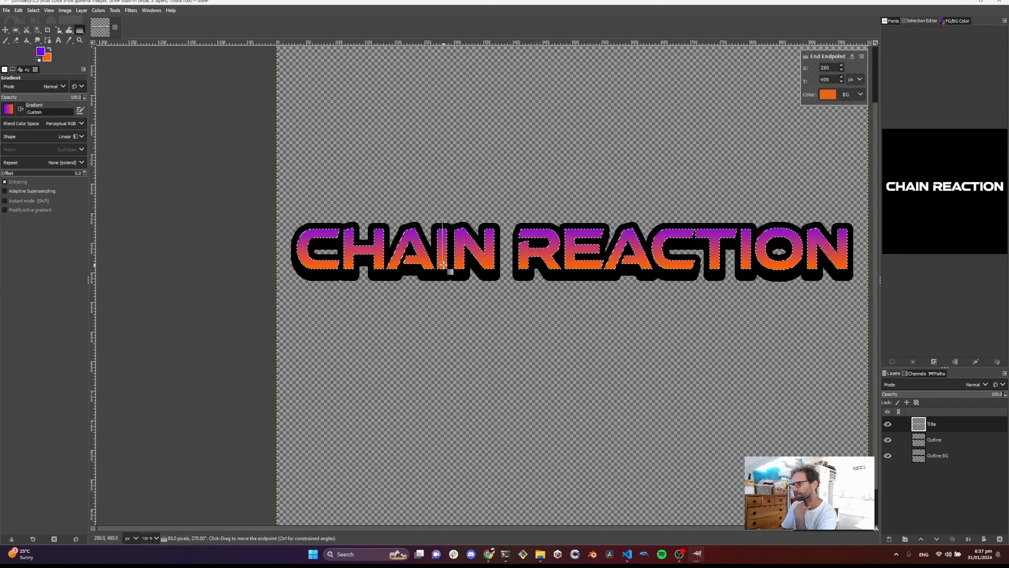
Discard the violet-topped gradient, swap the two colors, and apply a vertical orange-to-violet gradient about 120 pixels long across the Title letters
{"action": "left_click_drag", "start_coordinate": [443, 274], "coordinate": [443, 280]}
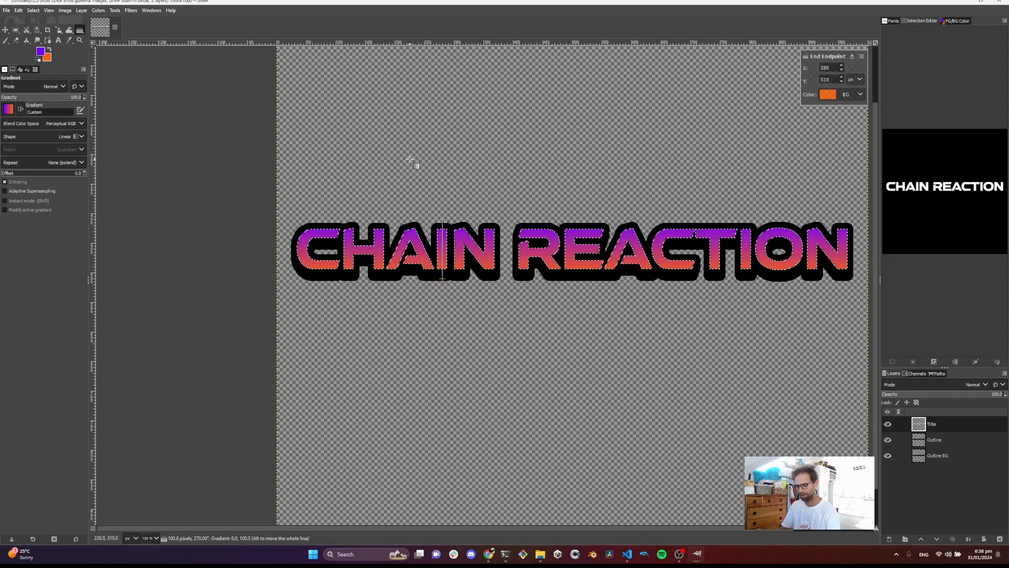
{"action": "key", "text": "Escape"}
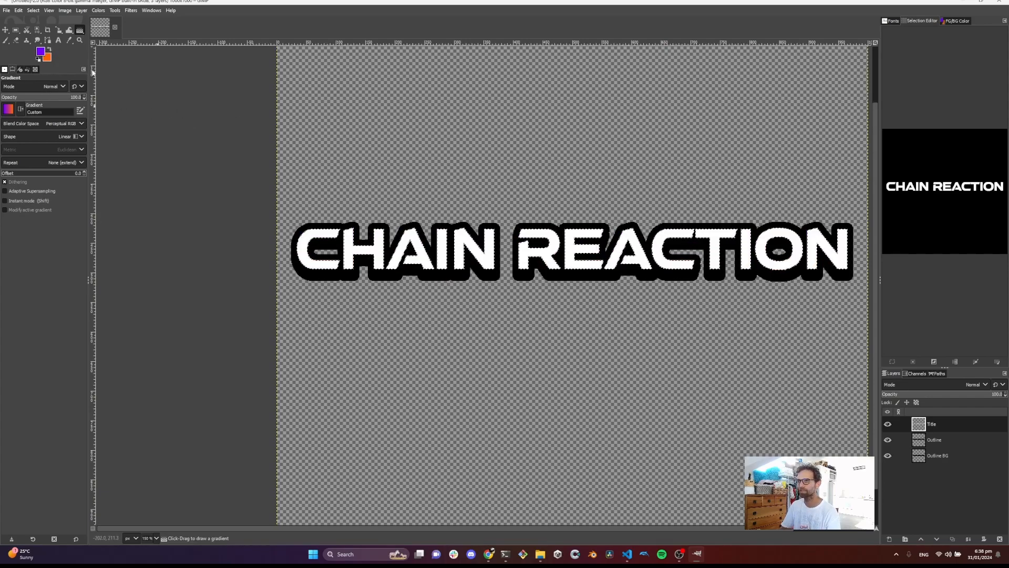
{"action": "left_click", "coordinate": [49, 48]}
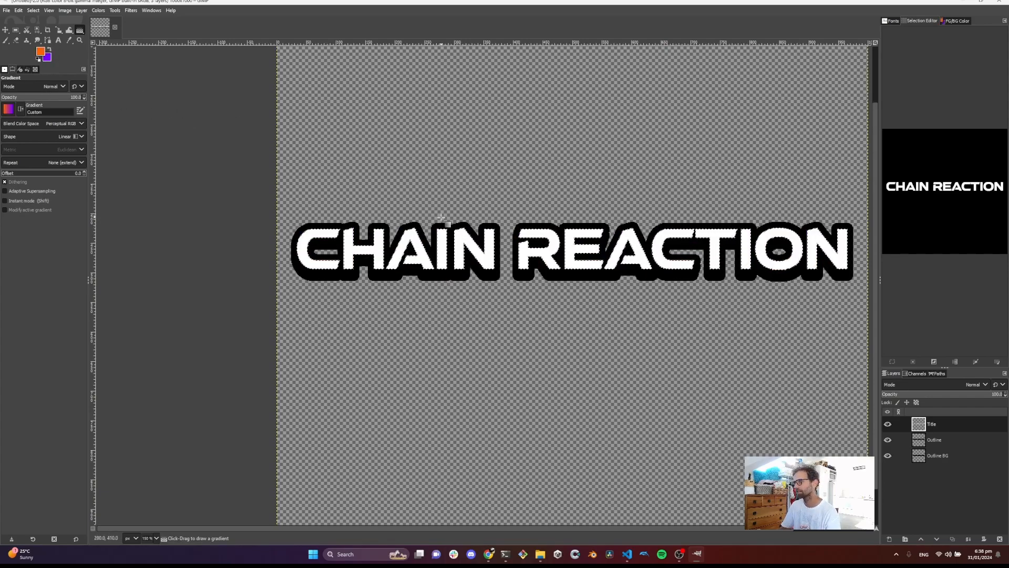
{"action": "left_click_drag", "start_coordinate": [441, 217], "coordinate": [442, 241]}
{"action": "left_click_drag", "start_coordinate": [442, 274], "coordinate": [442, 285]}
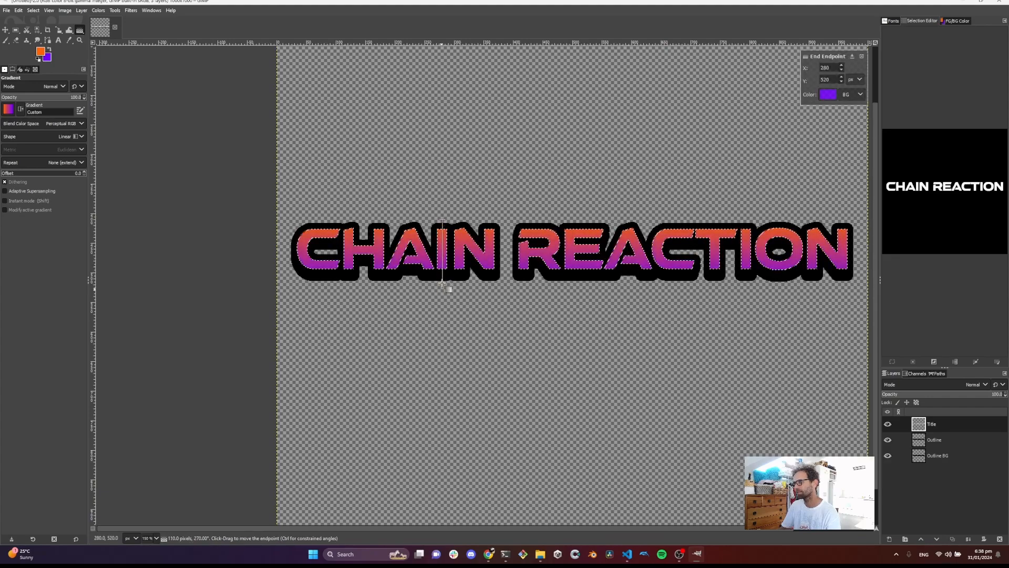
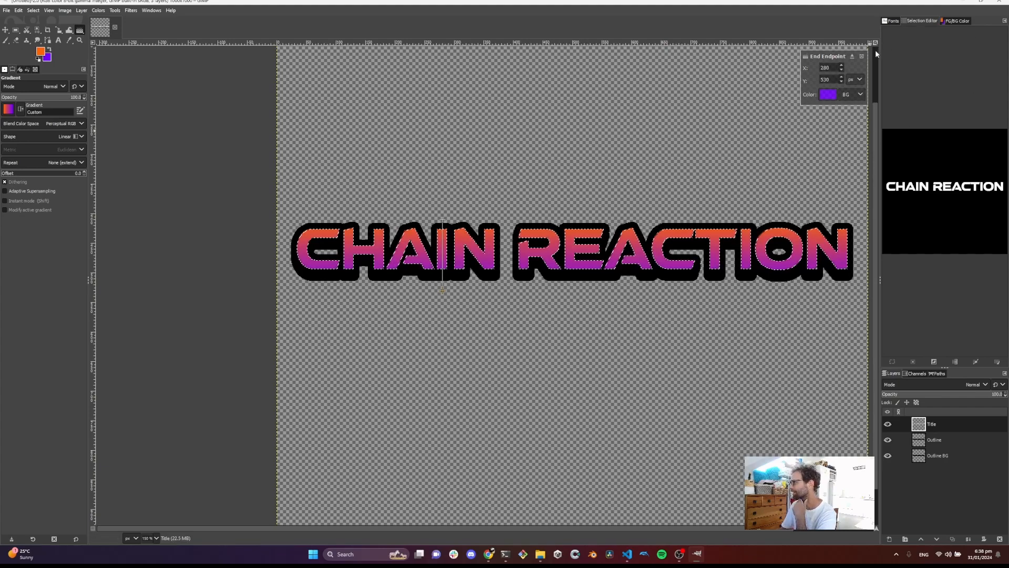
{"action": "left_click", "coordinate": [861, 56]}
{"action": "left_click_drag", "start_coordinate": [450, 204], "coordinate": [354, 202]}
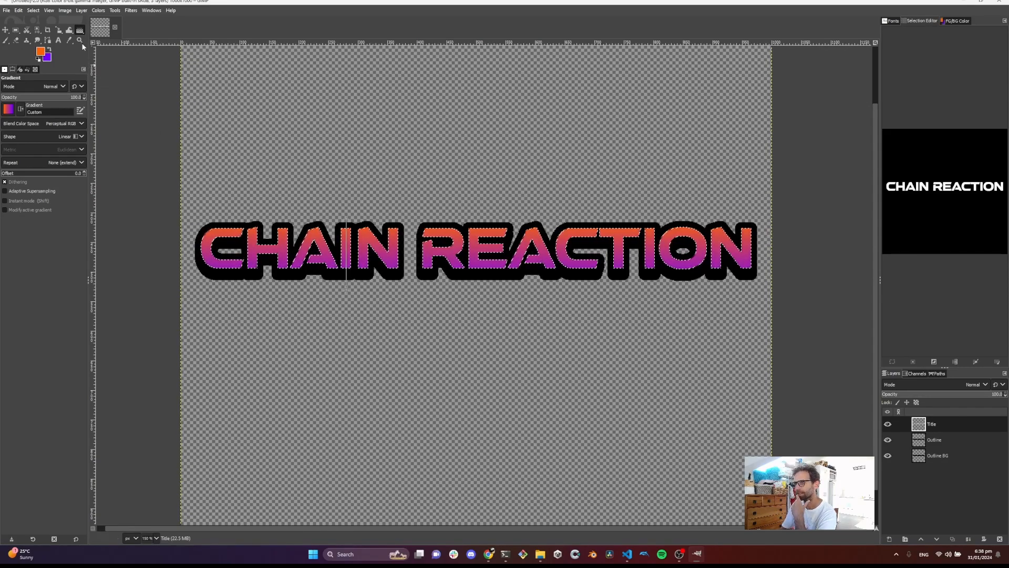
Start the Supernova light filter on the Title layer and set its color to amber yellow f8b707
{"action": "left_click", "coordinate": [129, 10]}
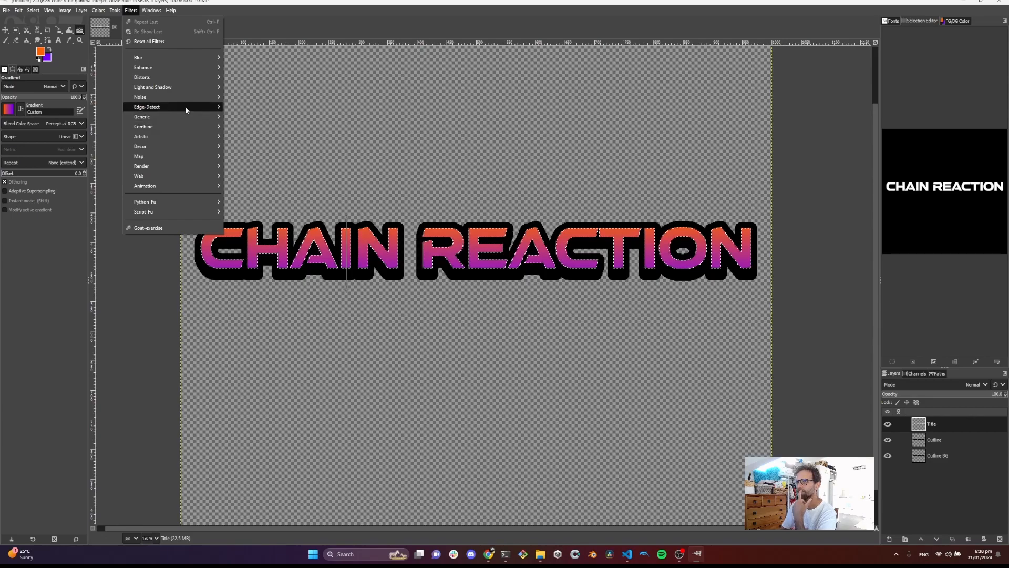
{"action": "mouse_move", "coordinate": [178, 88]}
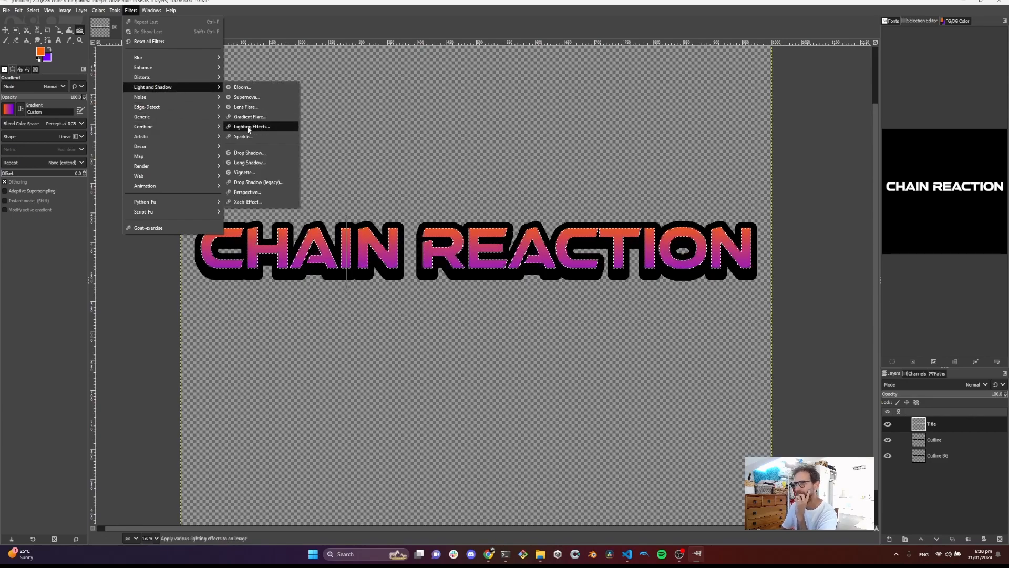
{"action": "left_click", "coordinate": [257, 96]}
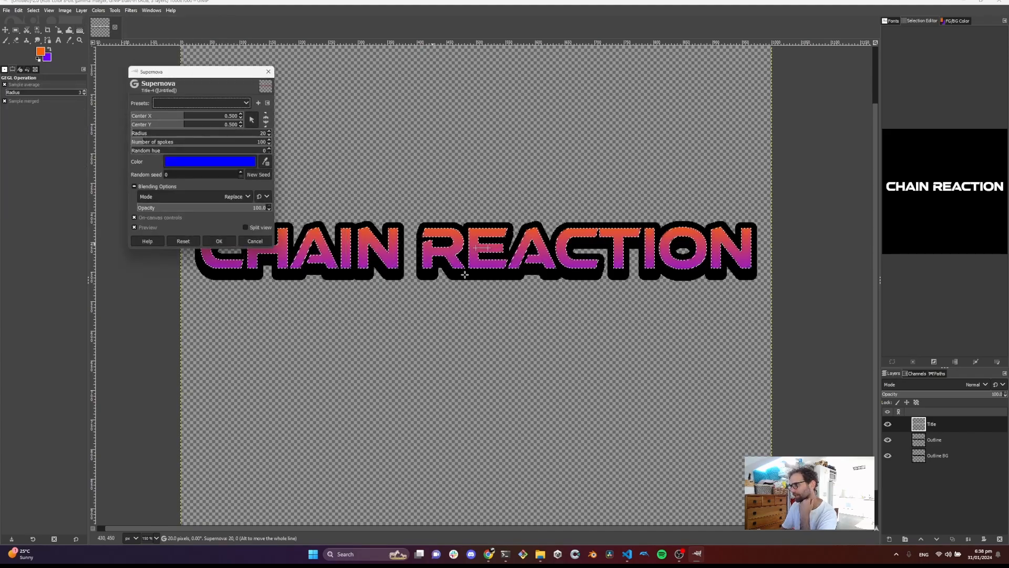
{"action": "left_click_drag", "start_coordinate": [210, 76], "coordinate": [274, 39]}
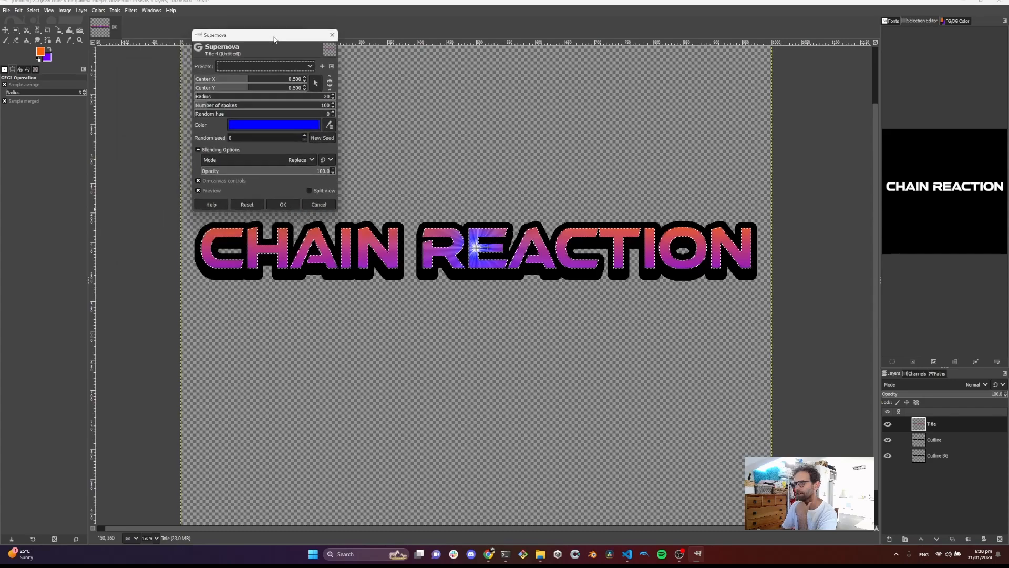
{"action": "left_click", "coordinate": [273, 132]}
{"action": "left_click_drag", "start_coordinate": [265, 146], "coordinate": [267, 157]}
{"action": "left_click_drag", "start_coordinate": [253, 92], "coordinate": [258, 78]}
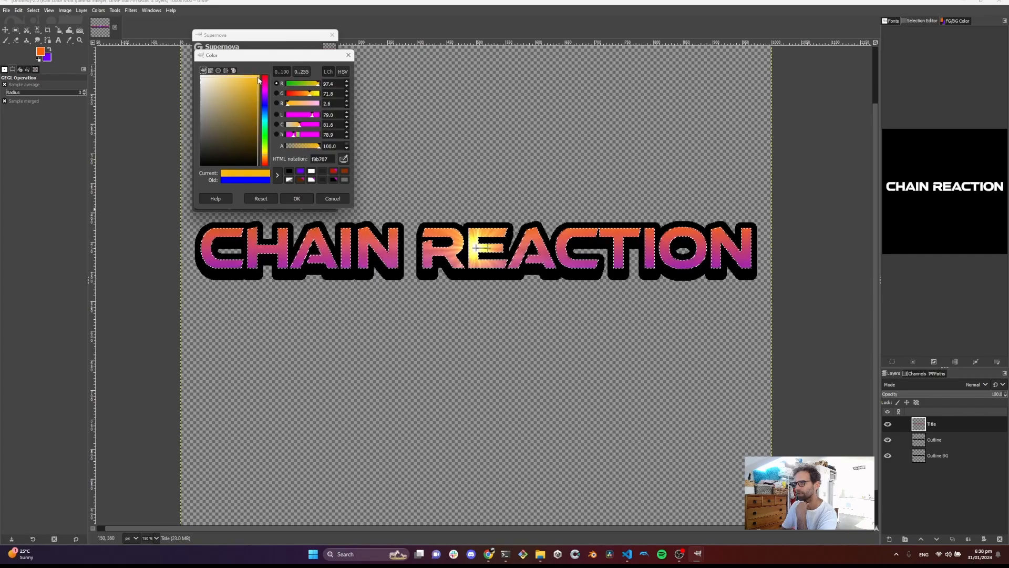
{"action": "left_click", "coordinate": [297, 198]}
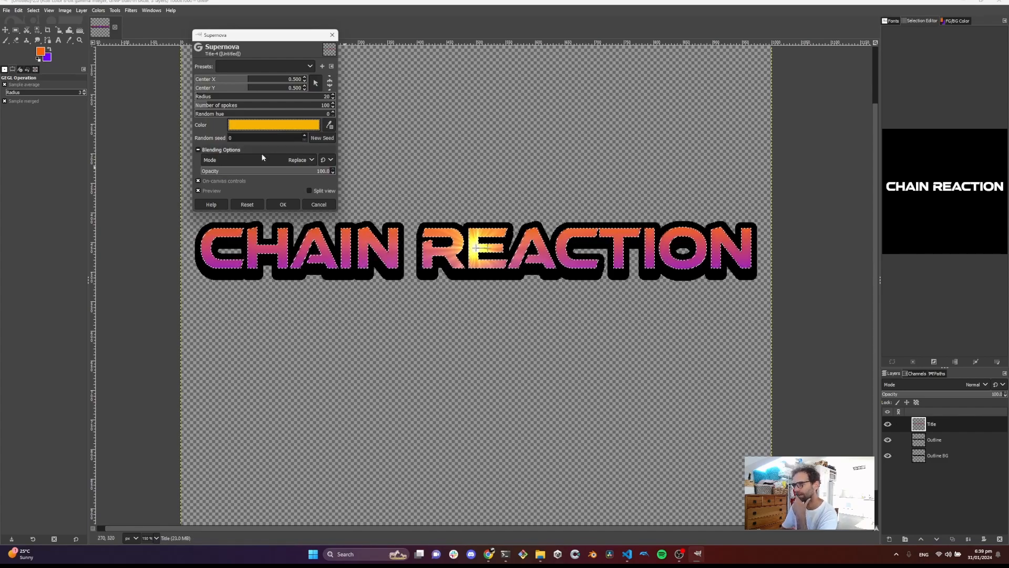
Position the supernova over the O of REACTION at about 0.844, 0.366 with a radius of 60, and apply the filter
{"action": "left_click_drag", "start_coordinate": [476, 247], "coordinate": [447, 246]}
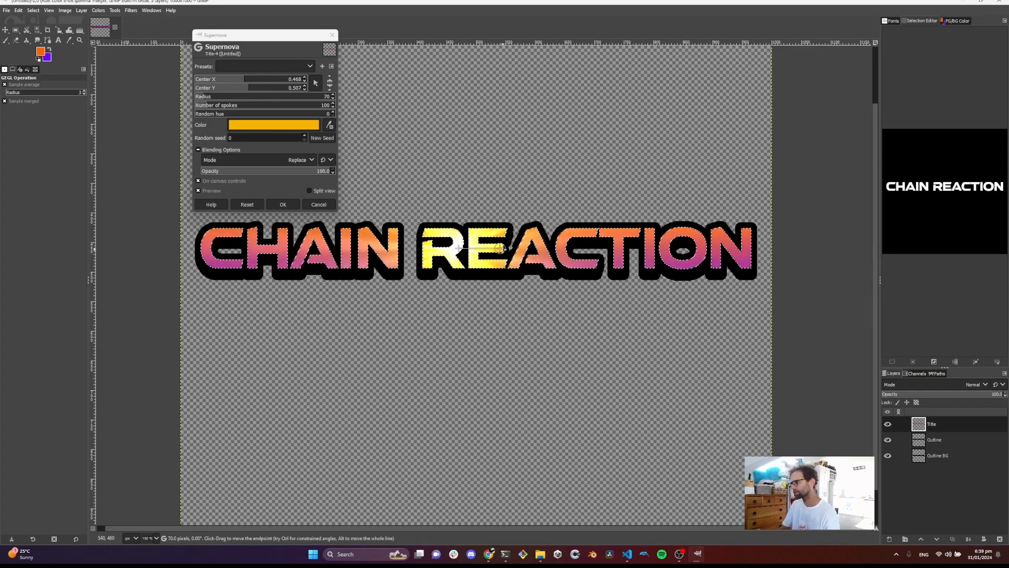
{"action": "left_click_drag", "start_coordinate": [500, 248], "coordinate": [717, 248]}
{"action": "left_click_drag", "start_coordinate": [458, 247], "coordinate": [673, 242]}
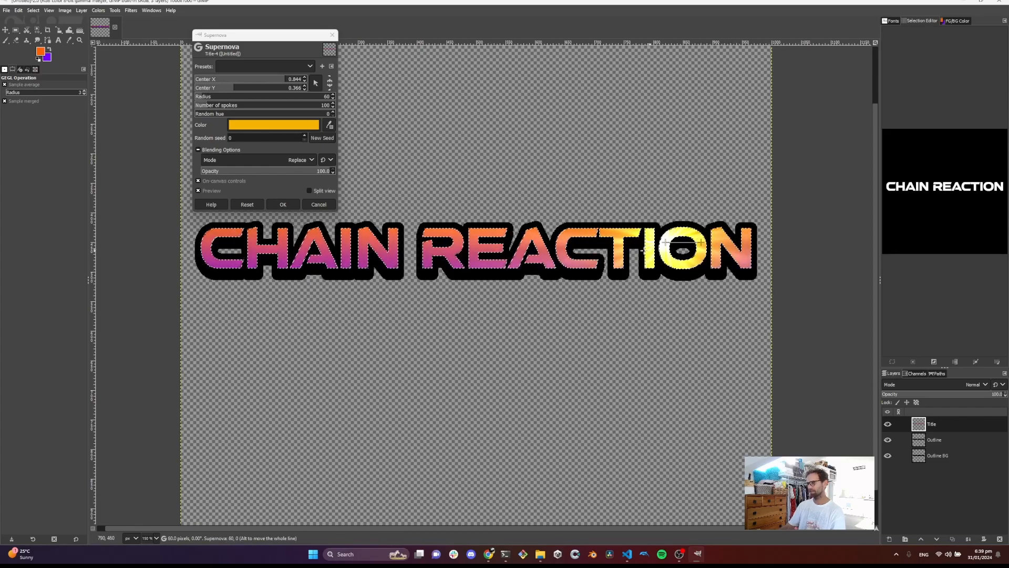
{"action": "left_click", "coordinate": [282, 204]}
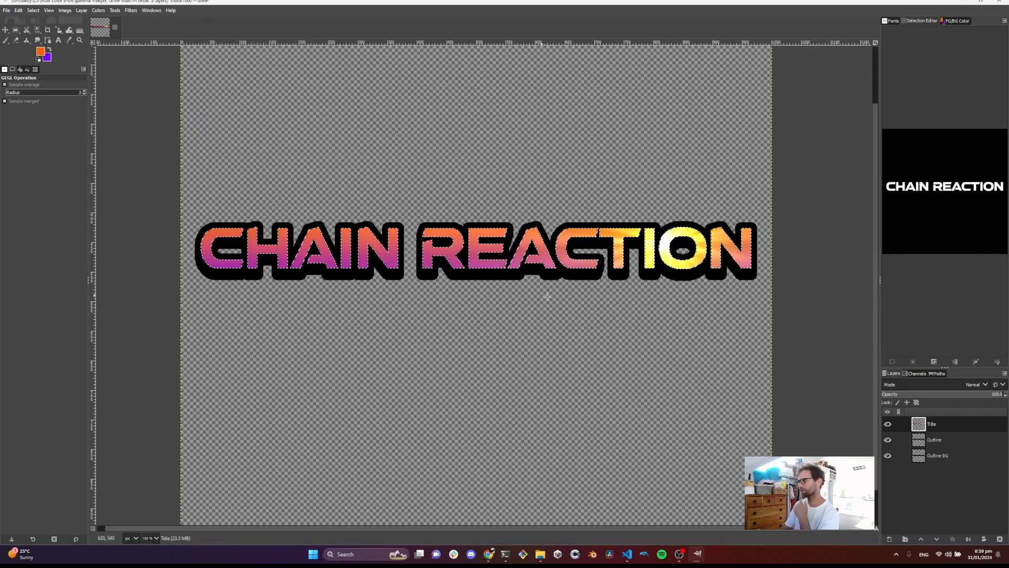
{"action": "left_click", "coordinate": [131, 11]}
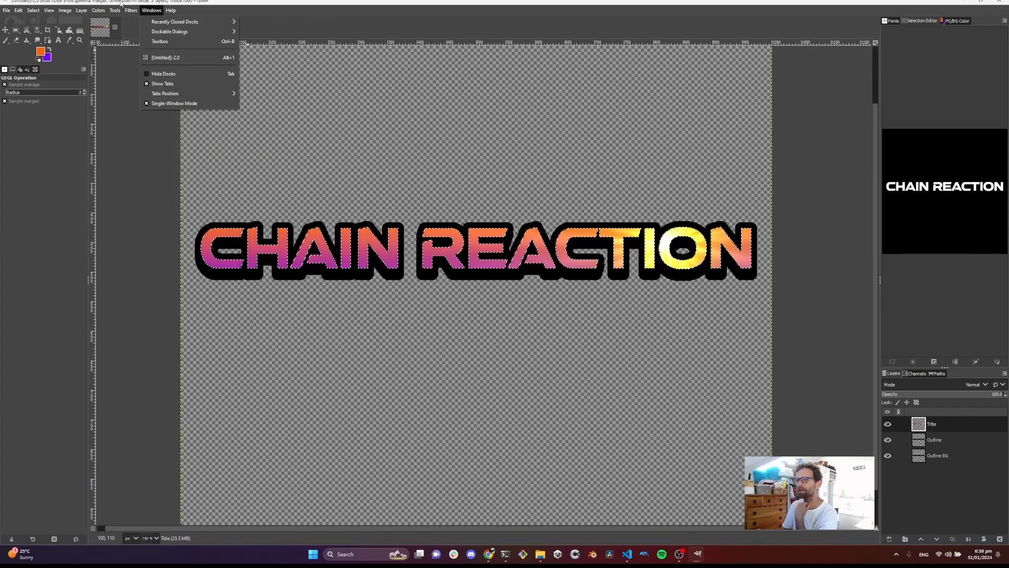
{"action": "left_click", "coordinate": [130, 12]}
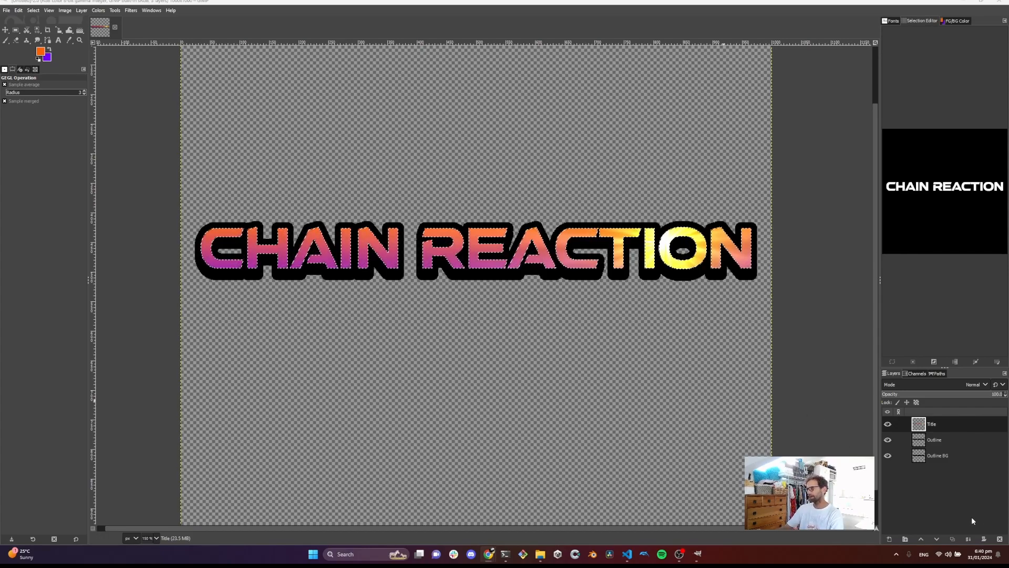
Create a layer group named Title Group and put the Title, Outline and Outline BG layers inside it
{"action": "right_click", "coordinate": [921, 490]}
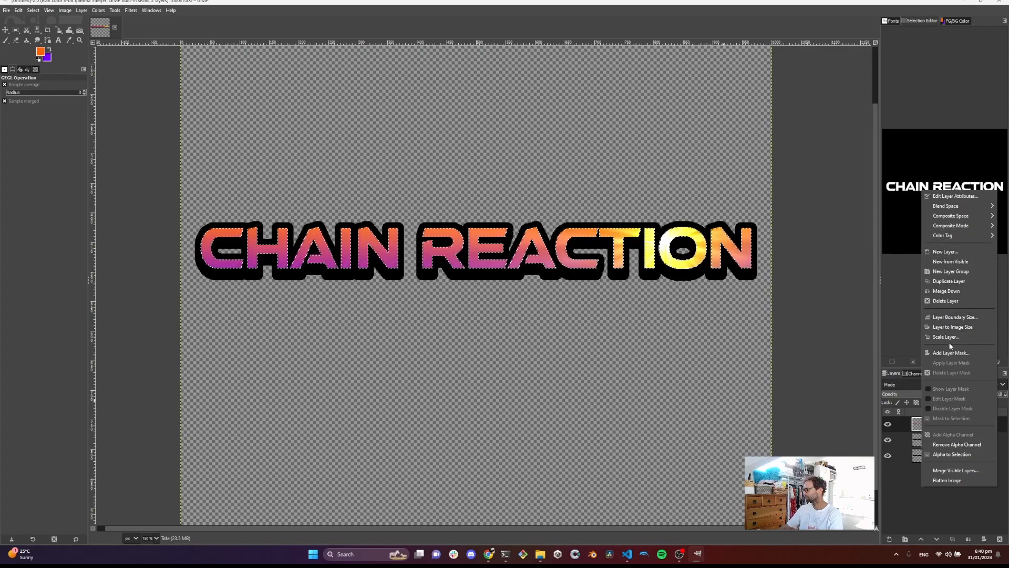
{"action": "left_click", "coordinate": [960, 272]}
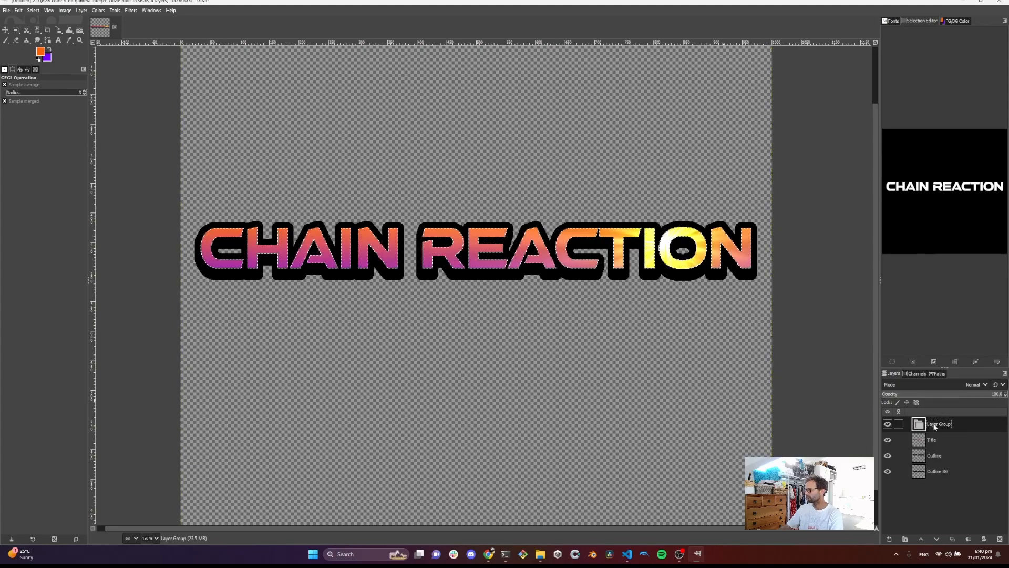
{"action": "type", "text": "Titl"}
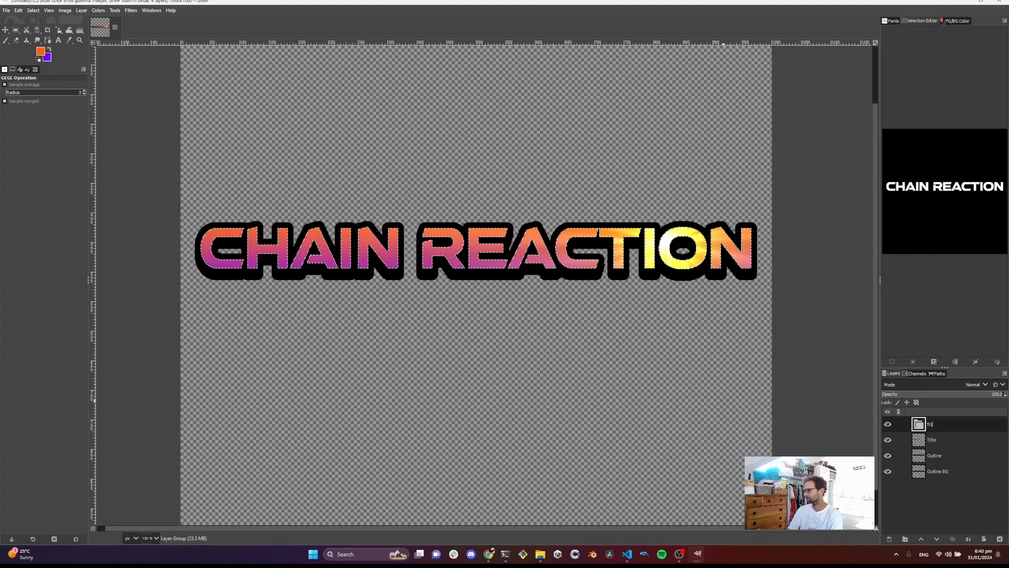
{"action": "type", "text": "e Group"}
{"action": "key", "text": "Return"}
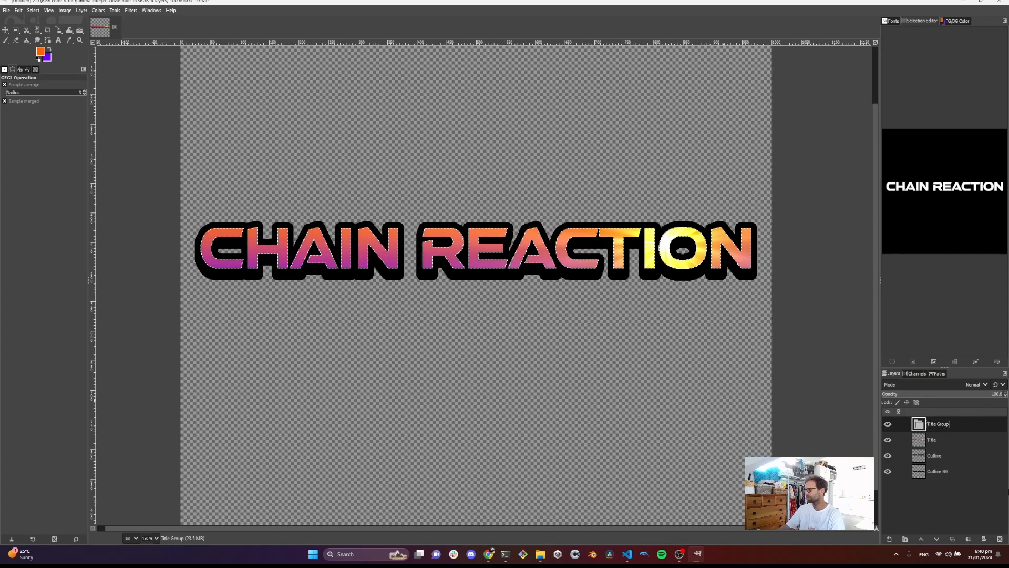
{"action": "left_click_drag", "start_coordinate": [923, 441], "coordinate": [934, 468]}
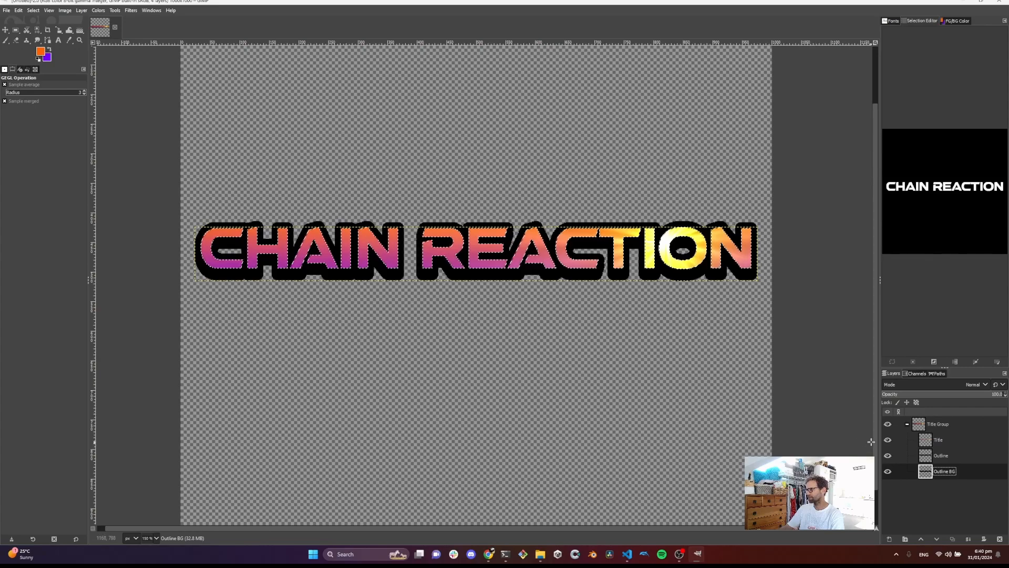
Select the whole outlined title by selecting the Title Group's transparent area by color and inverting the selection
{"action": "left_click", "coordinate": [927, 424]}
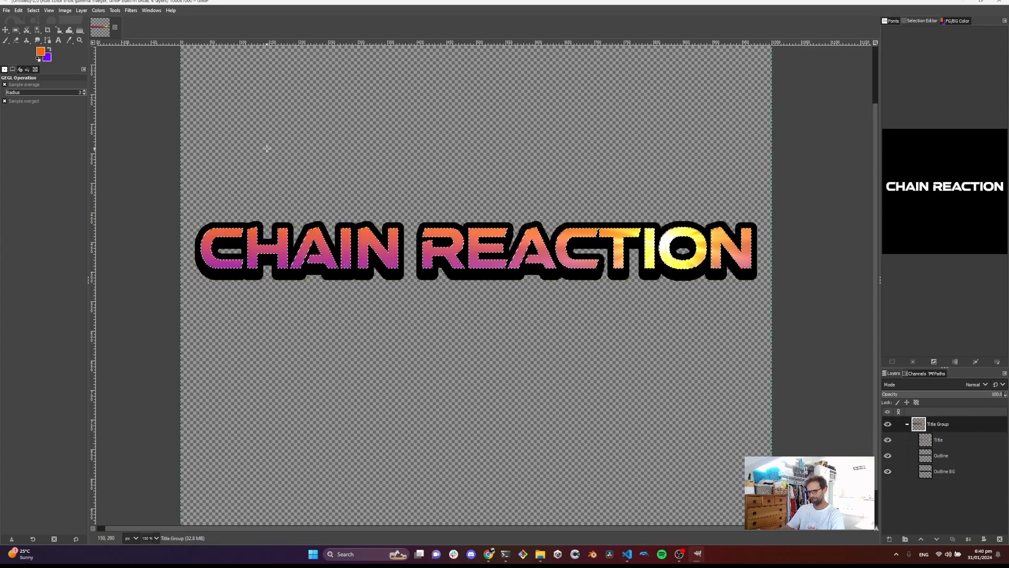
{"action": "left_click", "coordinate": [38, 32]}
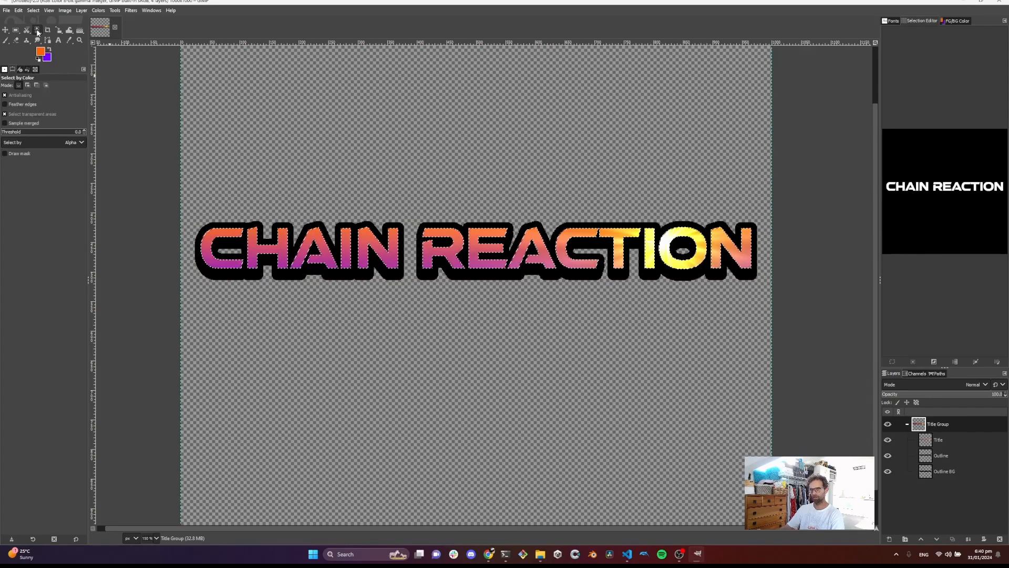
{"action": "left_click", "coordinate": [67, 40]}
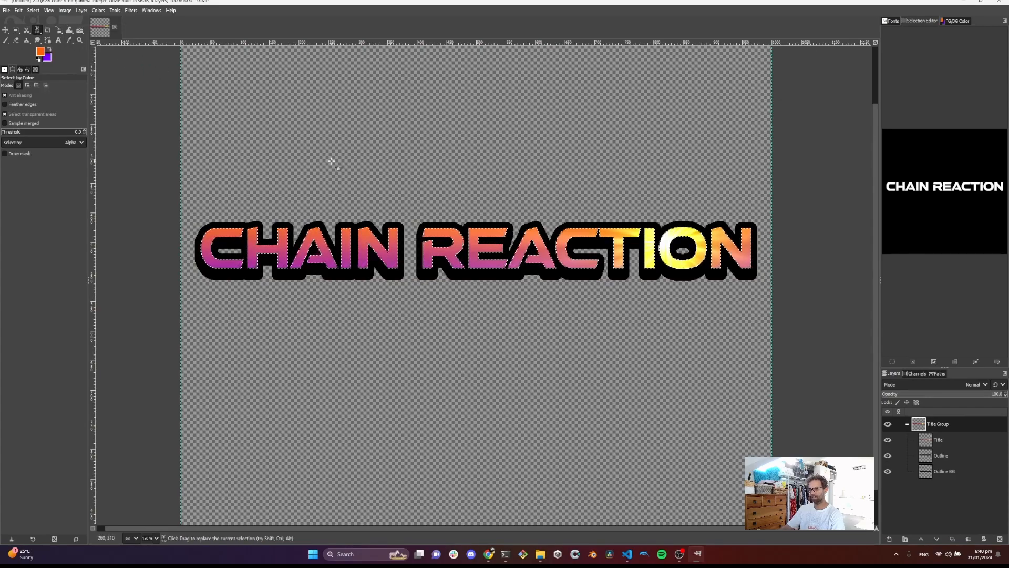
{"action": "left_click", "coordinate": [291, 172]}
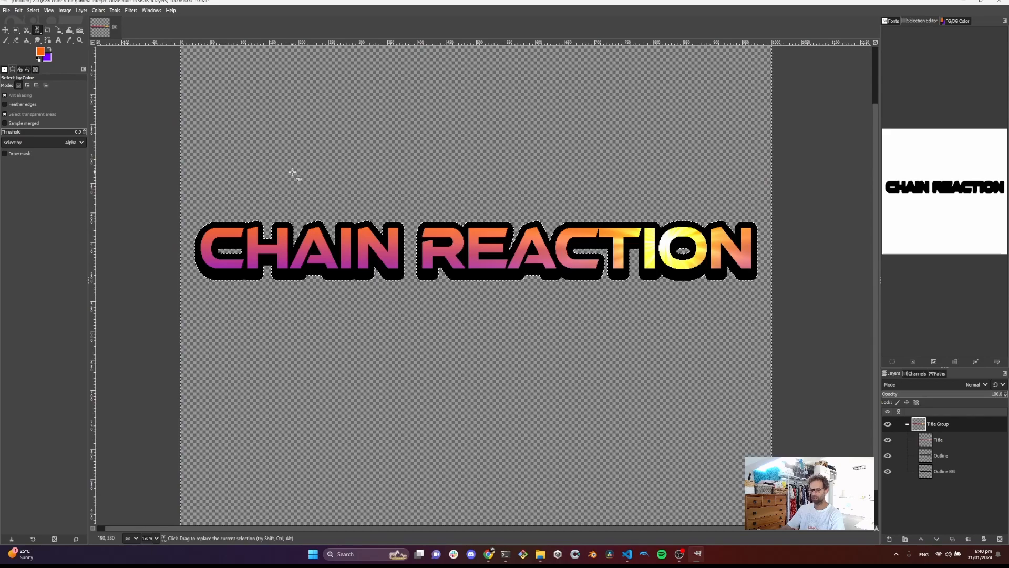
{"action": "key", "text": "ctrl"}
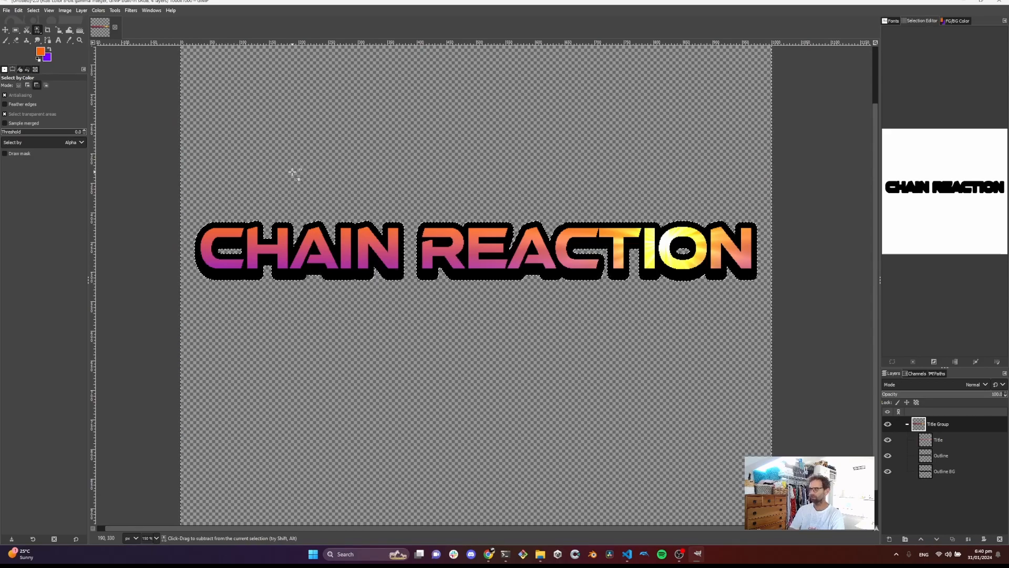
{"action": "key", "text": "ctrl+i"}
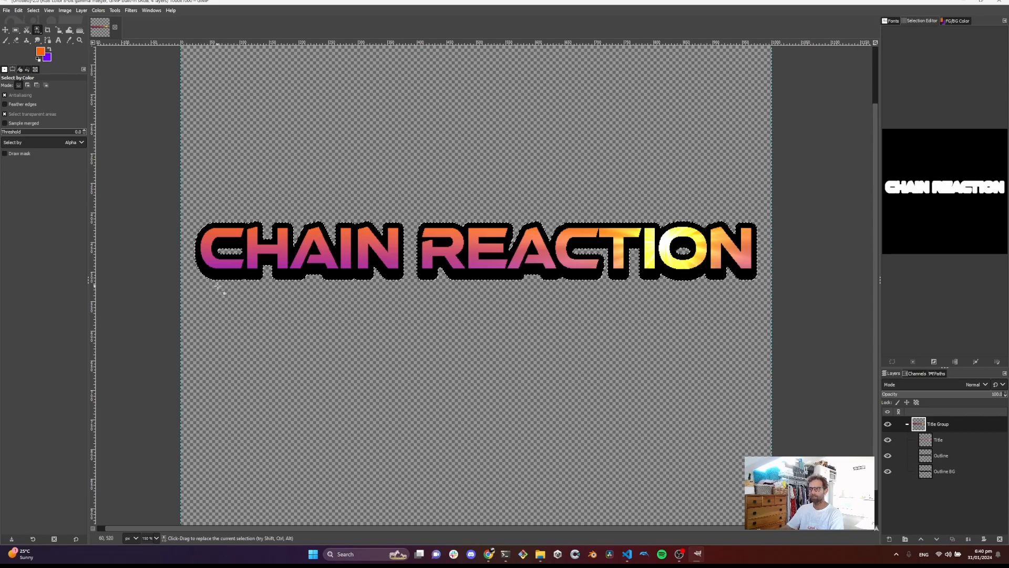
Grow the selection around the outlined title by 5 pixels
{"action": "scroll", "coordinate": [263, 258], "scroll_direction": "up", "scroll_amount": 2}
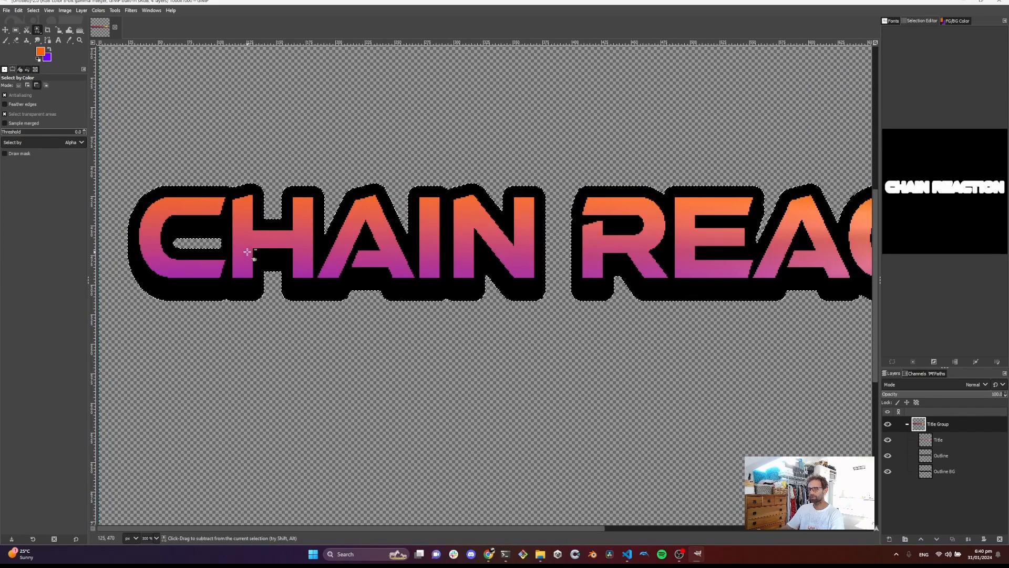
{"action": "scroll", "coordinate": [248, 255], "scroll_direction": "down", "scroll_amount": 1}
{"action": "right_click", "coordinate": [251, 245]}
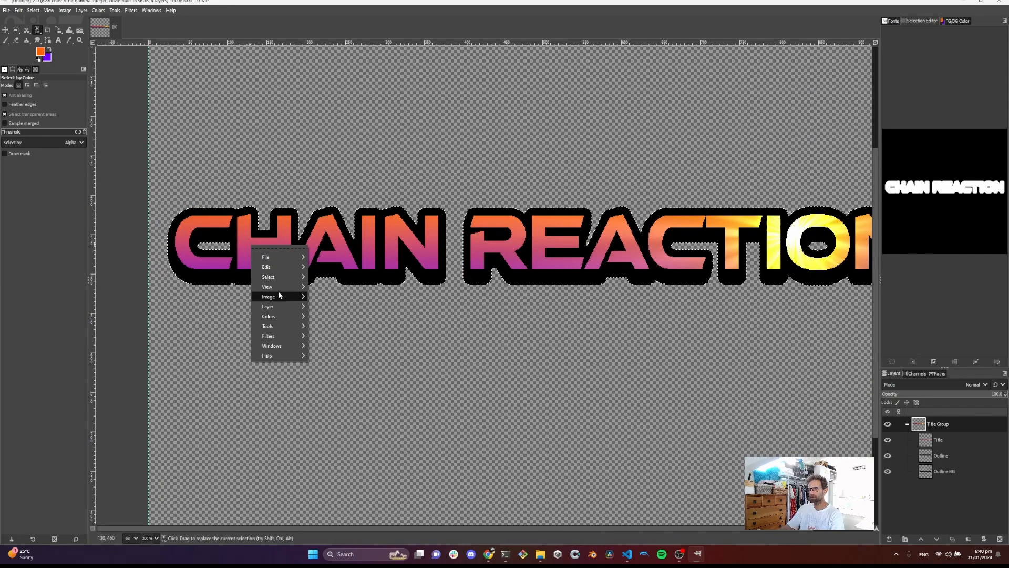
{"action": "mouse_move", "coordinate": [280, 275]}
{"action": "left_click", "coordinate": [336, 387]}
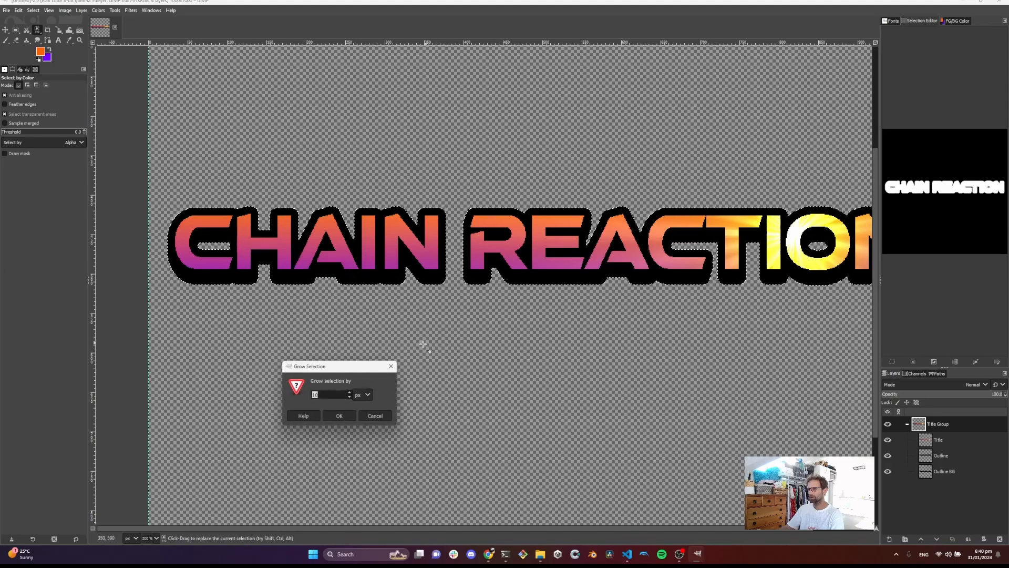
{"action": "type", "text": "50"}
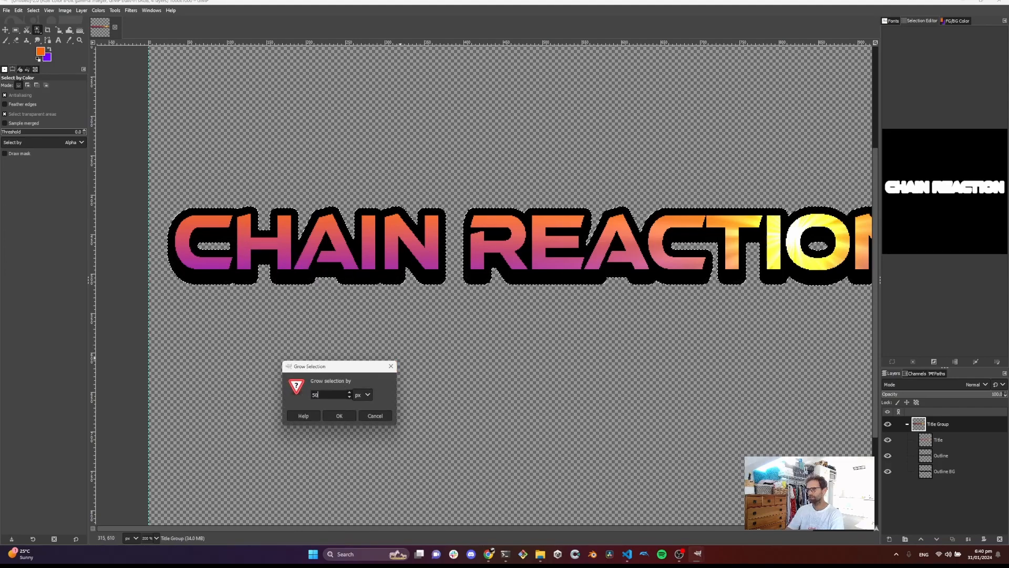
{"action": "key", "text": "BackSpace"}
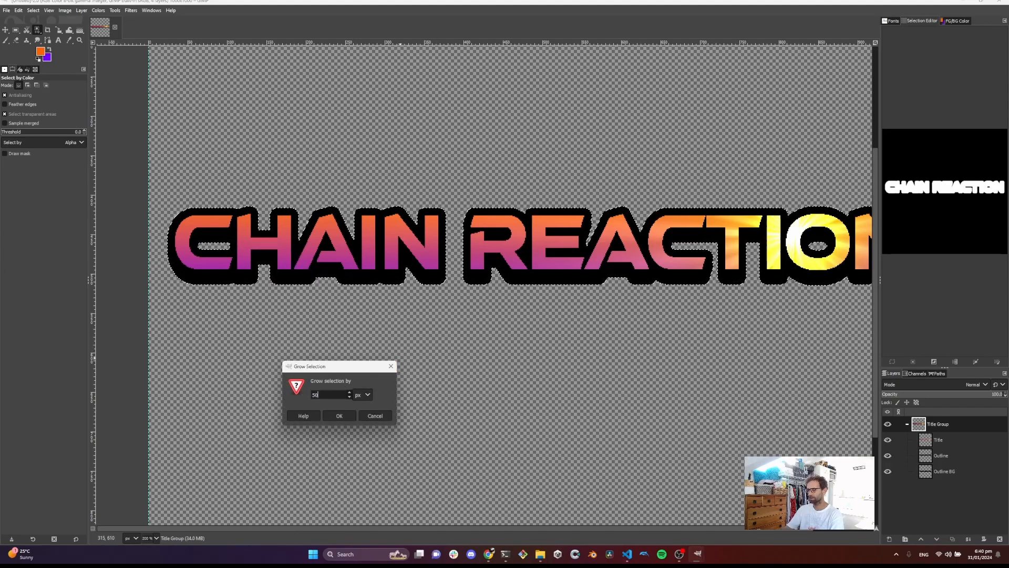
{"action": "left_click", "coordinate": [340, 416]}
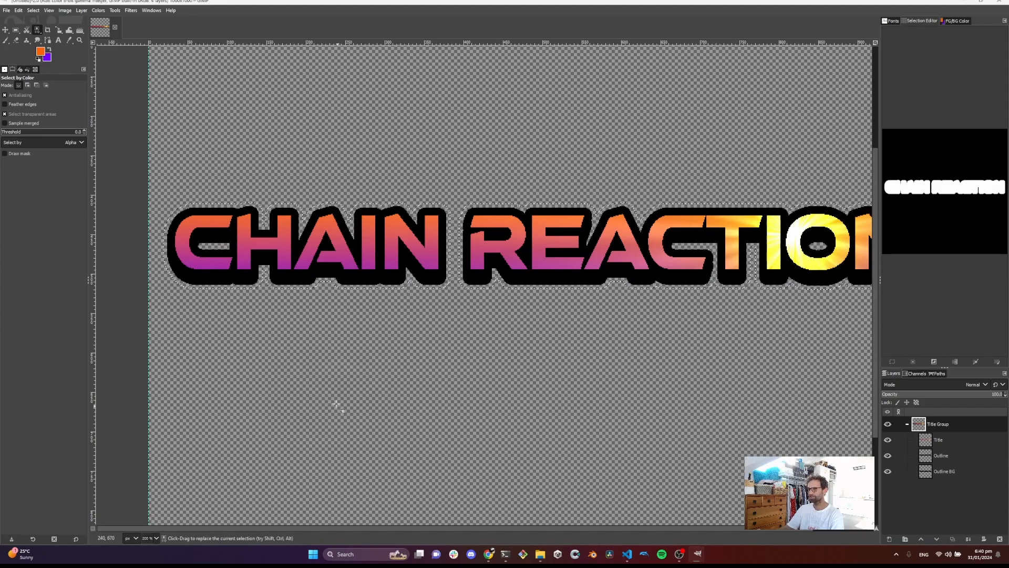
{"action": "scroll", "coordinate": [315, 299], "scroll_direction": "down", "scroll_amount": 2}
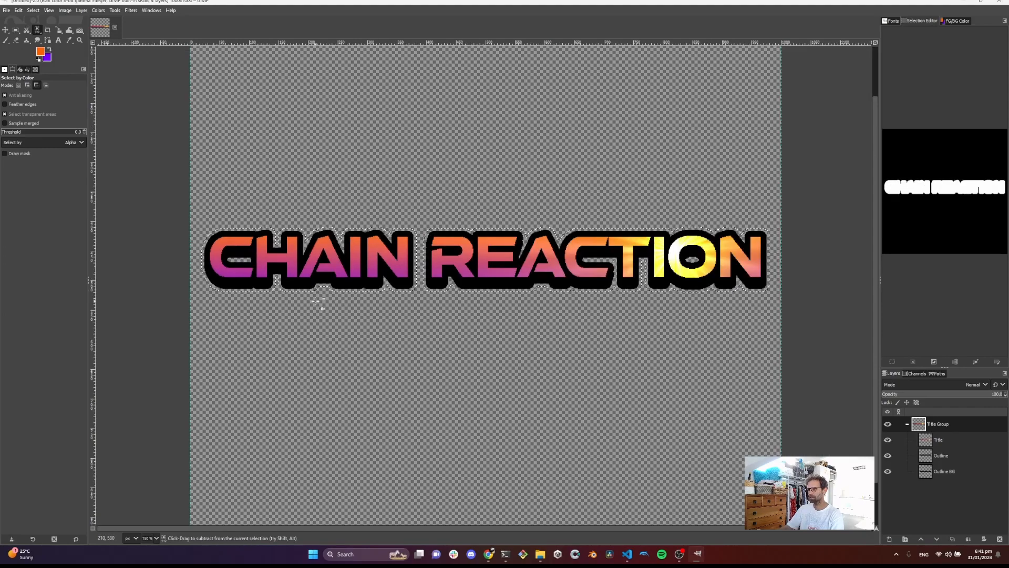
Copy the selected title artwork and paste it in place as a new layer
{"action": "scroll", "coordinate": [315, 298], "scroll_direction": "up", "scroll_amount": 2}
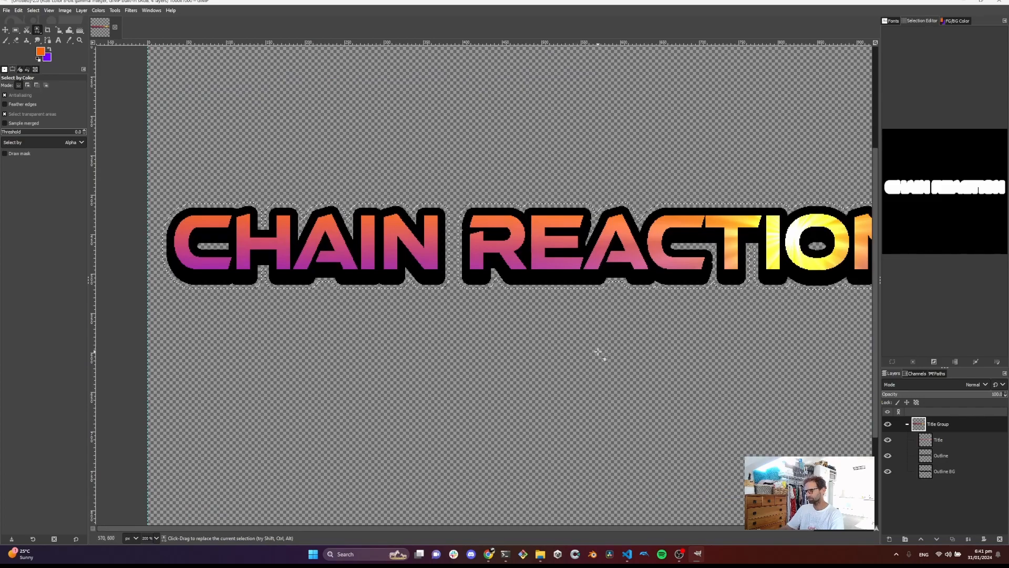
{"action": "key", "text": "ctrl+c"}
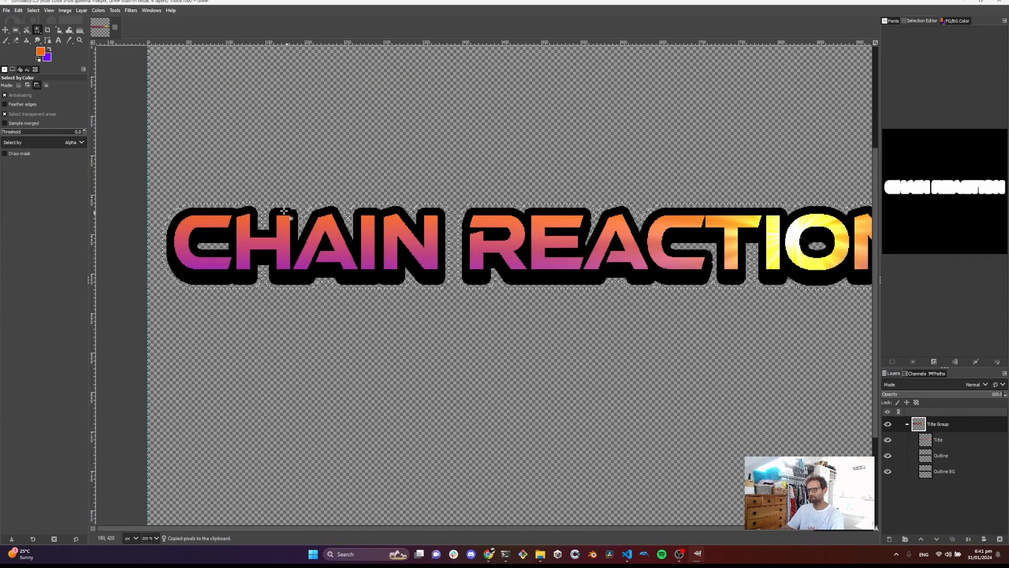
{"action": "left_click", "coordinate": [18, 10]}
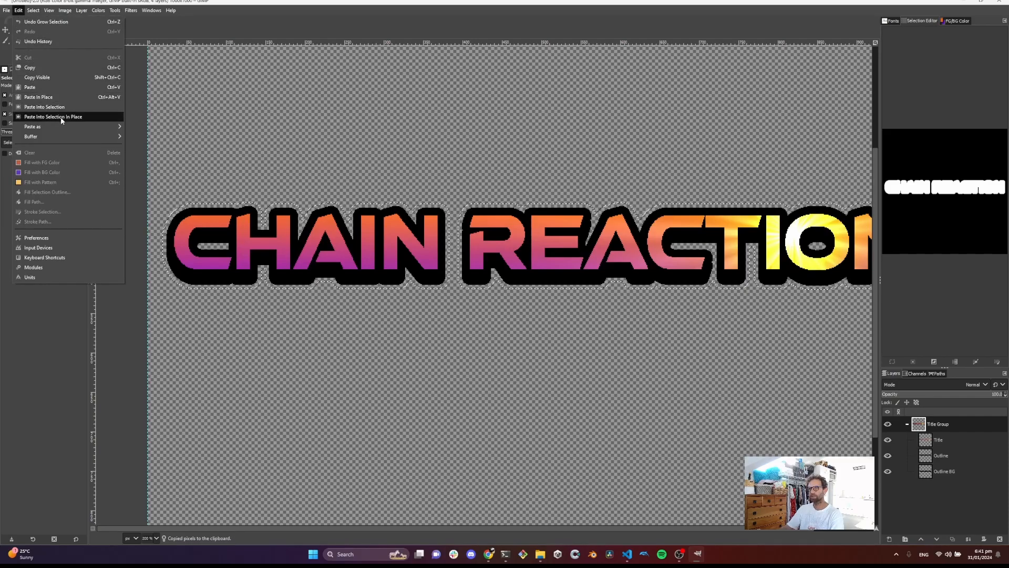
{"action": "mouse_move", "coordinate": [61, 124]}
{"action": "left_click", "coordinate": [158, 135]}
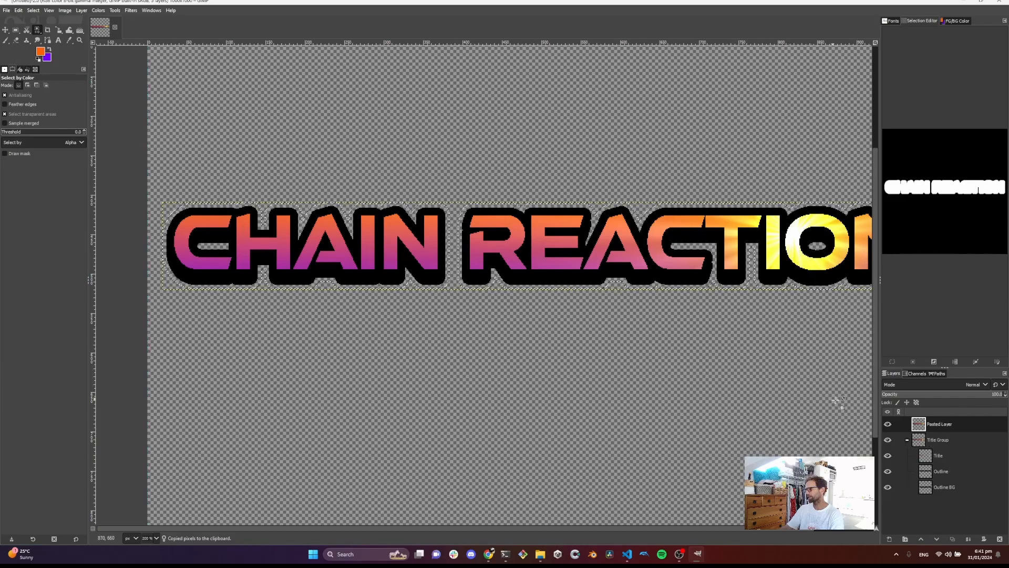
Rename the pasted layer White Outline and move it below the collapsed Title Group
{"action": "mouse_move", "coordinate": [931, 426]}
{"action": "left_mouse_down"}
{"action": "mouse_move", "coordinate": [907, 494]}
{"action": "mouse_move", "coordinate": [909, 469]}
{"action": "mouse_move", "coordinate": [912, 514]}
{"action": "mouse_move", "coordinate": [917, 418]}
{"action": "mouse_move", "coordinate": [916, 427]}
{"action": "left_mouse_up"}
{"action": "double_click", "coordinate": [936, 426]}
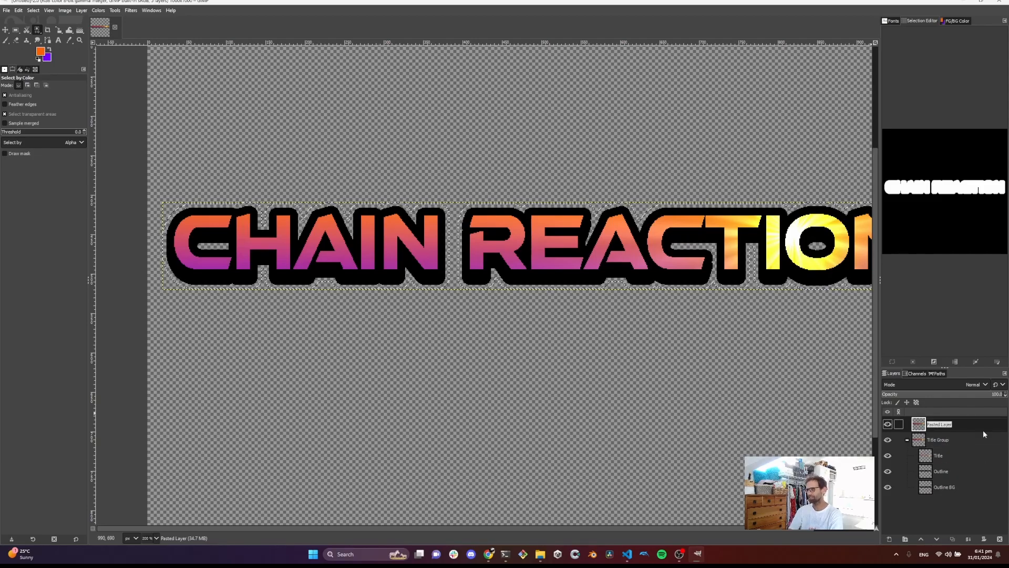
{"action": "type", "text": "White Otu"}
{"action": "key", "text": "BackSpace"}
{"action": "key", "text": "BackSpace"}
{"action": "type", "text": "utline"}
{"action": "key", "text": "Return"}
{"action": "left_click", "coordinate": [907, 439]}
{"action": "left_click_drag", "start_coordinate": [917, 426], "coordinate": [916, 449]}
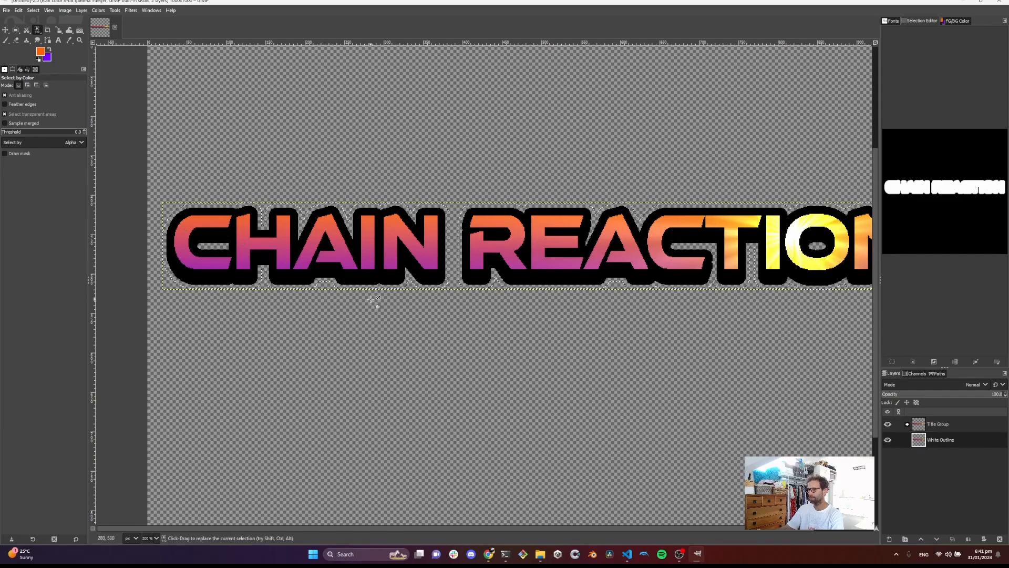
Bucket-fill the whole selection on the White Outline layer with white and clear the selection
{"action": "left_click", "coordinate": [80, 31]}
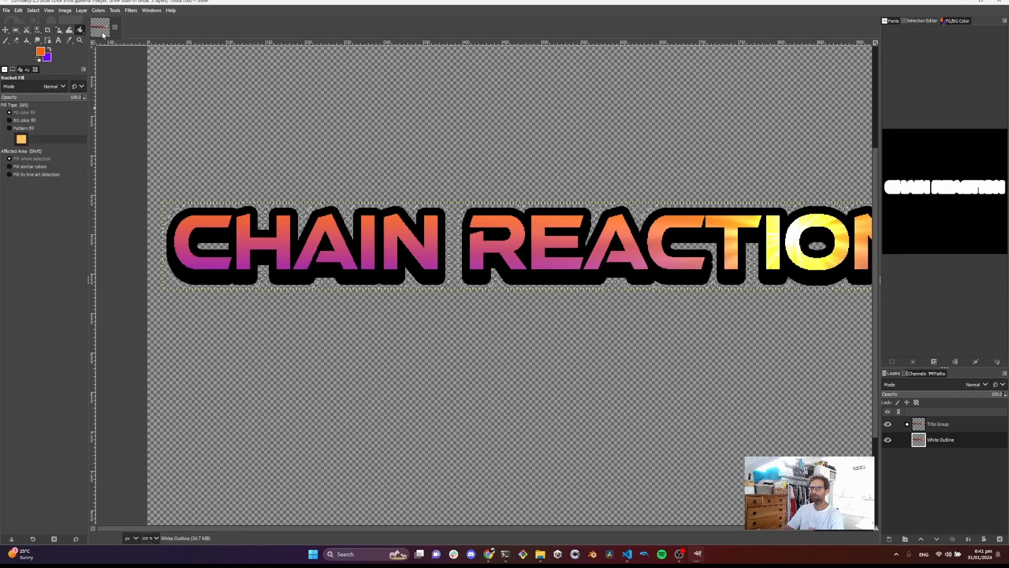
{"action": "left_click", "coordinate": [40, 51]}
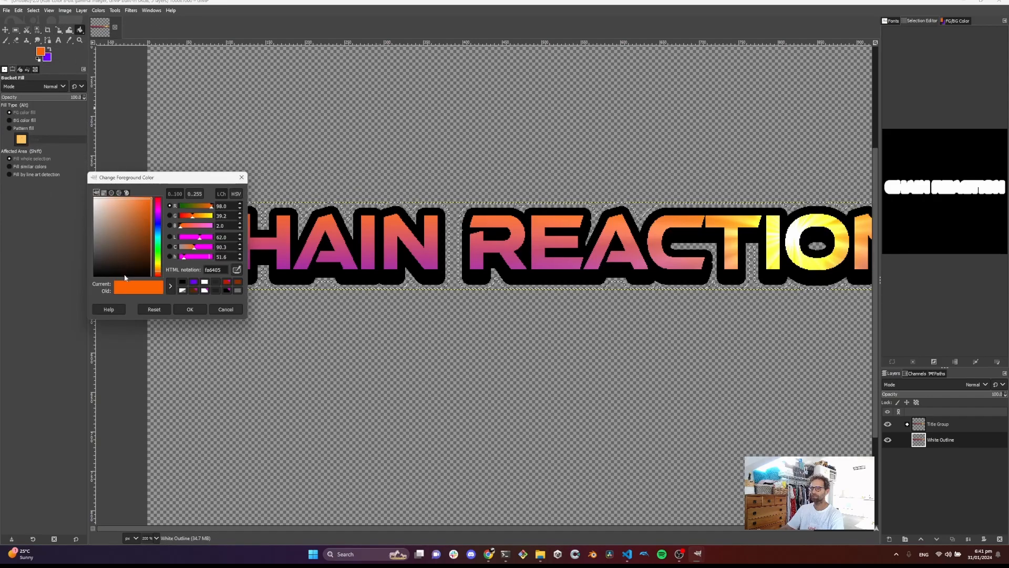
{"action": "left_click", "coordinate": [205, 282]}
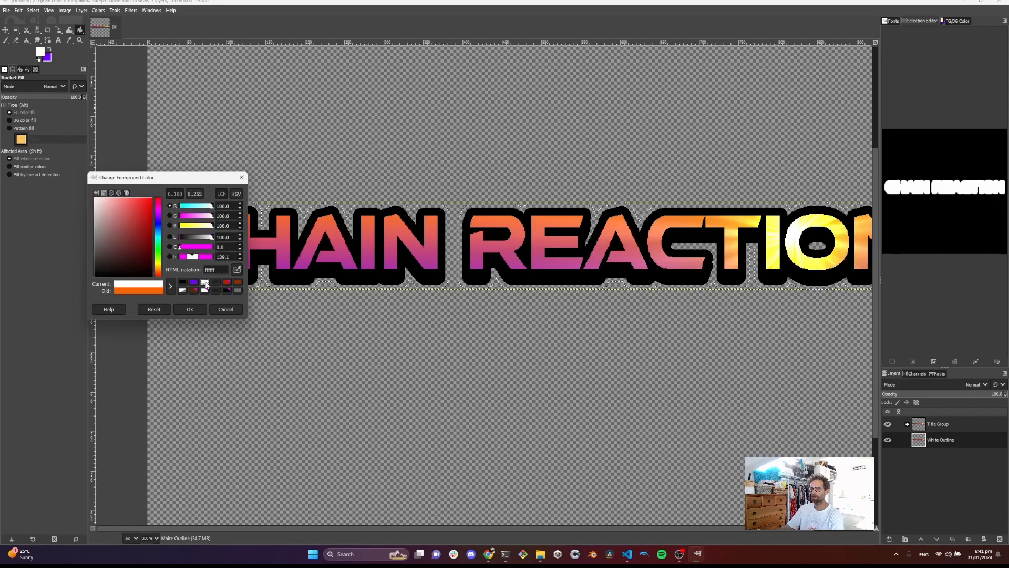
{"action": "left_click", "coordinate": [200, 309]}
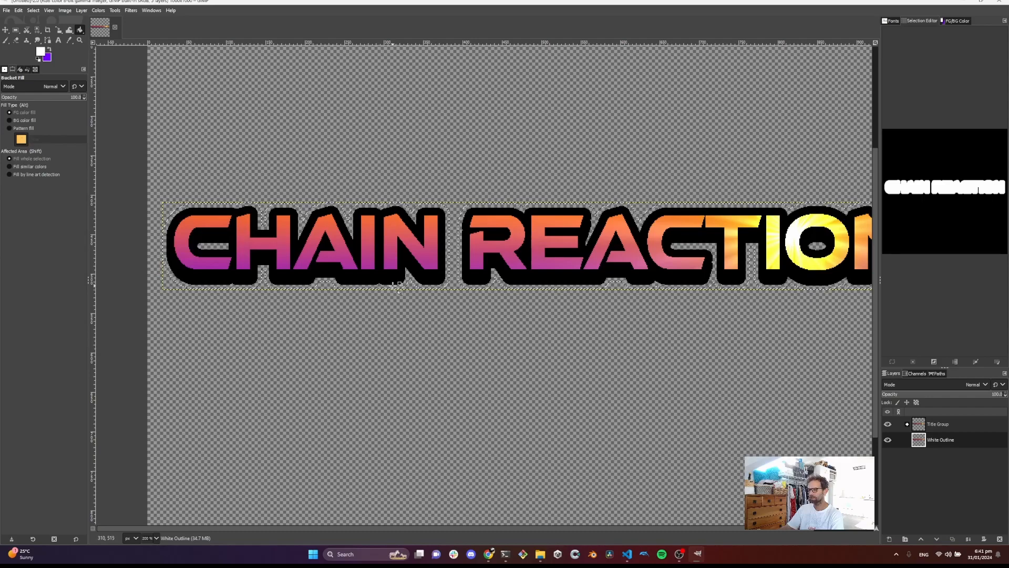
{"action": "scroll", "coordinate": [436, 284], "scroll_direction": "down", "scroll_amount": 2}
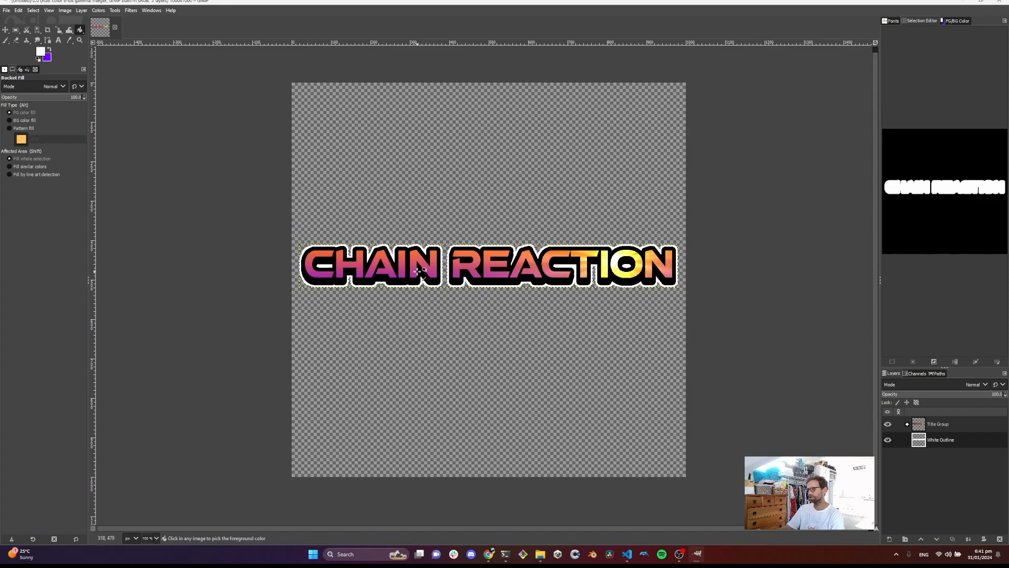
{"action": "scroll", "coordinate": [419, 269], "scroll_direction": "down", "scroll_amount": 1}
{"action": "scroll", "coordinate": [419, 270], "scroll_direction": "up", "scroll_amount": 1}
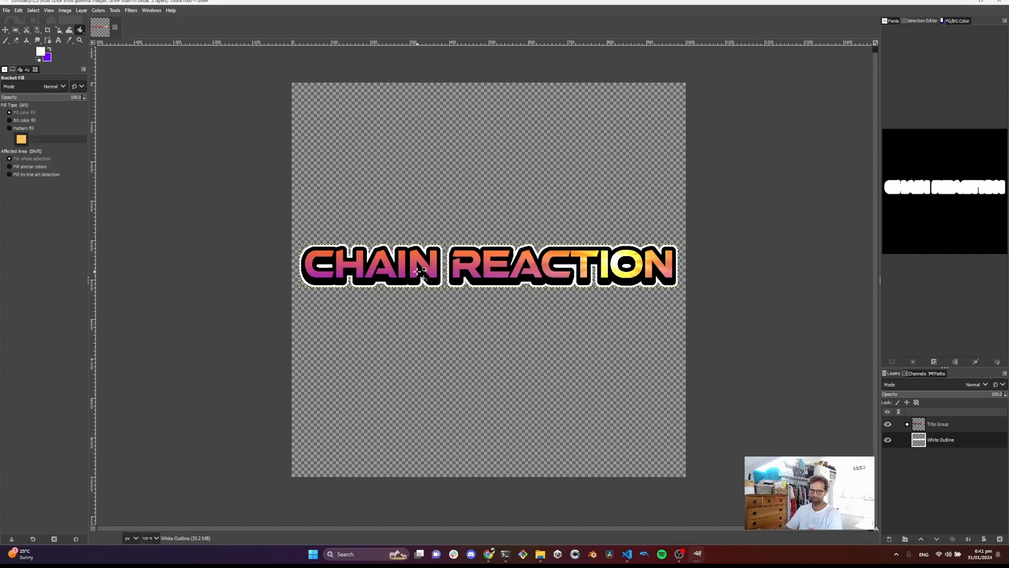
{"action": "key", "text": "ctrl+shift+a"}
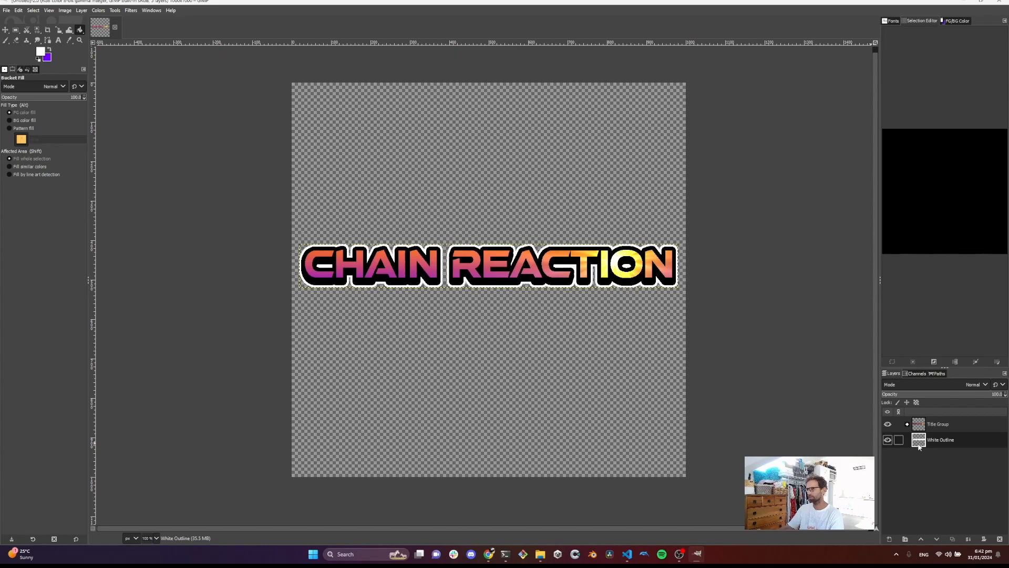
Create a layer group named Title Super Group and put the Title Group and White Outline layer inside it
{"action": "right_click", "coordinate": [916, 478]}
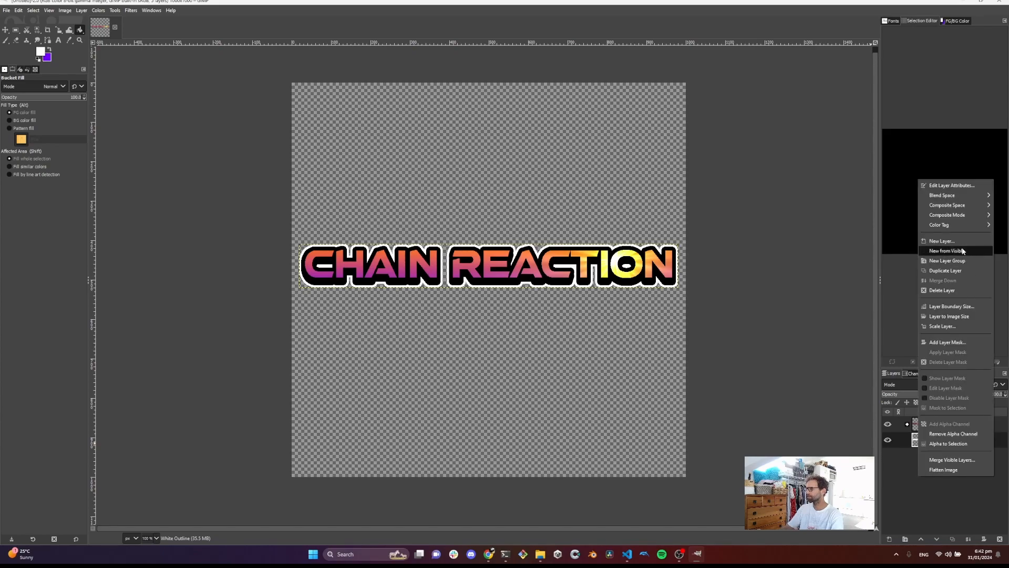
{"action": "left_click", "coordinate": [954, 261]}
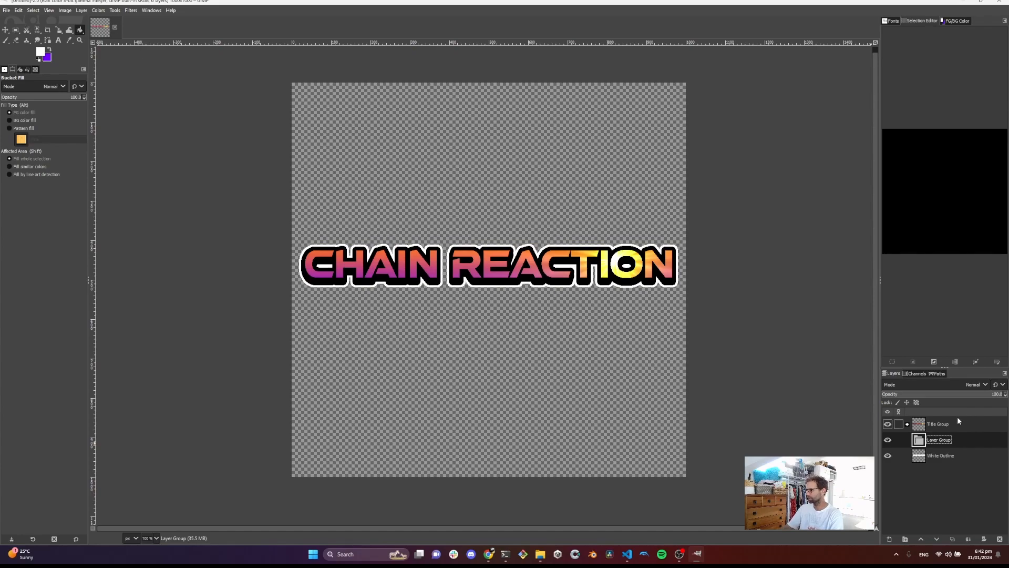
{"action": "left_click_drag", "start_coordinate": [915, 429], "coordinate": [932, 446]}
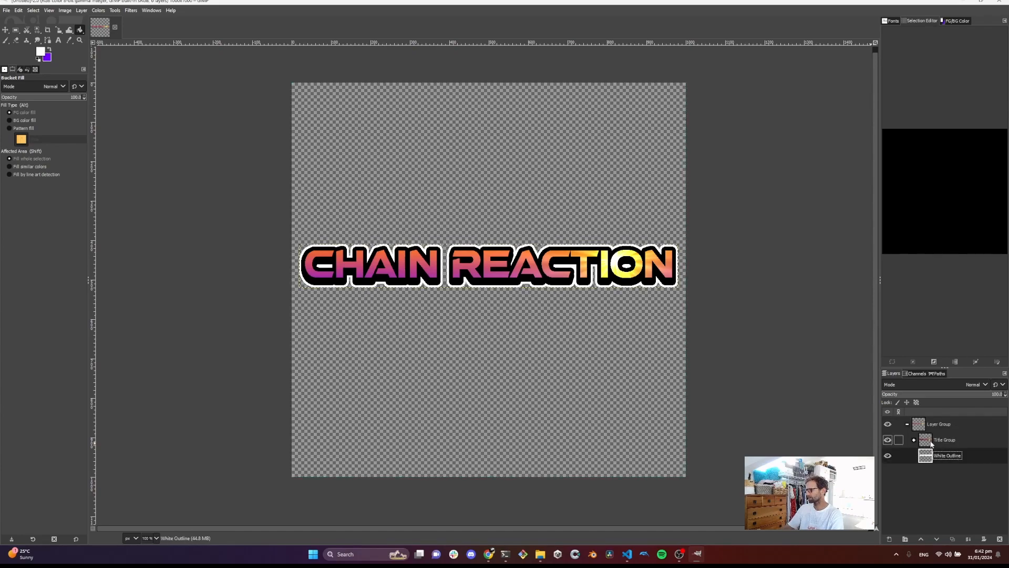
{"action": "left_click", "coordinate": [931, 425]}
{"action": "double_click", "coordinate": [931, 424]}
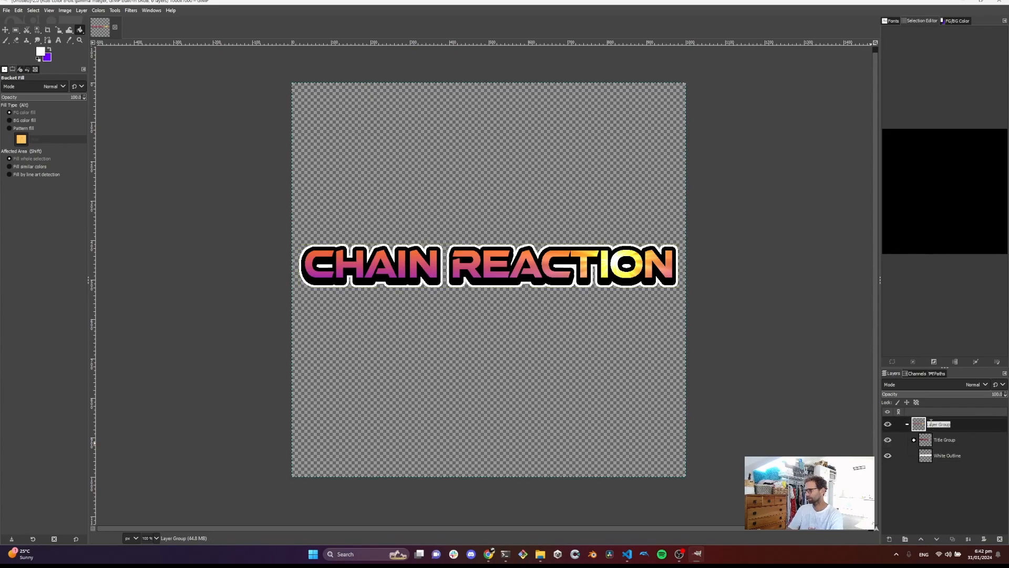
{"action": "type", "text": "Title Sup"}
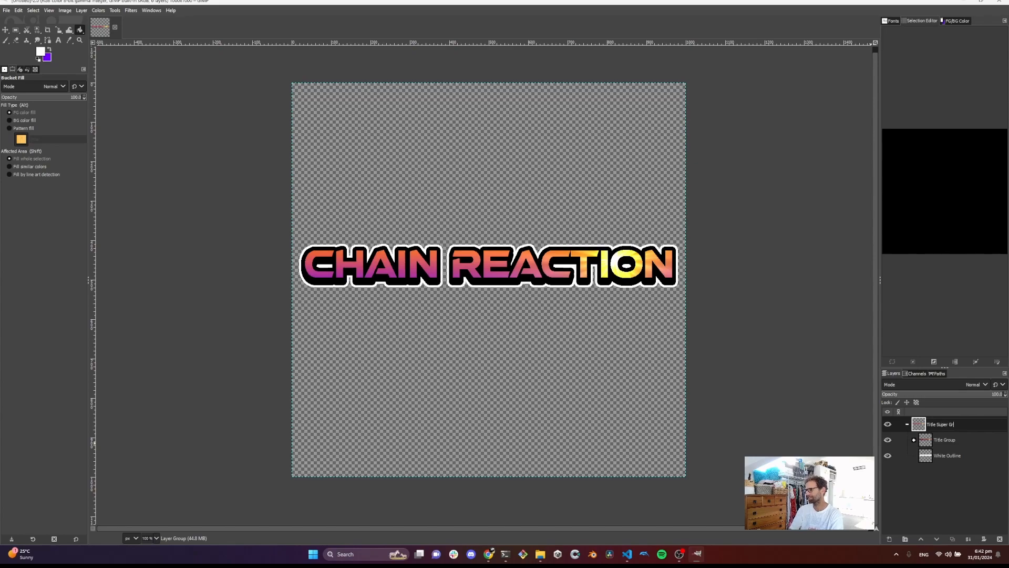
{"action": "key", "text": "Return"}
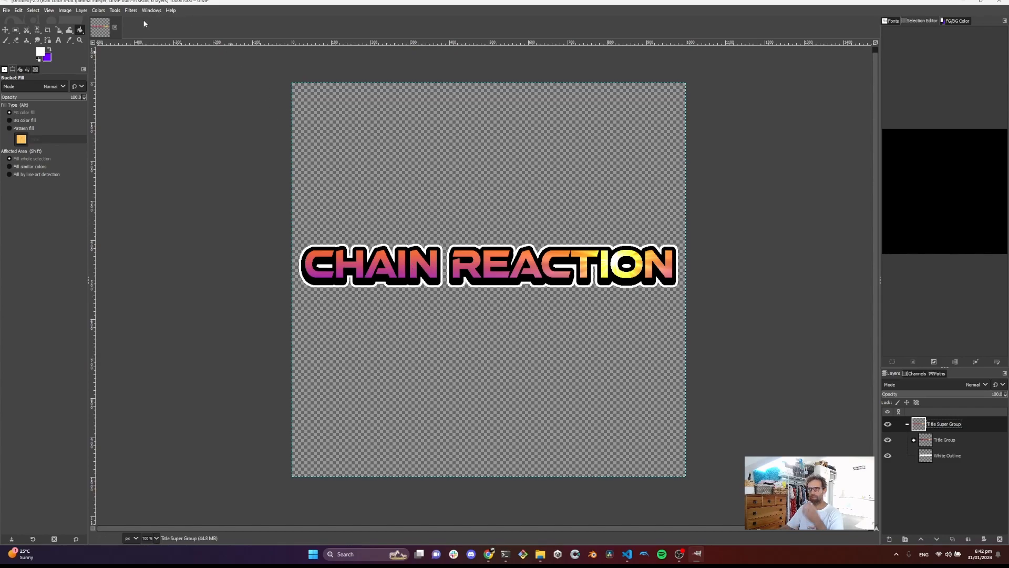
Apply a 3D Transform to the Title Super Group with an X angle of about 14.5 degrees
{"action": "left_click", "coordinate": [114, 10]}
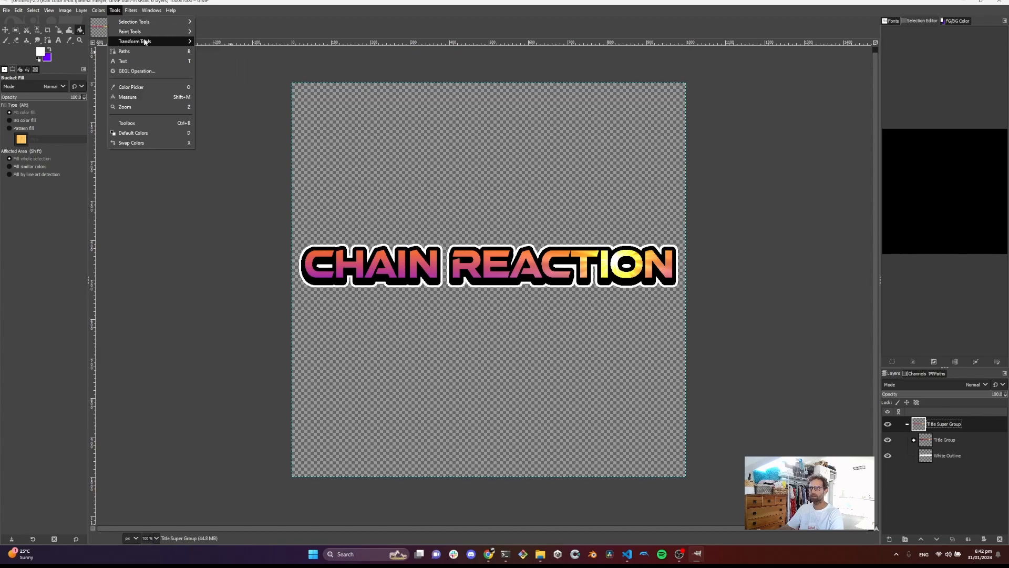
{"action": "mouse_move", "coordinate": [142, 41]}
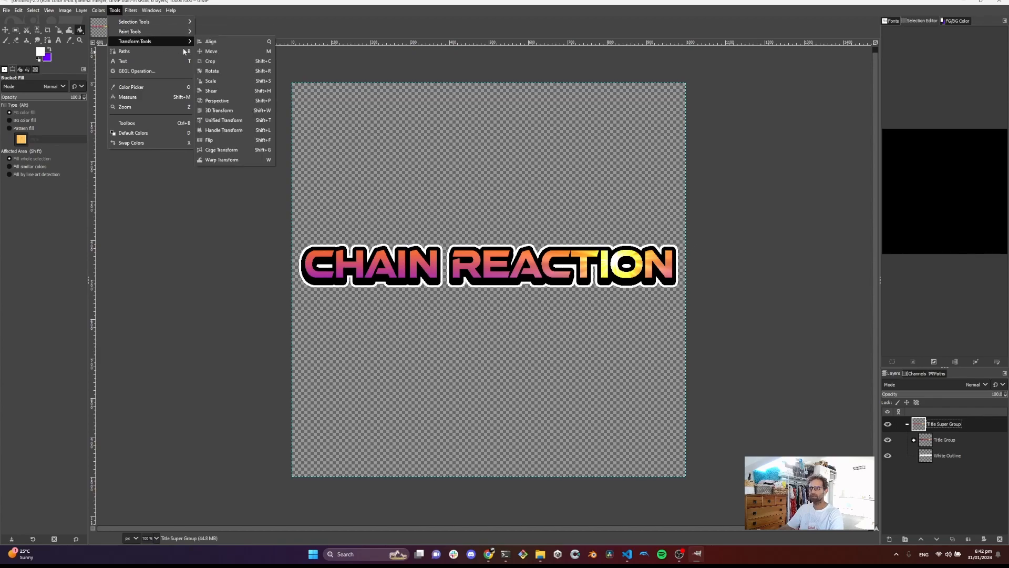
{"action": "left_click", "coordinate": [226, 110]}
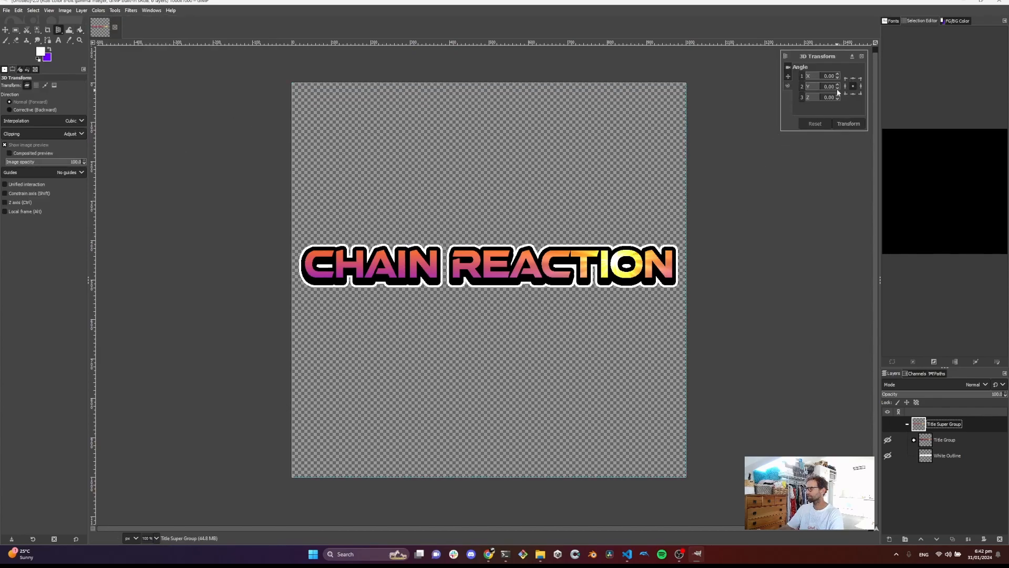
{"action": "left_click_drag", "start_coordinate": [823, 80], "coordinate": [821, 78]}
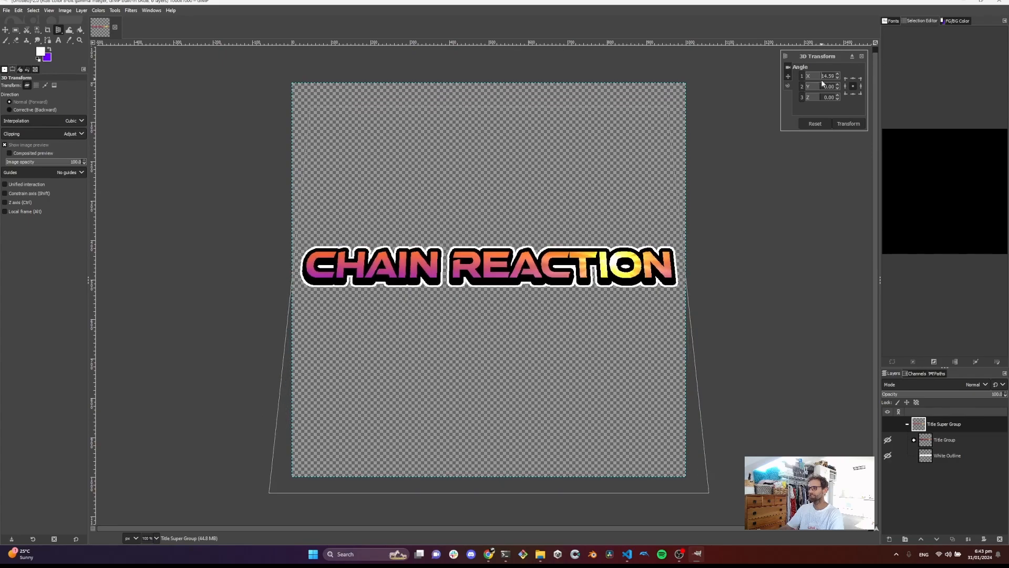
{"action": "left_click", "coordinate": [855, 125]}
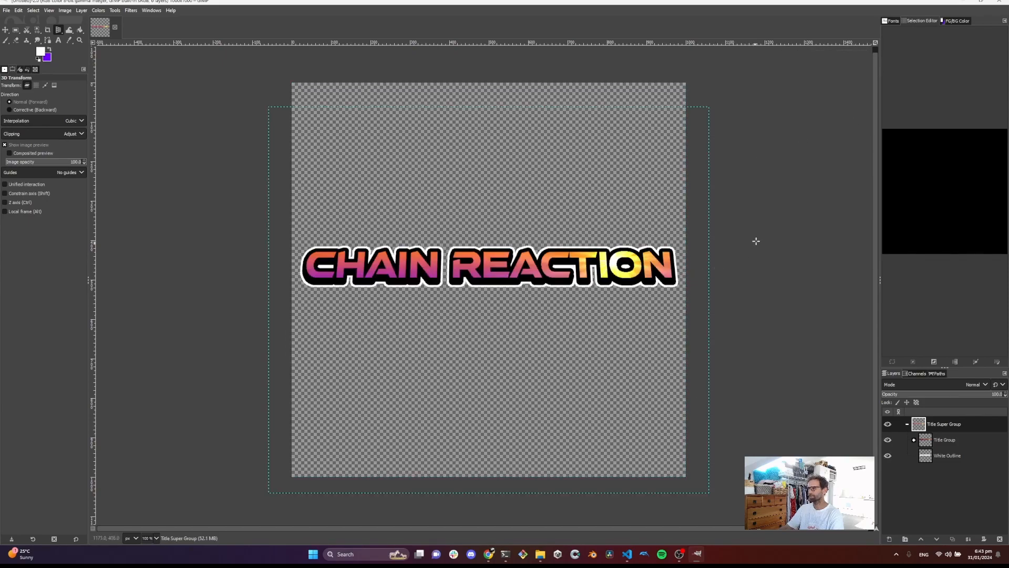
Create a transparent 1000 × 1000 px layer named Background and place it outside and below the collapsed Title Super Group
{"action": "right_click", "coordinate": [925, 503]}
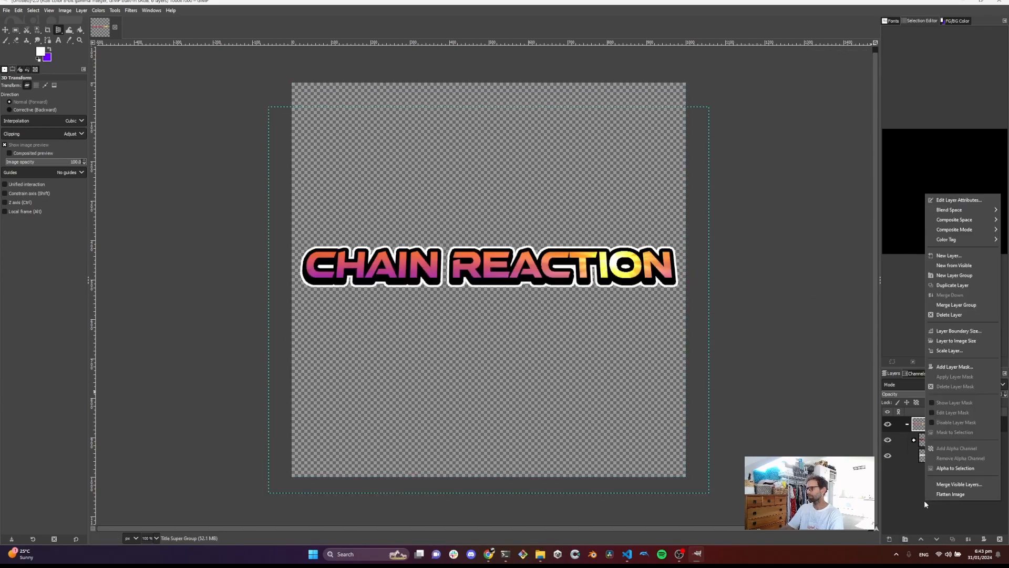
{"action": "left_click", "coordinate": [957, 255]}
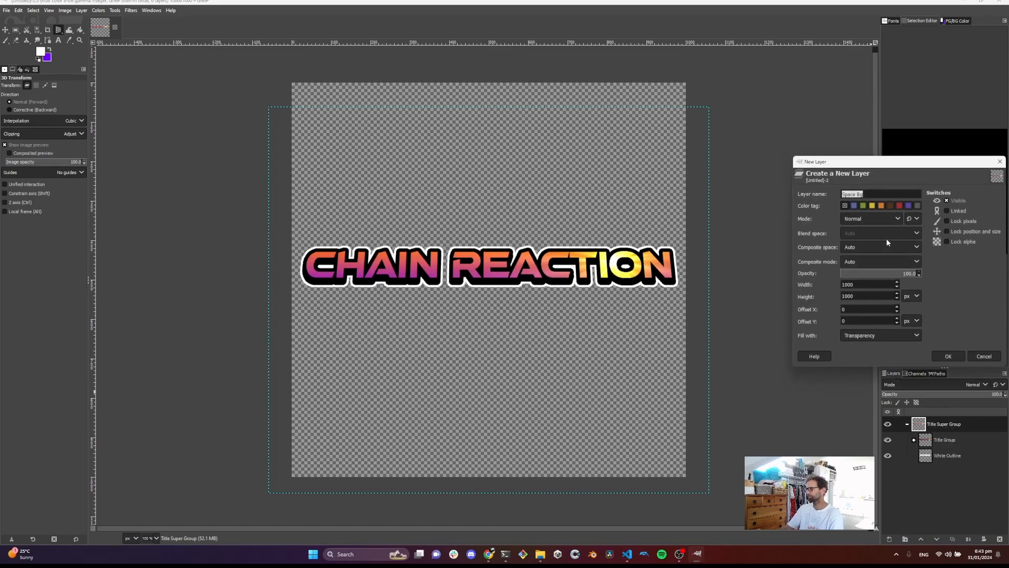
{"action": "type", "text": "Background"}
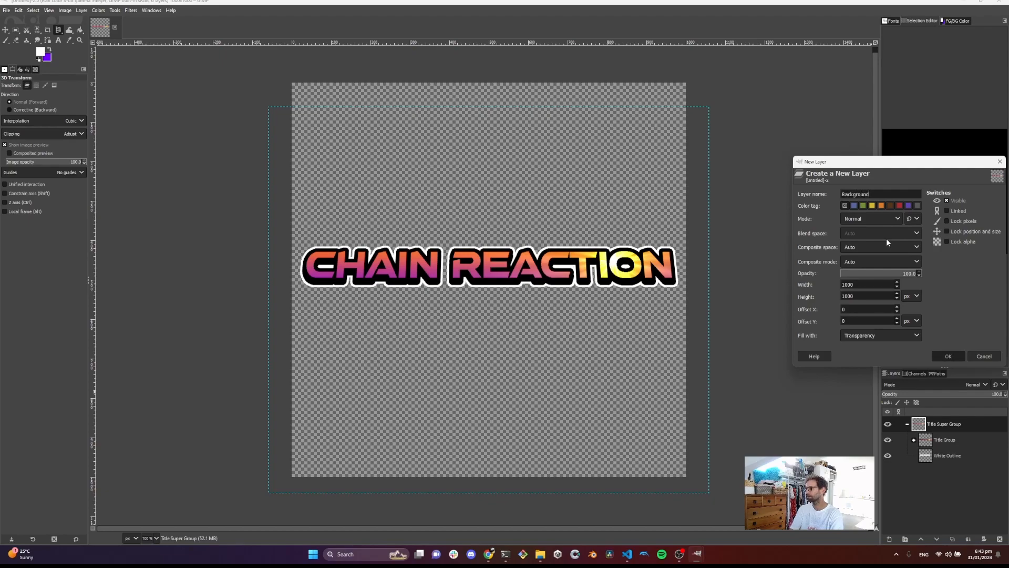
{"action": "key", "text": "Return"}
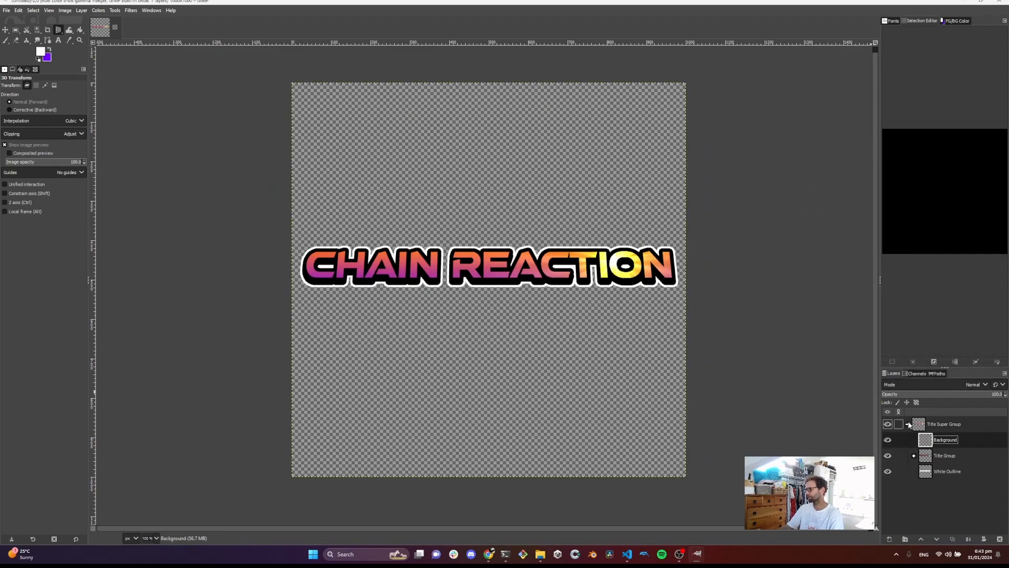
{"action": "left_click_drag", "start_coordinate": [925, 439], "coordinate": [913, 458]}
{"action": "left_click", "coordinate": [906, 442]}
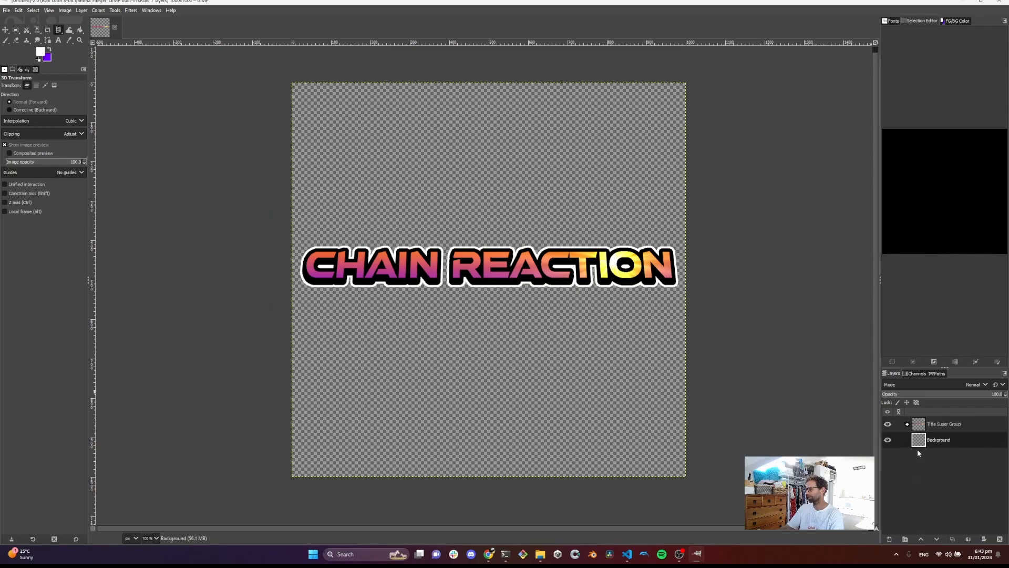
Import seamless space.PNG from the topdown-shooter folder in File Explorer as the lowest layer of the image
{"action": "left_click", "coordinate": [540, 554]}
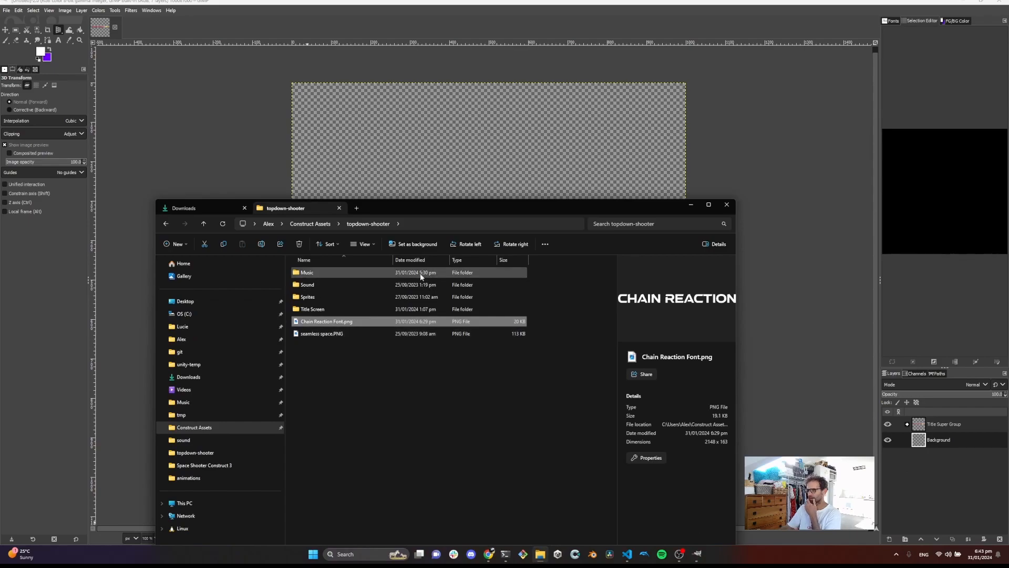
{"action": "left_click", "coordinate": [320, 336]}
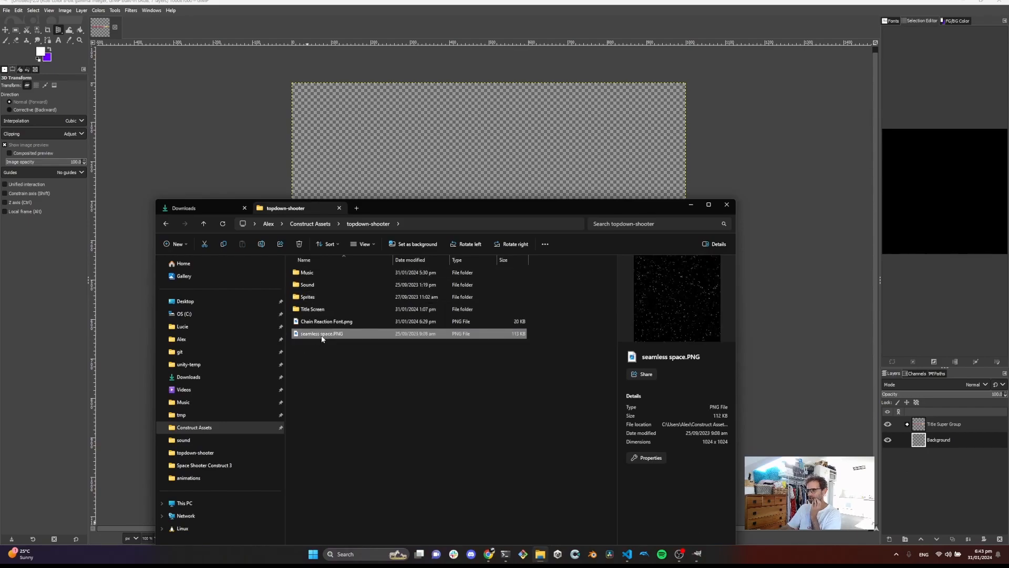
{"action": "left_click_drag", "start_coordinate": [465, 209], "coordinate": [370, 357]}
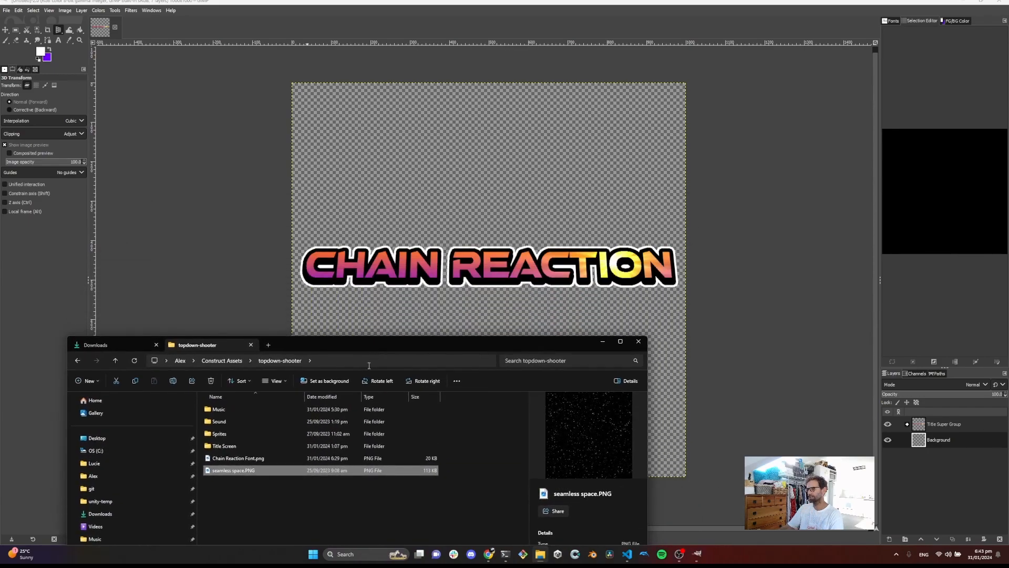
{"action": "left_click_drag", "start_coordinate": [246, 477], "coordinate": [934, 446]}
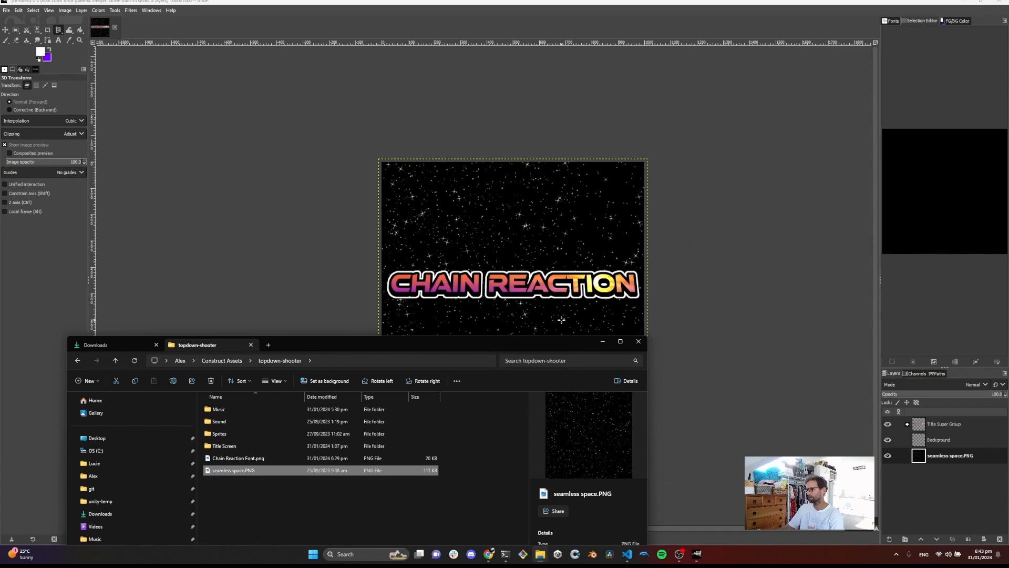
{"action": "left_click", "coordinate": [564, 351]}
{"action": "scroll", "coordinate": [526, 356], "scroll_direction": "down", "scroll_amount": 1}
{"action": "scroll", "coordinate": [527, 356], "scroll_direction": "up", "scroll_amount": 1}
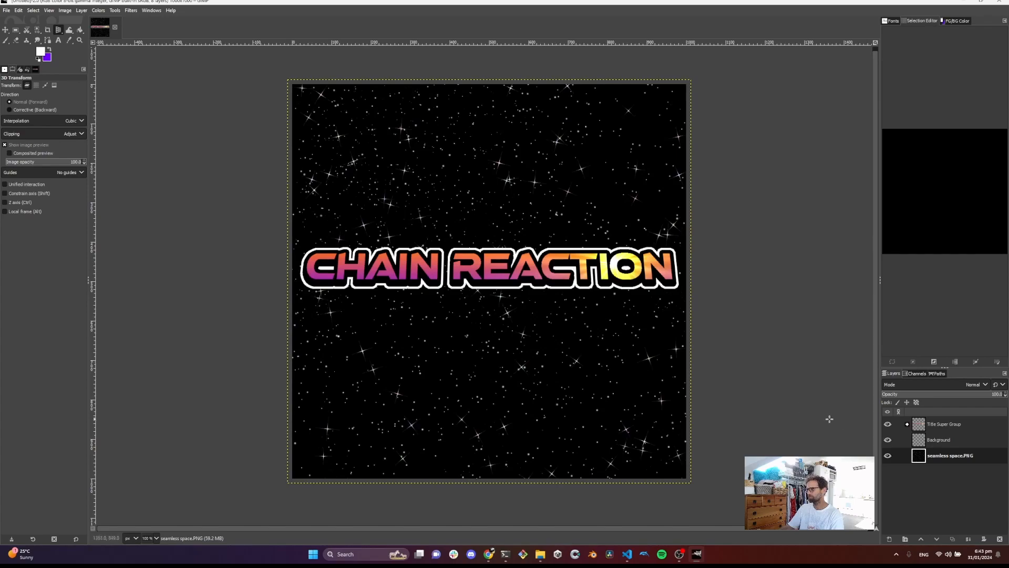
Delete the transparent Background layer from the image
{"action": "right_click", "coordinate": [932, 446]}
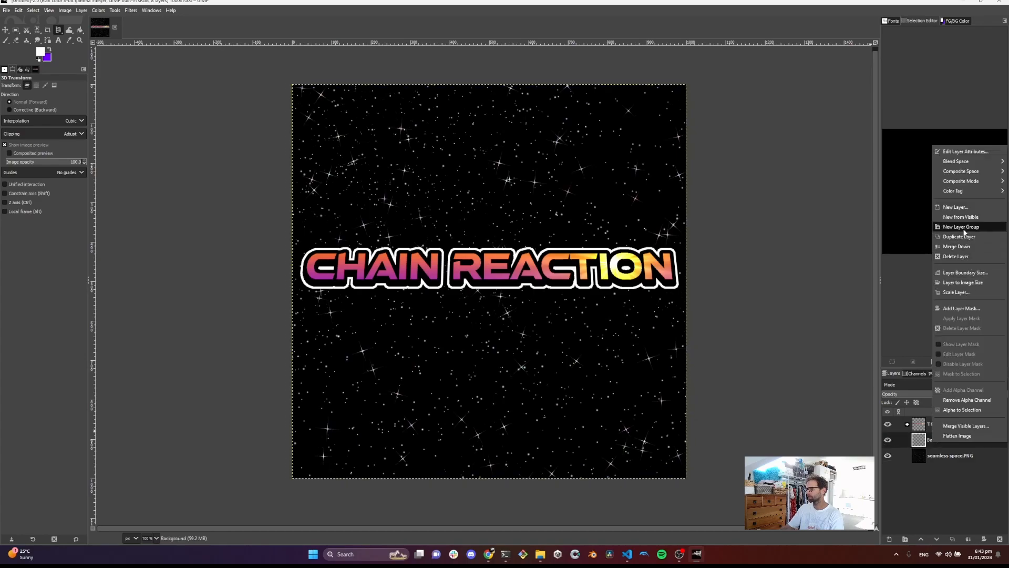
{"action": "left_click", "coordinate": [956, 256]}
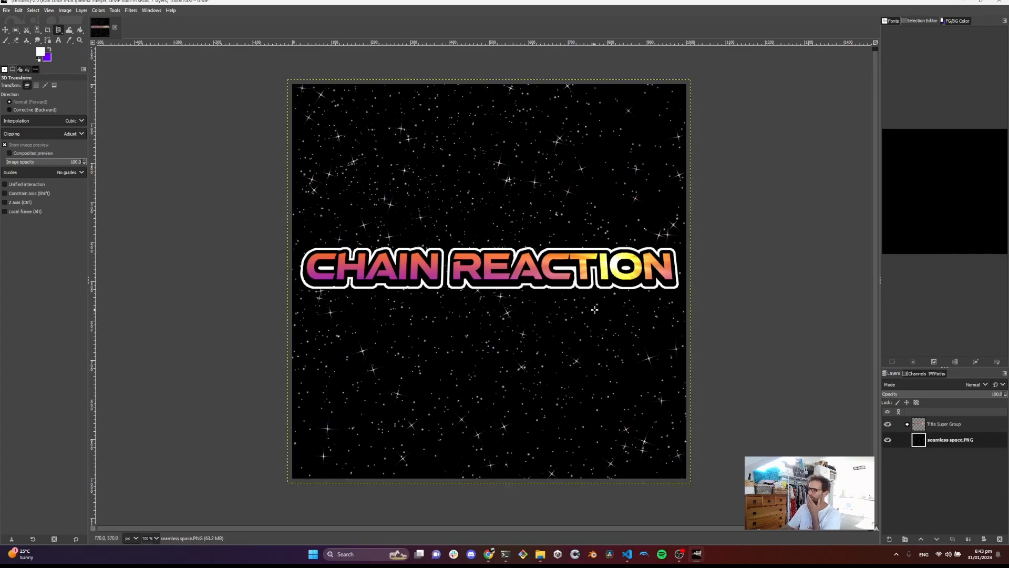
Apply another 3D Transform to the Title Super Group with an X angle of about 14.6 degrees
{"action": "left_click", "coordinate": [944, 424]}
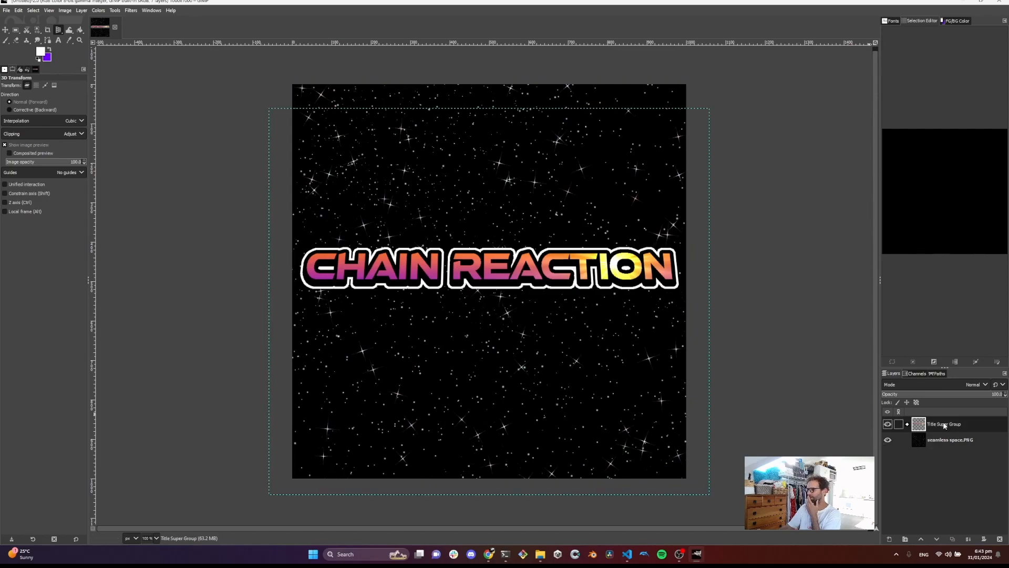
{"action": "left_click", "coordinate": [137, 11]}
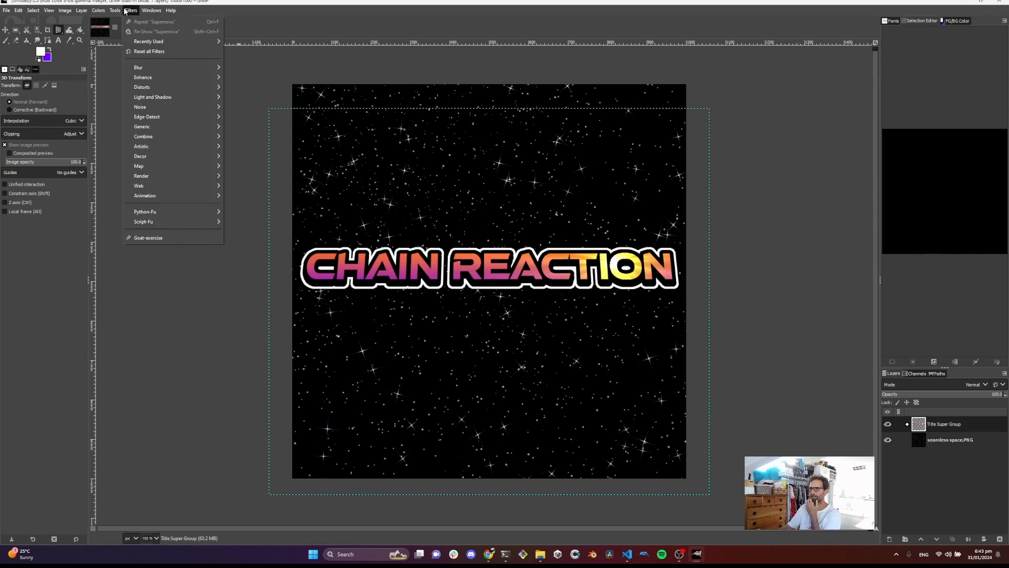
{"action": "mouse_move", "coordinate": [149, 44]}
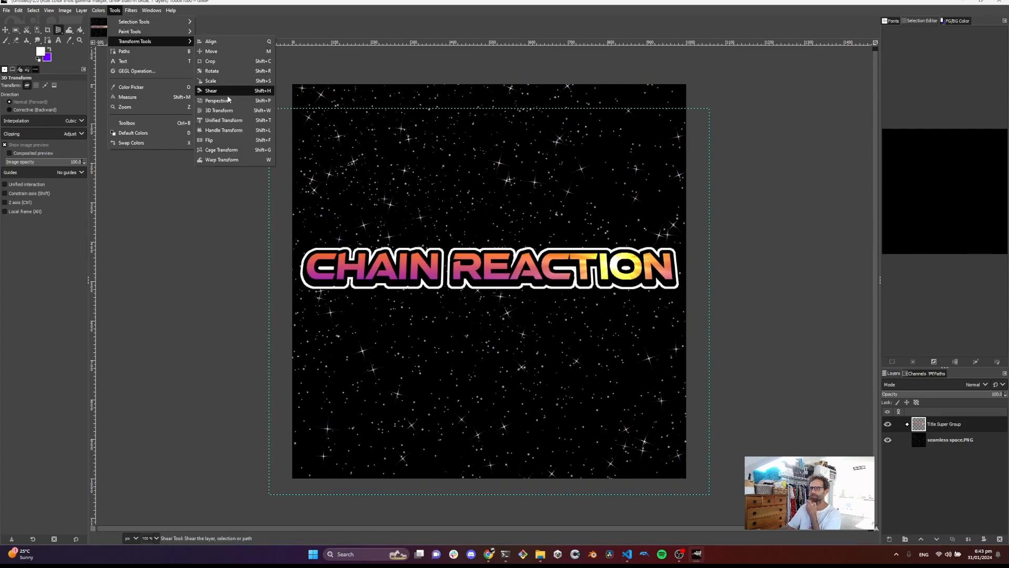
{"action": "left_click", "coordinate": [226, 110]}
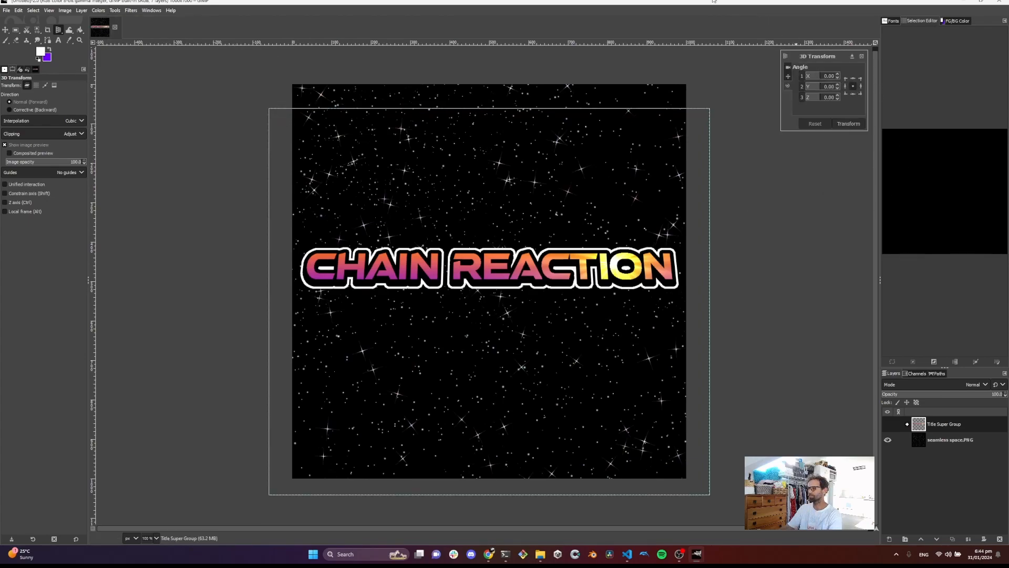
{"action": "left_click", "coordinate": [819, 76]}
{"action": "left_click_drag", "start_coordinate": [819, 77], "coordinate": [821, 77]}
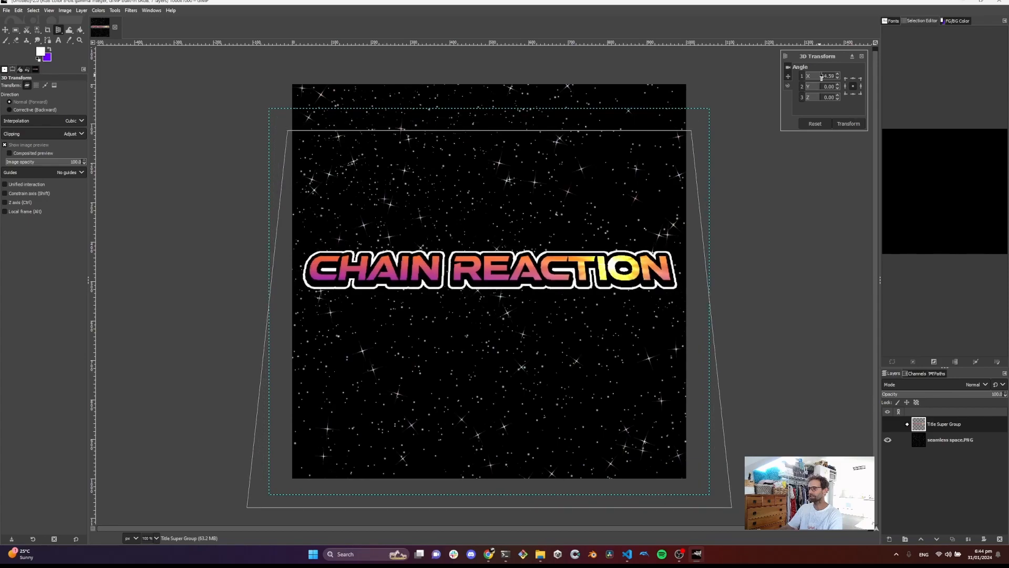
{"action": "left_click", "coordinate": [840, 123]}
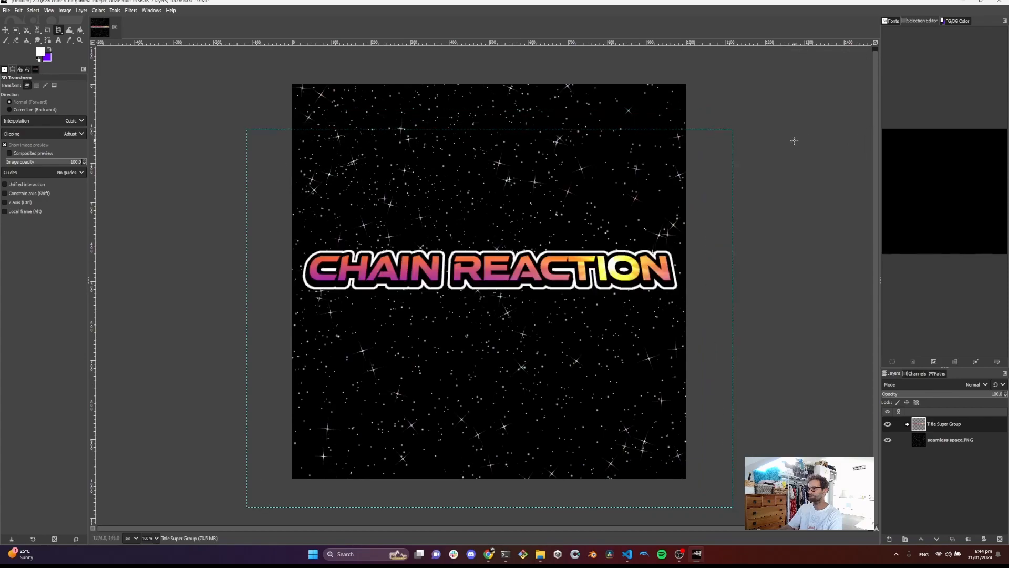
{"action": "left_click", "coordinate": [771, 171]}
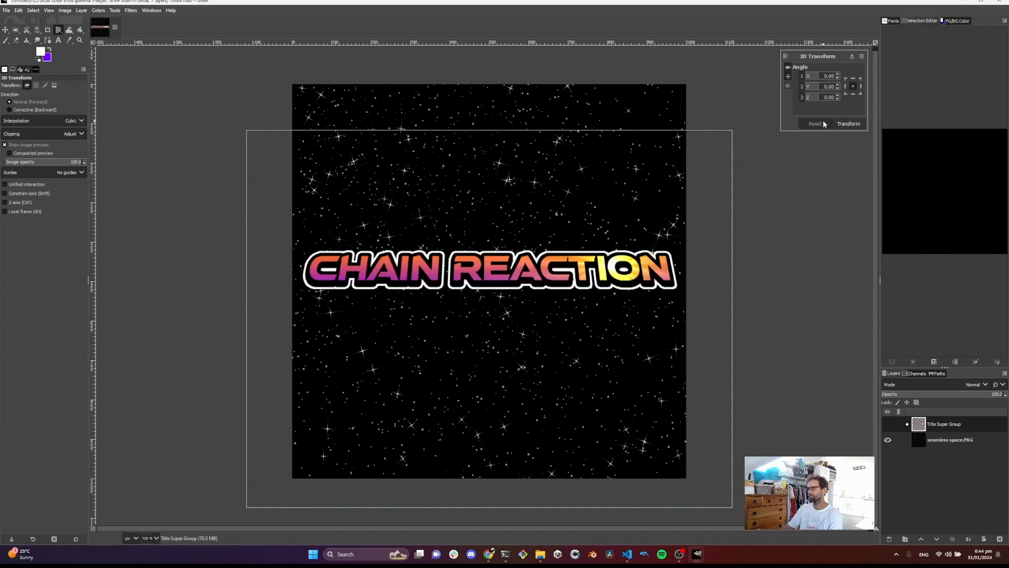
{"action": "left_click", "coordinate": [862, 57]}
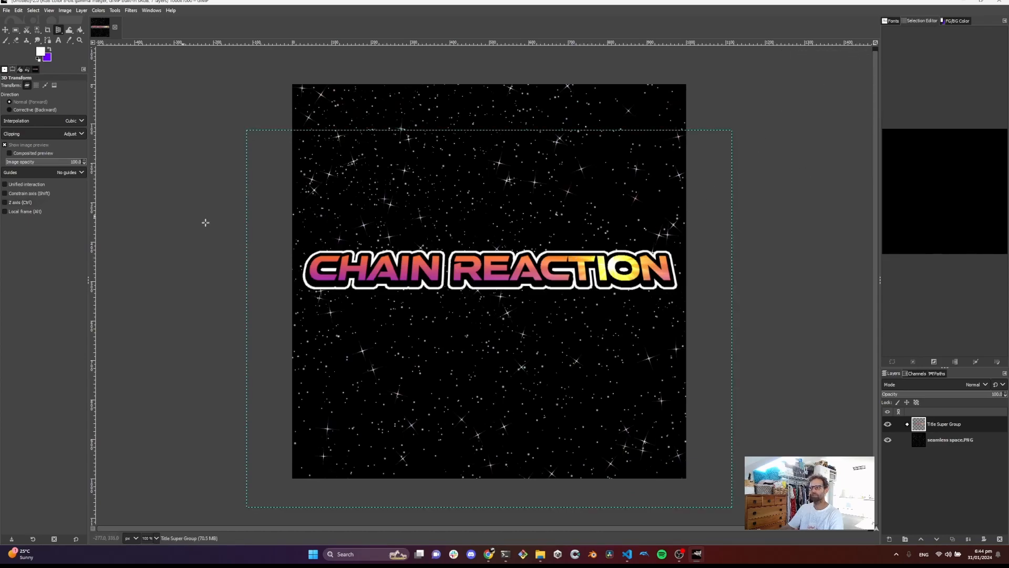
Hide the seamless space.PNG layer and export the image as Title Logo.png to the topdown-shooter folder with the default PNG options
{"action": "left_click", "coordinate": [887, 440]}
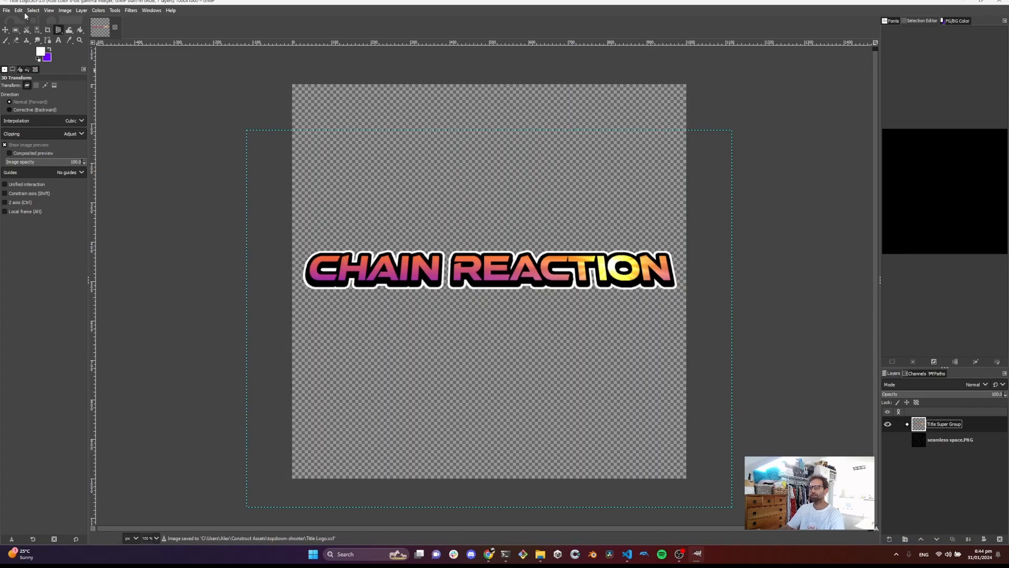
{"action": "left_click", "coordinate": [6, 10]}
{"action": "left_click", "coordinate": [24, 132]}
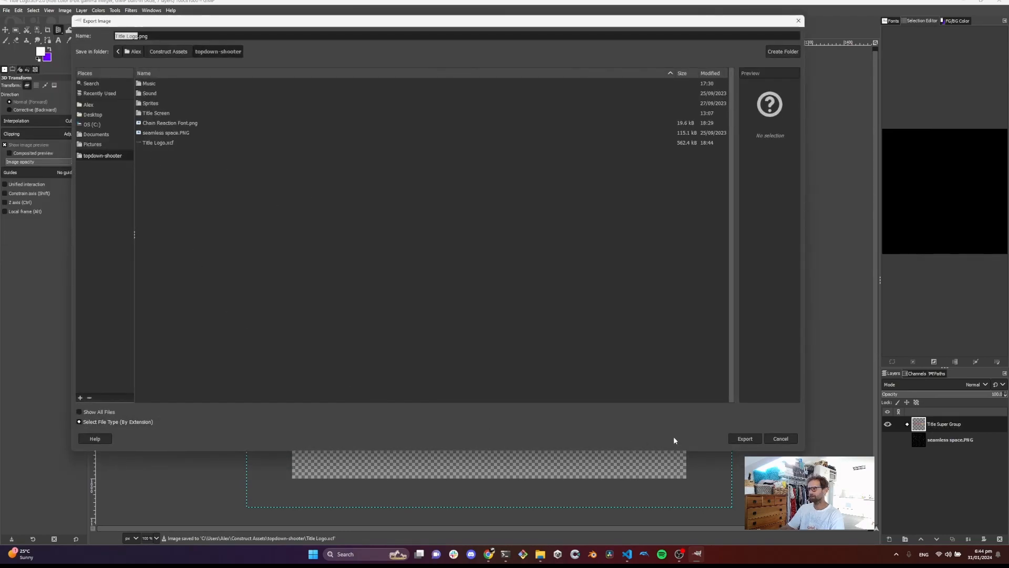
{"action": "left_click", "coordinate": [738, 439]}
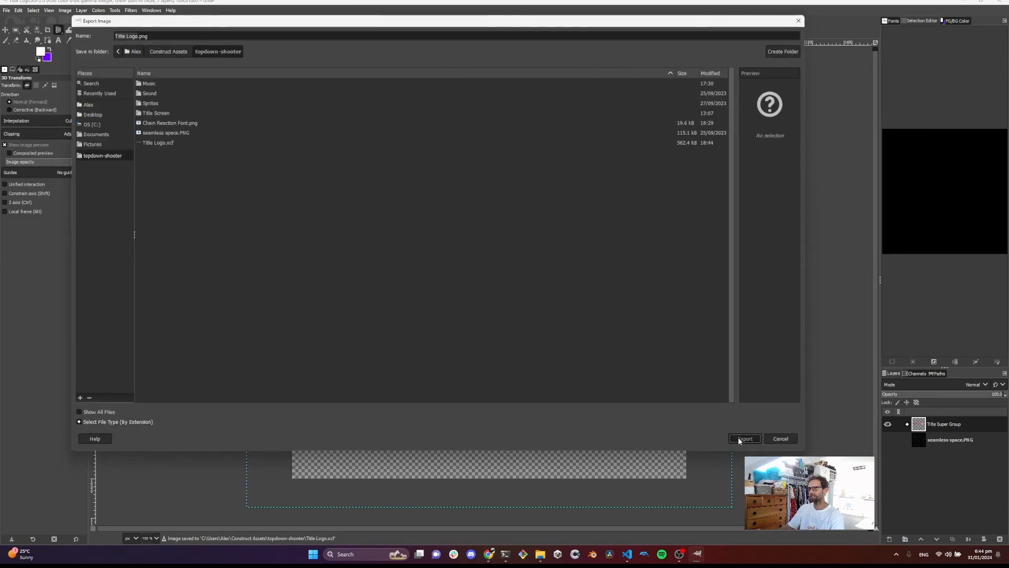
{"action": "left_click", "coordinate": [740, 440]}
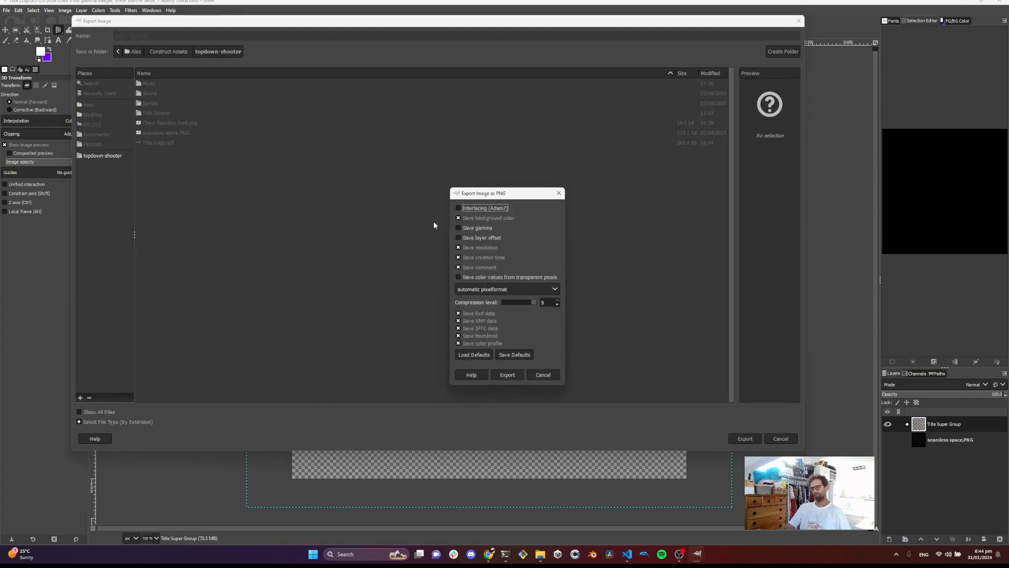
{"action": "left_click", "coordinate": [507, 374]}
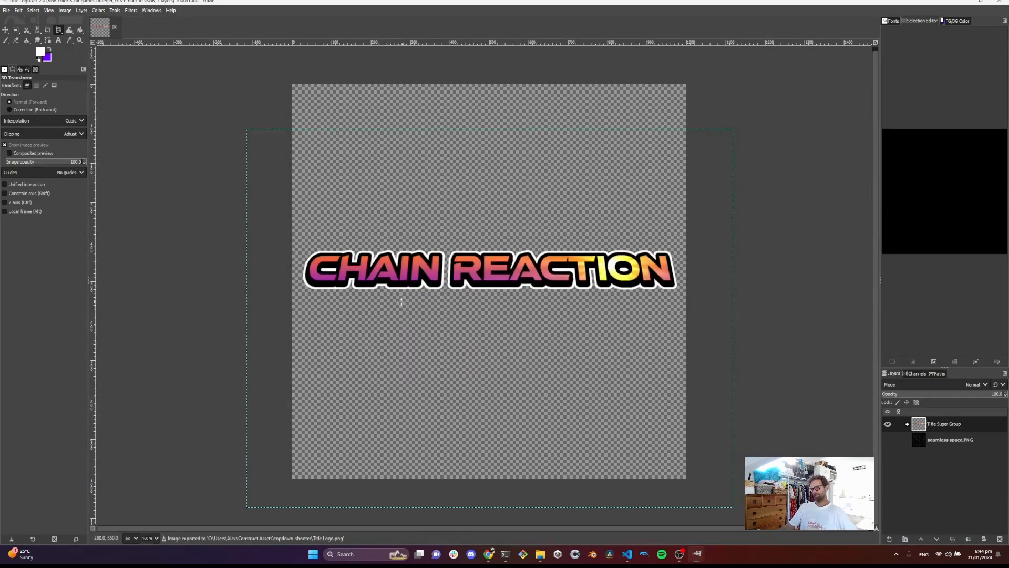
Open the exported Title Logo.png from the topdown-shooter folder in Photos and examine it full size
{"action": "left_click", "coordinate": [540, 554]}
{"action": "left_click_drag", "start_coordinate": [437, 344], "coordinate": [466, 76]}
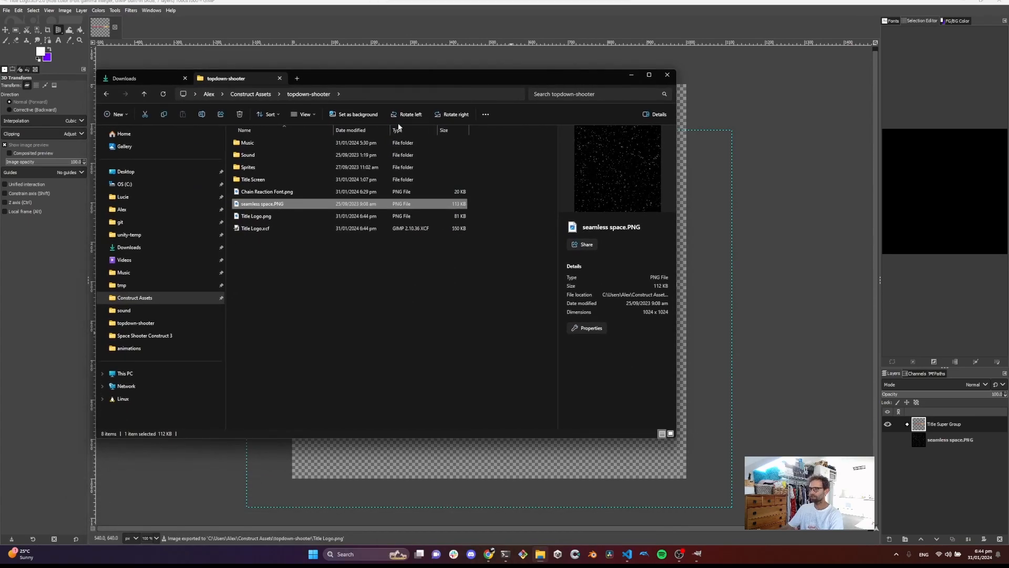
{"action": "left_click", "coordinate": [290, 278]}
{"action": "double_click", "coordinate": [337, 216]}
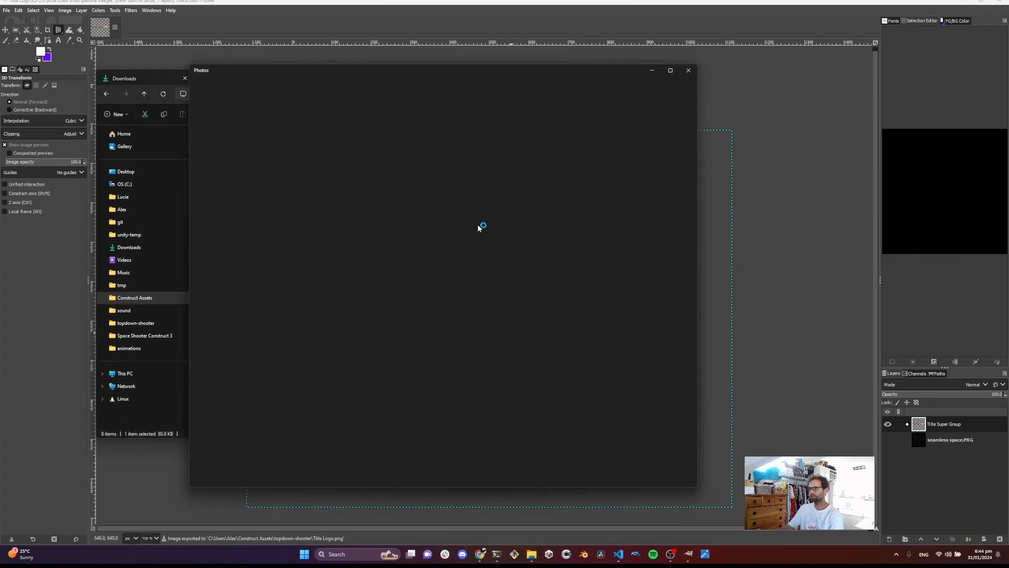
{"action": "left_click", "coordinate": [670, 72]}
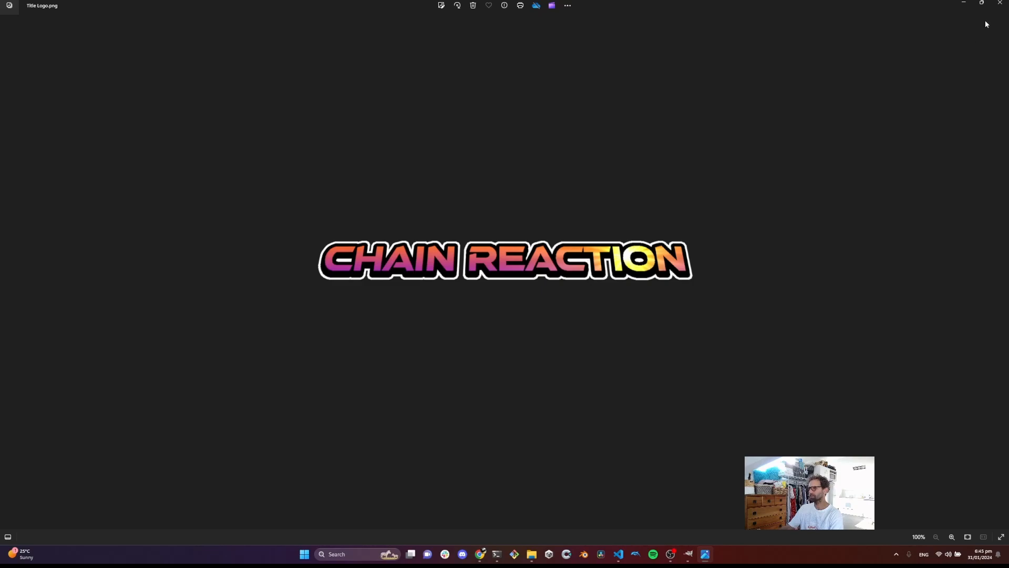
{"action": "left_click", "coordinate": [998, 3]}
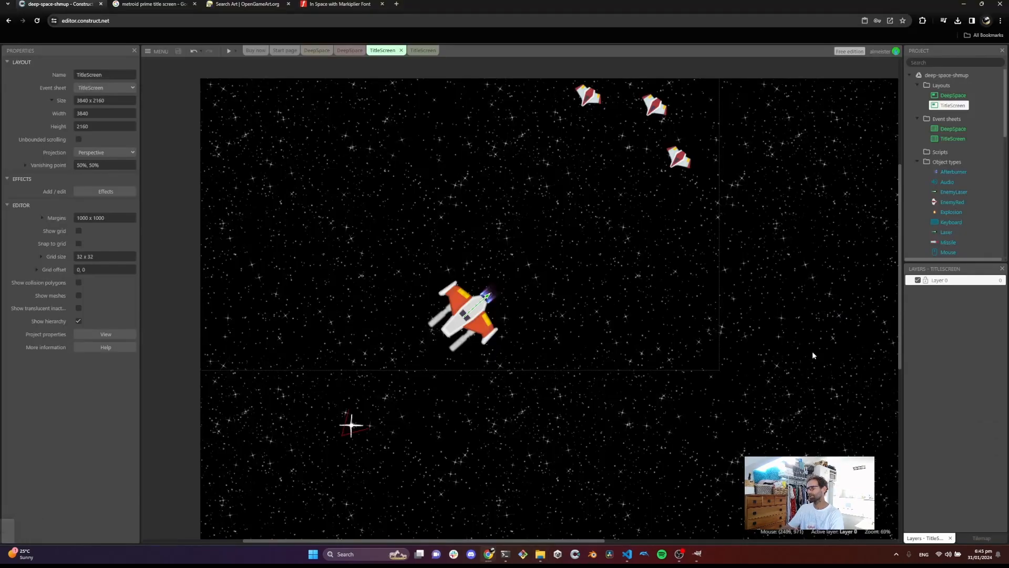
Import Title Logo.png from the topdown-shooter folder in File Explorer as a sprite on the TitleScreen layout in Construct
{"action": "left_click", "coordinate": [539, 553]}
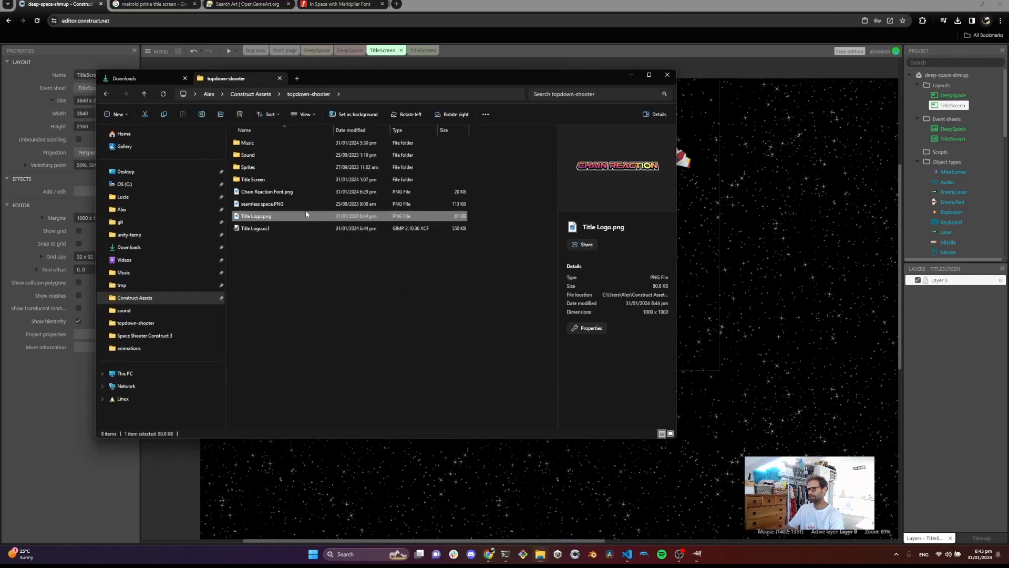
{"action": "left_click_drag", "start_coordinate": [326, 75], "coordinate": [632, 398]}
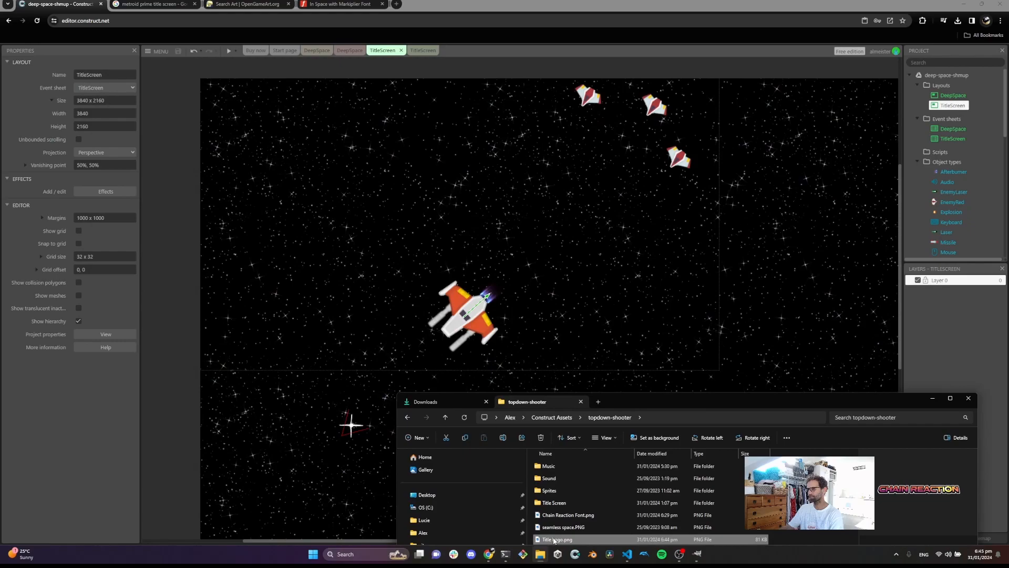
{"action": "left_click_drag", "start_coordinate": [554, 540], "coordinate": [502, 222]}
{"action": "left_click", "coordinate": [476, 212]}
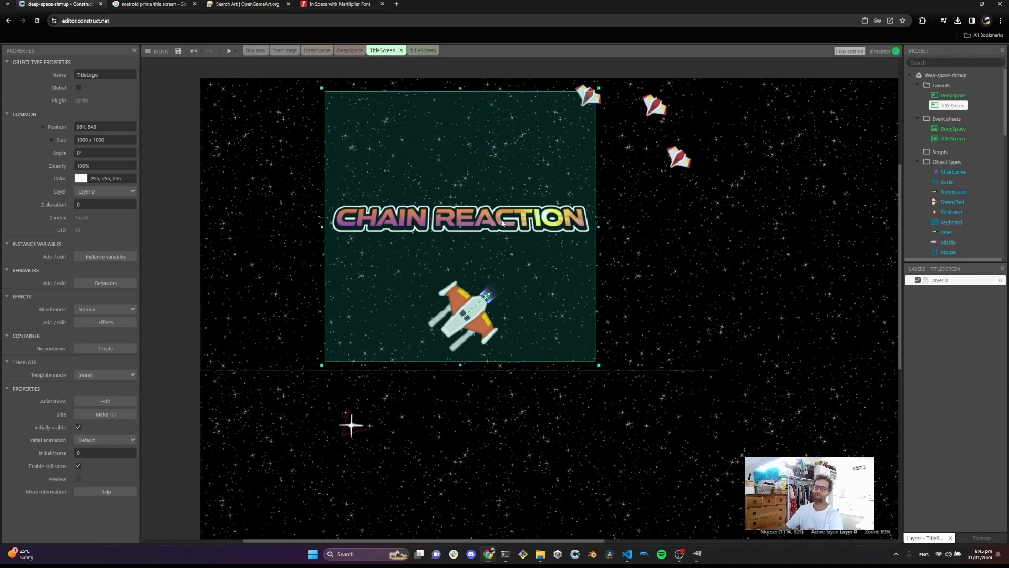
Enlarge the title logo proportionally to about 1220 × 1220 and place it above the player ship at about 973, 402
{"action": "left_click_drag", "start_coordinate": [483, 227], "coordinate": [486, 212]}
{"action": "scroll", "coordinate": [487, 213], "scroll_direction": "down", "scroll_amount": 3}
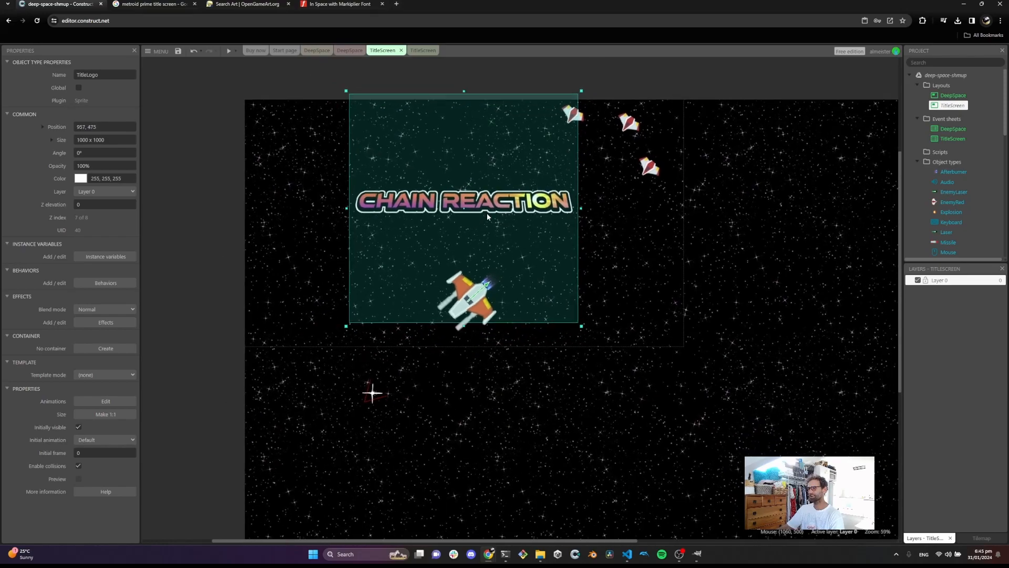
{"action": "left_click", "coordinate": [715, 229]}
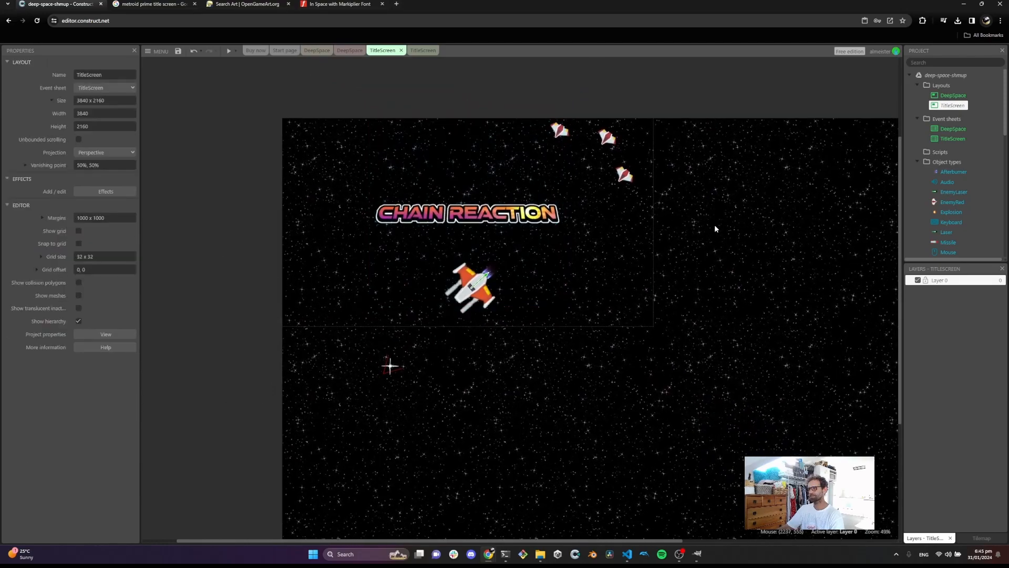
{"action": "left_click_drag", "start_coordinate": [526, 213], "coordinate": [529, 213]}
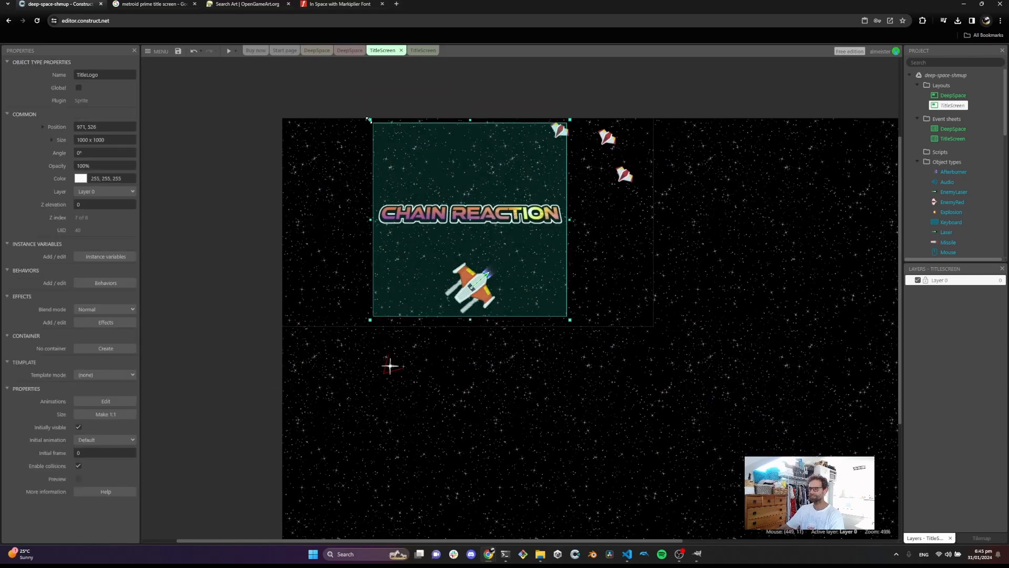
{"action": "left_click_drag", "start_coordinate": [368, 120], "coordinate": [311, 92]}
{"action": "left_click_drag", "start_coordinate": [451, 208], "coordinate": [474, 213]}
{"action": "left_click", "coordinate": [634, 268]}
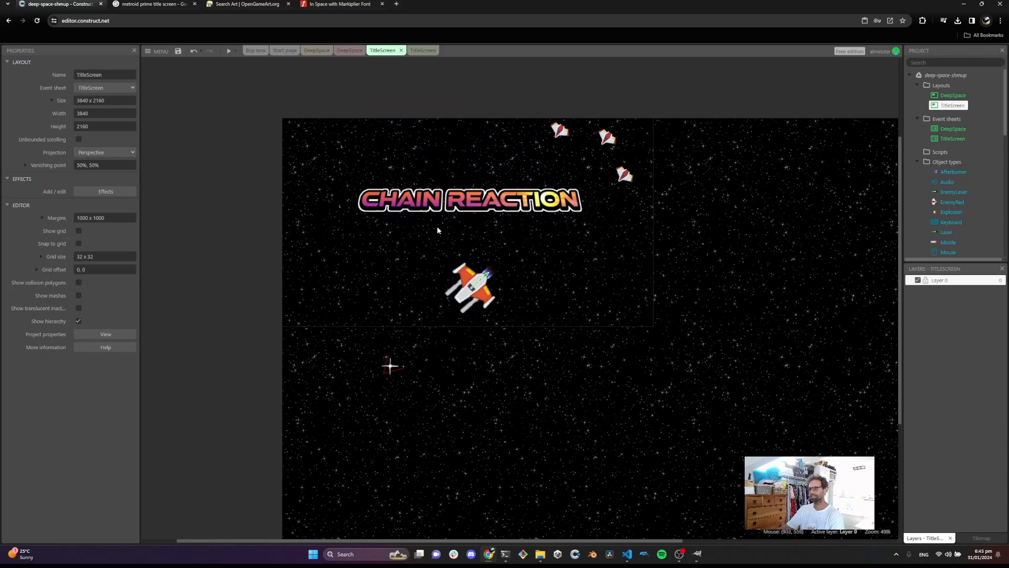
{"action": "left_click_drag", "start_coordinate": [518, 203], "coordinate": [518, 189]}
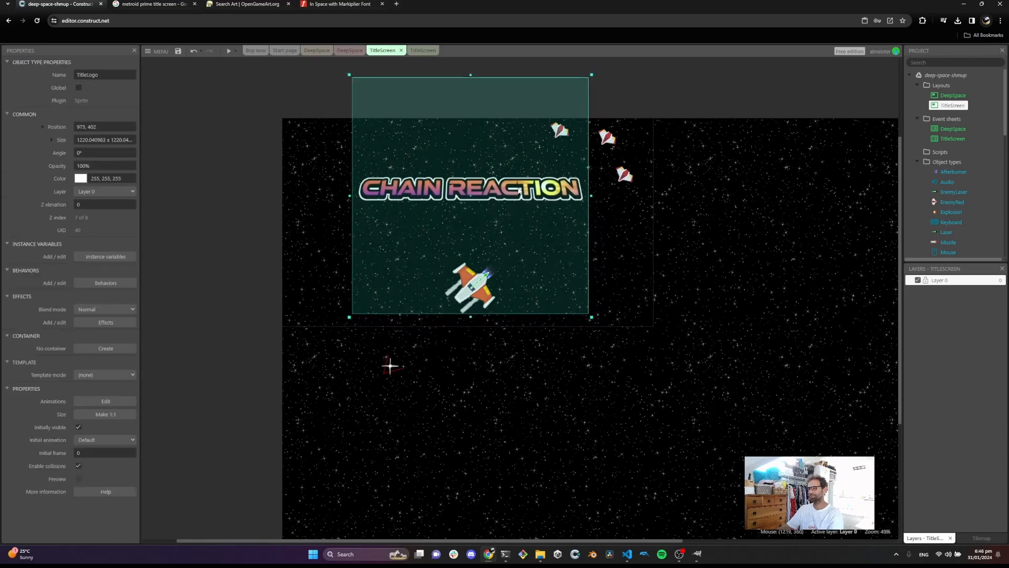
Send the title logo to the top of its layer in the Z order
{"action": "right_click", "coordinate": [518, 190]}
{"action": "mouse_move", "coordinate": [577, 244]}
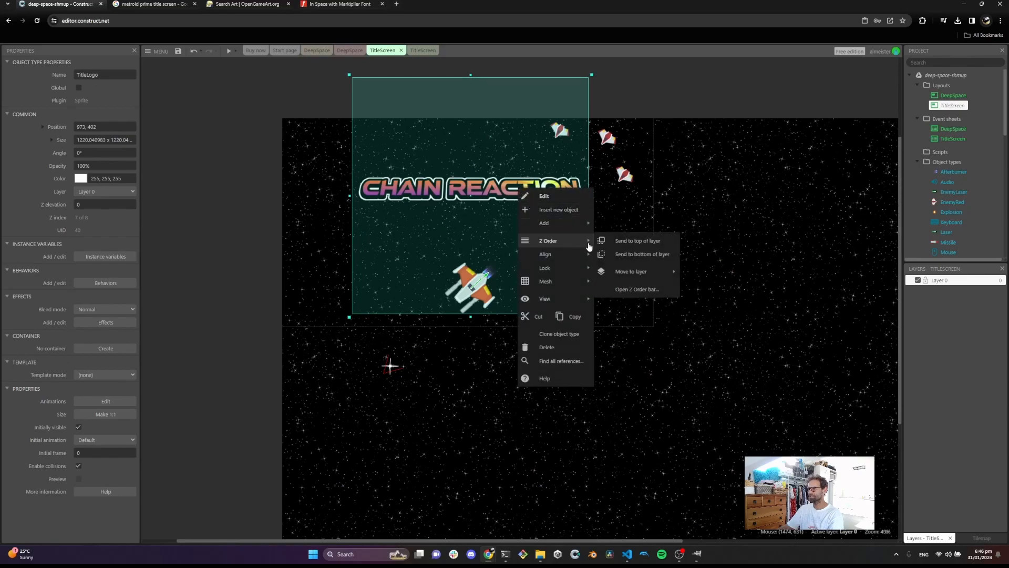
{"action": "left_click", "coordinate": [630, 245]}
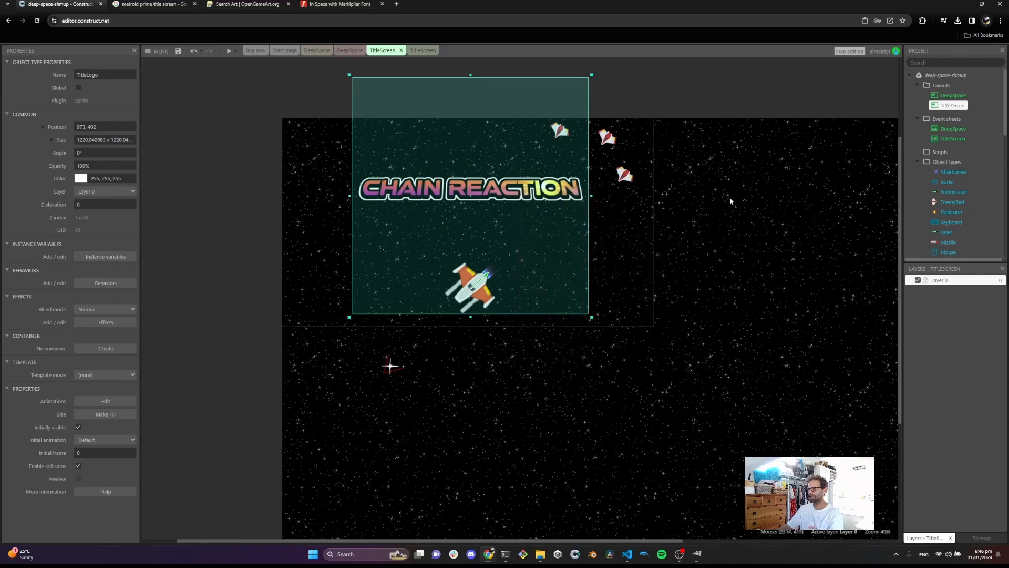
{"action": "left_click", "coordinate": [720, 213]}
{"action": "left_click", "coordinate": [599, 84]}
{"action": "left_click", "coordinate": [599, 263]}
{"action": "right_click", "coordinate": [599, 263]}
{"action": "mouse_move", "coordinate": [644, 343]}
{"action": "left_click", "coordinate": [706, 350]}
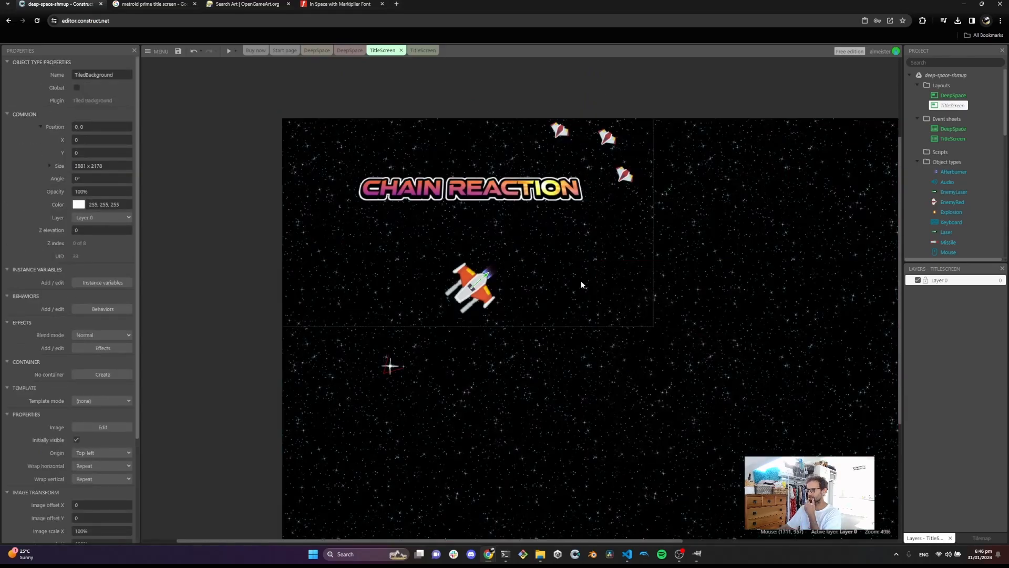
{"action": "left_click", "coordinate": [525, 200]}
{"action": "right_click", "coordinate": [525, 200]}
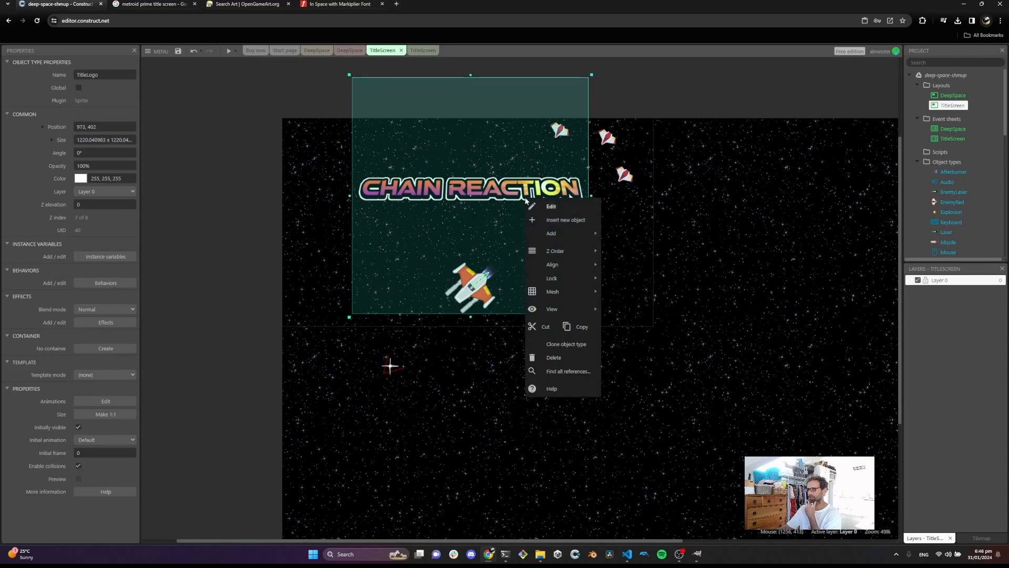
Preview the title screen in a maximized window to examine the logo's placement, and close the preview
{"action": "left_click", "coordinate": [681, 100]}
{"action": "left_click", "coordinate": [228, 51]}
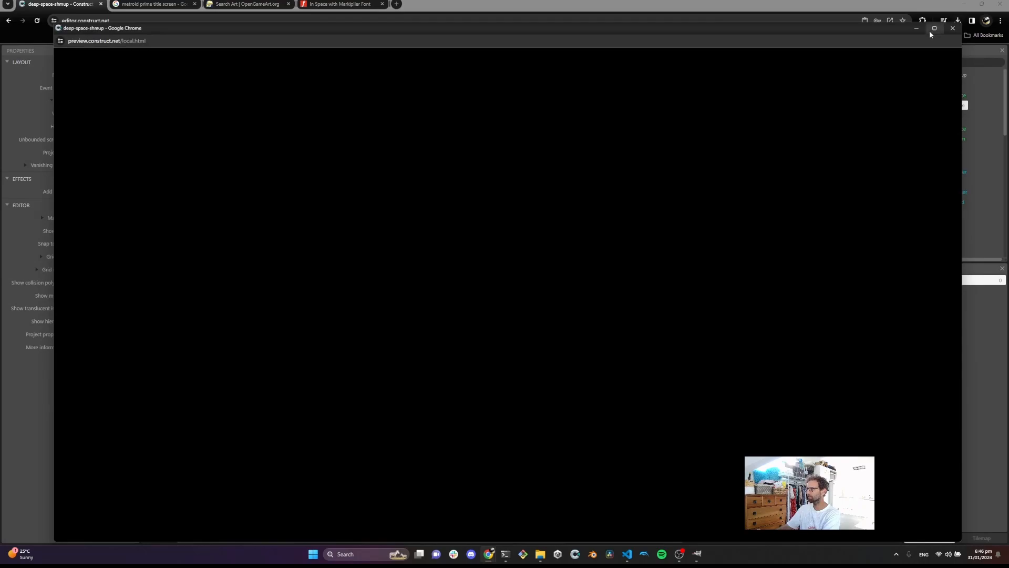
{"action": "left_click", "coordinate": [930, 30]}
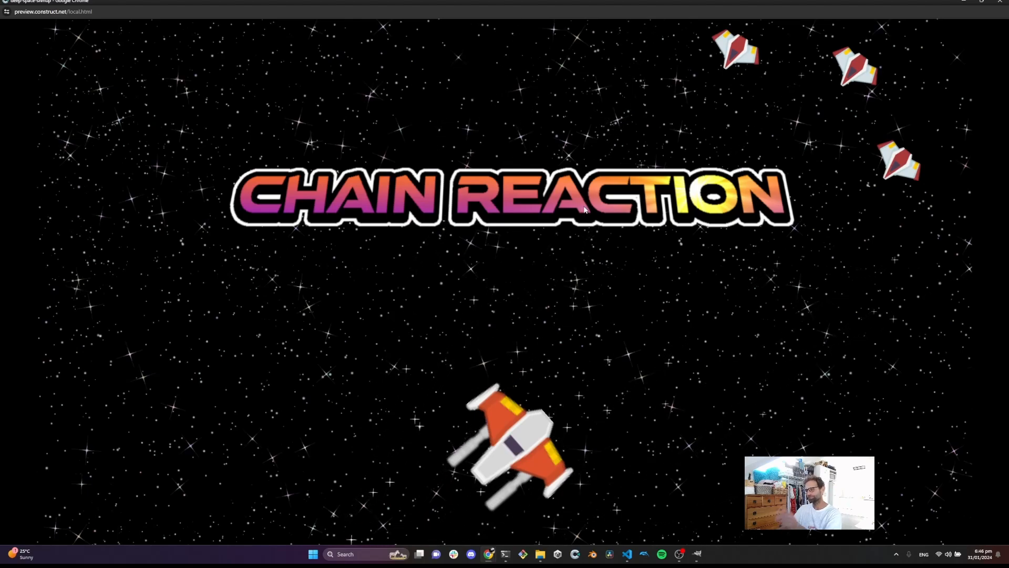
{"action": "left_click", "coordinate": [999, 4]}
Move the title logo slightly down toward the player ship, to about 969, 485
{"action": "left_click_drag", "start_coordinate": [523, 196], "coordinate": [522, 213]}
{"action": "left_click", "coordinate": [716, 96]}
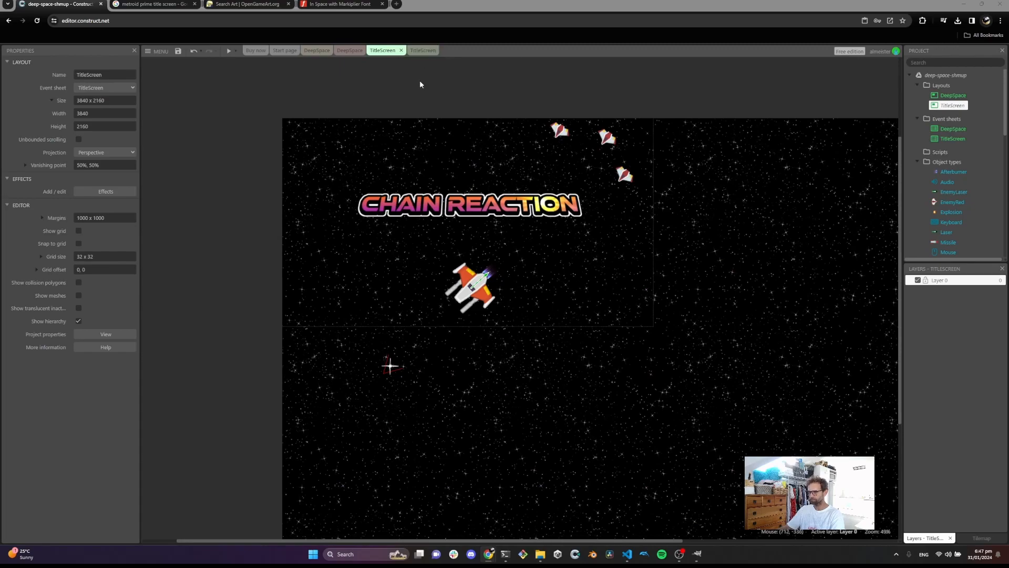
Insert a Text object between the title logo and the player ship, about 928 × 132 in size at about 497, 553
{"action": "right_click", "coordinate": [376, 271]}
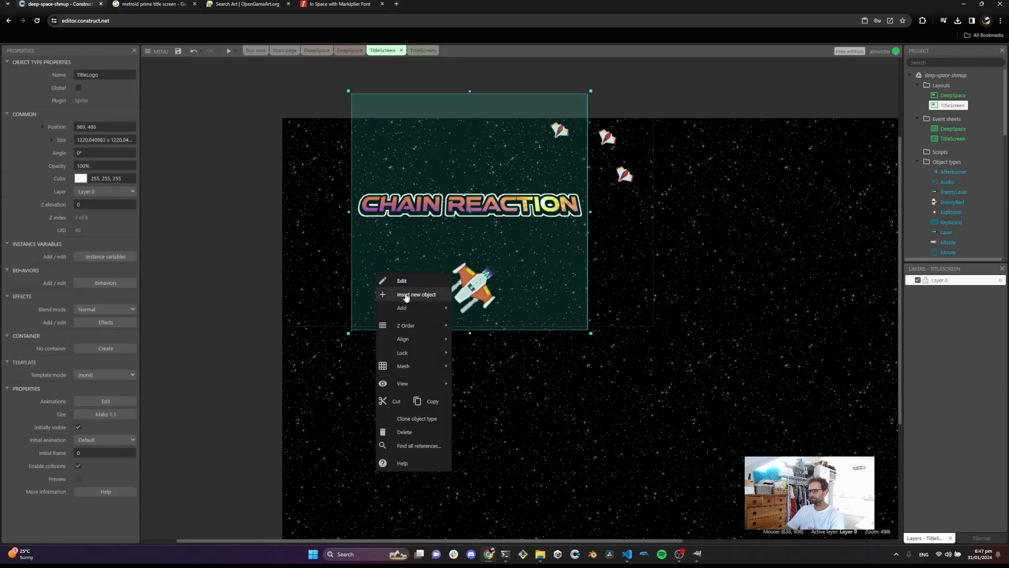
{"action": "left_click", "coordinate": [405, 294]}
{"action": "type", "text": "text"}
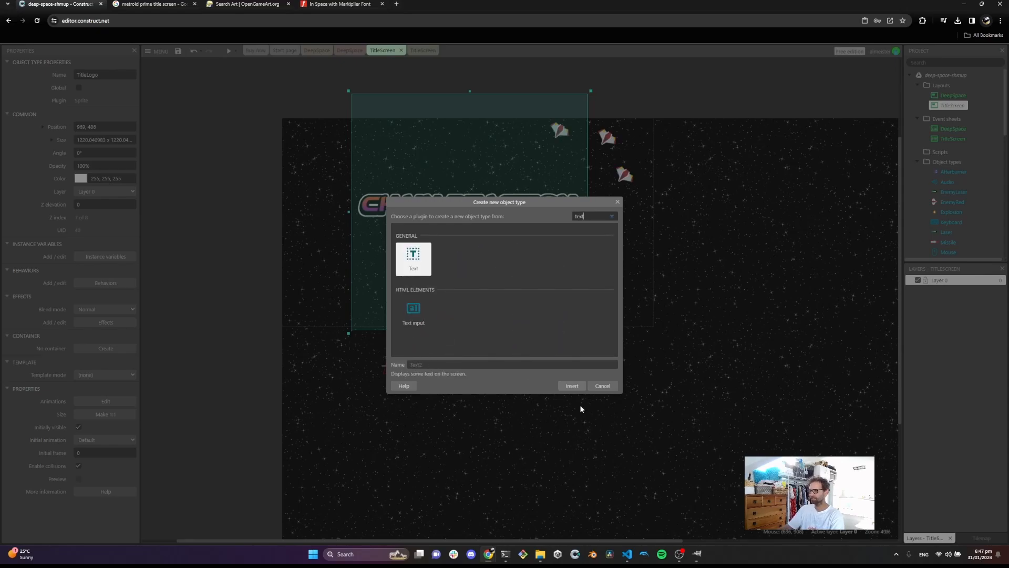
{"action": "left_click", "coordinate": [572, 386]}
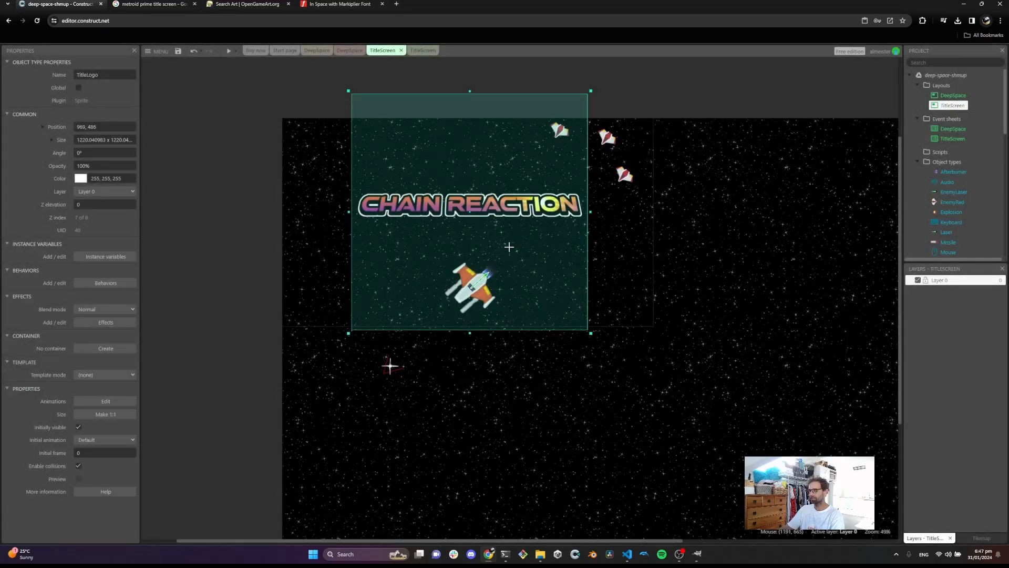
{"action": "left_click", "coordinate": [451, 239]}
{"action": "mouse_move", "coordinate": [481, 247]}
{"action": "left_mouse_down"}
{"action": "mouse_move", "coordinate": [408, 236]}
{"action": "mouse_move", "coordinate": [561, 258]}
{"action": "mouse_move", "coordinate": [488, 246]}
{"action": "left_mouse_up"}
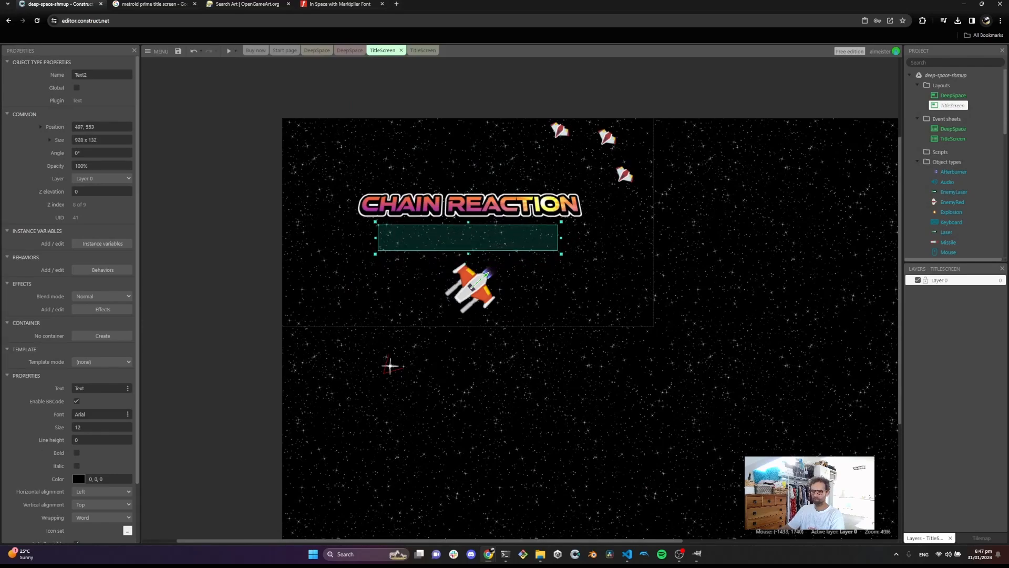
Set the new text object's text to "Press any key to play" and its font to Monospace
{"action": "left_click", "coordinate": [106, 387]}
{"action": "type", "text": "Press any key to play"}
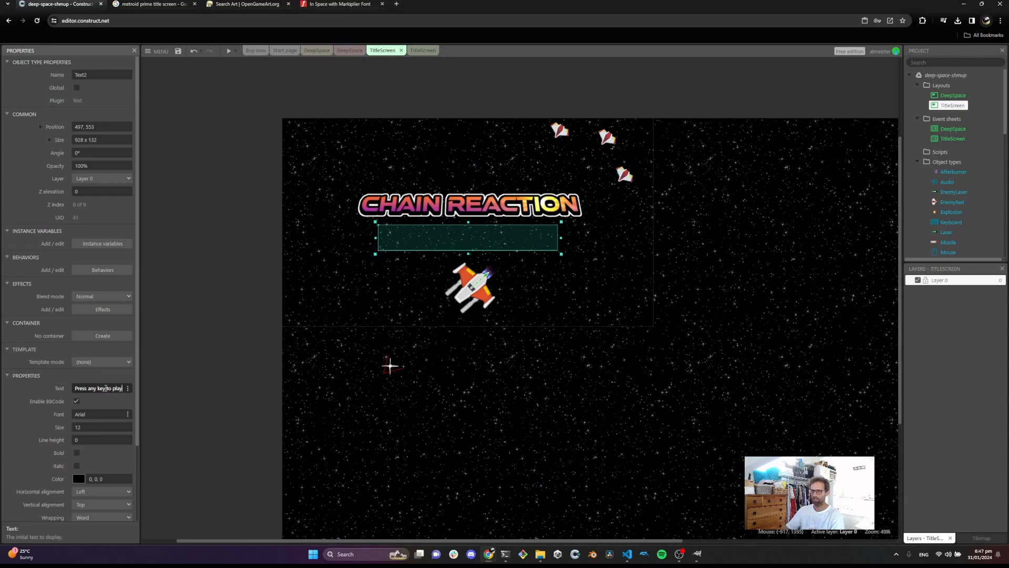
{"action": "scroll", "coordinate": [92, 401], "scroll_direction": "down", "scroll_amount": 1}
{"action": "left_click", "coordinate": [127, 387]}
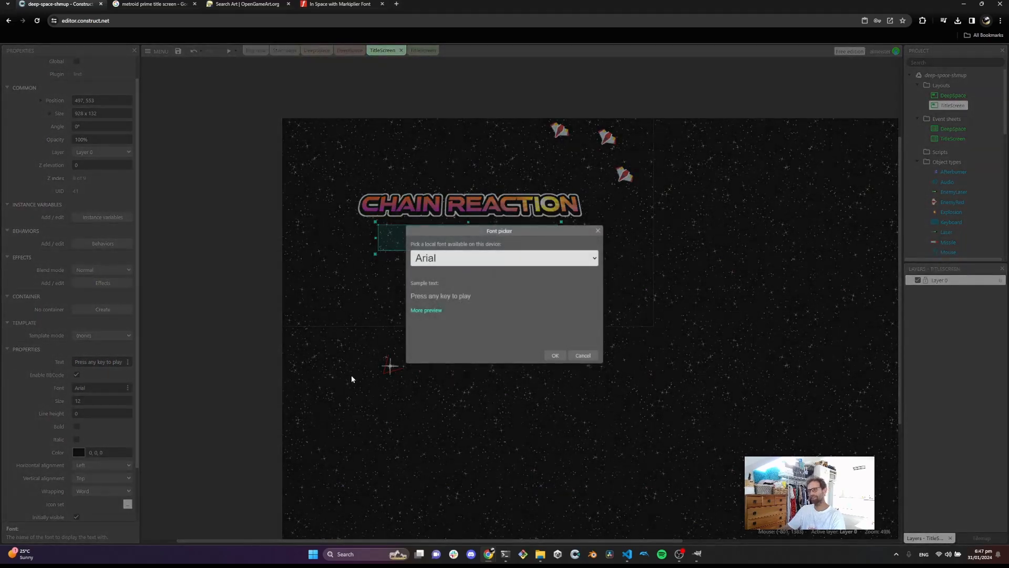
{"action": "left_click", "coordinate": [474, 262]}
{"action": "scroll", "coordinate": [505, 357], "scroll_direction": "down", "scroll_amount": 3}
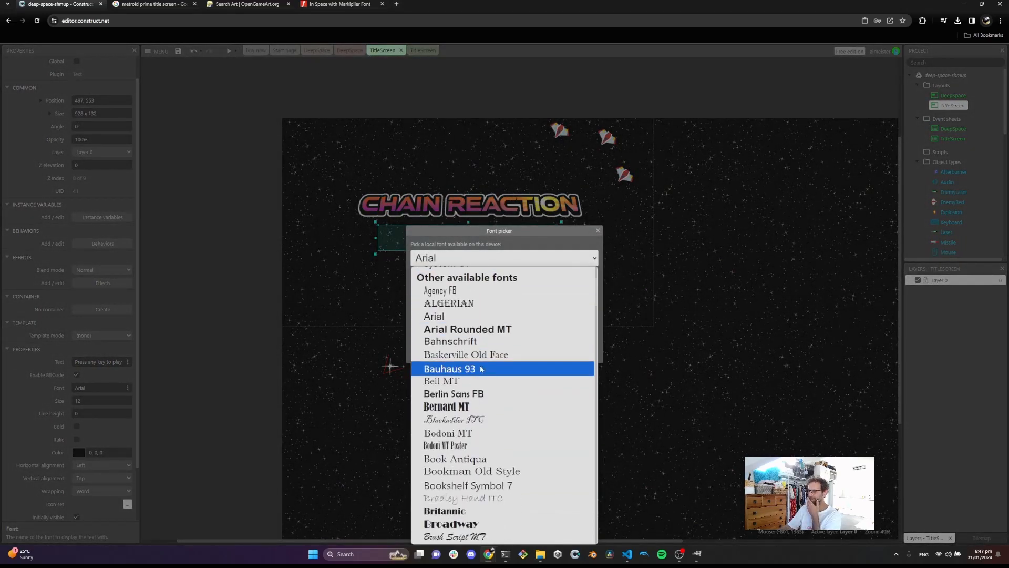
{"action": "scroll", "coordinate": [509, 332], "scroll_direction": "up", "scroll_amount": 3}
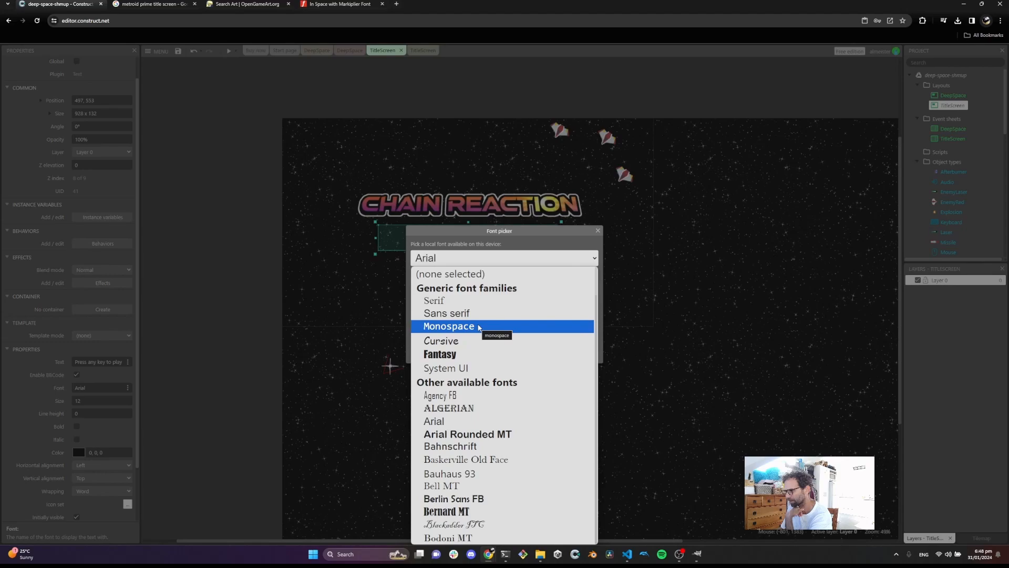
{"action": "left_click", "coordinate": [479, 326]}
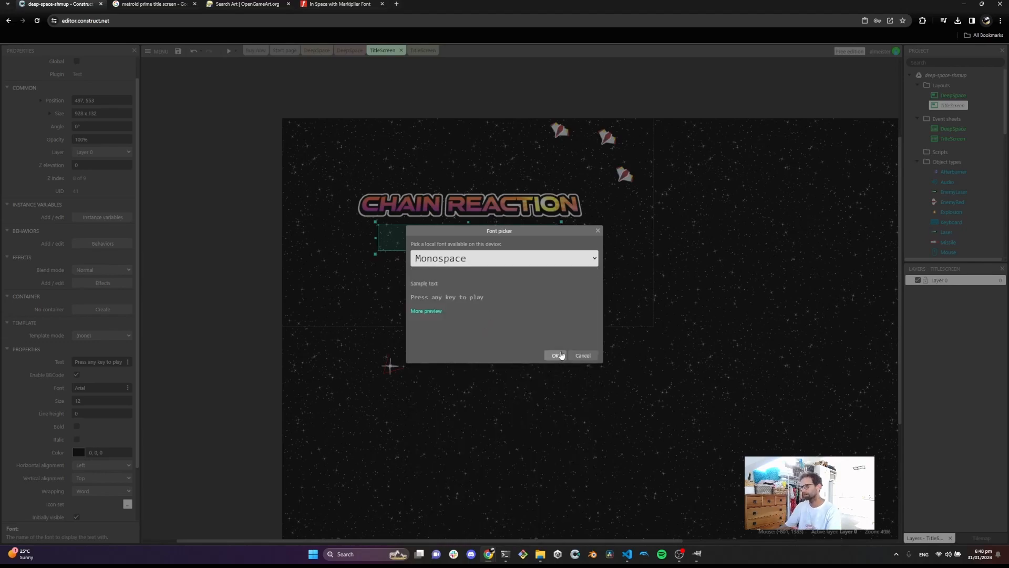
{"action": "left_click", "coordinate": [558, 355]}
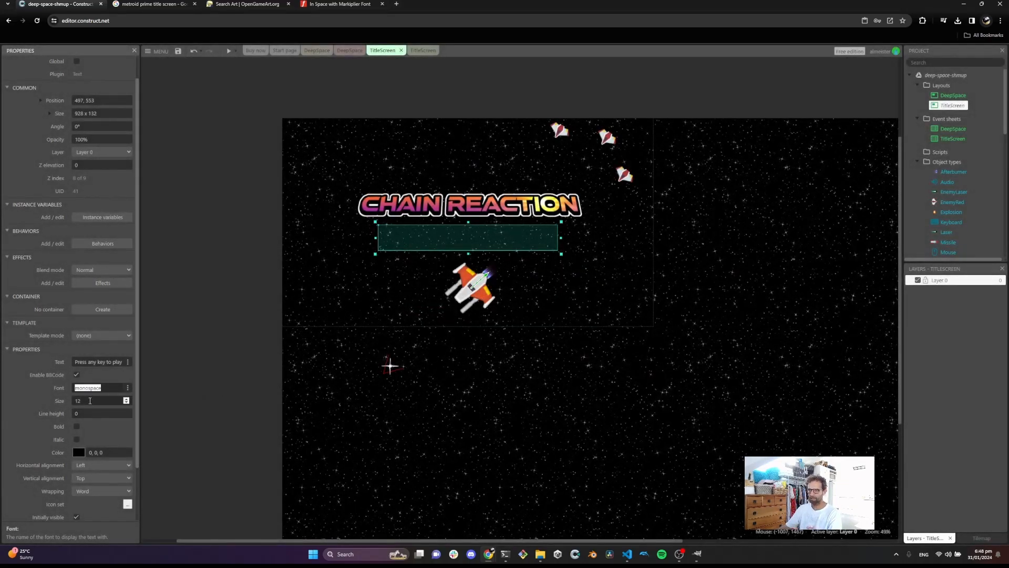
Color the prompt text orange (241, 90, 9) and make it bold at size 54.6
{"action": "left_click", "coordinate": [79, 452]}
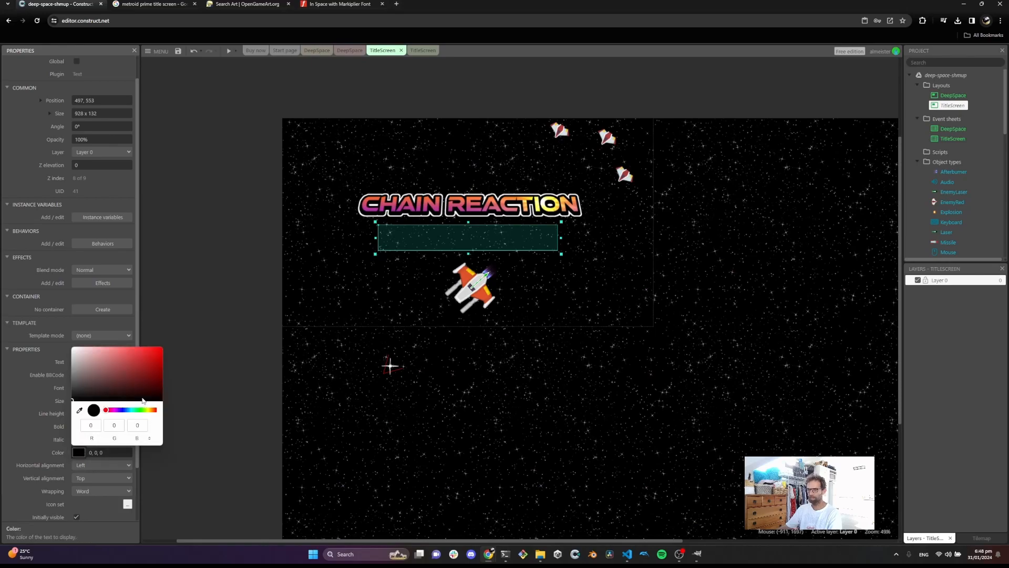
{"action": "left_click_drag", "start_coordinate": [114, 409], "coordinate": [154, 410]}
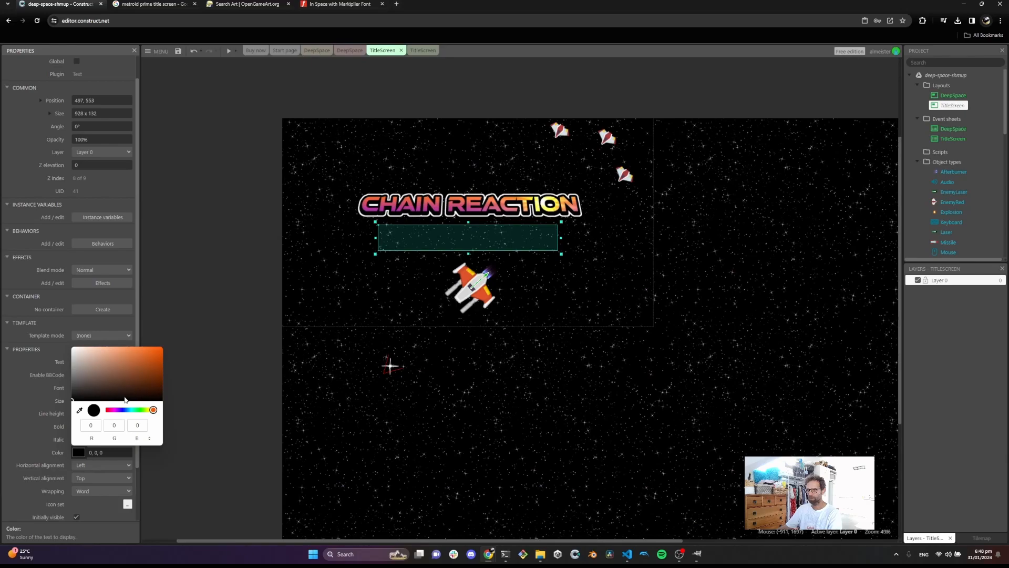
{"action": "left_click", "coordinate": [155, 349]}
{"action": "left_click", "coordinate": [81, 451]}
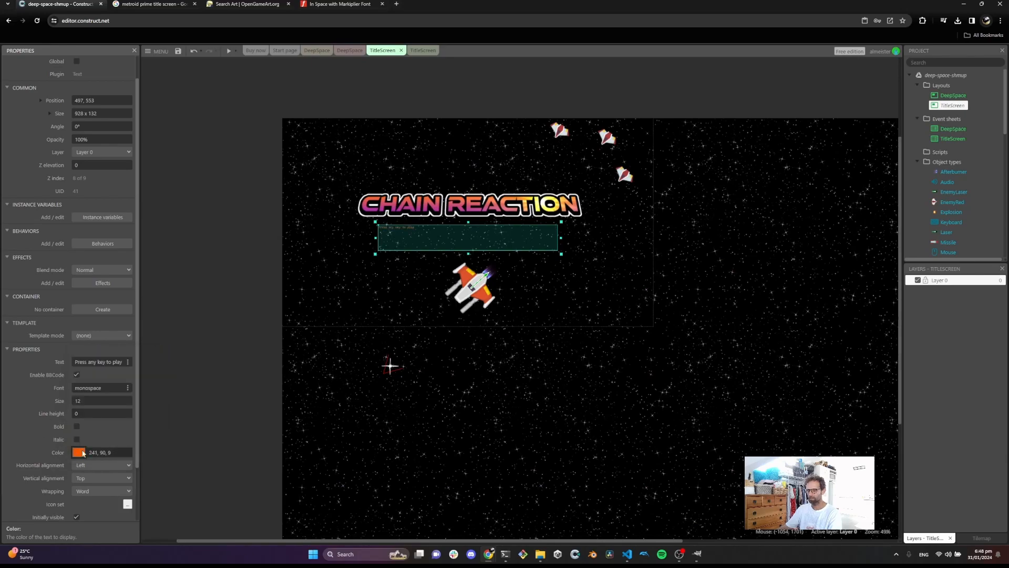
{"action": "left_click", "coordinate": [77, 426]}
{"action": "left_click_drag", "start_coordinate": [91, 400], "coordinate": [114, 235]}
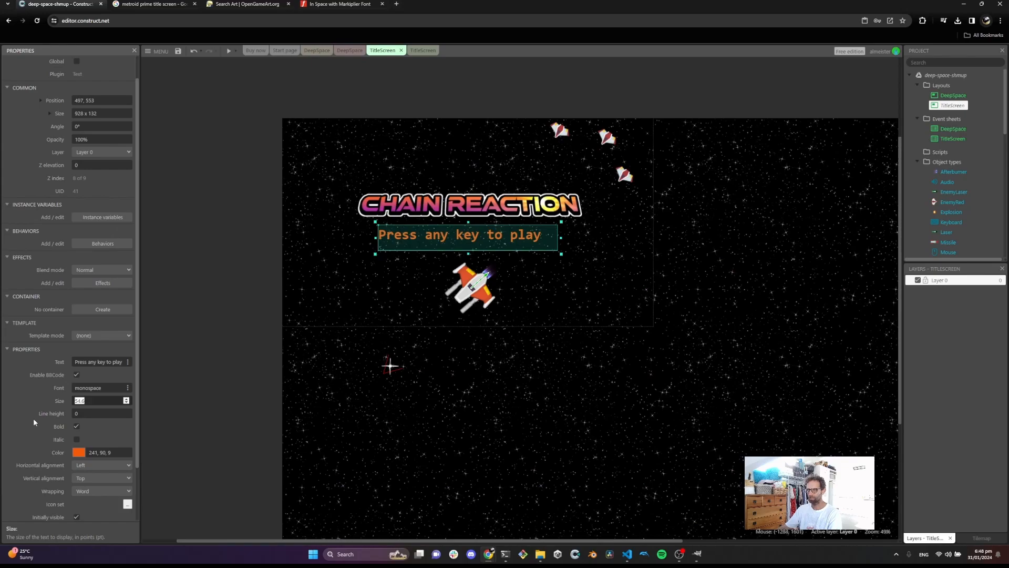
Set the prompt text's horizontal alignment to Center
{"action": "scroll", "coordinate": [32, 414], "scroll_direction": "down", "scroll_amount": 1}
{"action": "left_click", "coordinate": [107, 415]}
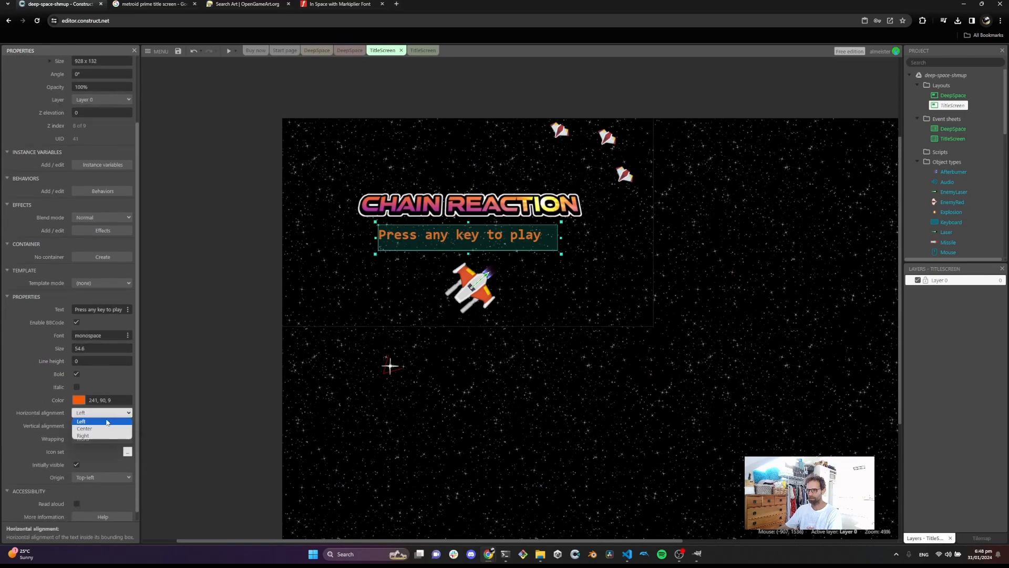
{"action": "left_click", "coordinate": [100, 429]}
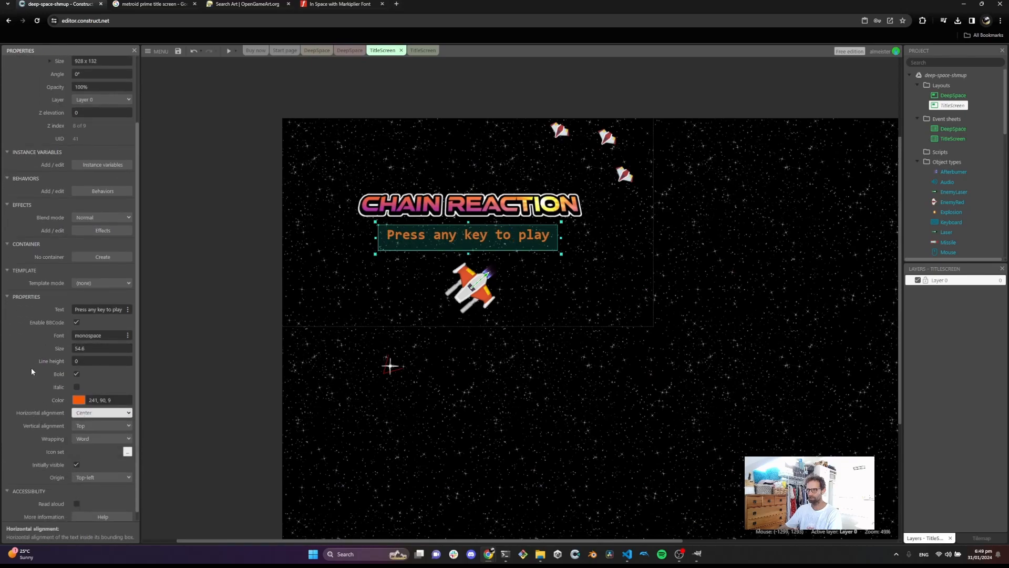
Reduce the prompt text's size to 48.3 and move it slightly up toward the logo, to about 491, 539
{"action": "left_click", "coordinate": [585, 276]}
{"action": "left_click_drag", "start_coordinate": [507, 239], "coordinate": [503, 236]}
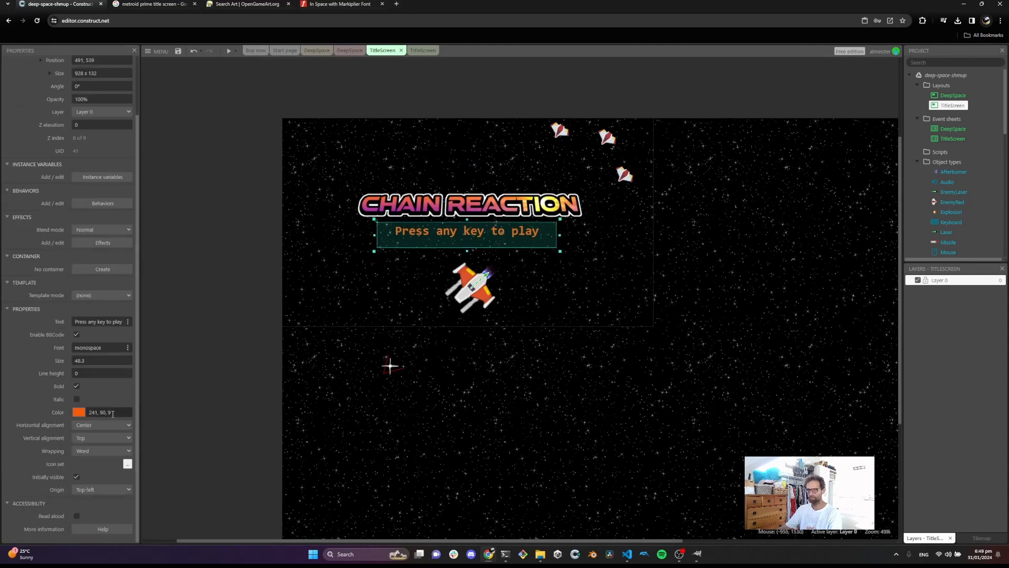
{"action": "left_click", "coordinate": [583, 273]}
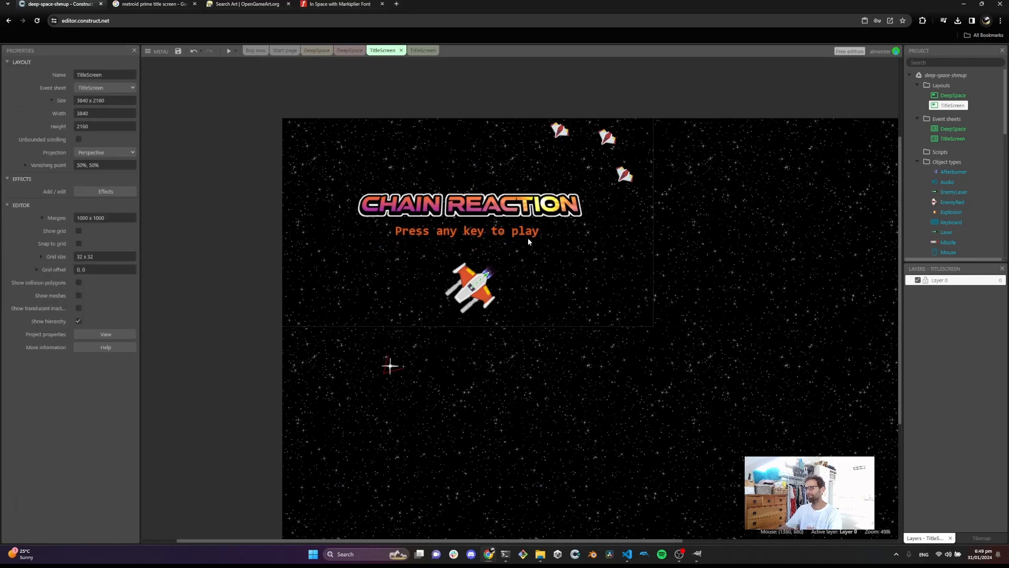
Add a Sine behavior to the "Press any key to play" text
{"action": "left_click", "coordinate": [519, 235]}
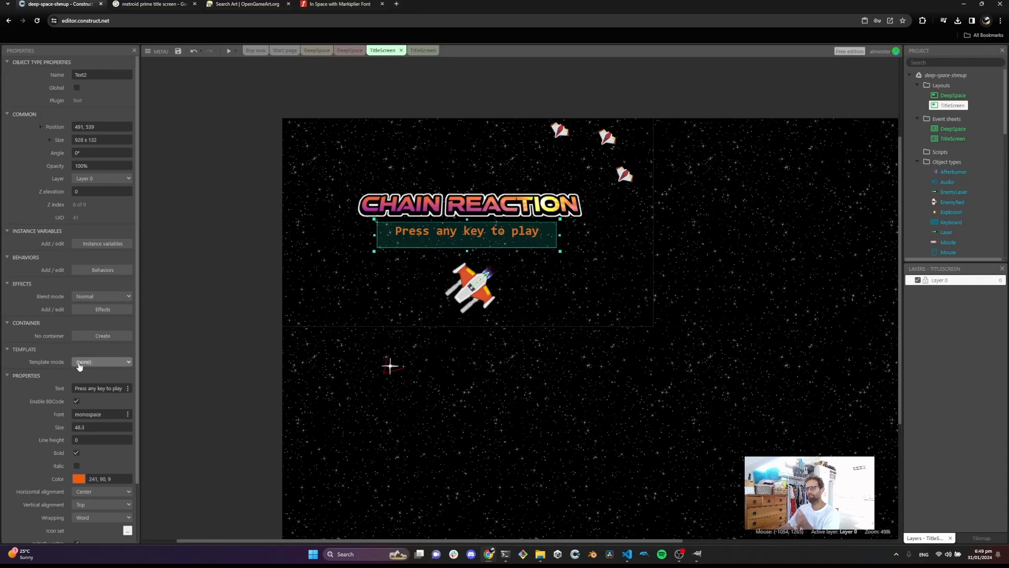
{"action": "scroll", "coordinate": [80, 363], "scroll_direction": "down", "scroll_amount": 2}
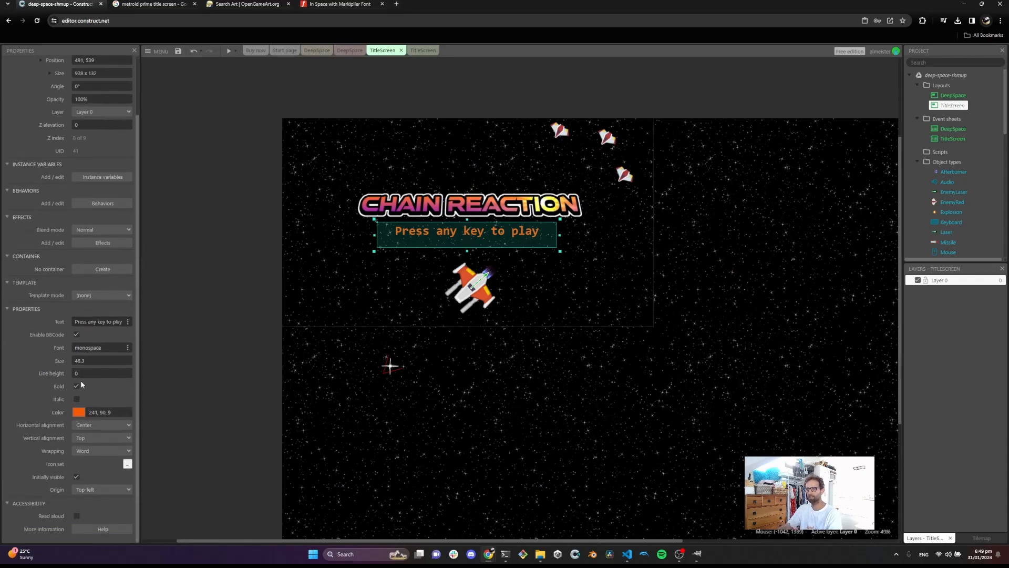
{"action": "left_click", "coordinate": [103, 204]}
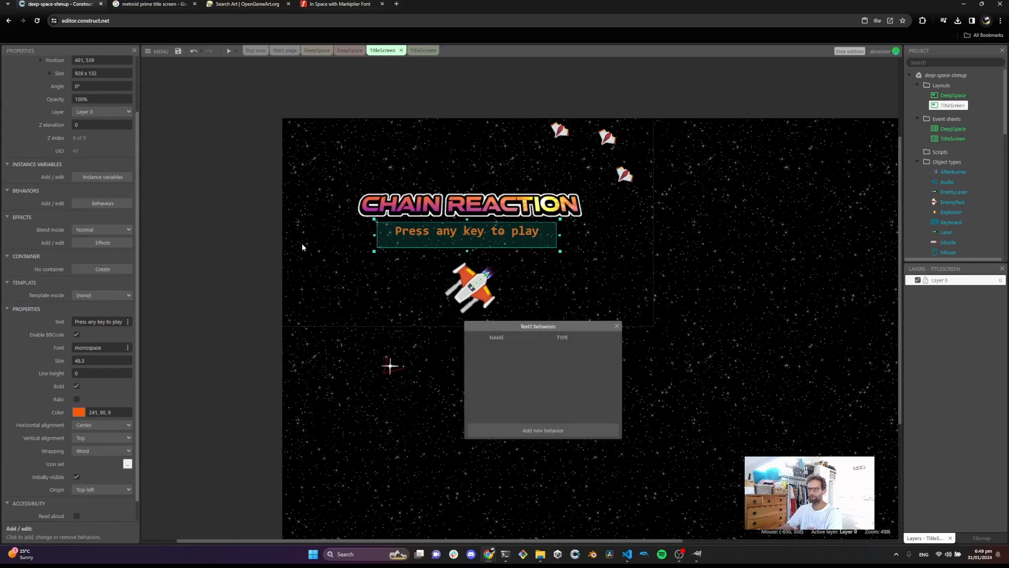
{"action": "left_click", "coordinate": [550, 431]}
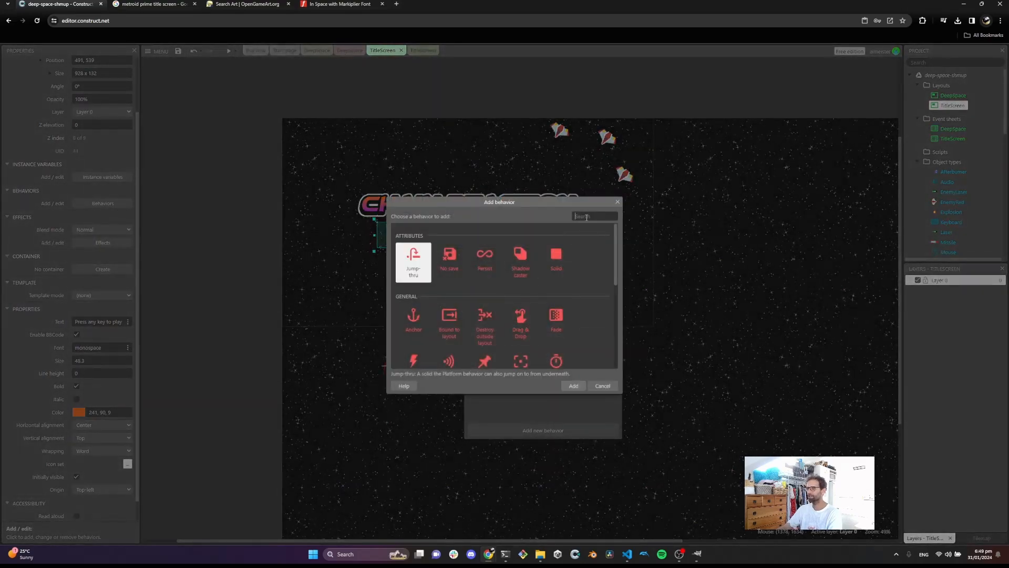
{"action": "type", "text": "sin"}
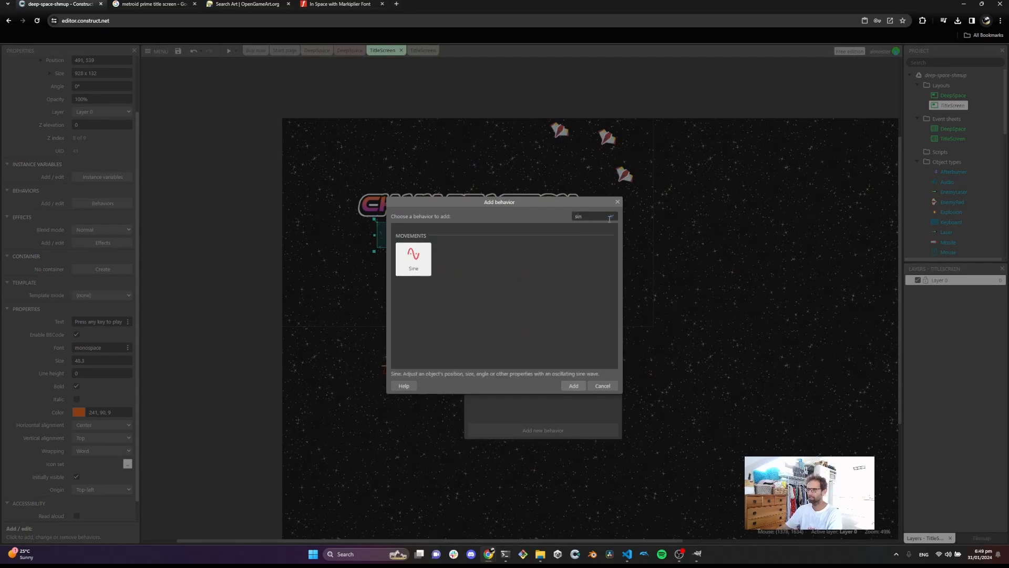
{"action": "double_click", "coordinate": [418, 260]}
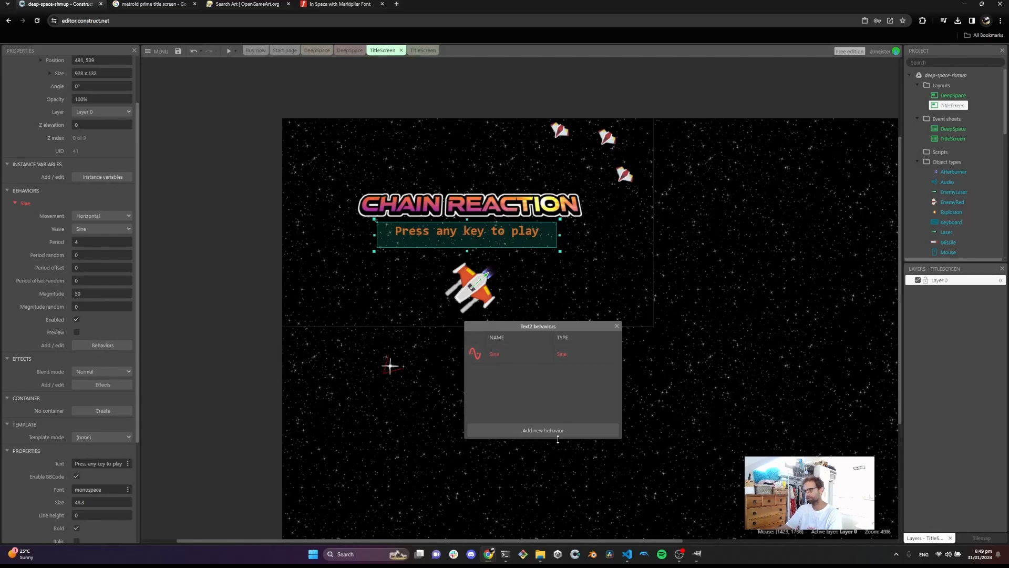
{"action": "left_click", "coordinate": [617, 326]}
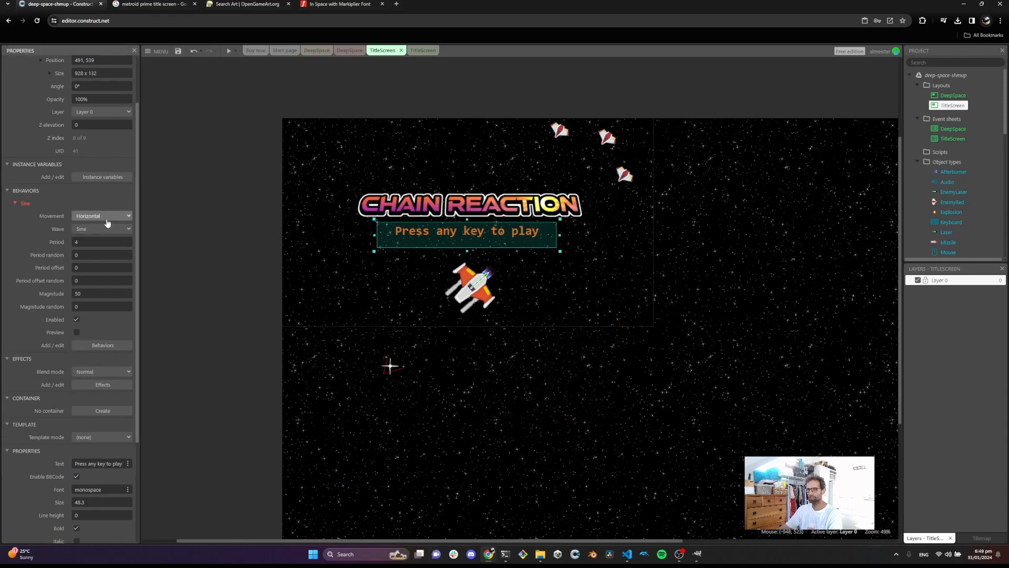
Set the prompt text's Sine movement to Opacity with a period of 3.5
{"action": "left_click", "coordinate": [105, 223]}
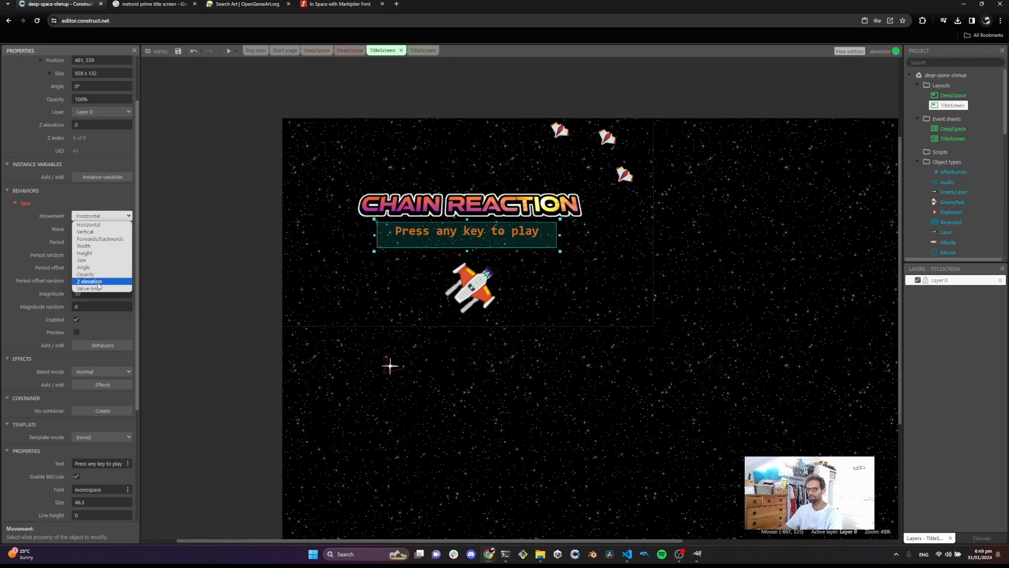
{"action": "key", "text": "Escape"}
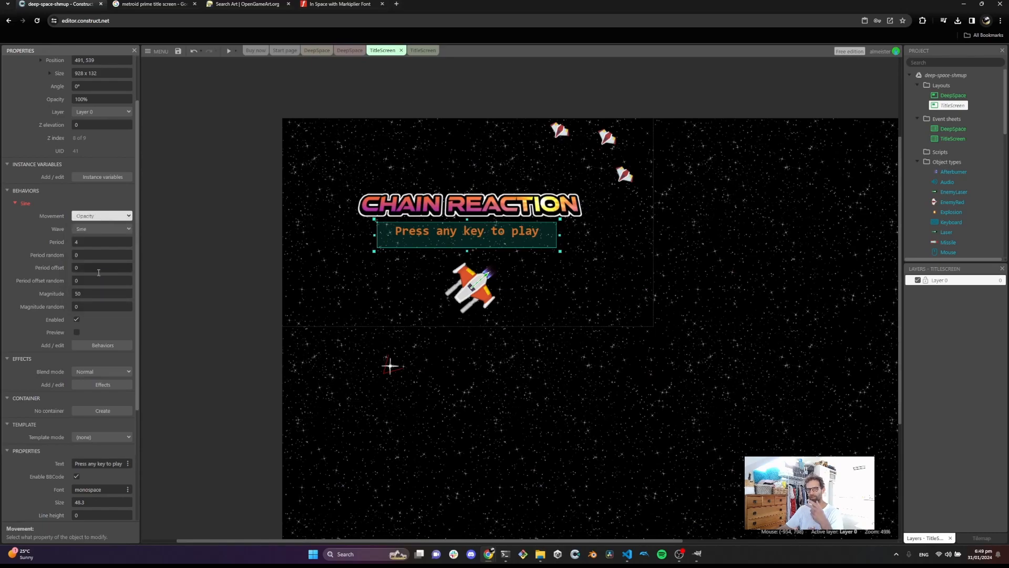
{"action": "double_click", "coordinate": [98, 240]}
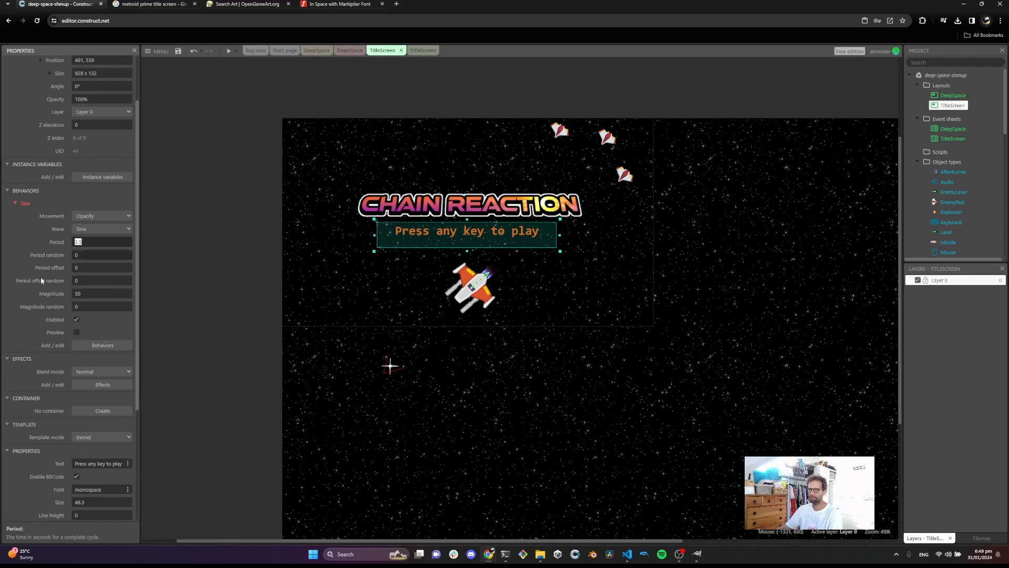
Preview the title screen in a maximized window to examine the pulsing prompt text, and close the preview
{"action": "left_click", "coordinate": [228, 51]}
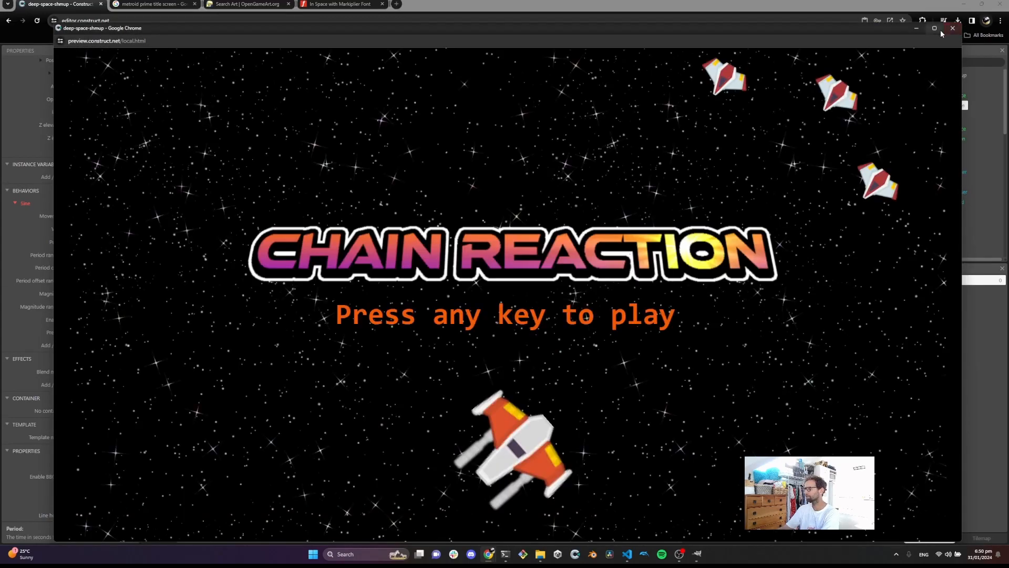
{"action": "left_click", "coordinate": [938, 29]}
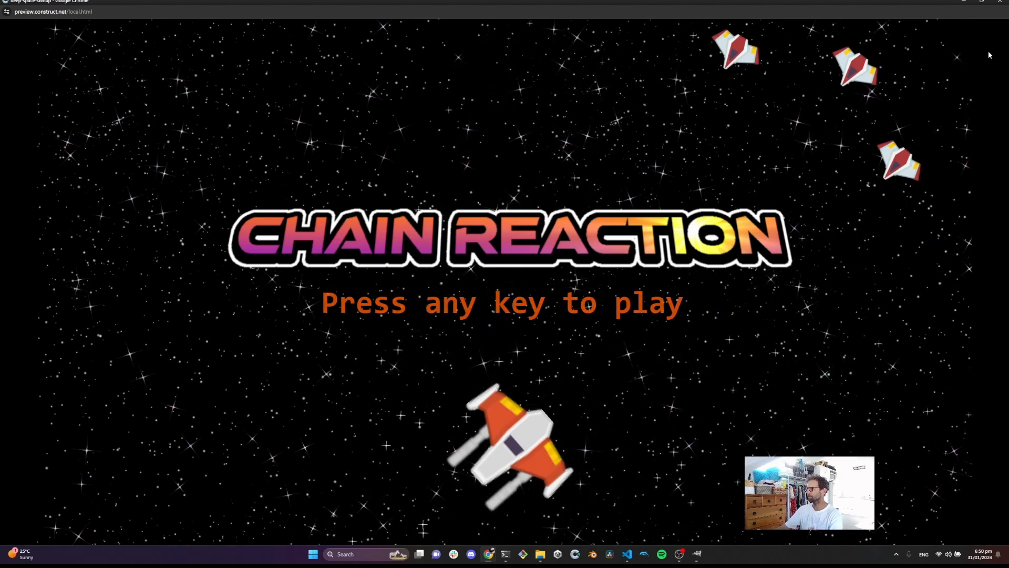
{"action": "left_click", "coordinate": [1000, 3]}
Enlarge the title logo proportionally to about 1455 × 1455 and place it above the prompt text at about 952, 420
{"action": "left_click", "coordinate": [482, 208]}
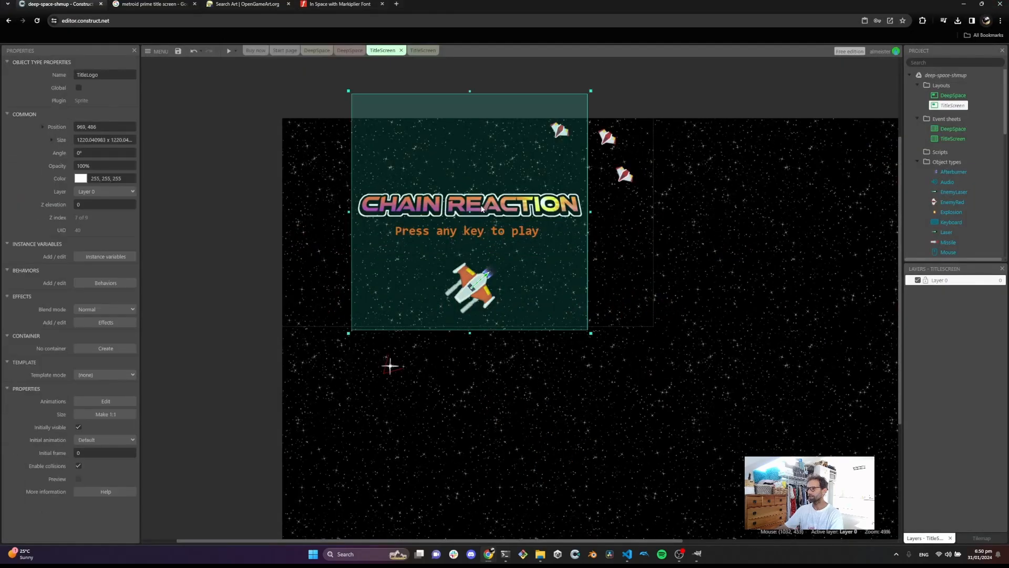
{"action": "left_click_drag", "start_coordinate": [348, 91], "coordinate": [330, 70]}
{"action": "left_click_drag", "start_coordinate": [502, 208], "coordinate": [514, 205]}
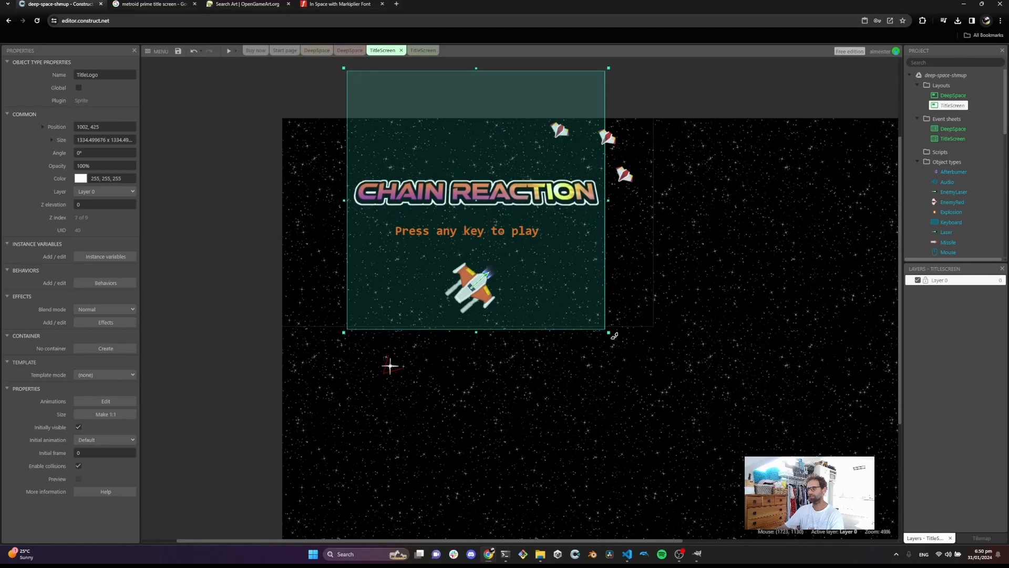
{"action": "left_click_drag", "start_coordinate": [609, 334], "coordinate": [630, 349]}
{"action": "left_click_drag", "start_coordinate": [529, 206], "coordinate": [508, 194]}
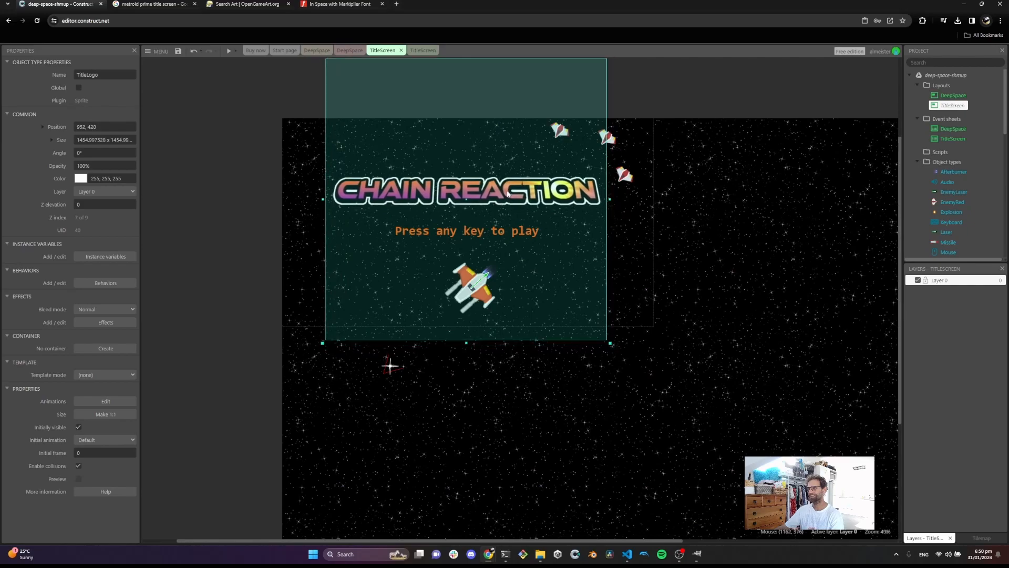
Move the "Press any key to play" text up closer to the title logo, to about 459, 490
{"action": "left_click", "coordinate": [712, 238]}
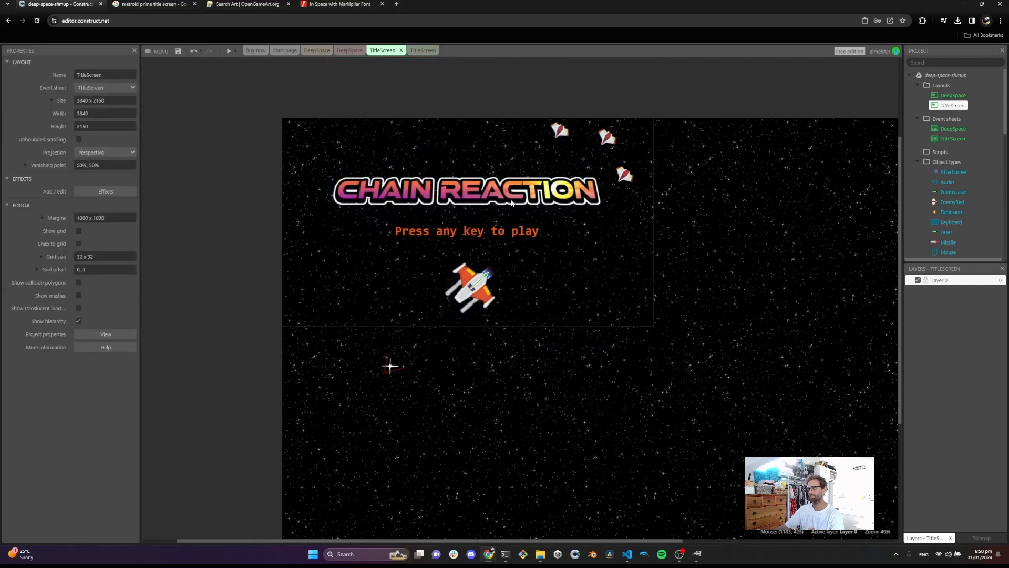
{"action": "left_click_drag", "start_coordinate": [496, 233], "coordinate": [491, 224]}
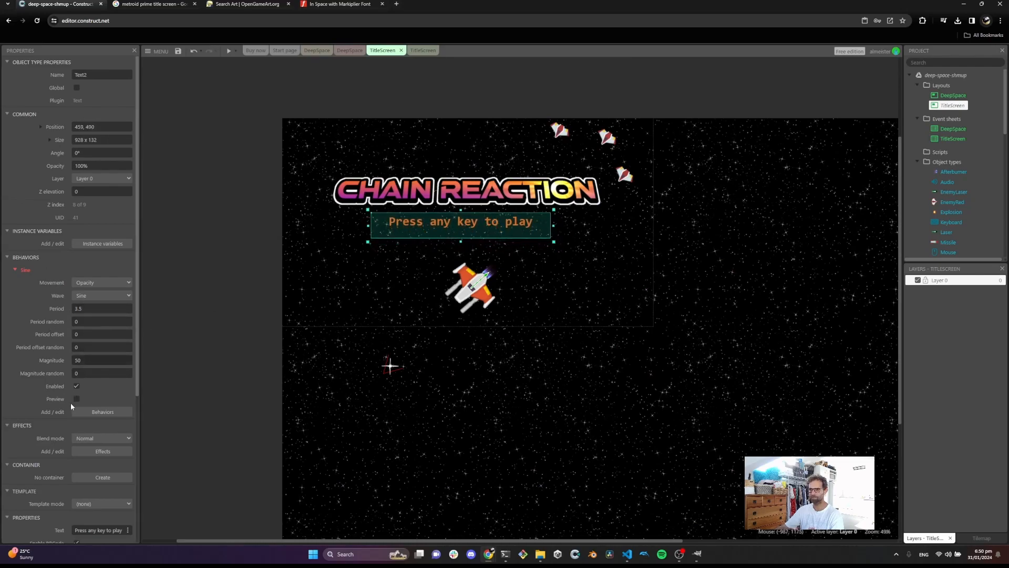
Reduce the font size of the "Press any key to play" text
{"action": "scroll", "coordinate": [73, 395], "scroll_direction": "down", "scroll_amount": 4}
{"action": "left_click_drag", "start_coordinate": [105, 357], "coordinate": [97, 399]}
{"action": "left_click", "coordinate": [743, 259]}
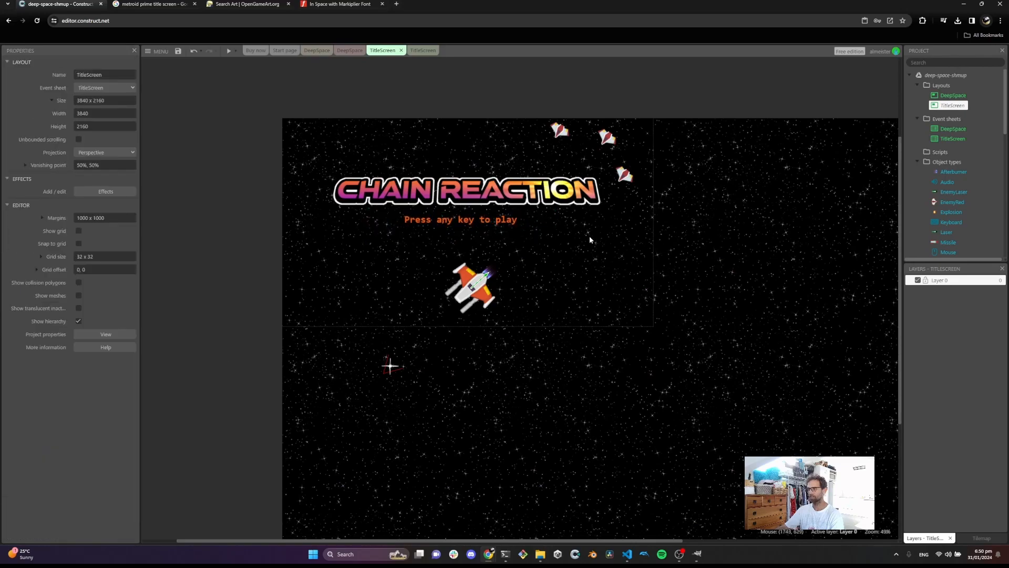
{"action": "left_click", "coordinate": [484, 304]}
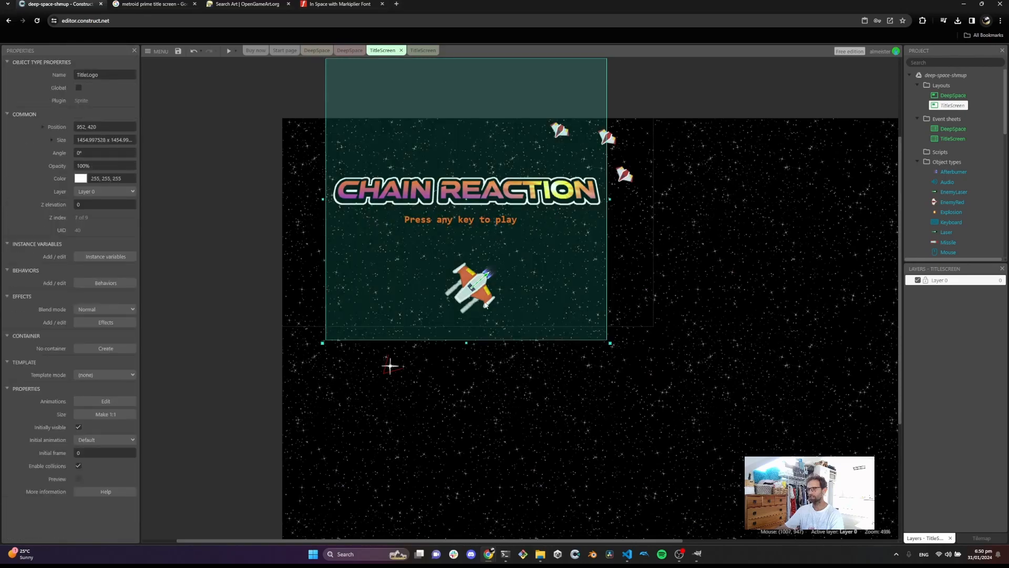
{"action": "right_click", "coordinate": [524, 286]}
{"action": "left_click", "coordinate": [691, 266]}
{"action": "left_click", "coordinate": [491, 293]}
{"action": "double_click", "coordinate": [492, 293]}
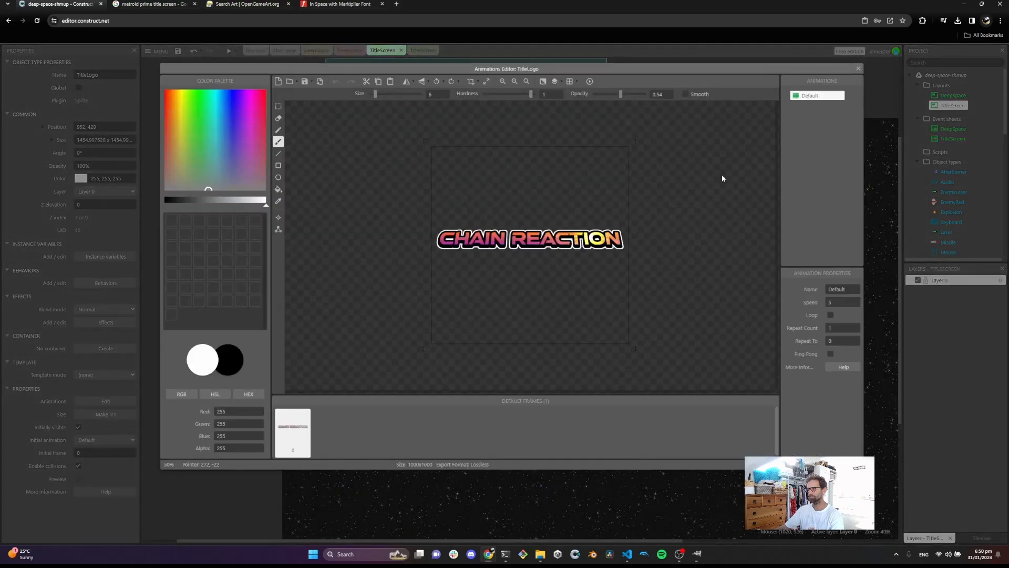
{"action": "left_click", "coordinate": [857, 69]}
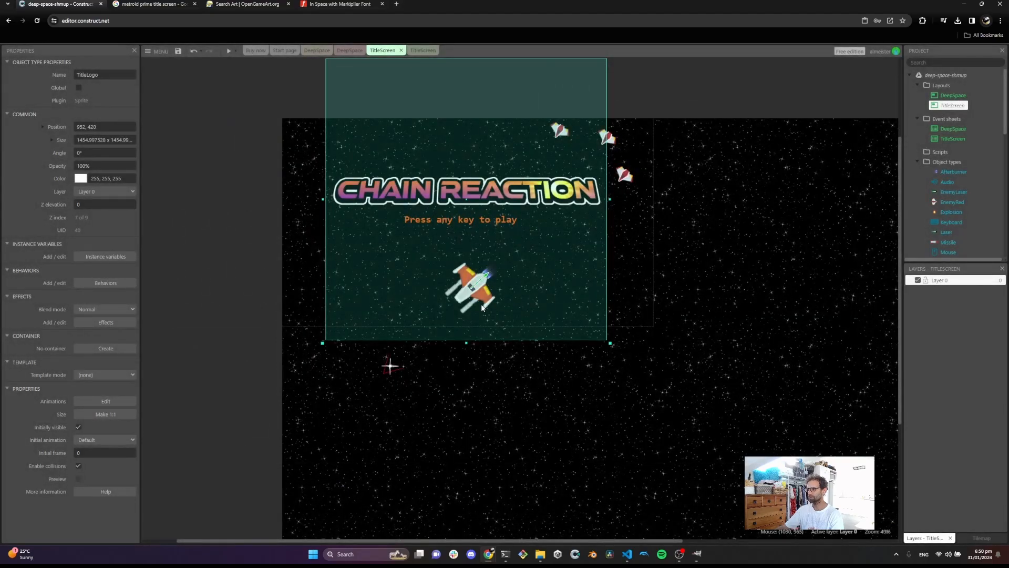
{"action": "left_click", "coordinate": [711, 289]}
{"action": "left_click", "coordinate": [493, 299]}
{"action": "left_click", "coordinate": [684, 305]}
Lock the CHAIN REACTION title logo in the layout so objects behind it can be selected
{"action": "left_click", "coordinate": [524, 261]}
{"action": "right_click", "coordinate": [524, 262]}
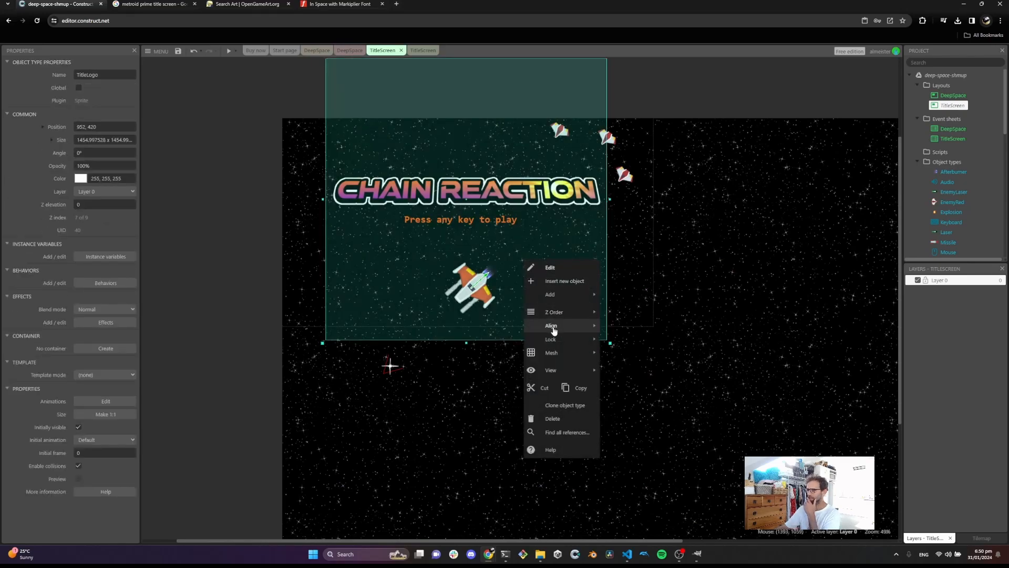
{"action": "mouse_move", "coordinate": [552, 339]}
{"action": "left_click", "coordinate": [636, 339]}
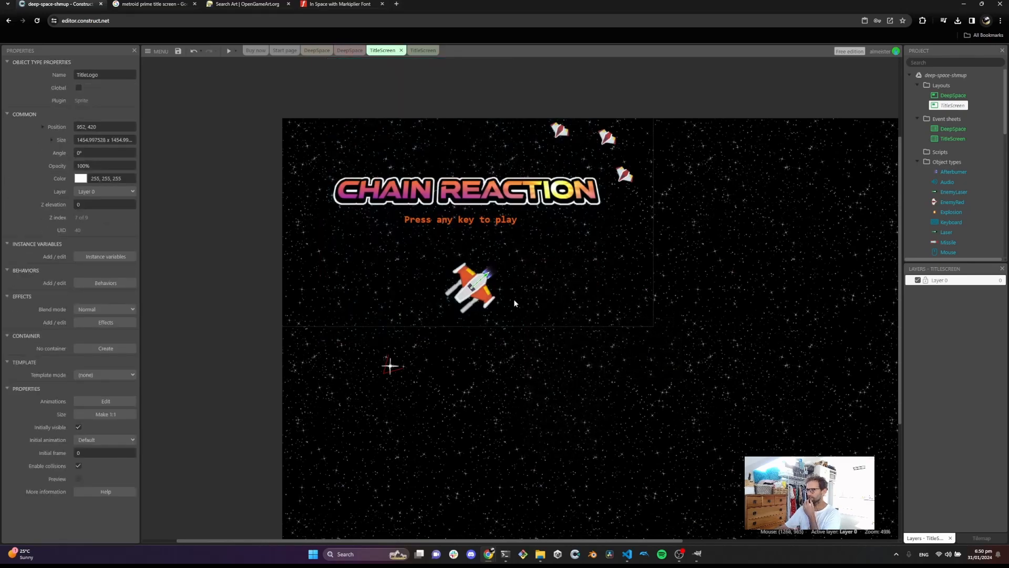
Scale down the player ship together with its afterburner below the prompt text, and check the title screen in a maximized preview
{"action": "left_click", "coordinate": [482, 288]}
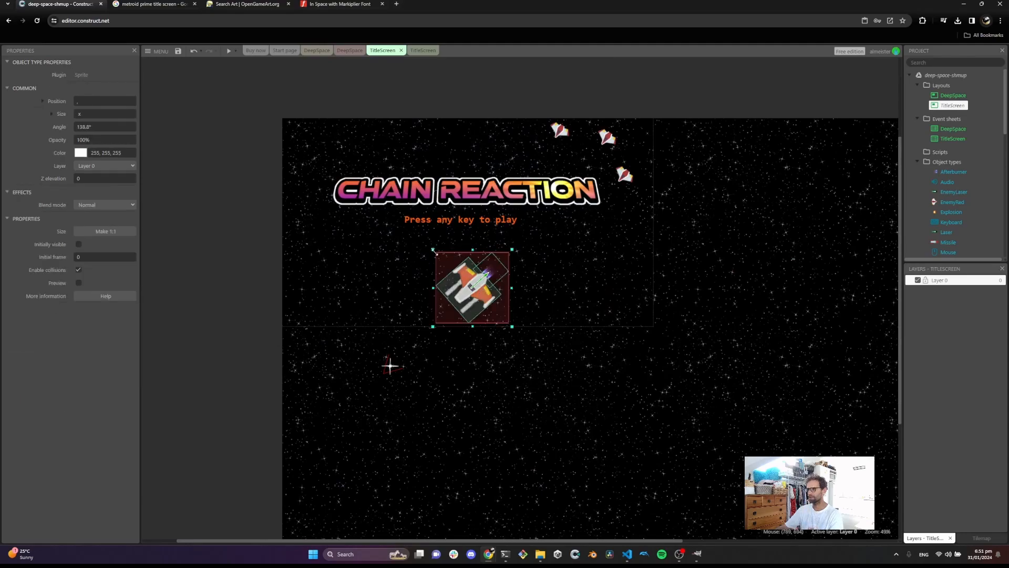
{"action": "left_click_drag", "start_coordinate": [432, 247], "coordinate": [482, 282]}
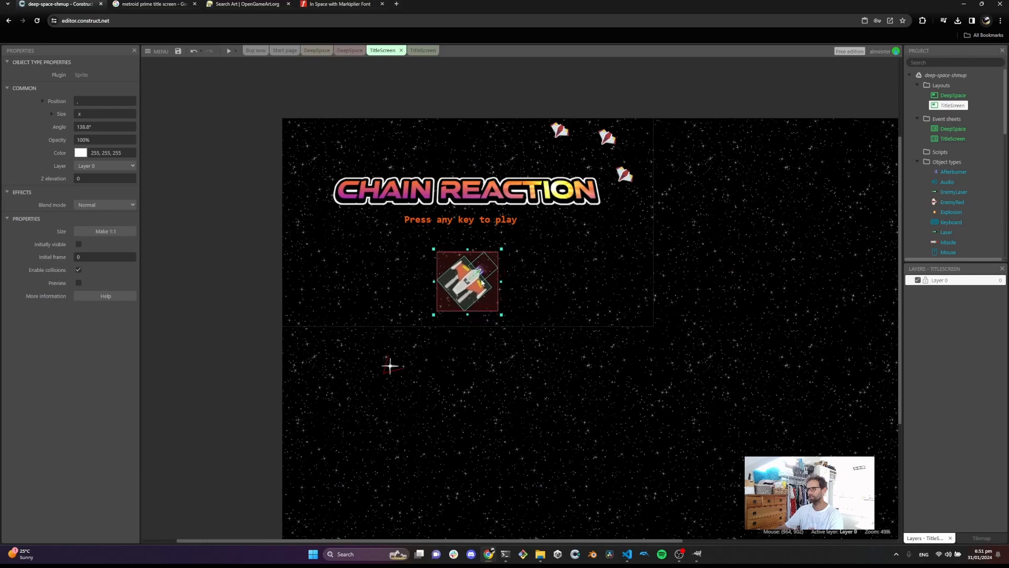
{"action": "key", "text": "F5"}
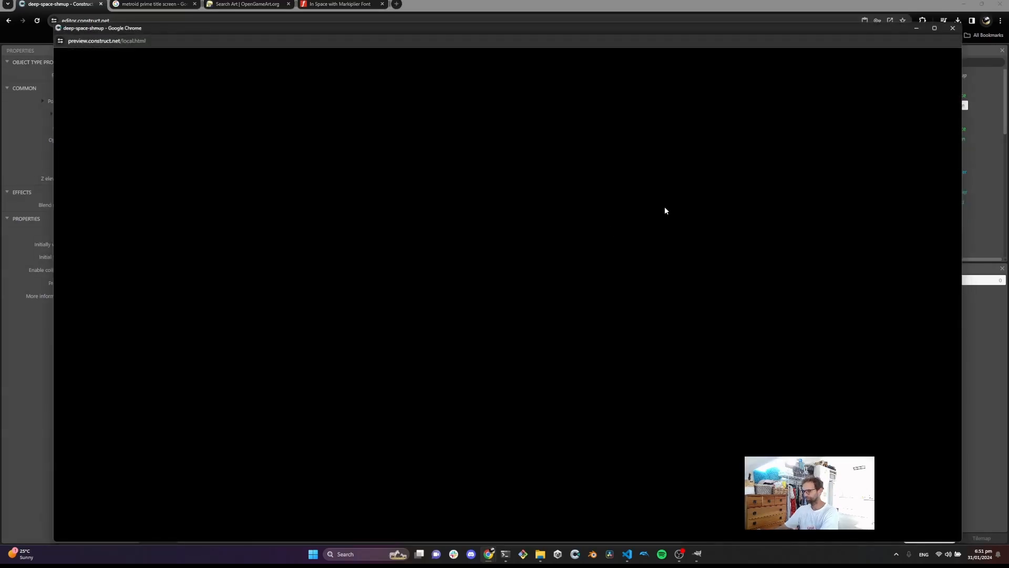
{"action": "left_click", "coordinate": [925, 30]}
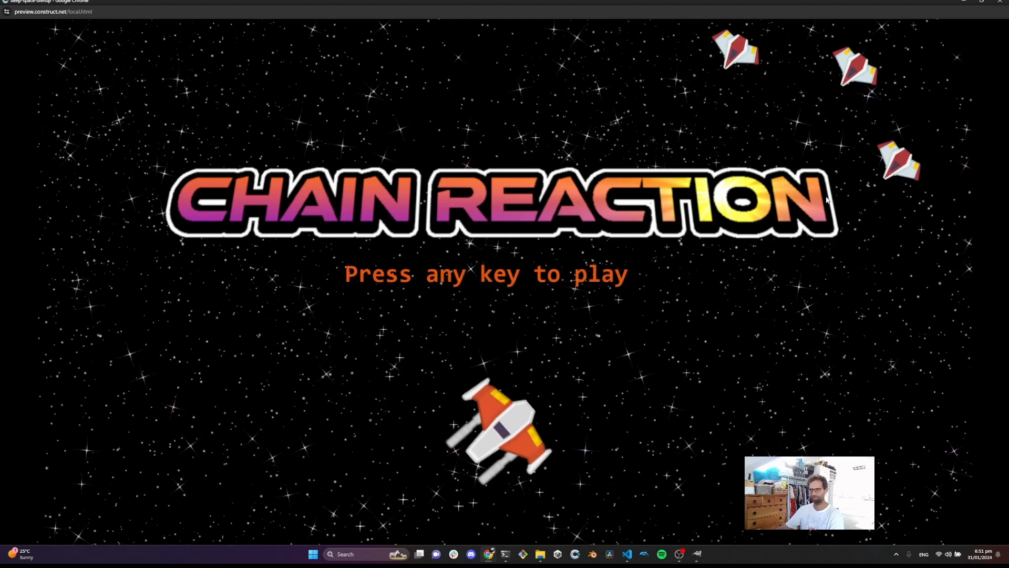
{"action": "left_click", "coordinate": [1001, 2]}
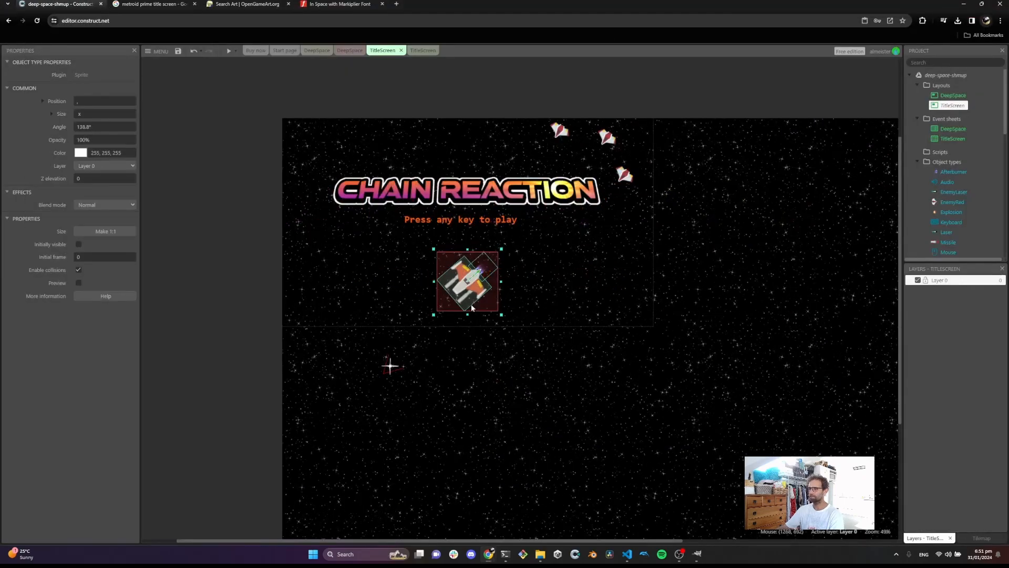
Set the spray cone of the Particles object below the player ship to 80
{"action": "left_click", "coordinate": [393, 362]}
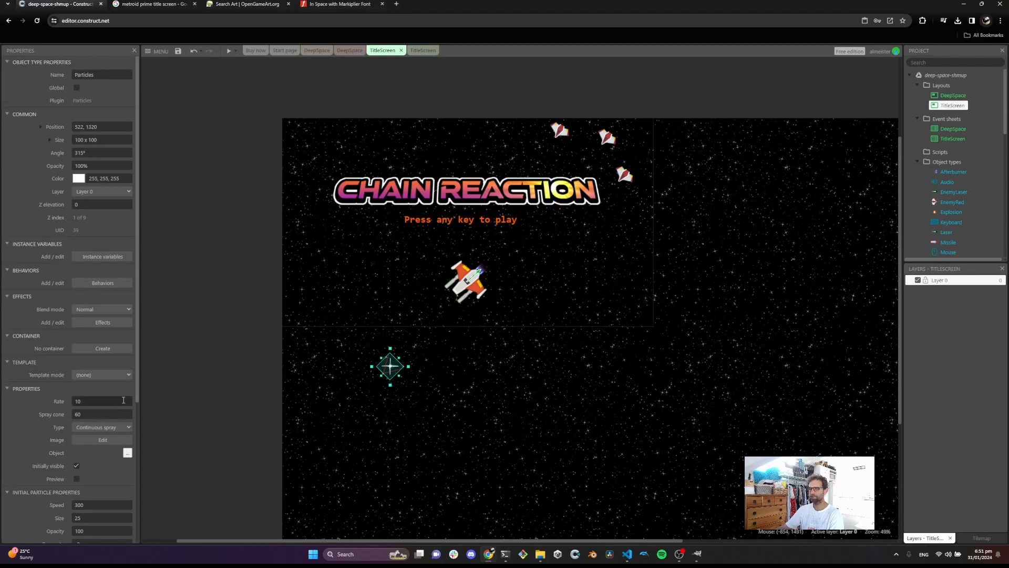
{"action": "left_click", "coordinate": [95, 415]}
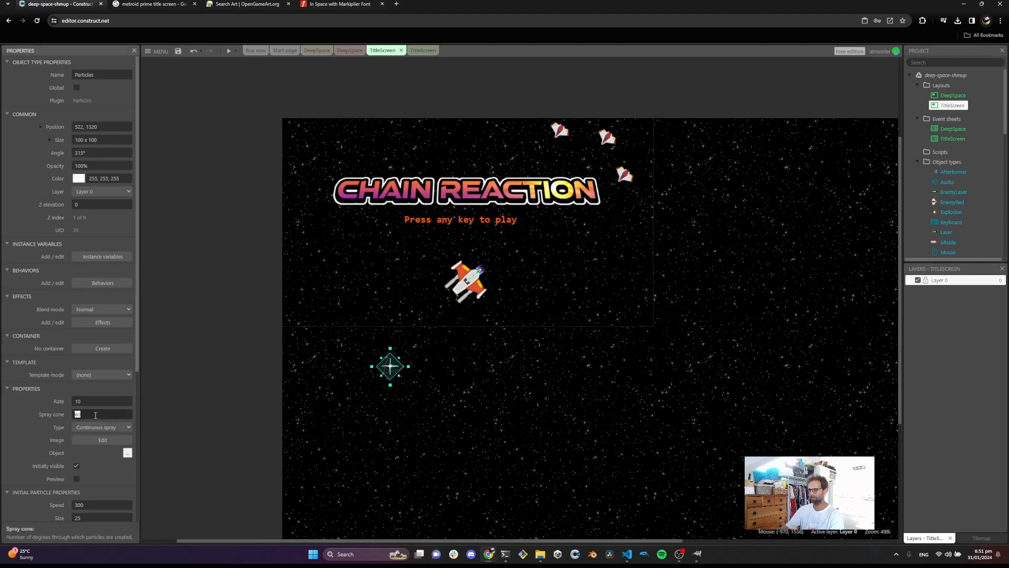
{"action": "type", "text": "80"}
{"action": "left_click", "coordinate": [194, 133]}
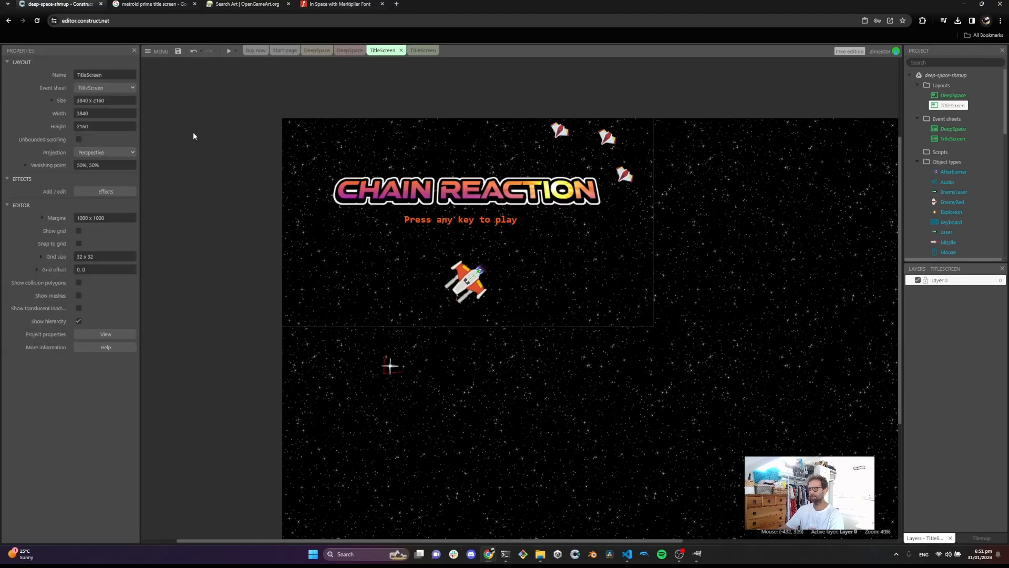
Preview the title screen in a maximized window to examine the particles and composition, and close the preview
{"action": "left_click", "coordinate": [229, 52]}
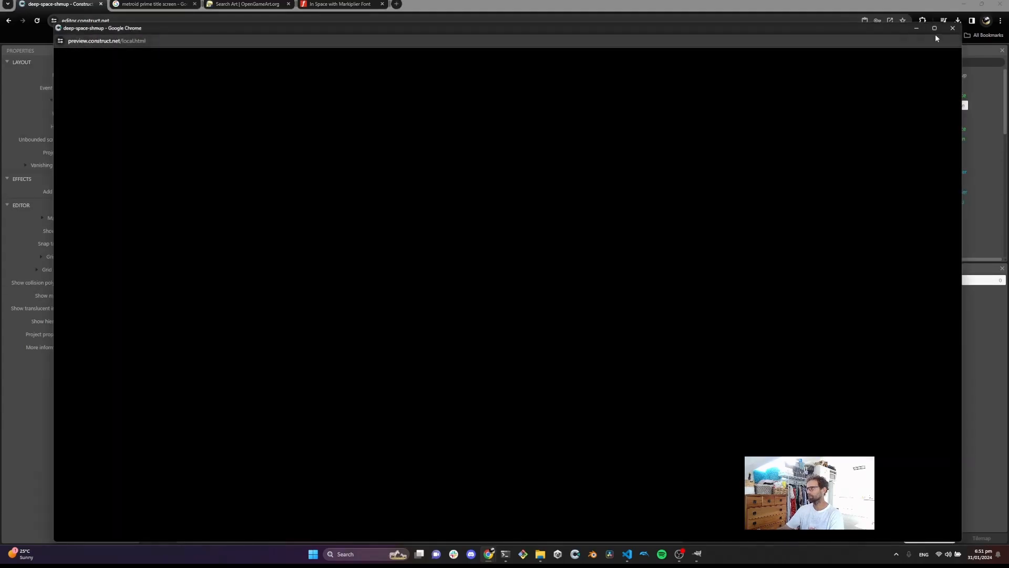
{"action": "left_click", "coordinate": [934, 28]}
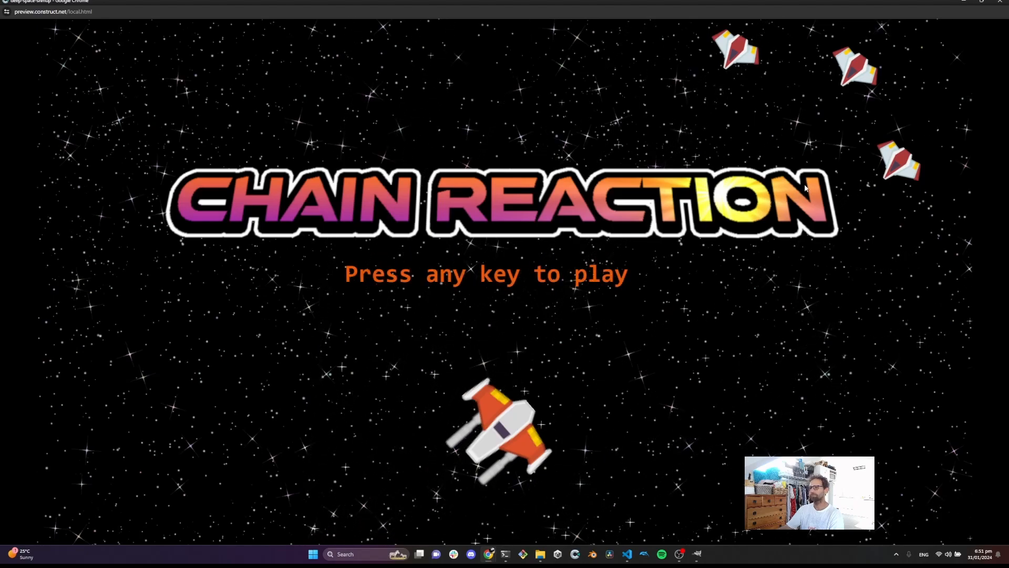
{"action": "left_click", "coordinate": [1002, 3]}
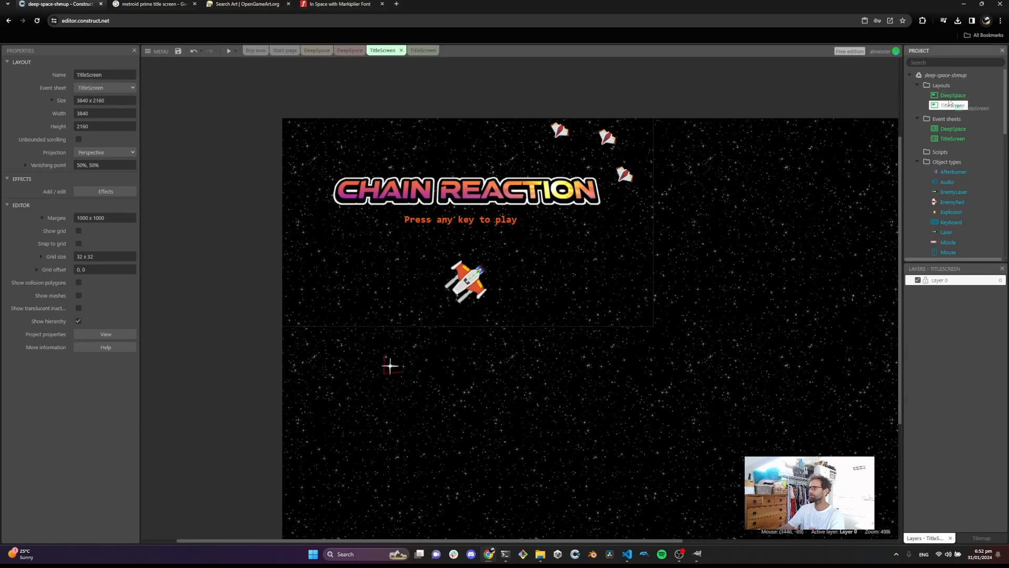
Place the TitleScreen layout above DeepSpace in the project and add a Keyboard "On any key pressed" event to the TitleScreen event sheet
{"action": "left_click_drag", "start_coordinate": [948, 95], "coordinate": [949, 96]}
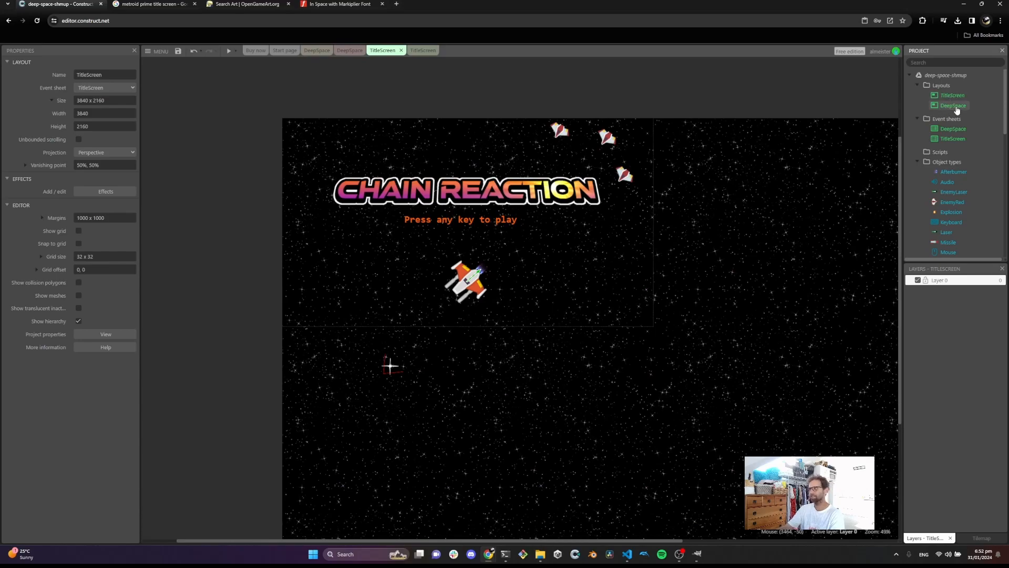
{"action": "double_click", "coordinate": [949, 139]}
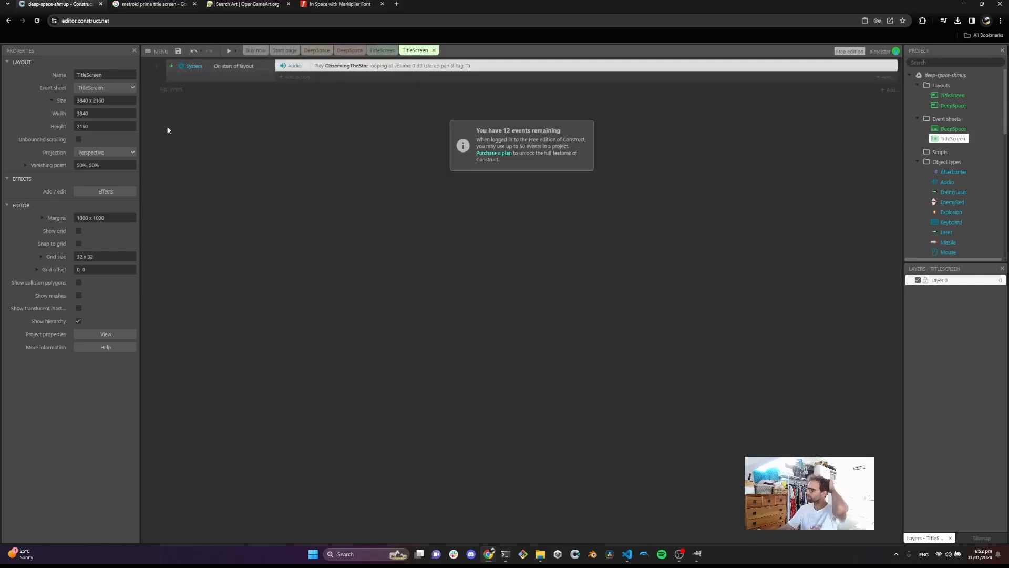
{"action": "left_click", "coordinate": [171, 89]}
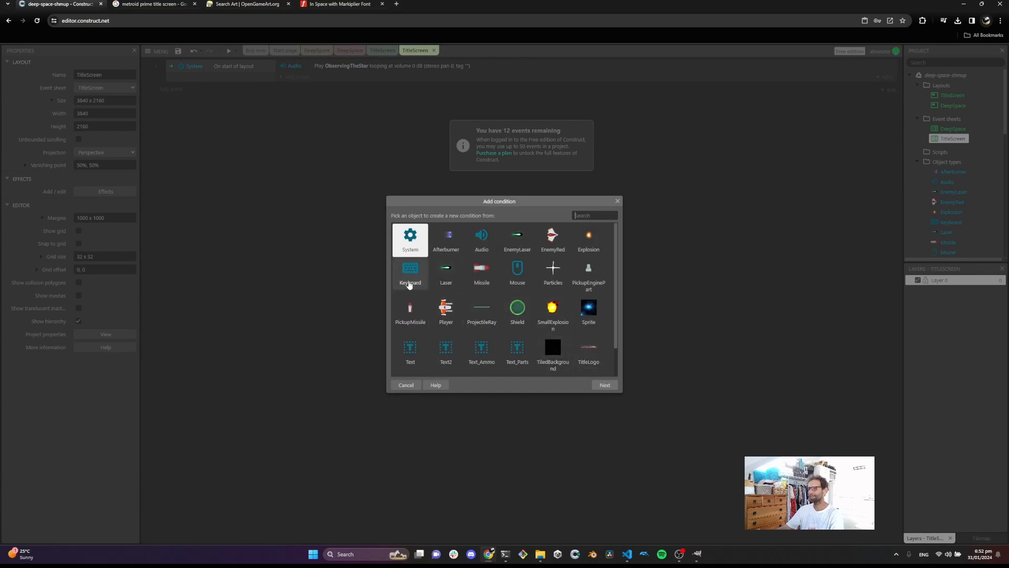
{"action": "double_click", "coordinate": [409, 284]}
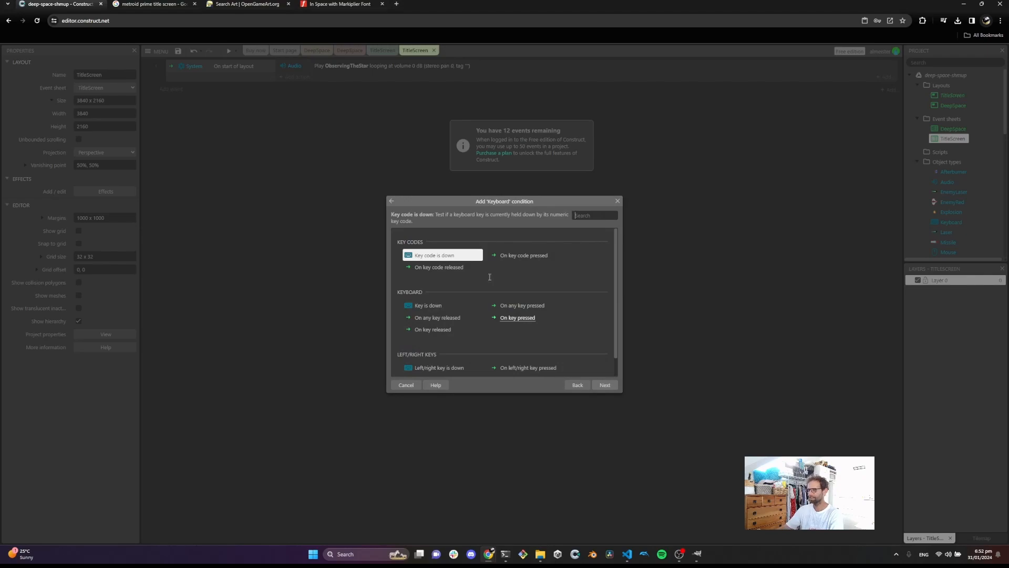
{"action": "double_click", "coordinate": [512, 306]}
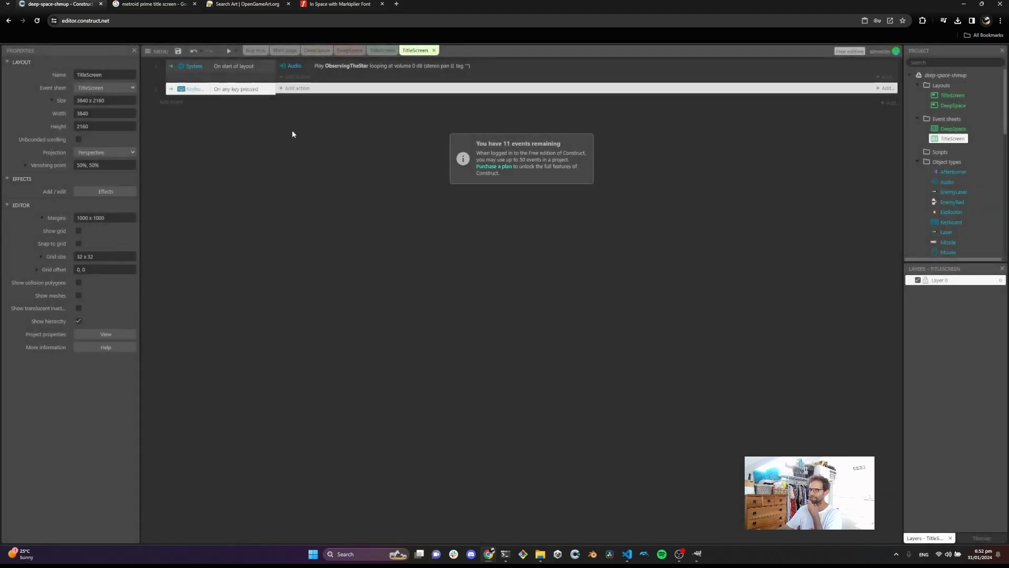
Add the System action "Go to next/previous layout" set to next to the "On any key pressed" event
{"action": "left_click", "coordinate": [292, 88]}
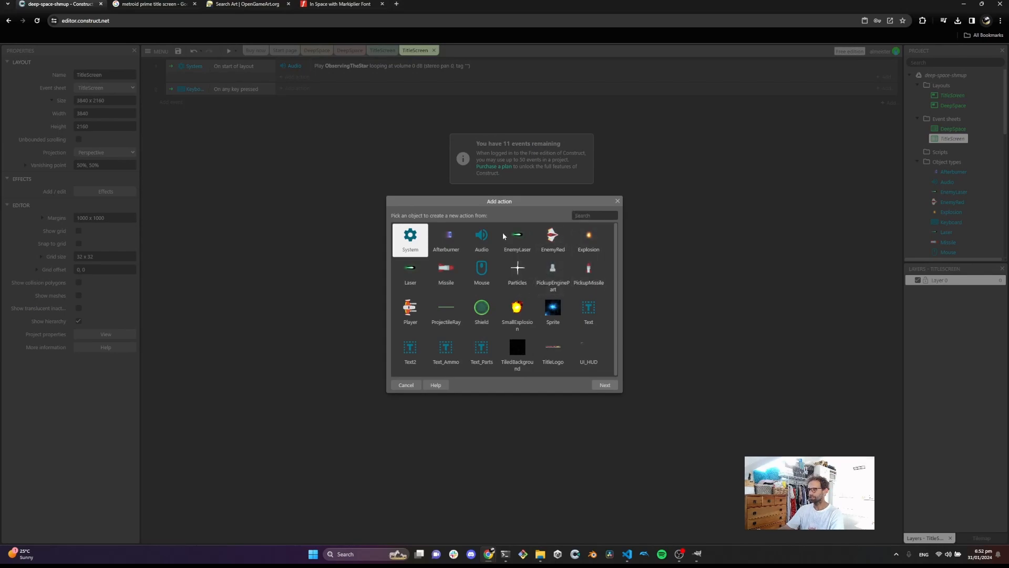
{"action": "double_click", "coordinate": [409, 247]}
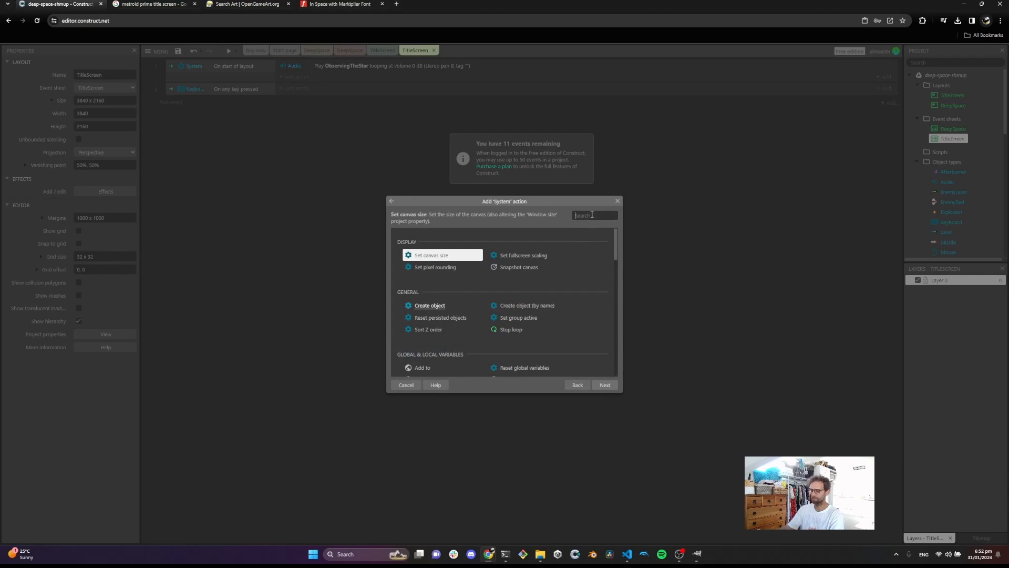
{"action": "type", "text": "laoyt"}
{"action": "key", "text": "BackSpace"}
{"action": "key", "text": "BackSpace"}
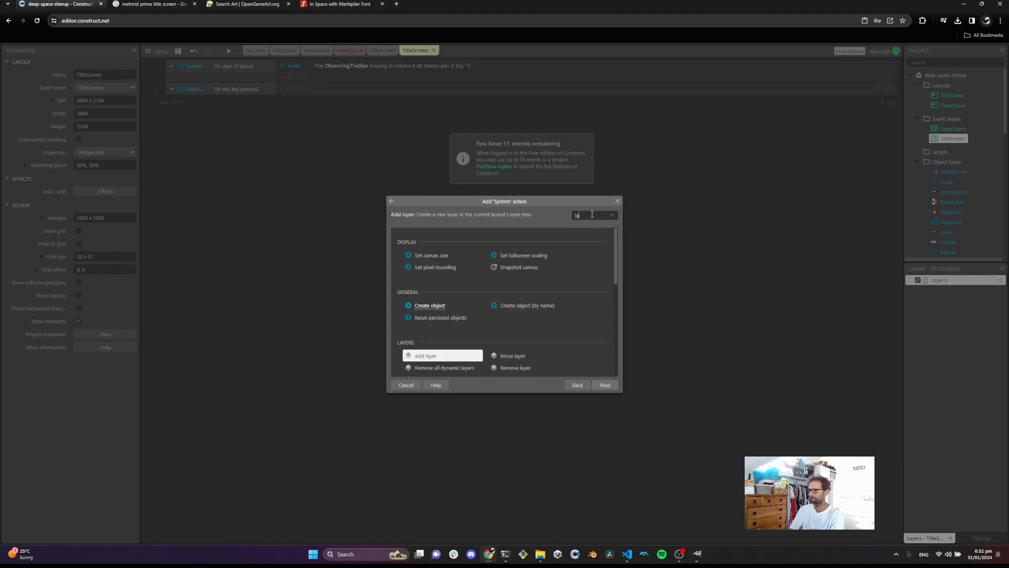
{"action": "type", "text": "yout"}
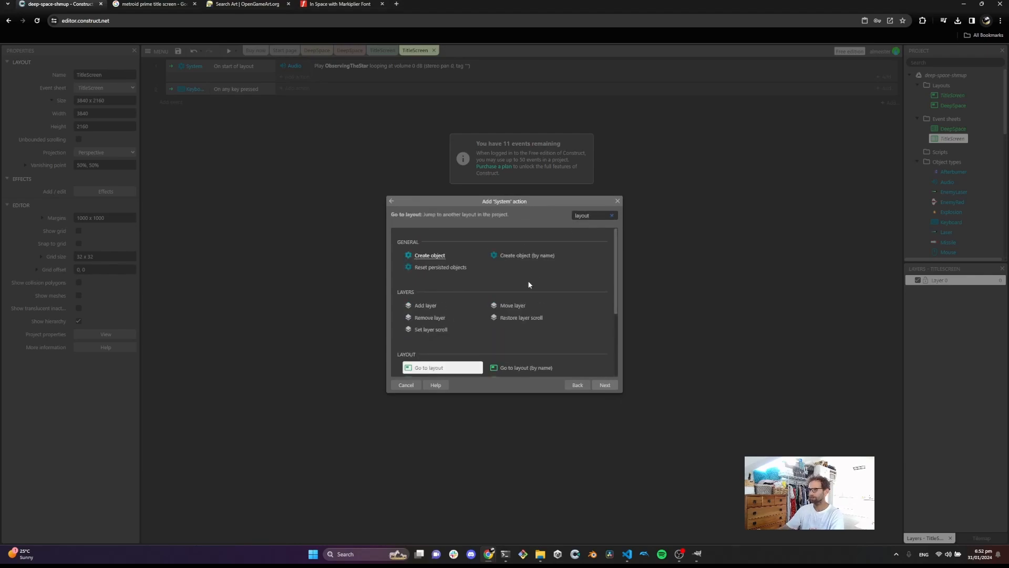
{"action": "scroll", "coordinate": [473, 349], "scroll_direction": "down", "scroll_amount": 1}
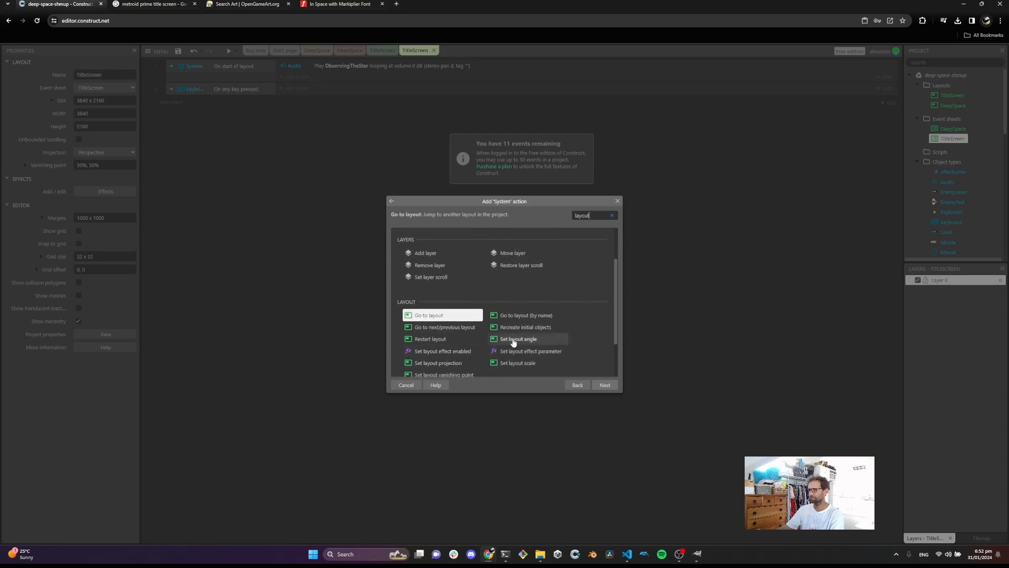
{"action": "double_click", "coordinate": [454, 328]}
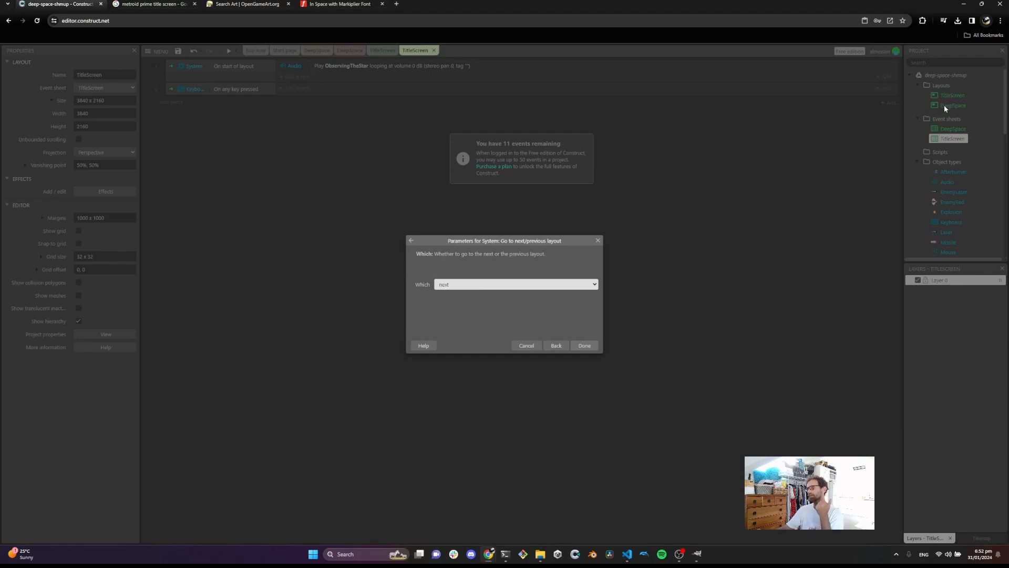
{"action": "left_click", "coordinate": [584, 345]}
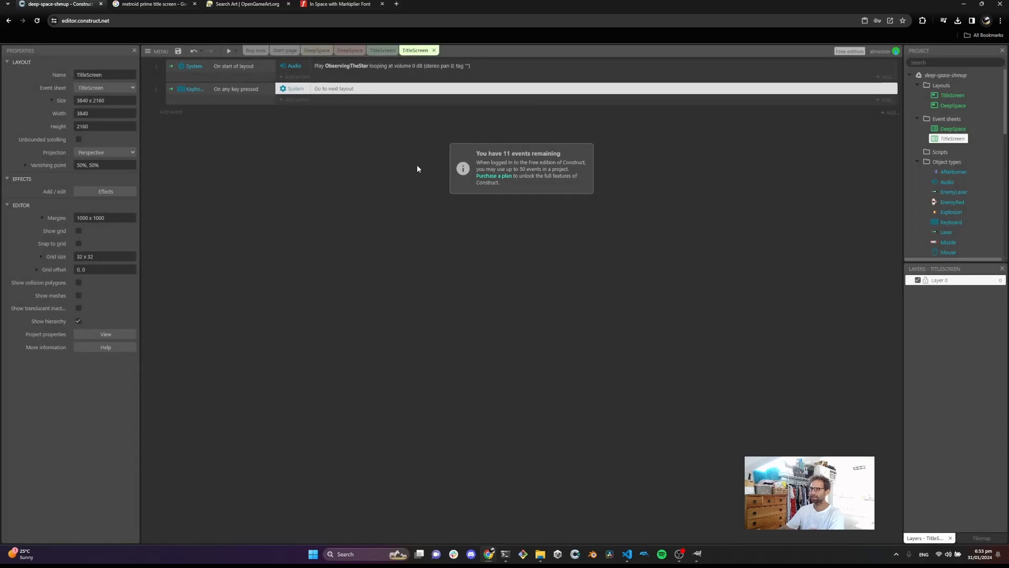
Preview the project, start the game from the title screen with any key, fly and shoot briefly, and close the preview
{"action": "left_click", "coordinate": [227, 50]}
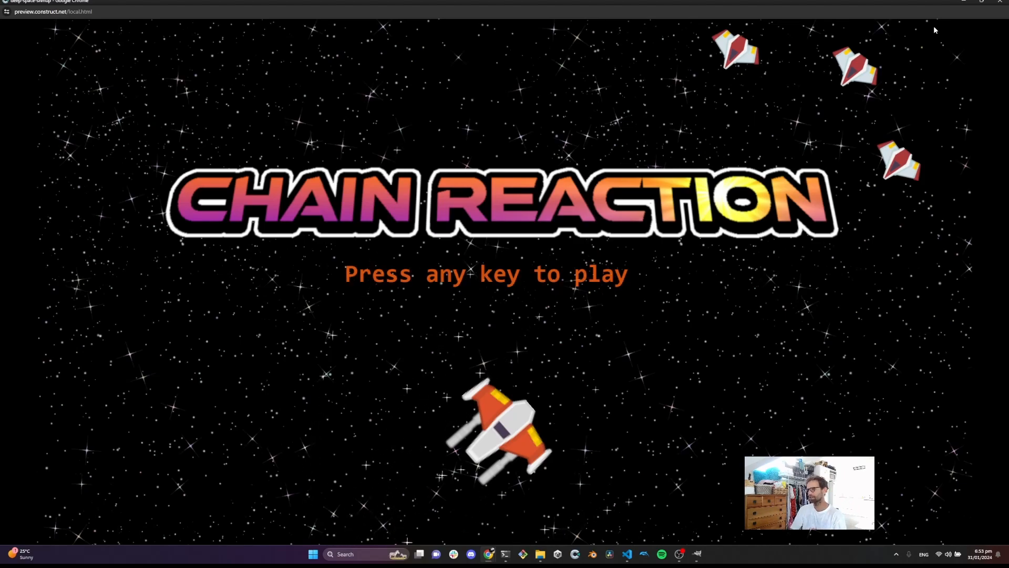
{"action": "key", "text": "space"}
{"action": "left_click", "coordinate": [479, 221]}
{"action": "left_click", "coordinate": [520, 210]}
{"action": "left_click", "coordinate": [547, 204]}
{"action": "key", "text": "w"}
{"action": "key", "text": "a"}
{"action": "left_click", "coordinate": [626, 184]}
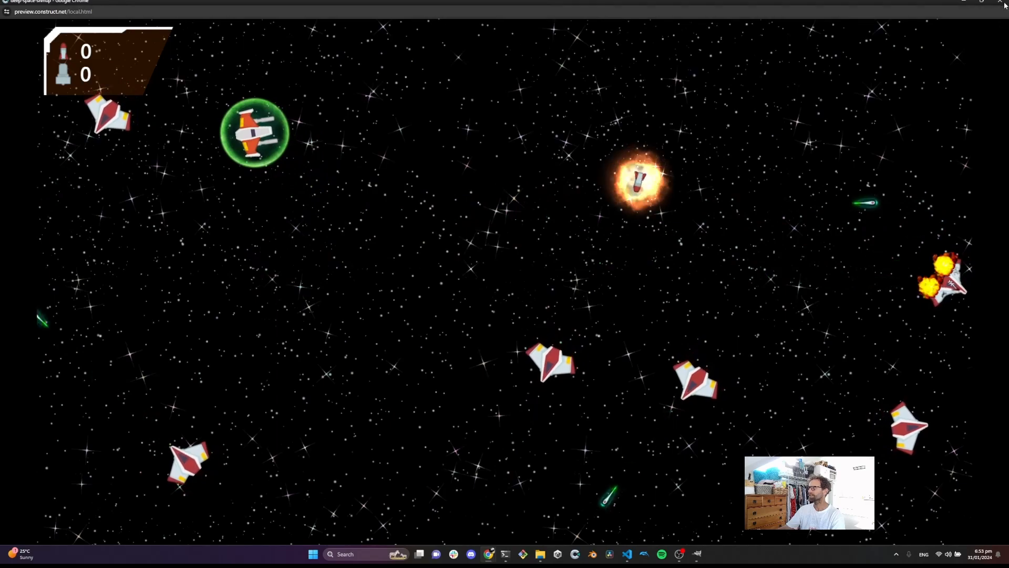
{"action": "left_click", "coordinate": [1000, 3]}
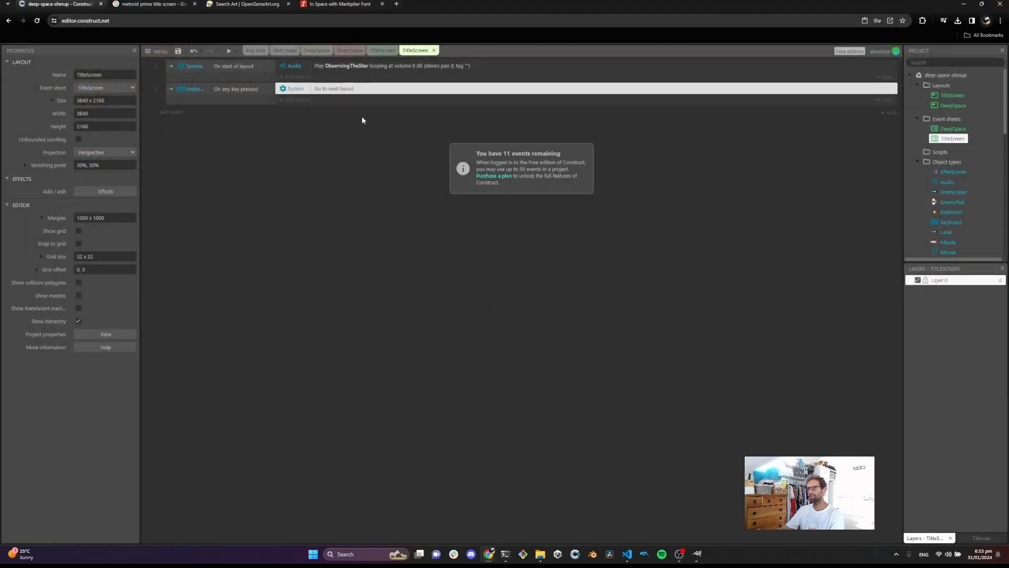
Add the Audio action "Stop all" to the "On any key pressed" event, after the layout change
{"action": "left_click", "coordinate": [297, 100]}
{"action": "double_click", "coordinate": [481, 237]}
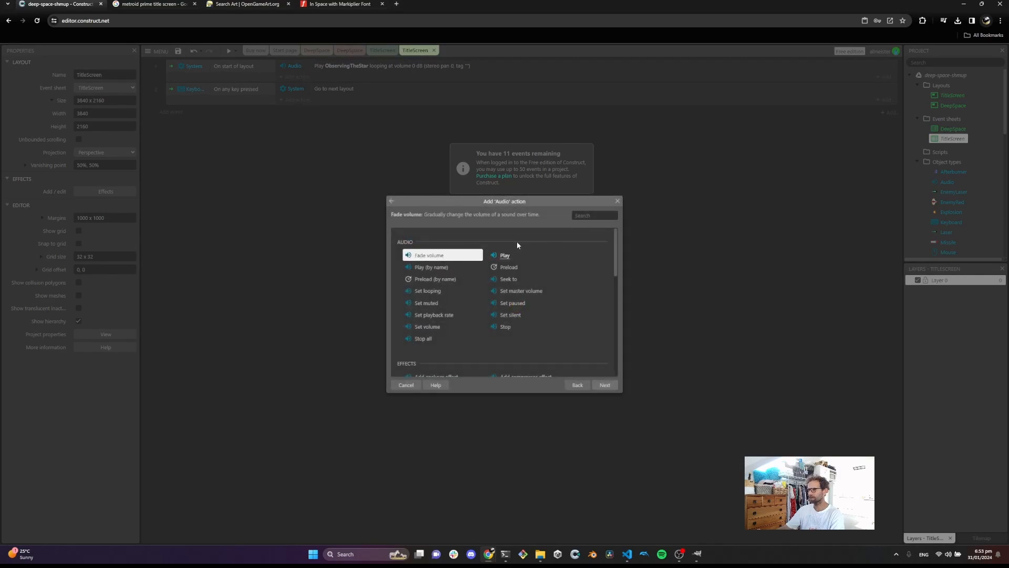
{"action": "left_click", "coordinate": [585, 220]}
{"action": "type", "text": "st"}
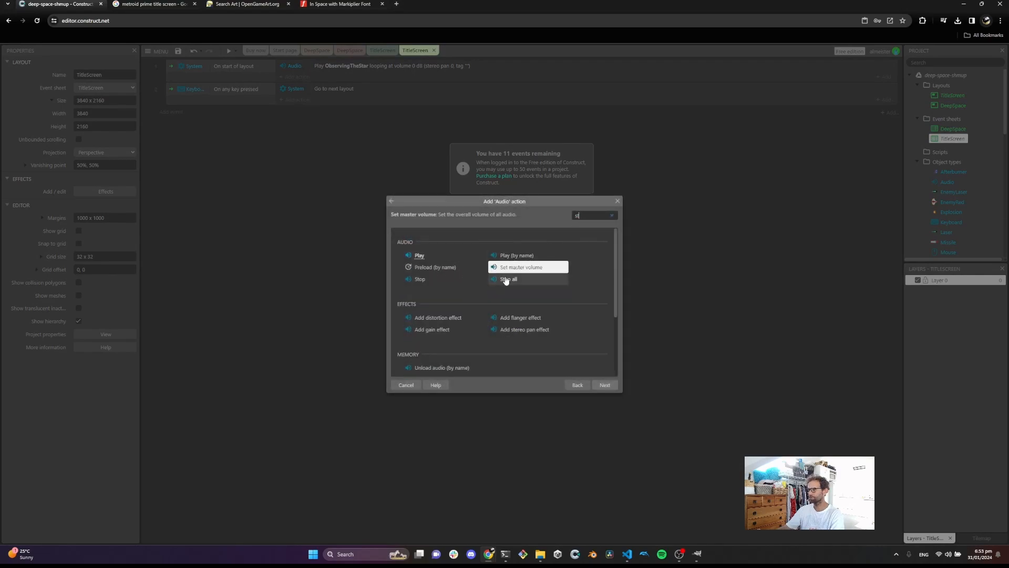
{"action": "double_click", "coordinate": [506, 280]}
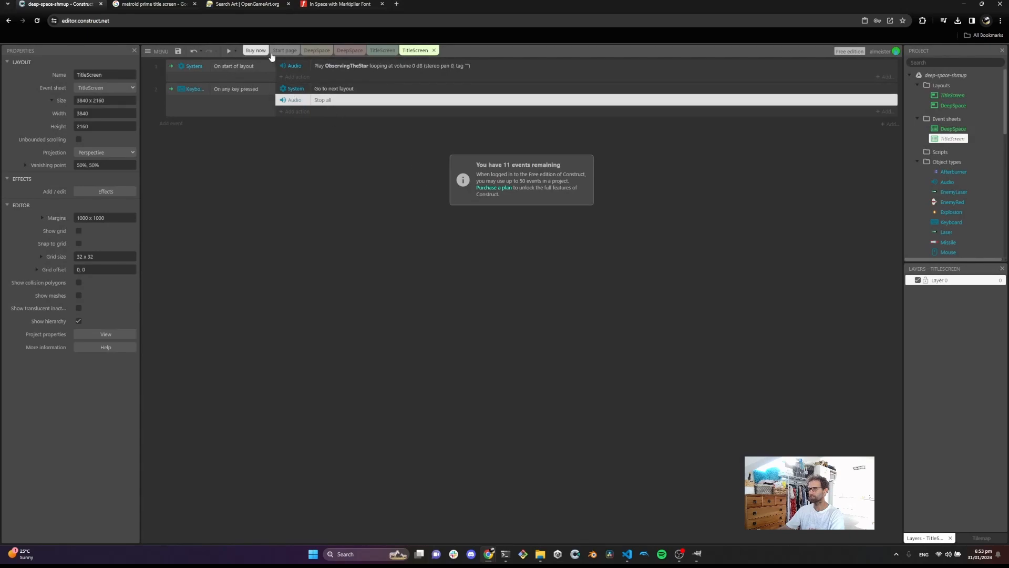
Add a System "On start of layout" event at the end of the DeepSpace event sheet
{"action": "left_click", "coordinate": [353, 54]}
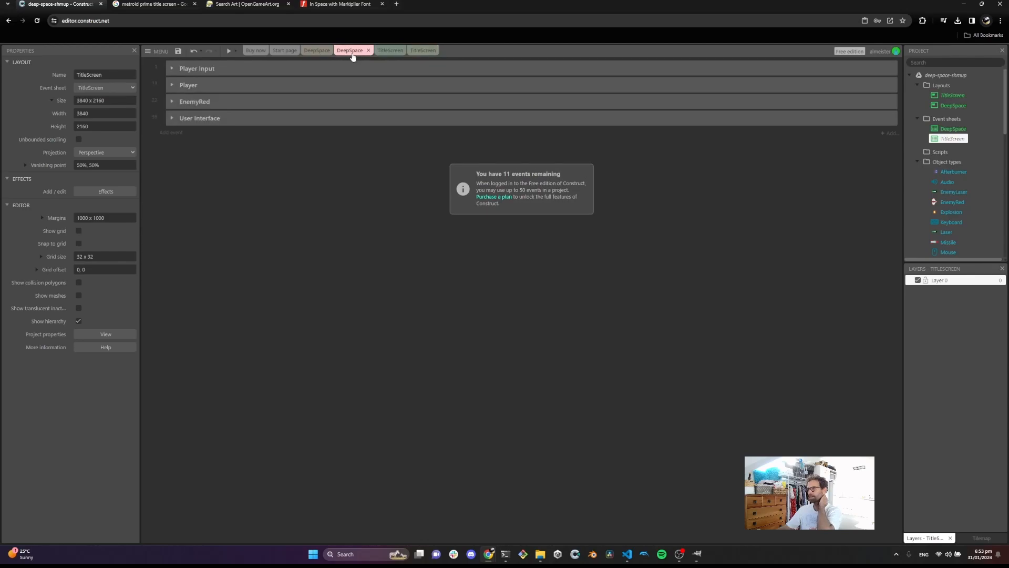
{"action": "left_click", "coordinate": [174, 67]}
{"action": "left_click", "coordinate": [173, 66]}
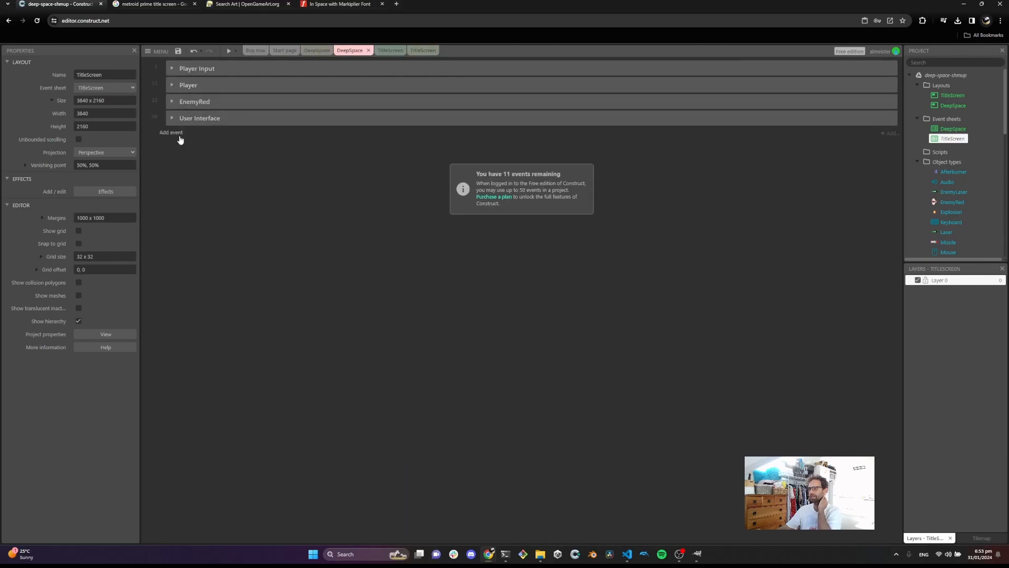
{"action": "left_click", "coordinate": [177, 135]}
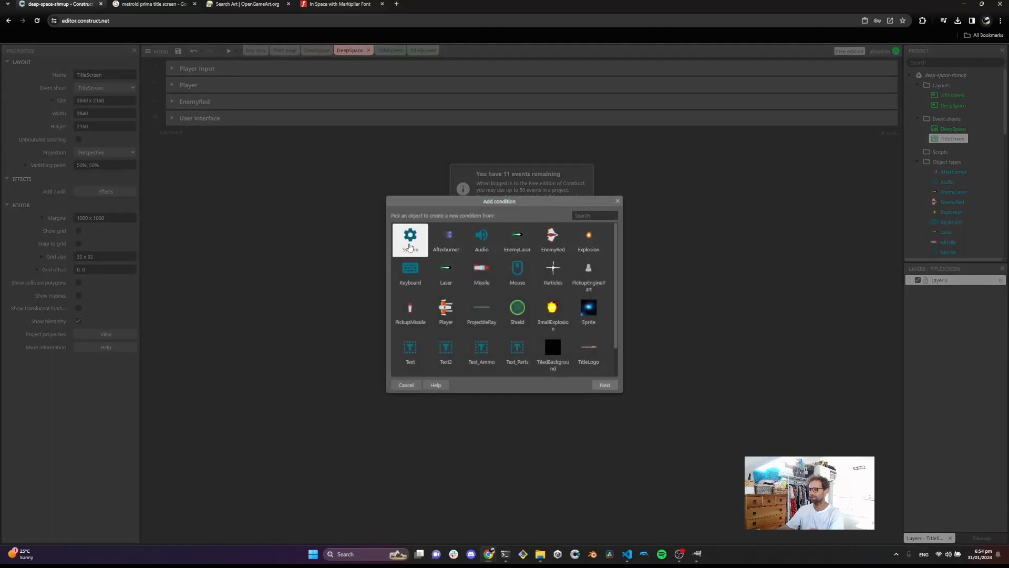
{"action": "double_click", "coordinate": [410, 247]}
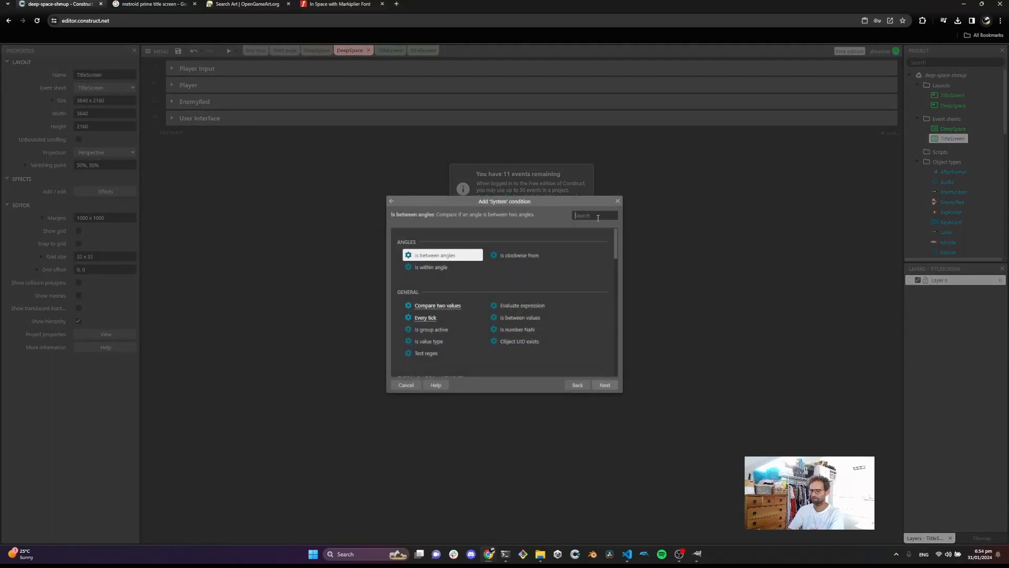
{"action": "type", "text": "layout"}
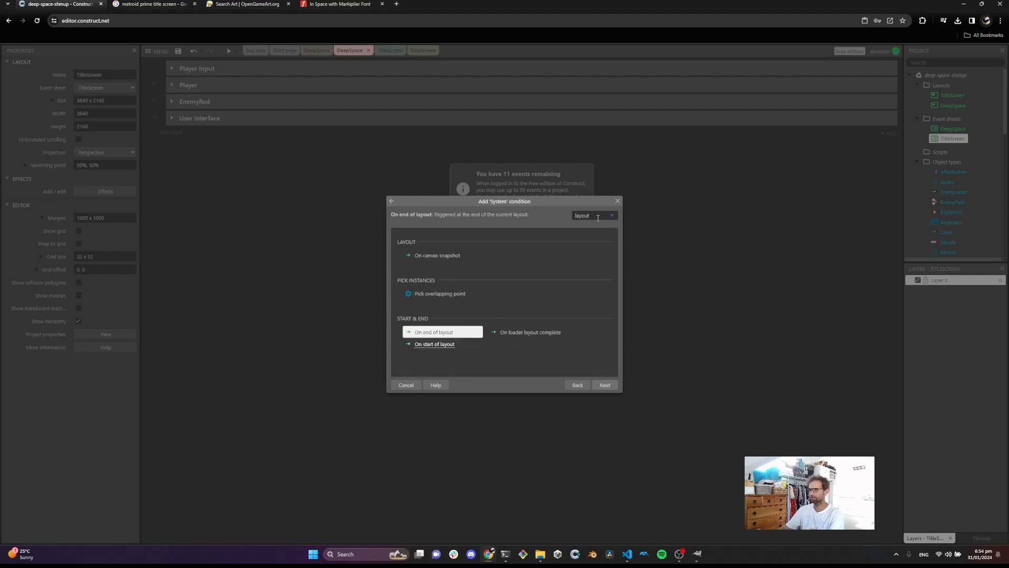
{"action": "double_click", "coordinate": [435, 342]}
Import the n-Dimensions (Main Theme) audio file from the Music file folder into the project's Music folder
{"action": "scroll", "coordinate": [945, 184], "scroll_direction": "down", "scroll_amount": 5}
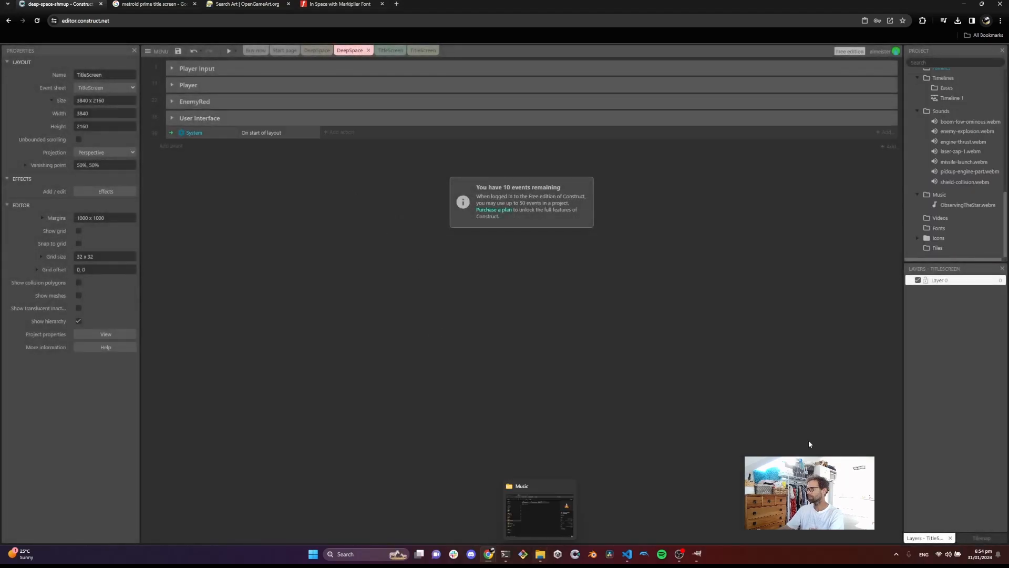
{"action": "right_click", "coordinate": [936, 199]}
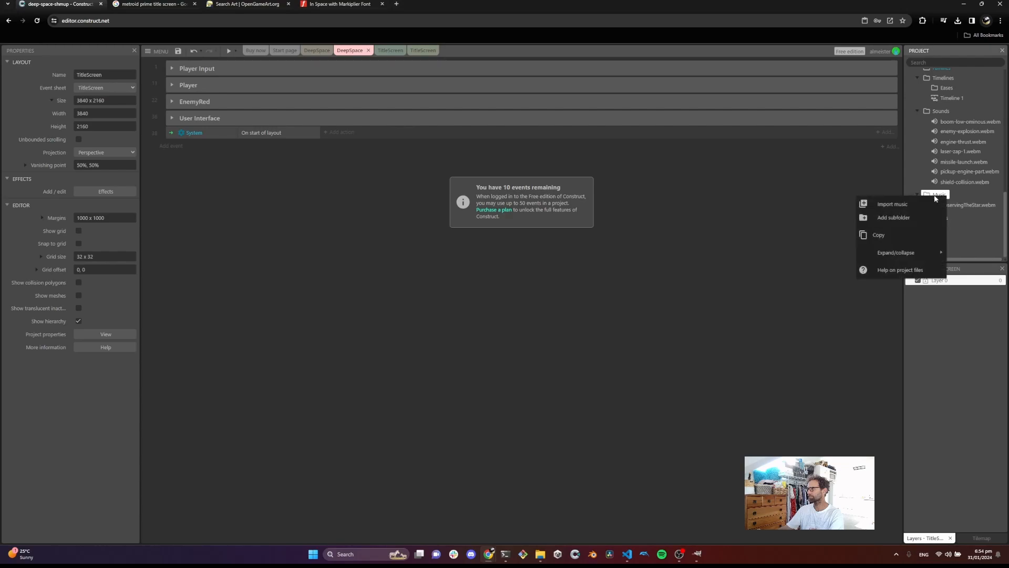
{"action": "left_click", "coordinate": [896, 208]}
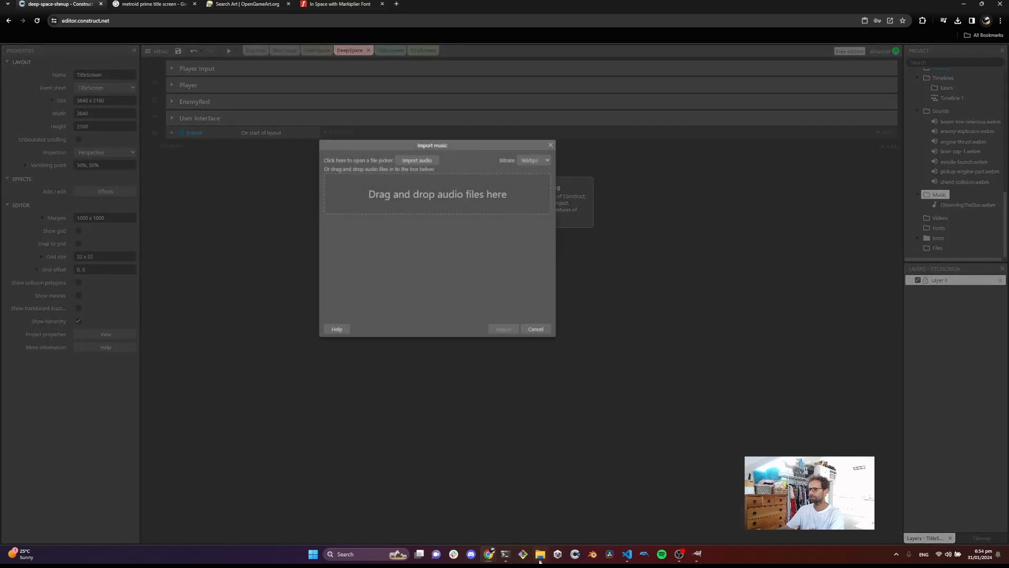
{"action": "left_click", "coordinate": [539, 558]}
{"action": "left_click_drag", "start_coordinate": [449, 141], "coordinate": [755, 208]}
{"action": "left_click_drag", "start_coordinate": [623, 274], "coordinate": [412, 219]}
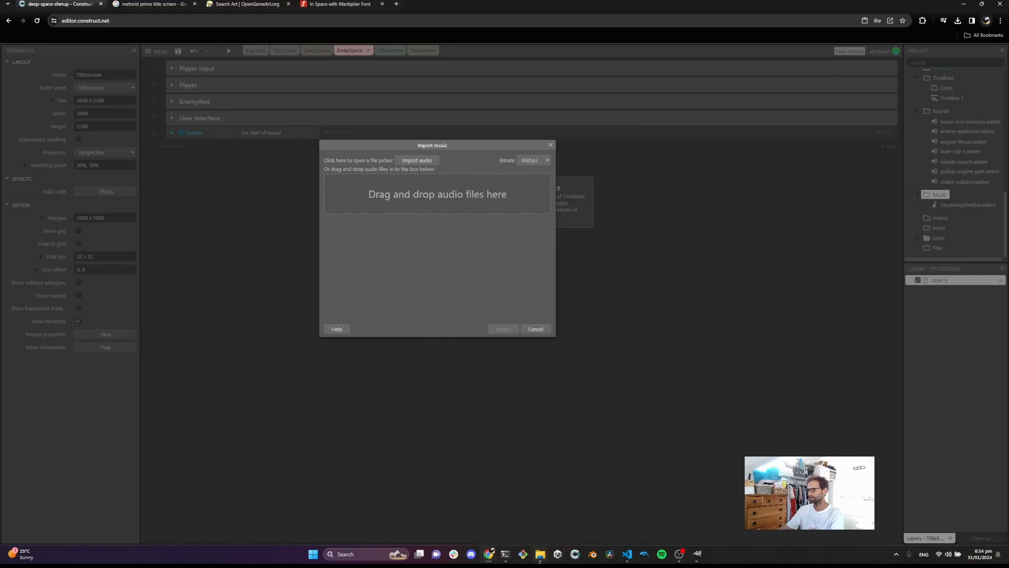
{"action": "left_click", "coordinate": [539, 558]}
{"action": "left_click_drag", "start_coordinate": [625, 274], "coordinate": [463, 196]}
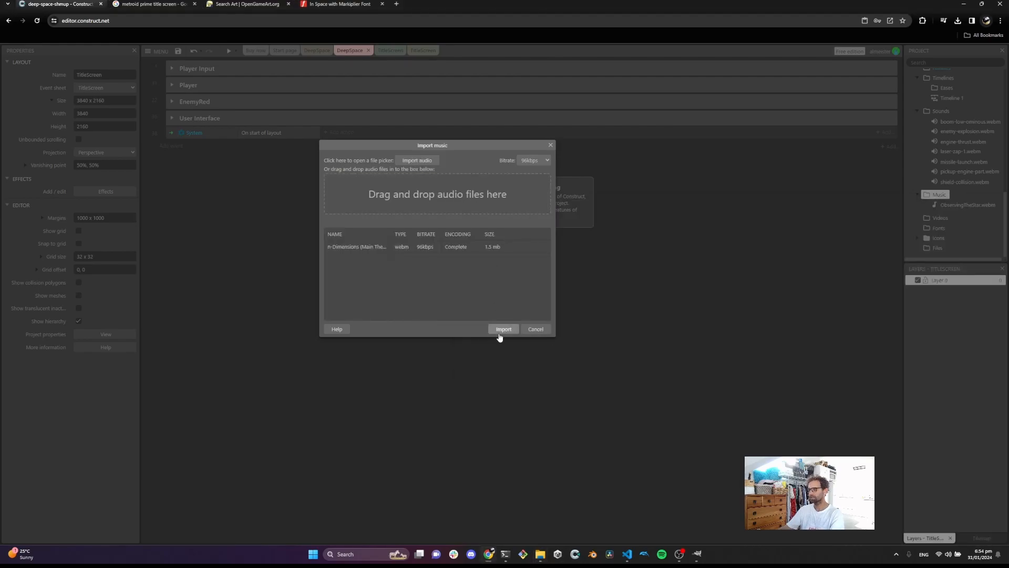
{"action": "left_click", "coordinate": [503, 330]}
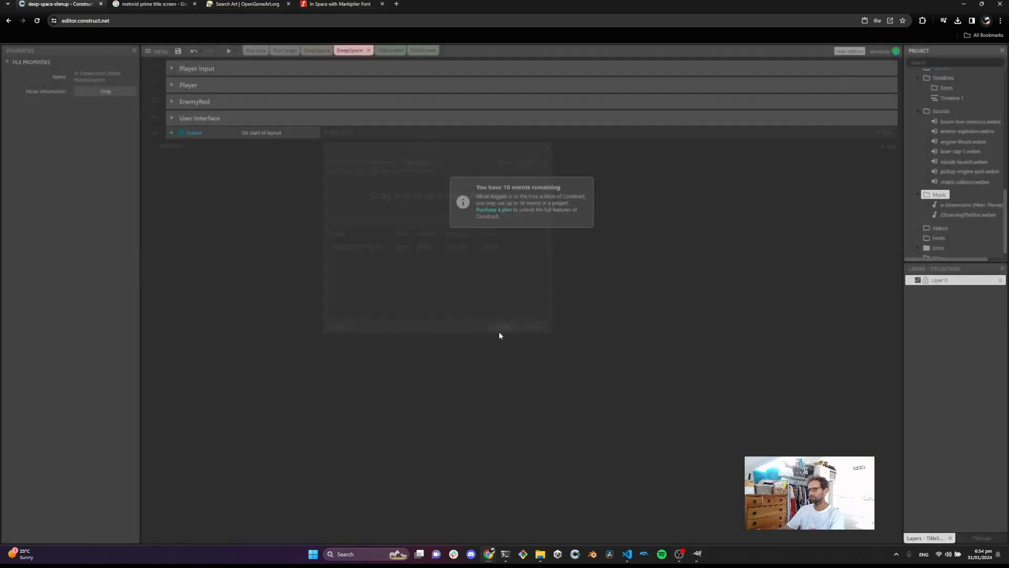
Listen to the imported n-Dimensions (Main Theme) track in the audio preview and close it
{"action": "right_click", "coordinate": [950, 207]}
{"action": "left_click", "coordinate": [907, 214]}
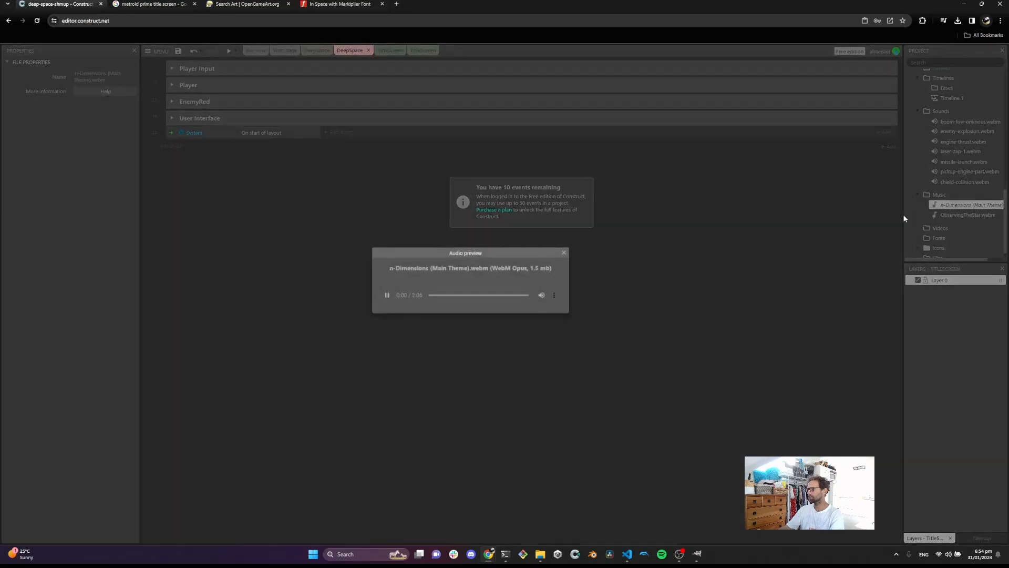
{"action": "left_click", "coordinate": [563, 253]}
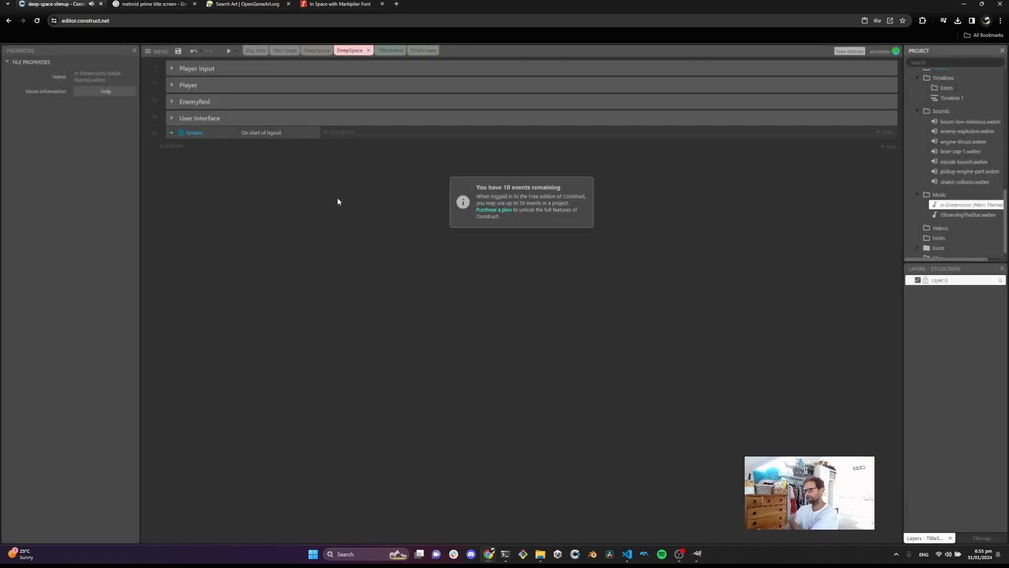
Add an Audio Play action to DeepSpace's "On start of layout" event, with n-Dimensions (Main Theme) looping at volume -10
{"action": "left_click", "coordinate": [342, 132]}
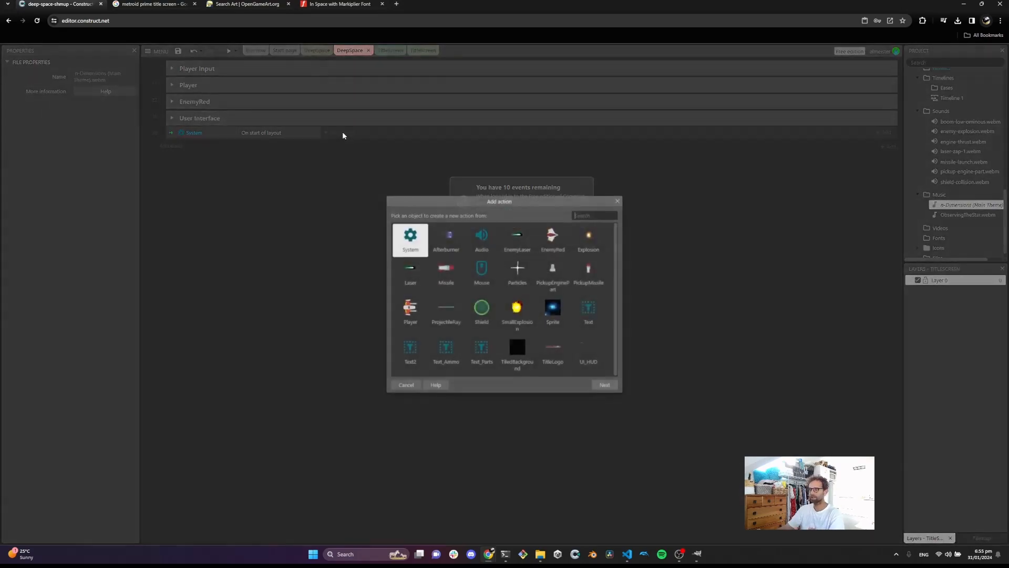
{"action": "double_click", "coordinate": [481, 237]}
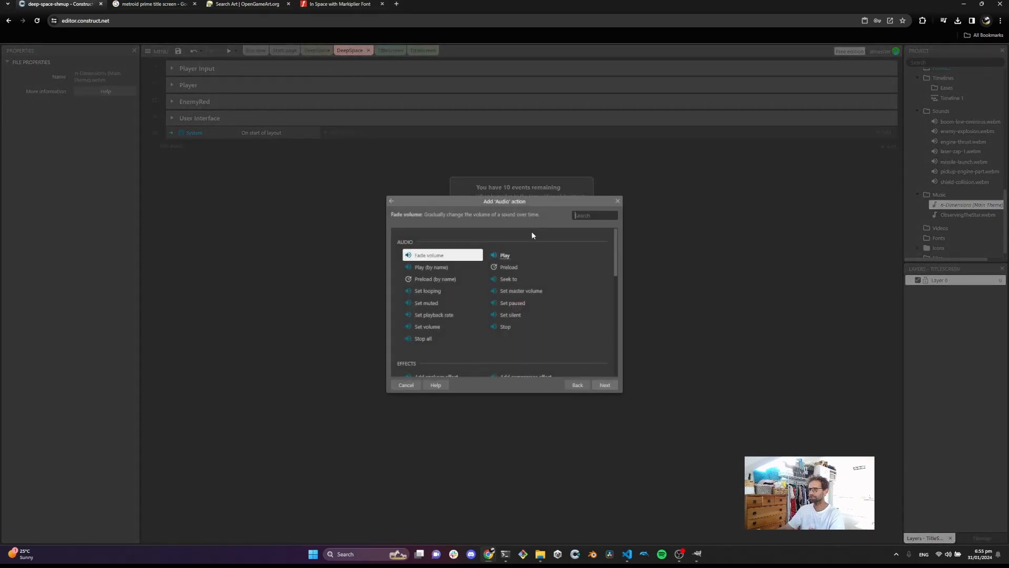
{"action": "double_click", "coordinate": [503, 256]}
{"action": "left_click", "coordinate": [502, 285]}
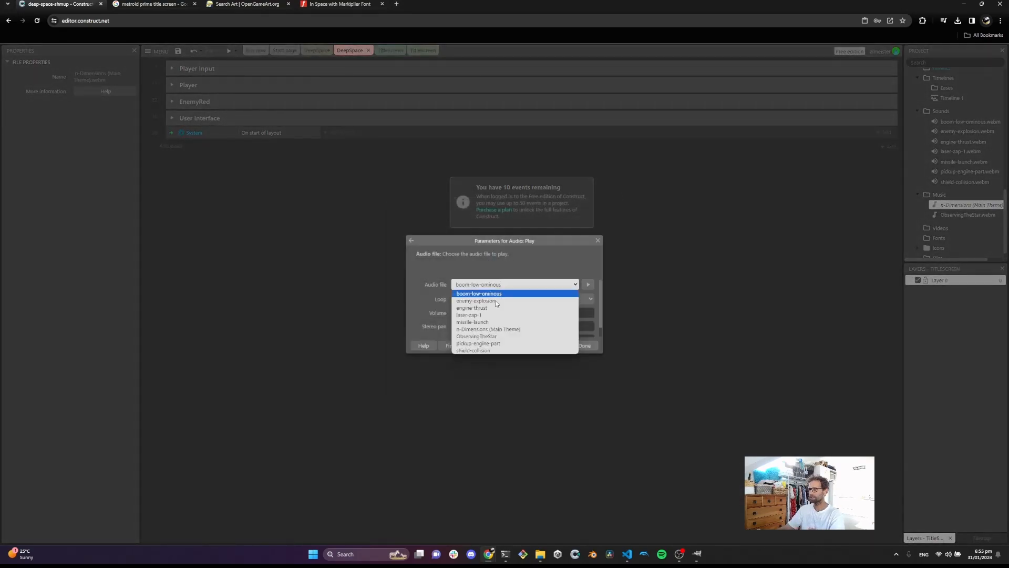
{"action": "left_click", "coordinate": [503, 330]}
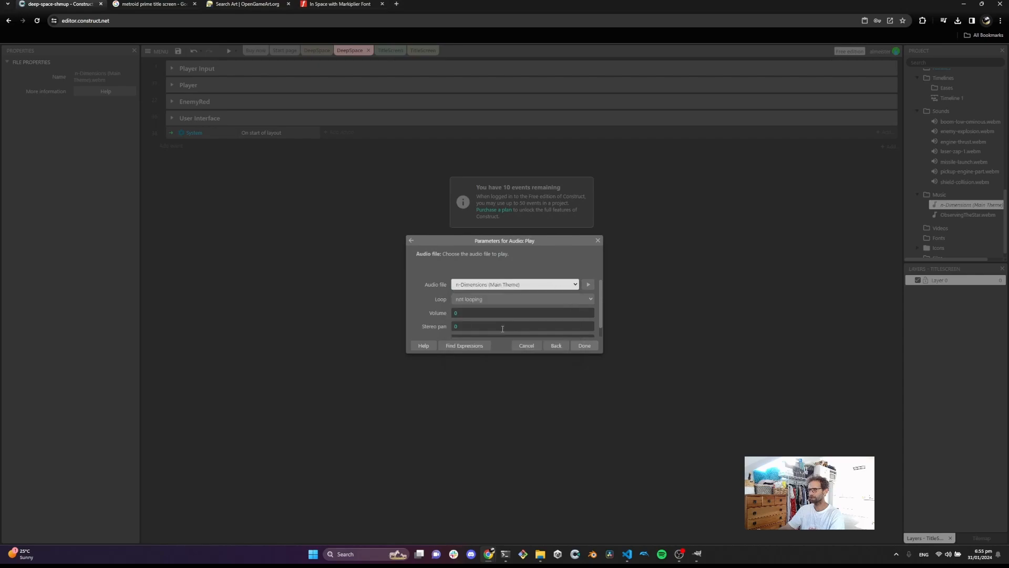
{"action": "scroll", "coordinate": [456, 309], "scroll_direction": "down", "scroll_amount": 1}
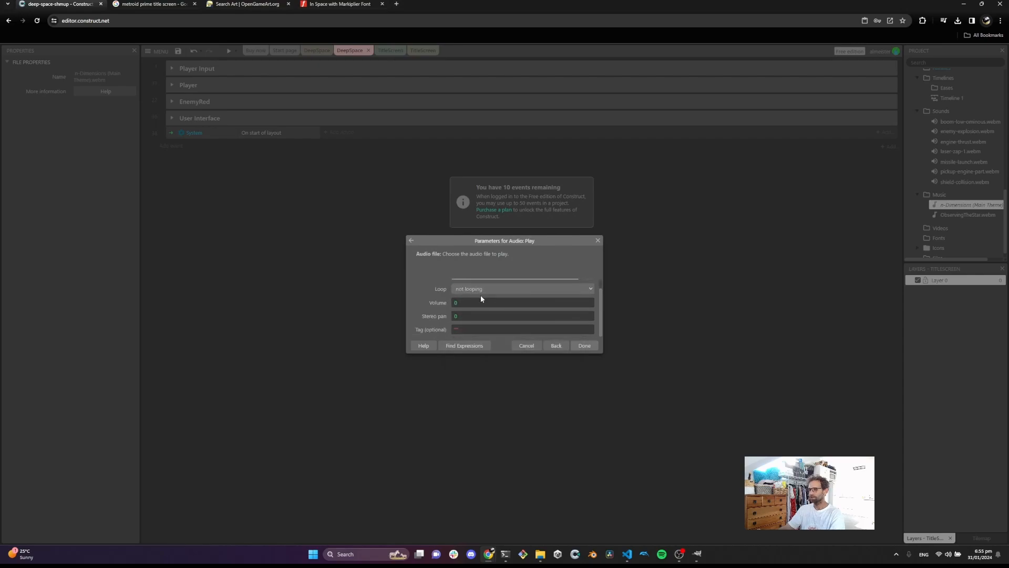
{"action": "left_click", "coordinate": [478, 290]}
{"action": "left_click", "coordinate": [474, 304]}
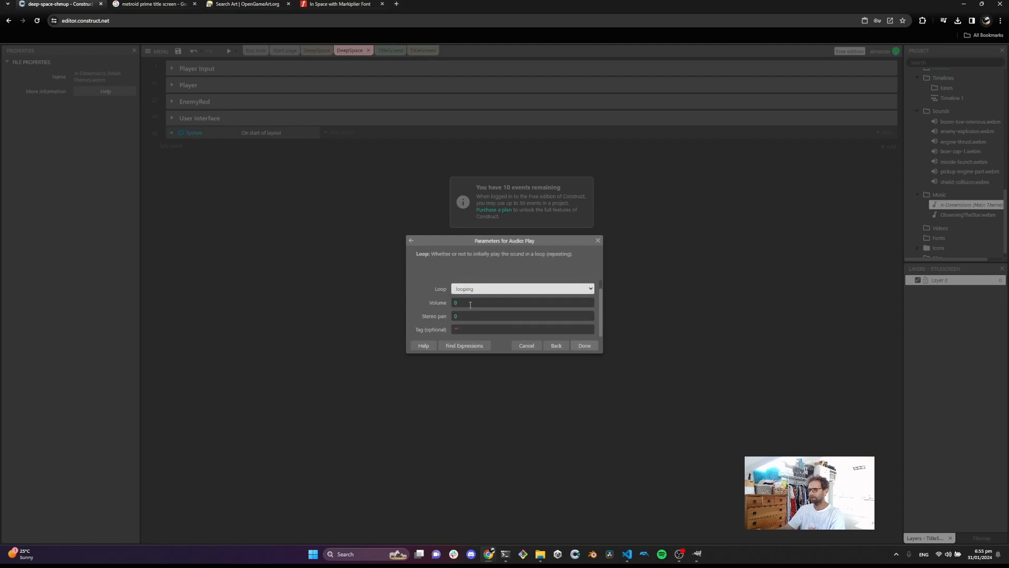
{"action": "left_click", "coordinate": [469, 303]}
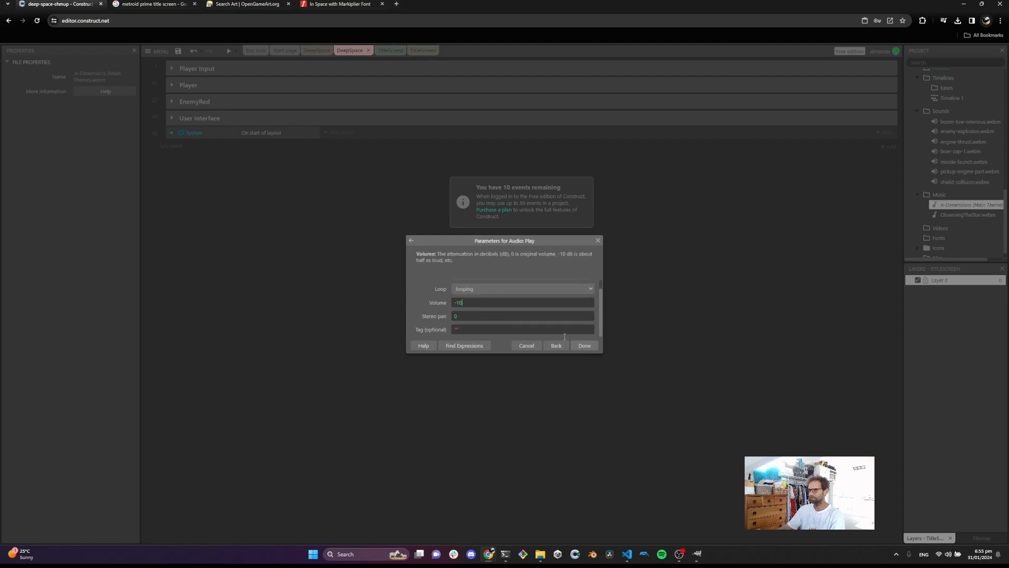
{"action": "left_click", "coordinate": [586, 347]}
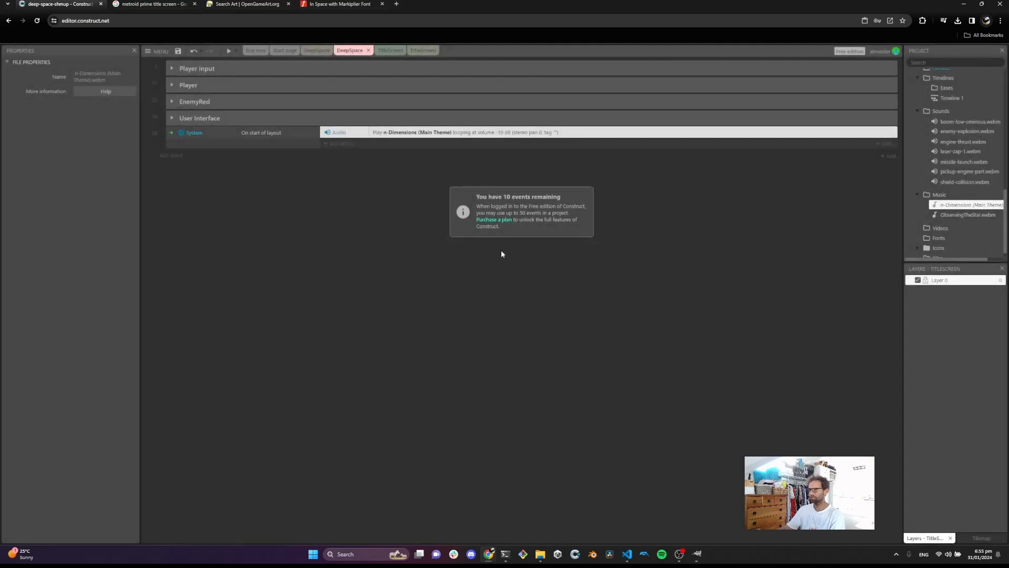
Preview the project maximized, start the level from the title screen, shoot at enemy ships to test the music, and close the preview
{"action": "left_click", "coordinate": [228, 51]}
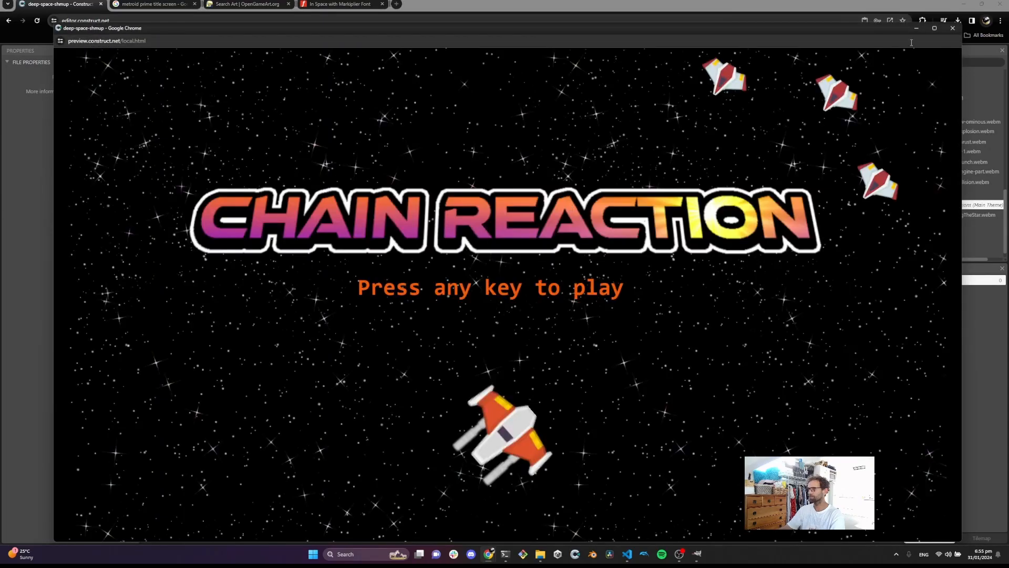
{"action": "left_click", "coordinate": [934, 28]}
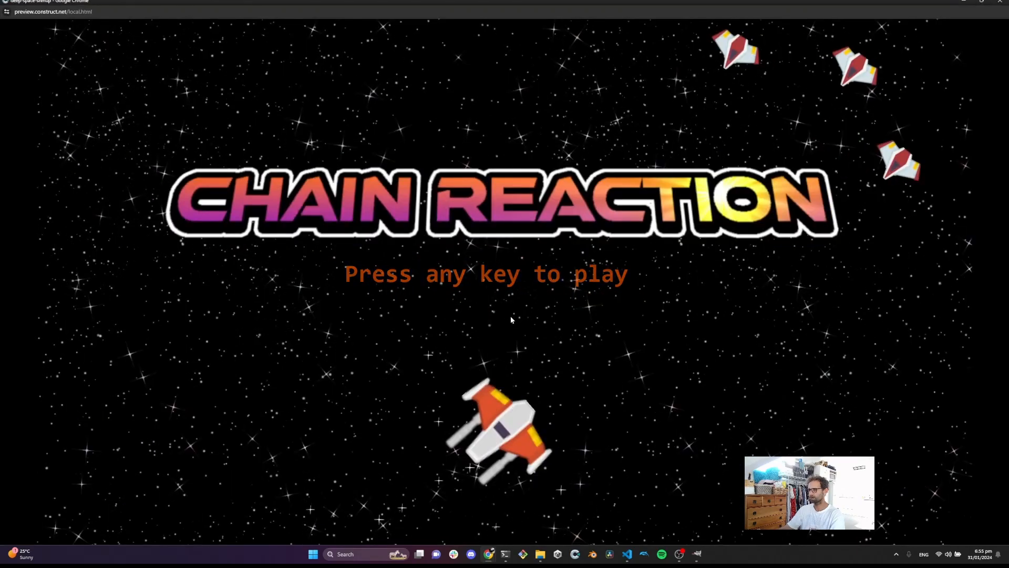
{"action": "key", "text": "space"}
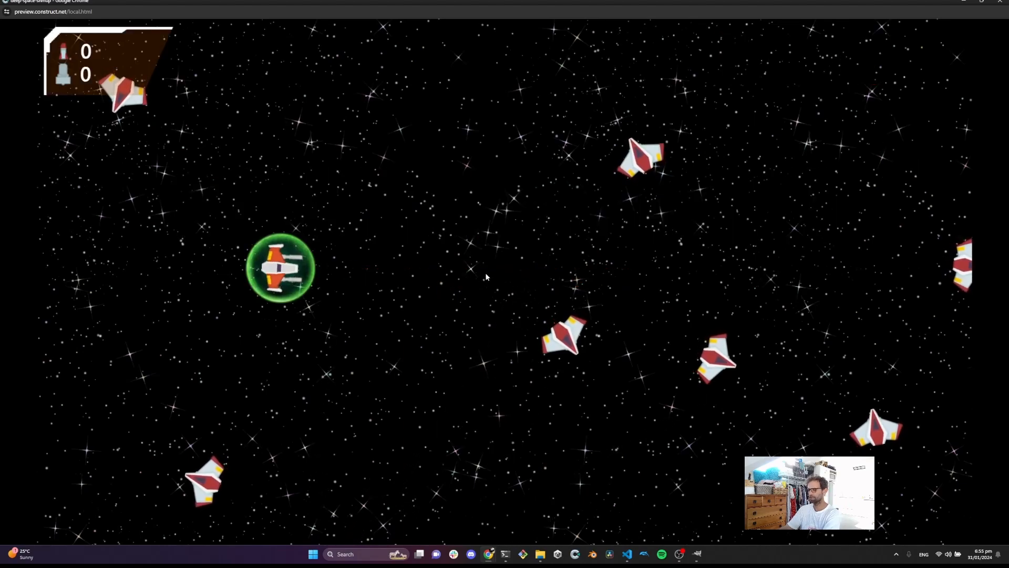
{"action": "key", "text": "w"}
{"action": "left_click", "coordinate": [505, 226]}
{"action": "left_click", "coordinate": [623, 179]}
{"action": "left_click", "coordinate": [623, 182]}
{"action": "left_click", "coordinate": [607, 187]}
{"action": "left_click", "coordinate": [623, 273]}
{"action": "left_click", "coordinate": [632, 361]}
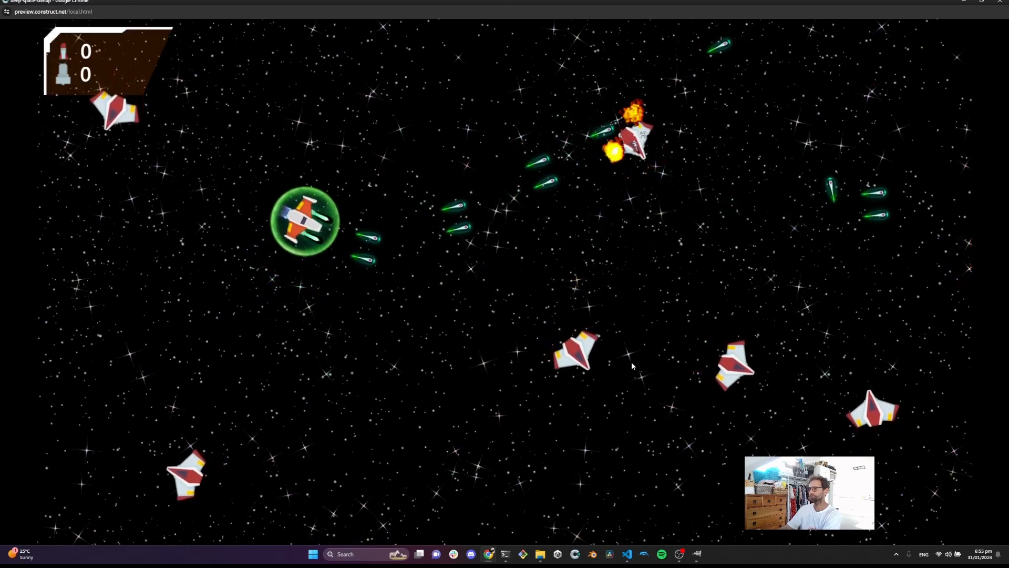
{"action": "left_click", "coordinate": [678, 352]}
{"action": "left_click", "coordinate": [731, 321]}
{"action": "left_click", "coordinate": [757, 295]}
{"action": "left_click", "coordinate": [788, 263]}
{"action": "left_click", "coordinate": [825, 221]}
{"action": "left_click", "coordinate": [856, 182]}
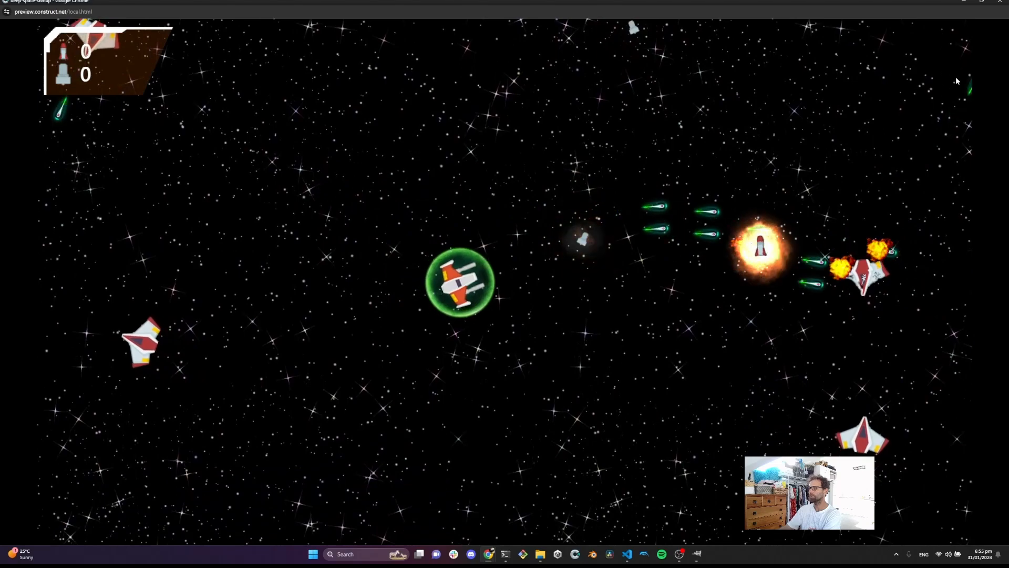
{"action": "left_click", "coordinate": [997, 2]}
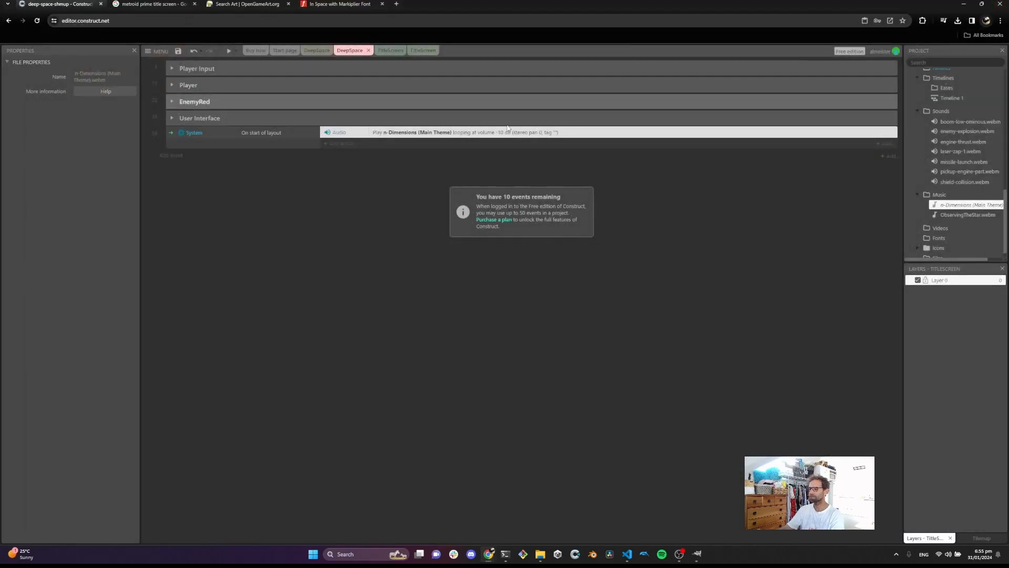